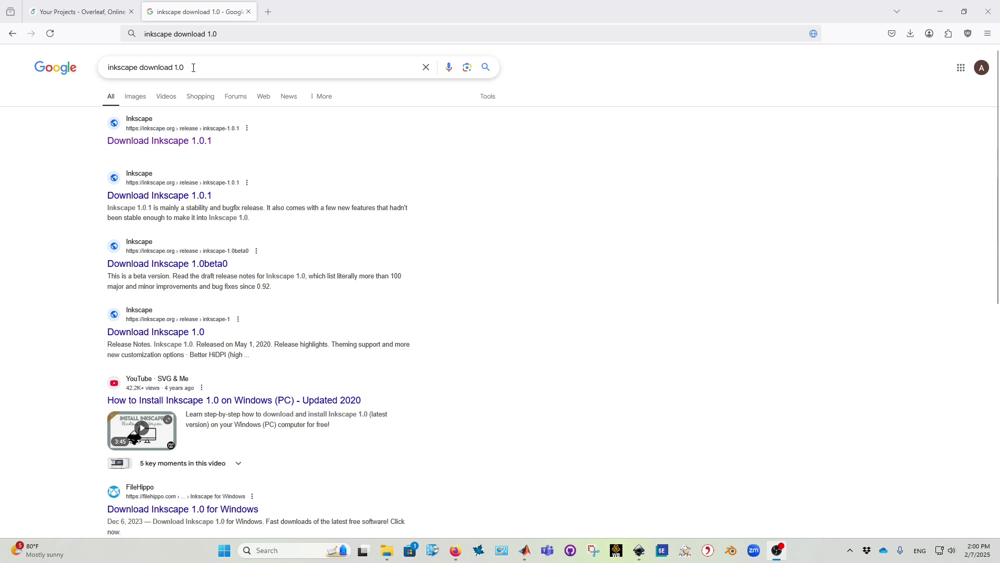
Open the Inkscape 1.0.1 download page from the search results, and switch to Inkscape.
click(160, 141)
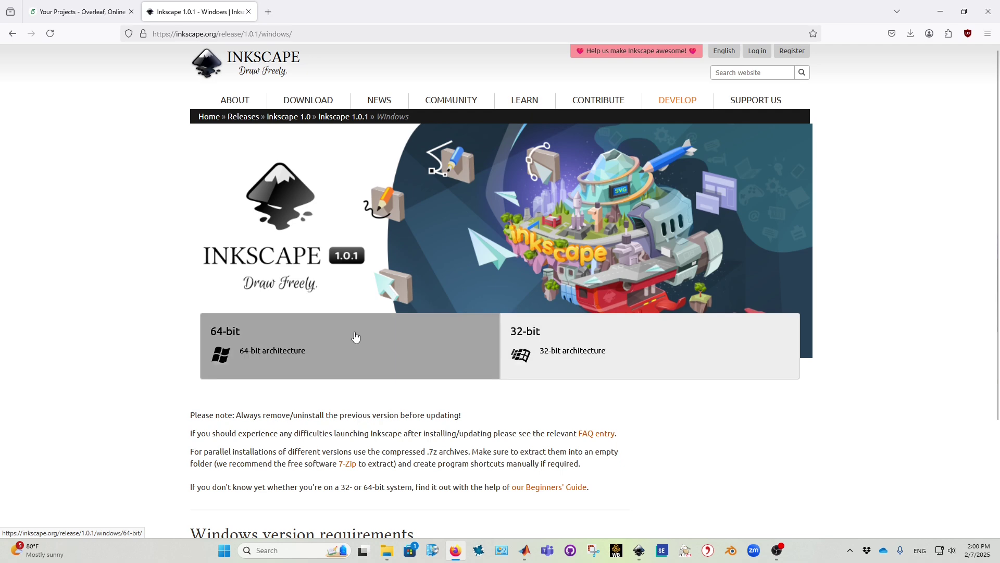
mouse_move(639, 549)
click(640, 549)
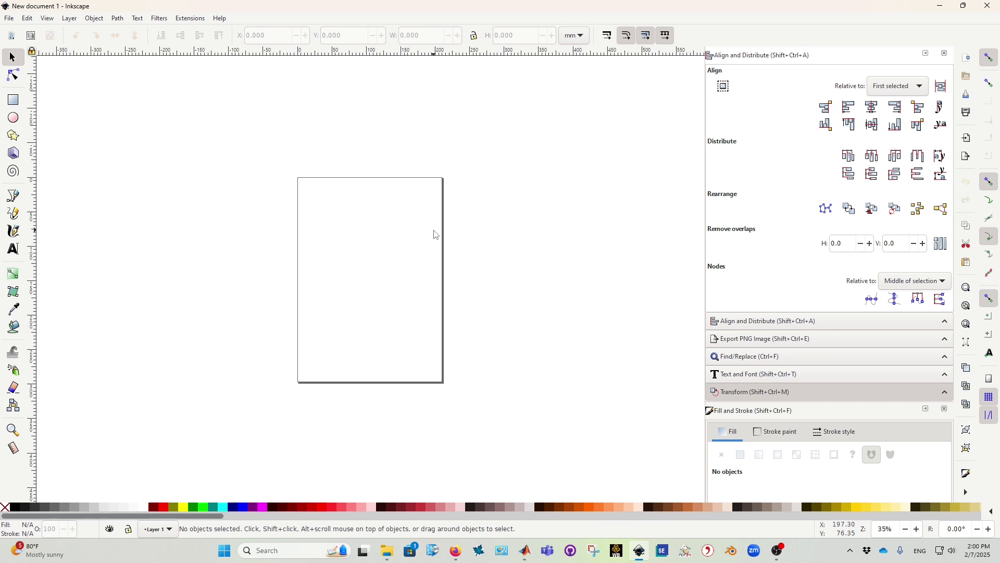
drag(477, 150, 270, 442)
key(F8)
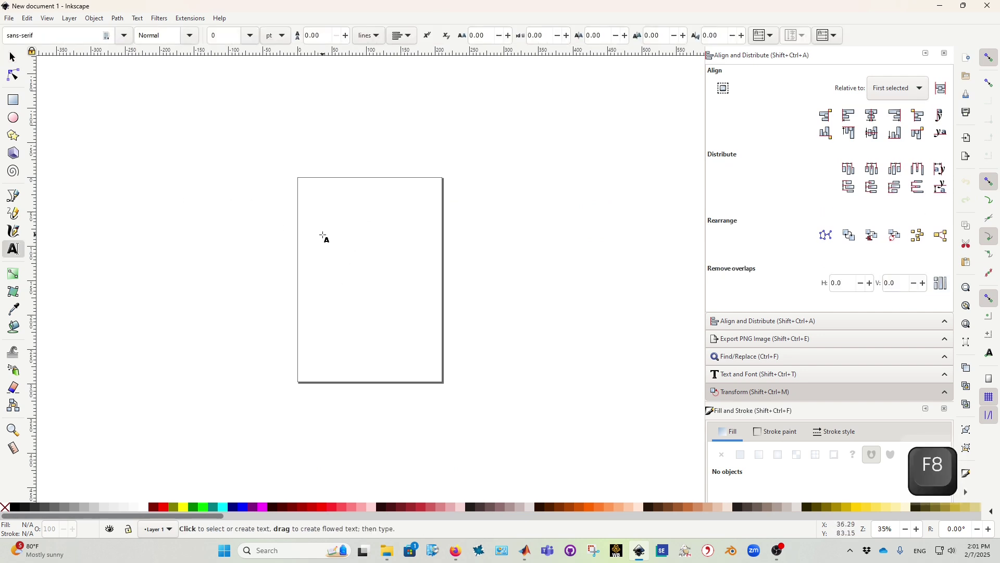
key(F1)
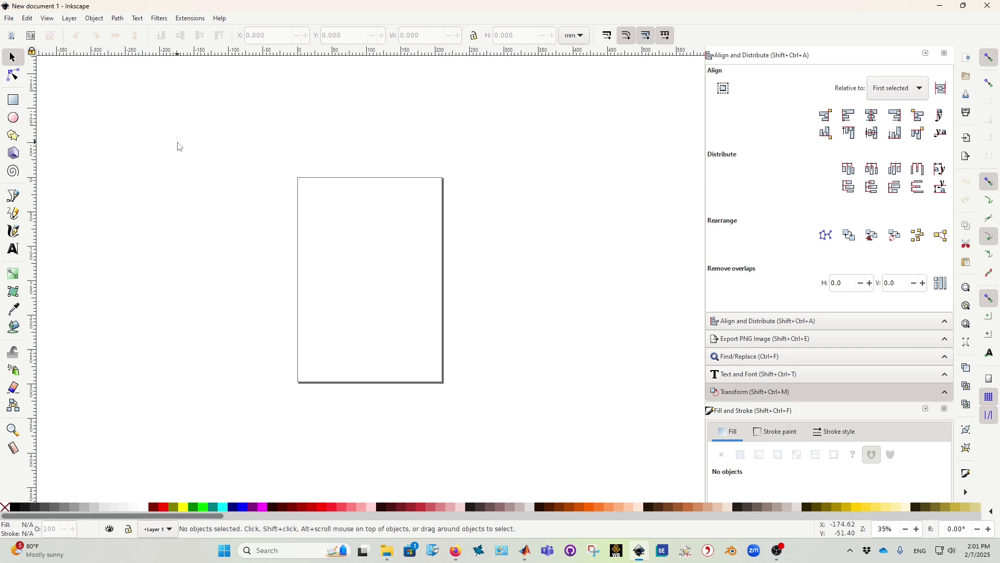
Draw a rectangle about 143 by 181 mm over the page's upper-left corner and show its Fill and Stroke settings.
click(12, 98)
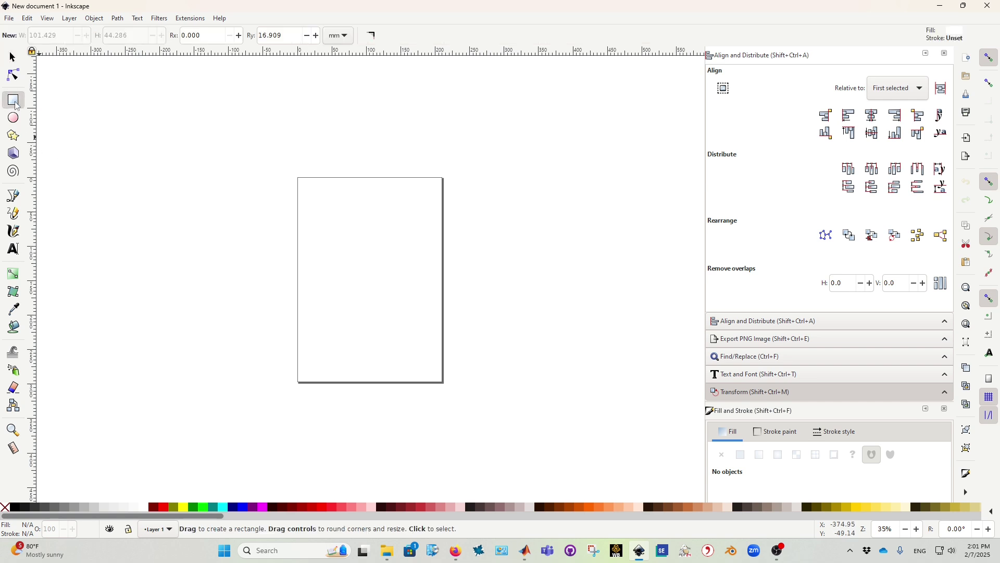
drag(279, 177, 378, 302)
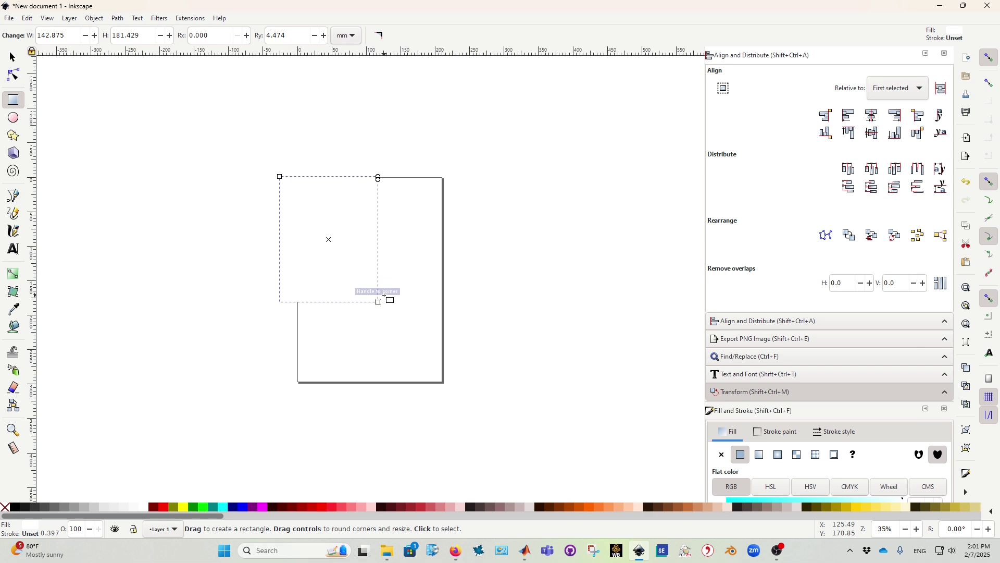
key(ctrl+shift+f)
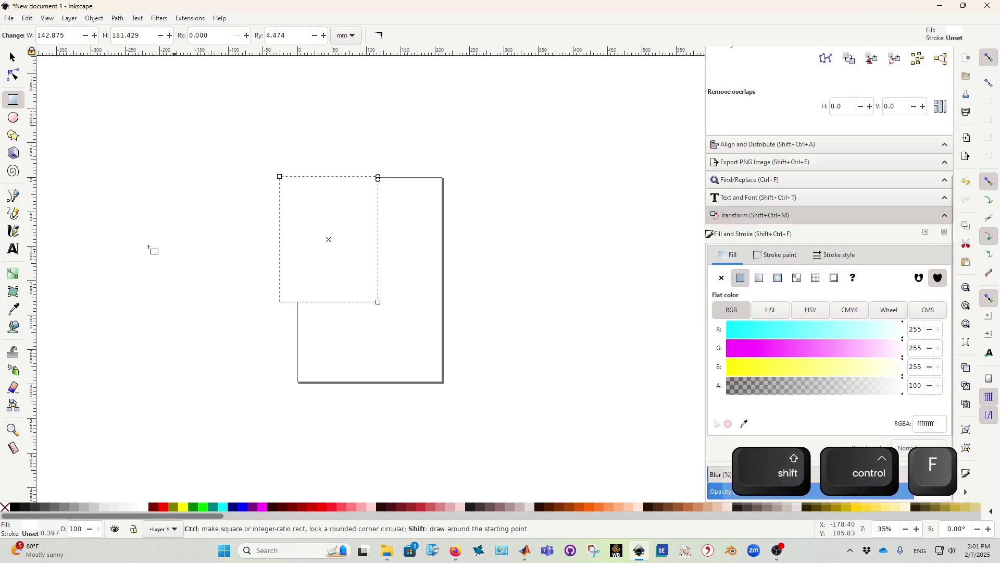
key(ctrl+shift+f)
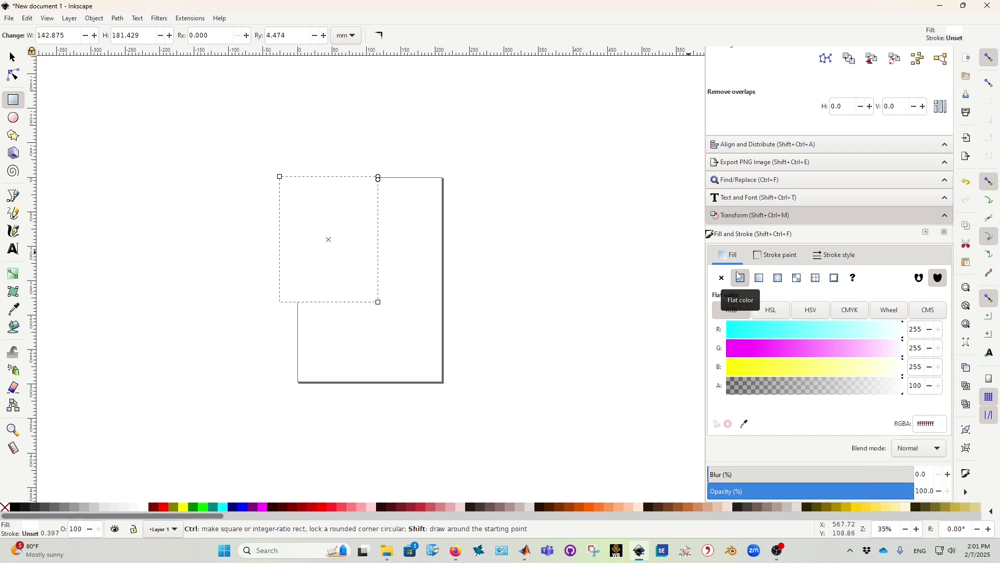
Fill the rectangle with pure red, using RGB values 255, 0, 0.
click(781, 330)
drag(777, 348, 725, 336)
drag(757, 377, 707, 368)
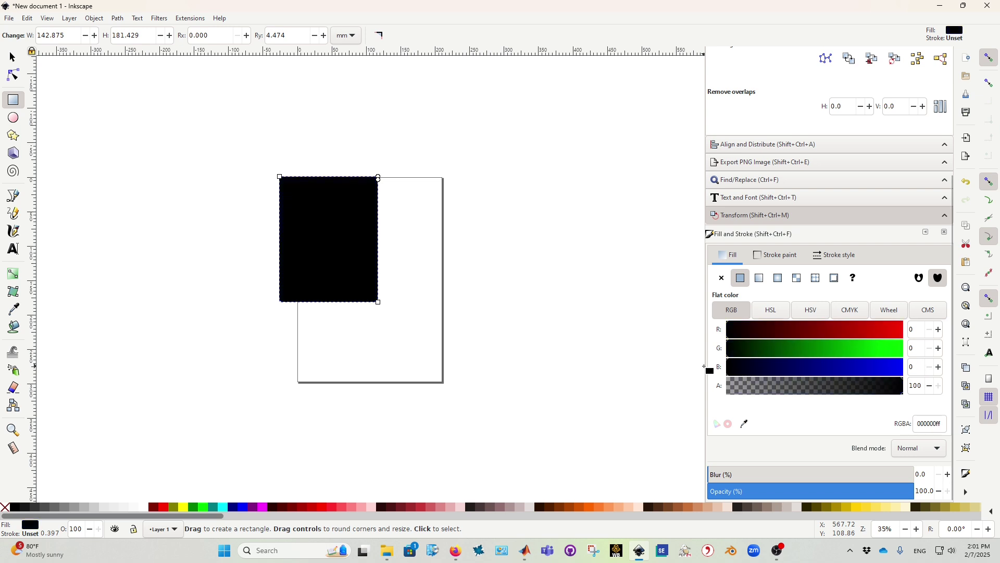
drag(779, 339, 911, 331)
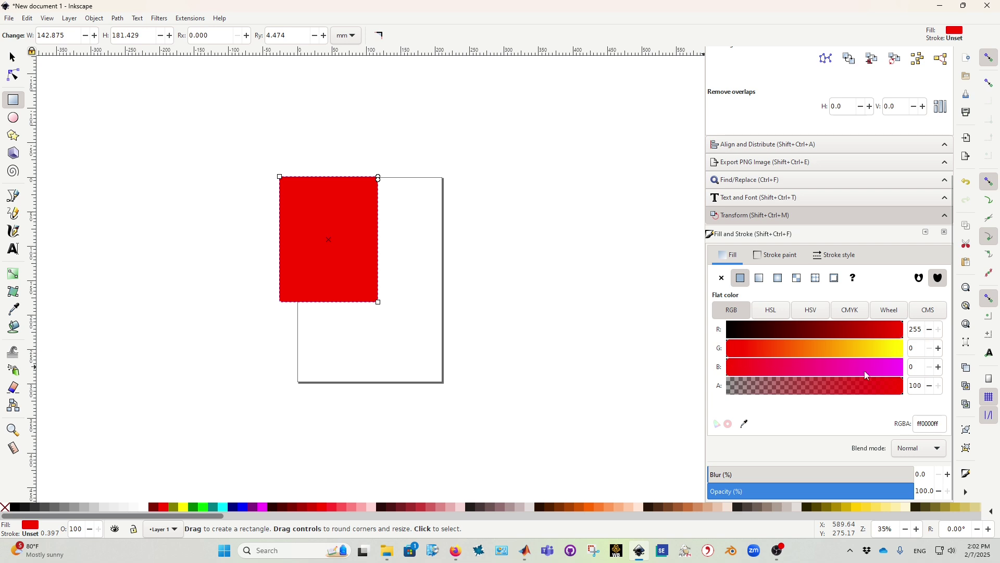
Lower the rectangle's fill alpha to 50, and restore it to 100.
drag(885, 386, 832, 393)
scroll(343, 284, up, 2)
scroll(342, 284, up, 2)
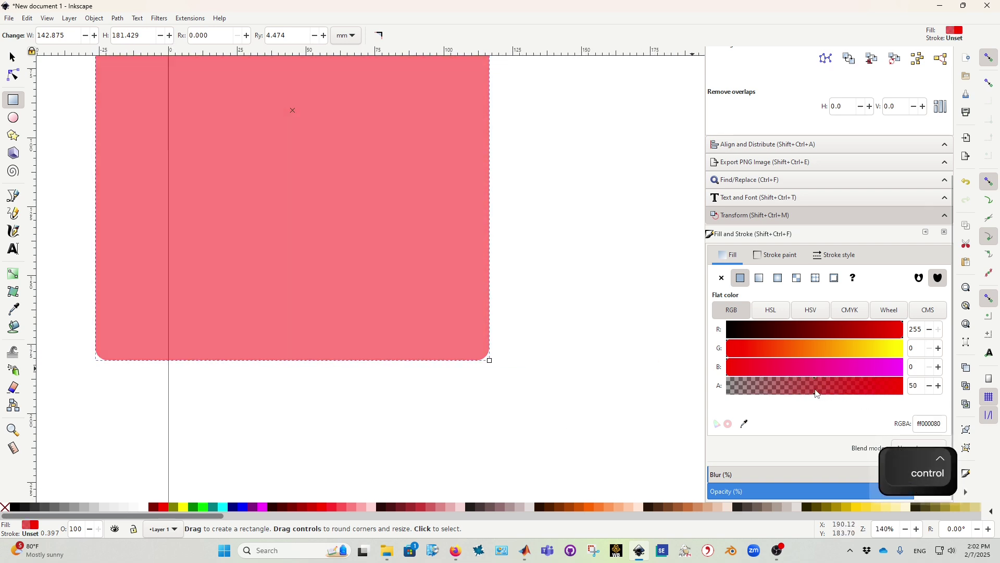
drag(833, 392, 933, 391)
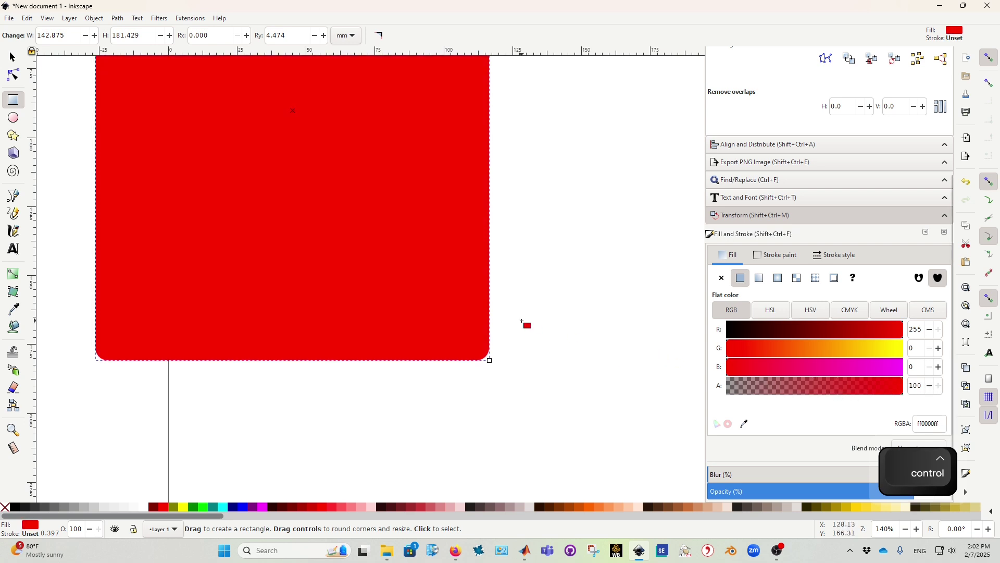
scroll(527, 323, down, 4)
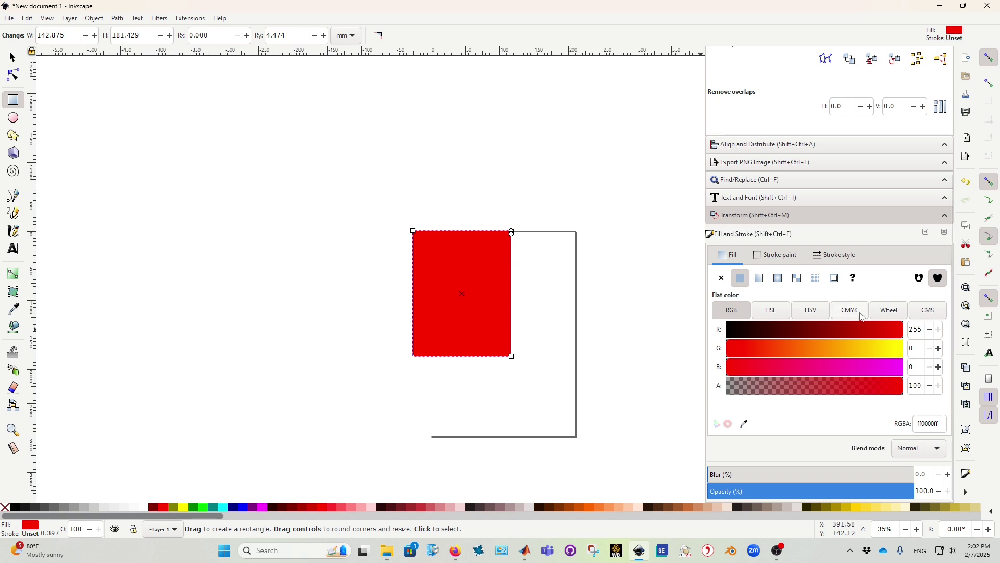
Change the rectangle's fill to olive with RGB values 133, 112, 0.
click(772, 310)
click(731, 310)
click(818, 329)
click(825, 348)
click(805, 348)
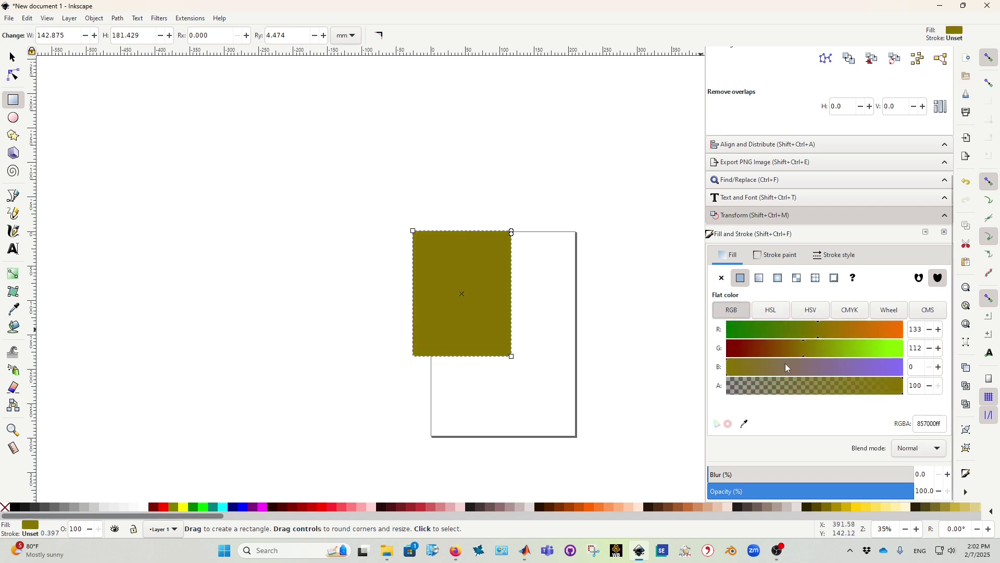
Change the rectangle's fill to bright green in the HSL model, with hue 124, saturation 100 and lightness 49.
click(774, 313)
click(789, 329)
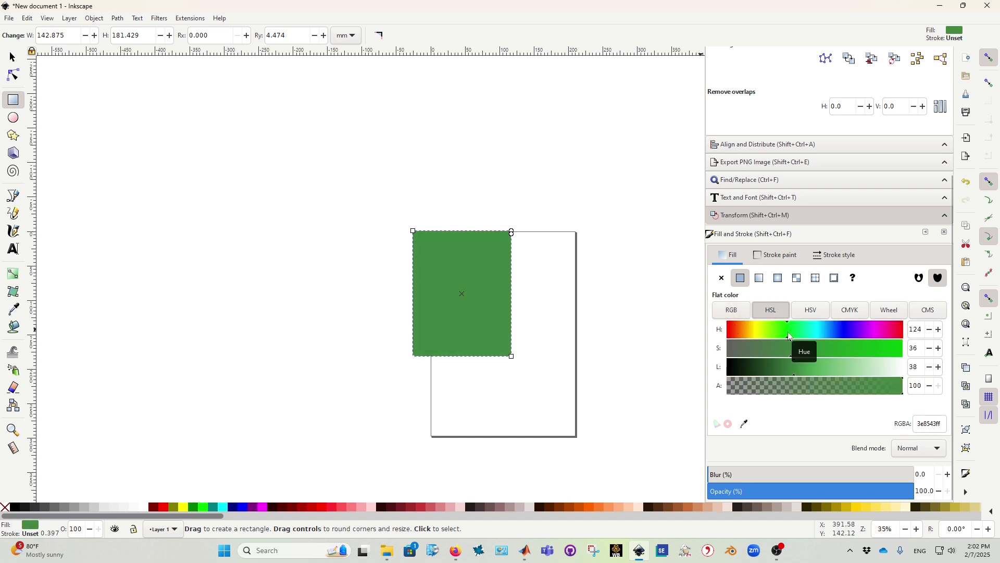
click(843, 348)
drag(871, 350, 905, 349)
mouse_move(814, 368)
mouse_down()
mouse_move(853, 370)
mouse_move(813, 368)
mouse_up()
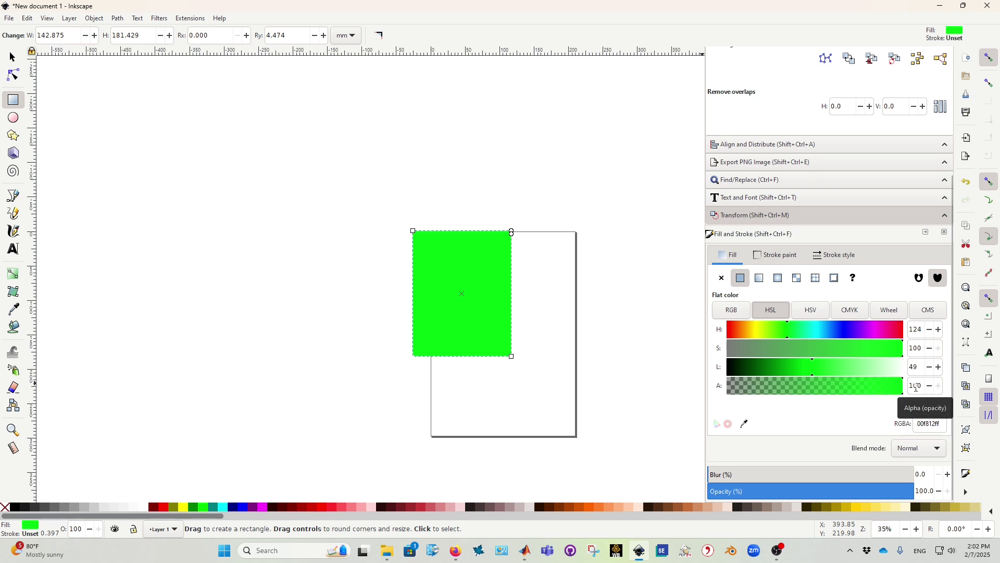
Open the startup script from the Tutorials MATLAB folder in File Explorer, examine its default plot settings, and minimize MATLAB.
click(386, 550)
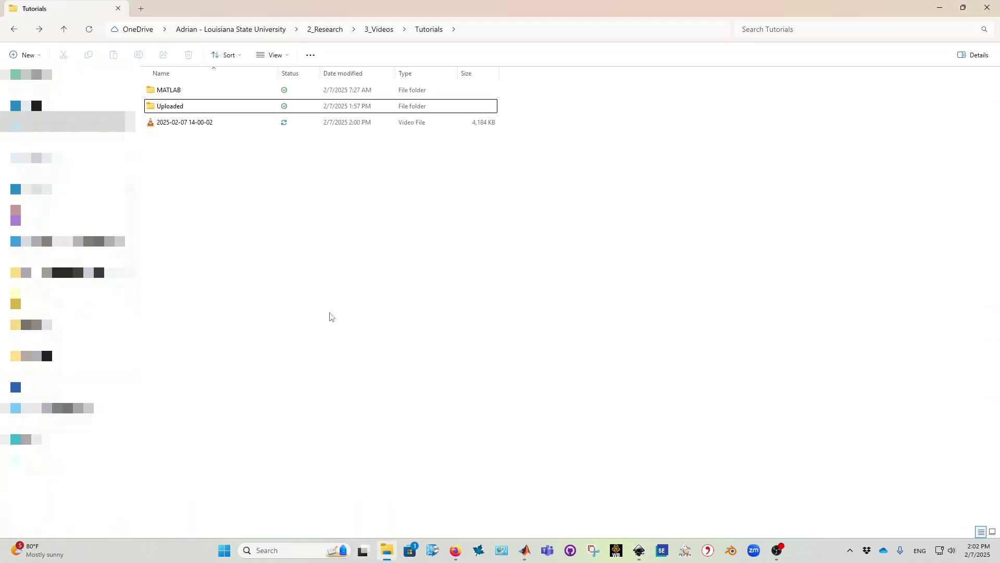
double_click(209, 91)
double_click(181, 94)
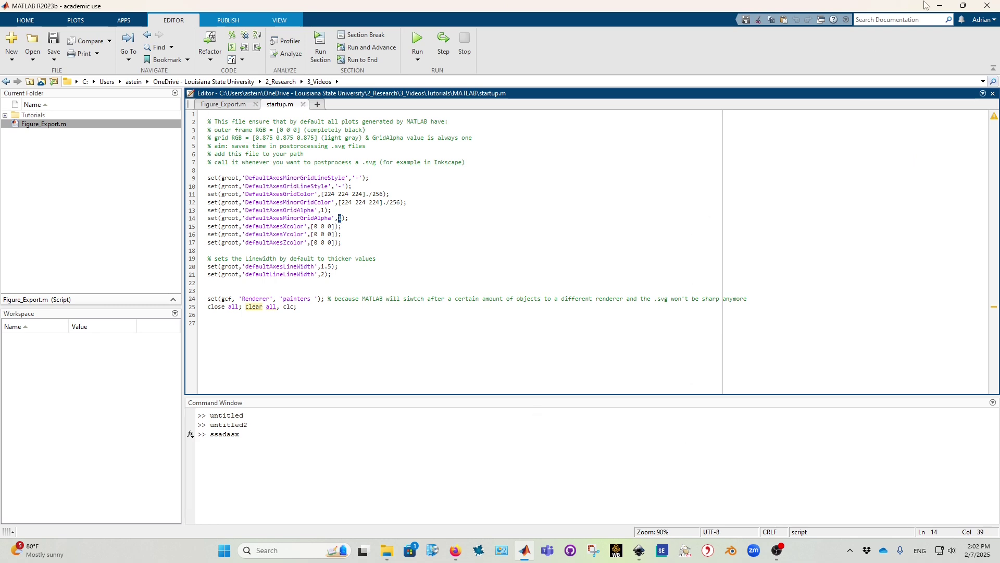
click(941, 9)
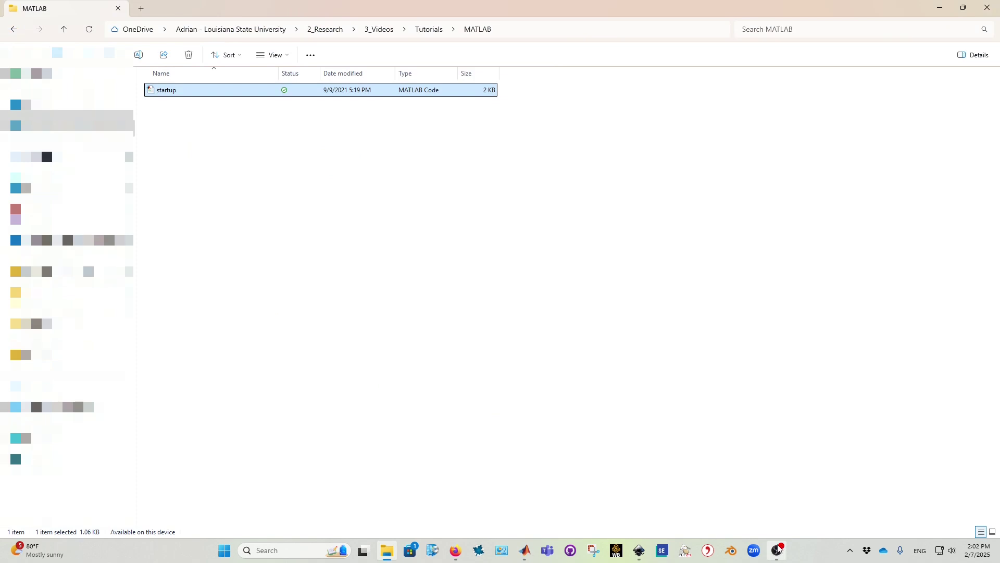
Switch back to Inkscape and change the rectangle's fill to dark blue with HSL values 236, 82, 42.
click(639, 550)
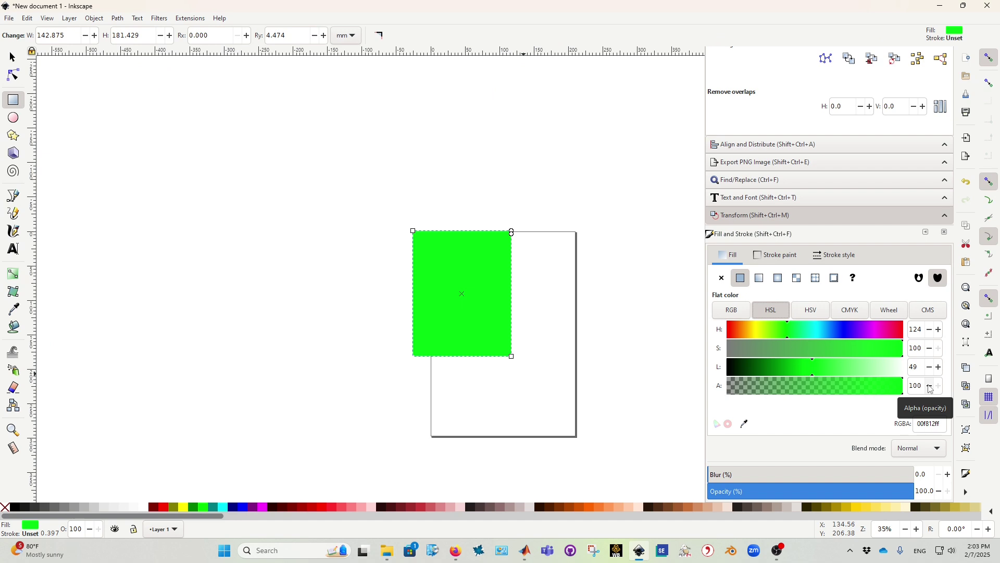
drag(788, 330, 845, 352)
click(873, 349)
click(802, 366)
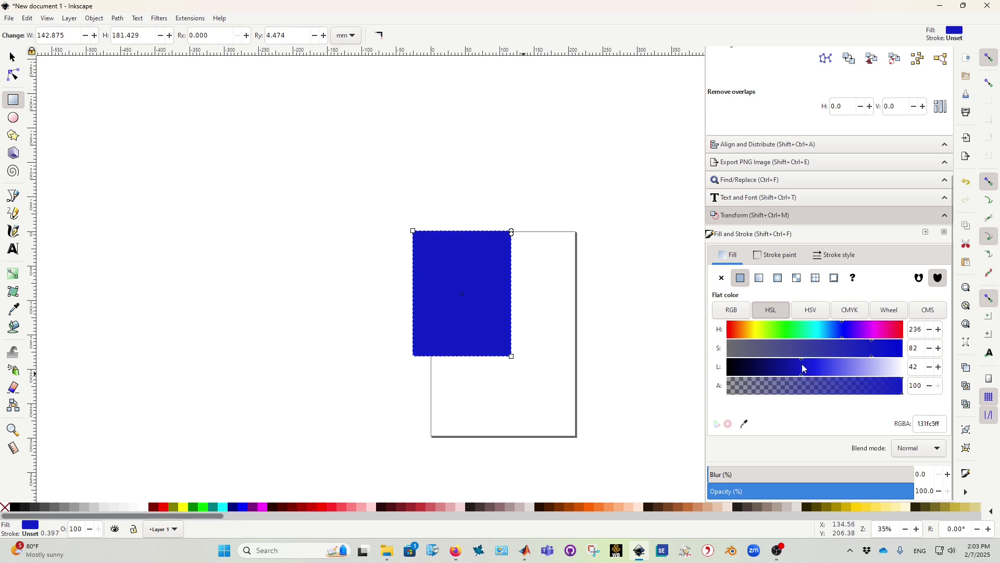
View the blue fill's RGB values, return to HSL and set the hue to 208.
click(736, 311)
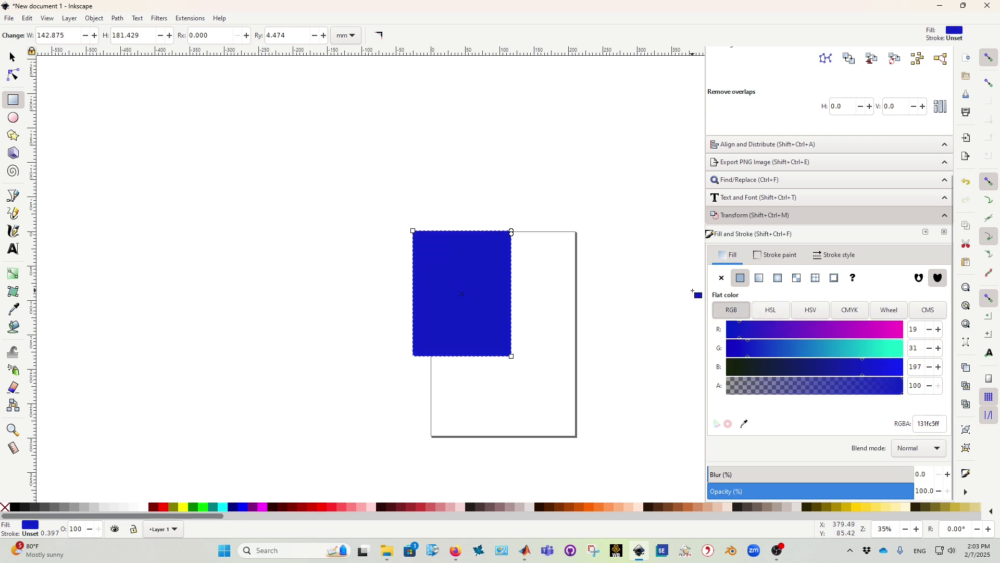
click(773, 313)
mouse_move(818, 327)
mouse_down()
mouse_move(837, 328)
mouse_move(828, 332)
mouse_up()
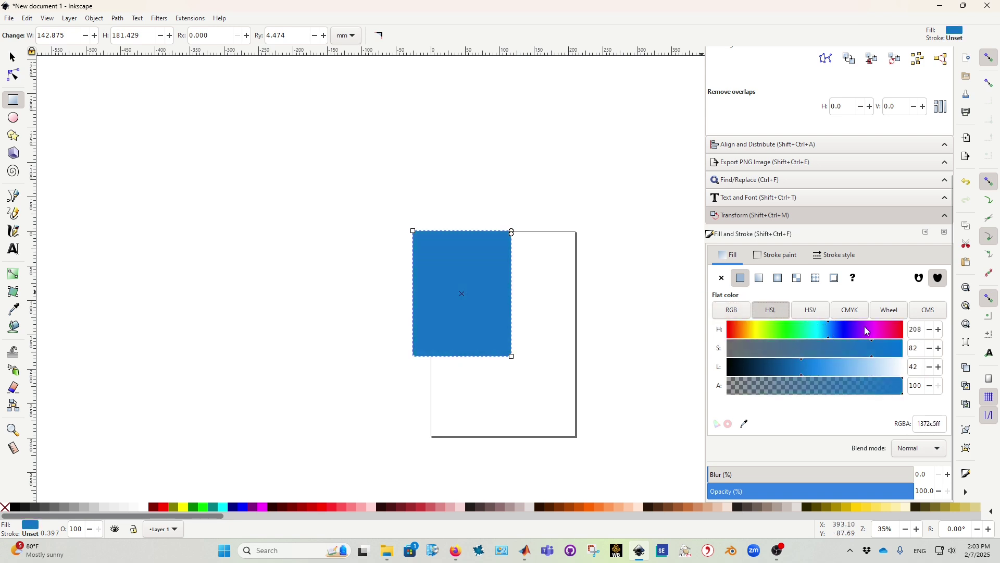
Try the RGB, HSV, CMYK and Wheel color models for the rectangle's fill, and return to HSL.
click(735, 311)
click(802, 313)
click(850, 311)
click(827, 312)
click(889, 311)
click(832, 331)
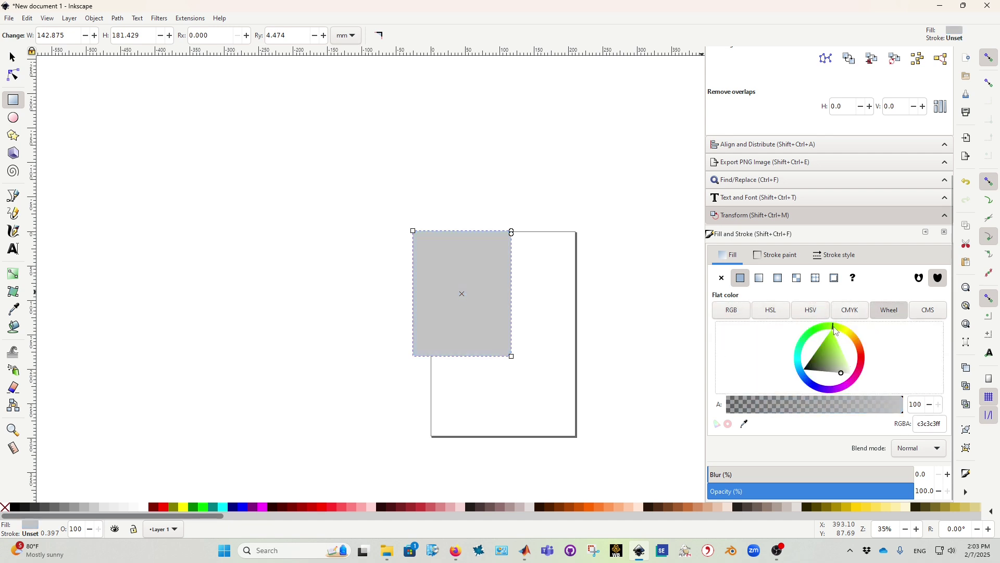
click(762, 315)
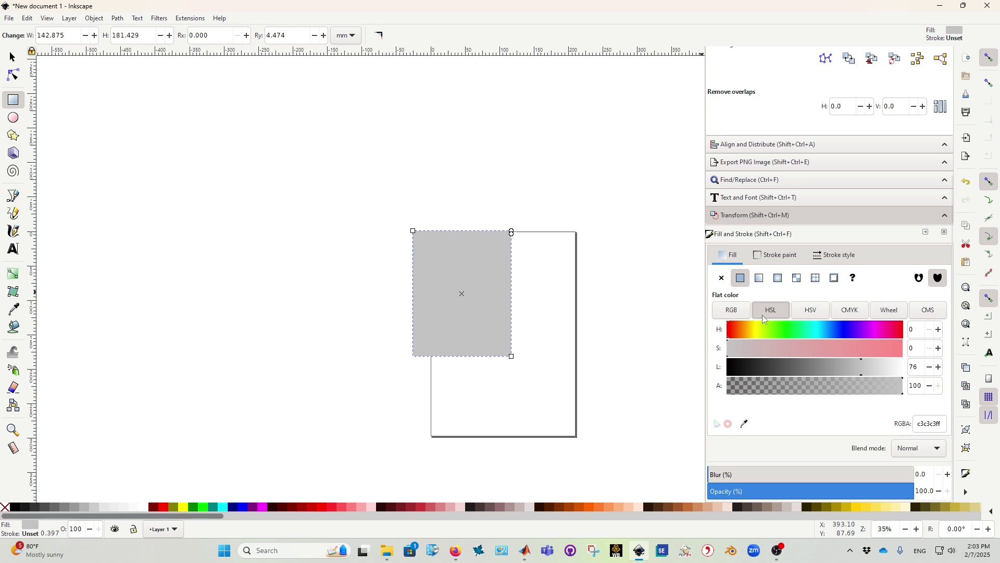
Remove the rectangle's fill by setting it to no paint.
click(722, 279)
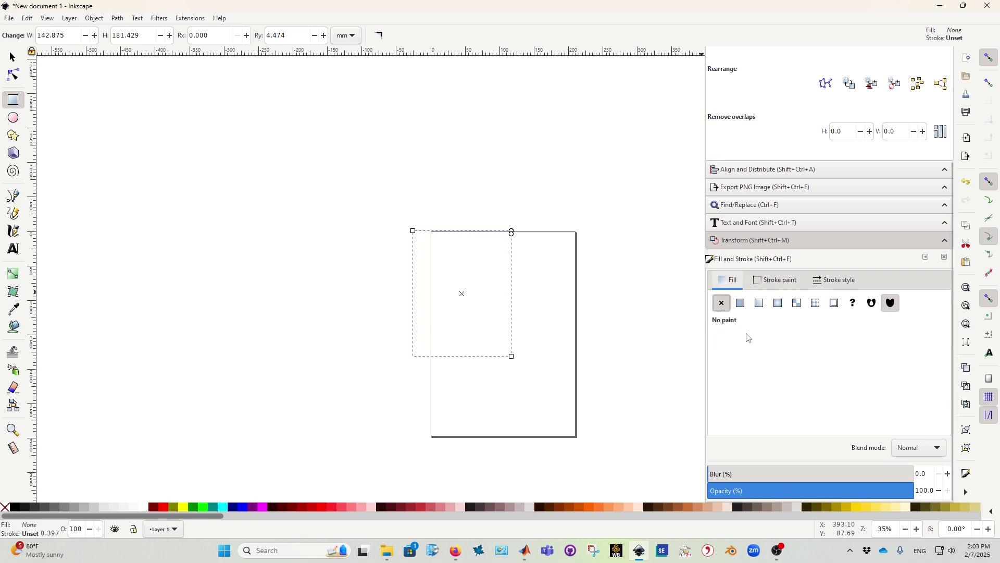
click(740, 304)
click(722, 302)
Give the rectangle a flat black stroke with the hue set to 136.
click(776, 280)
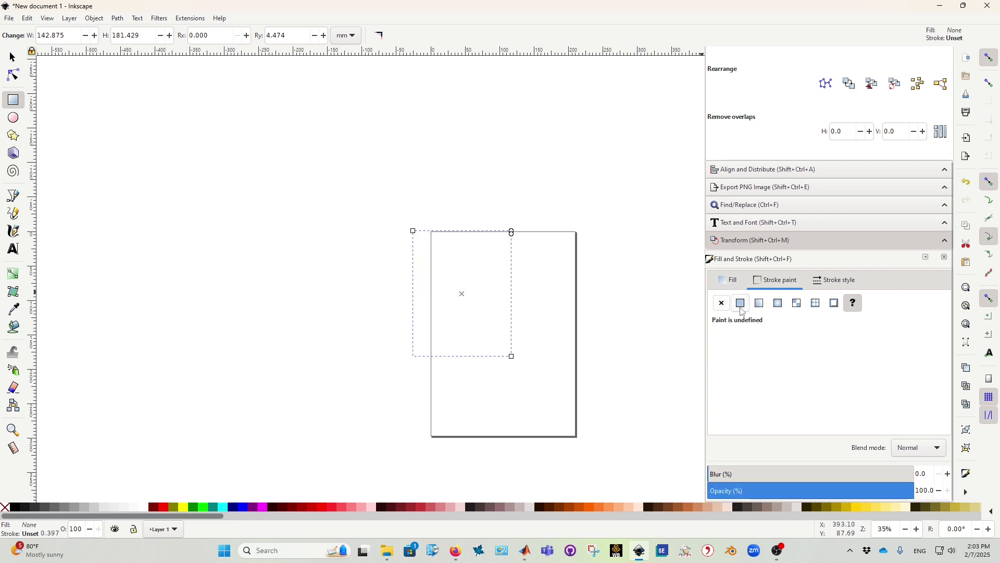
click(740, 304)
click(794, 356)
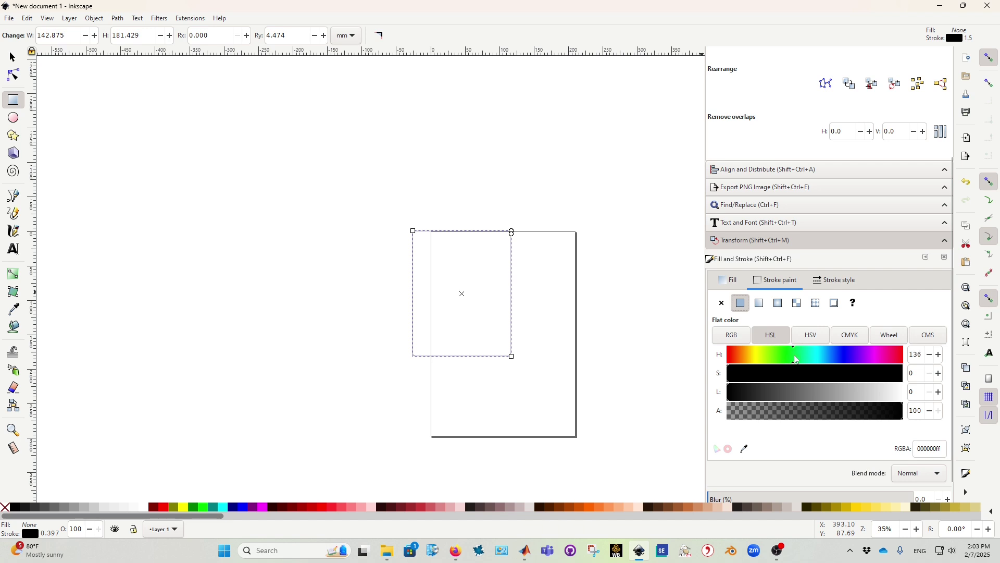
Switch the stroke width unit to px and set the rectangle's stroke width to 5 px.
click(835, 280)
click(807, 304)
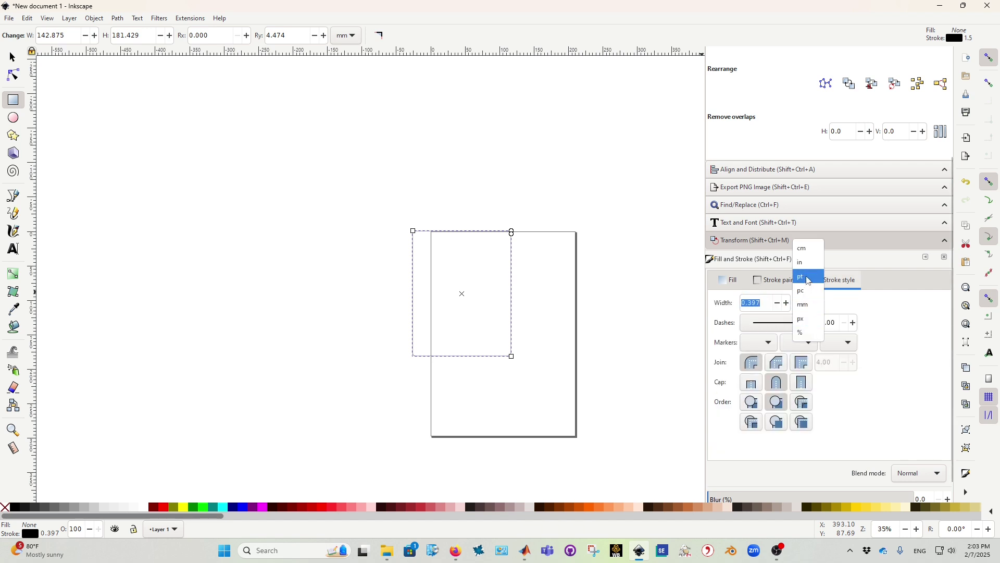
click(809, 280)
click(805, 303)
click(803, 347)
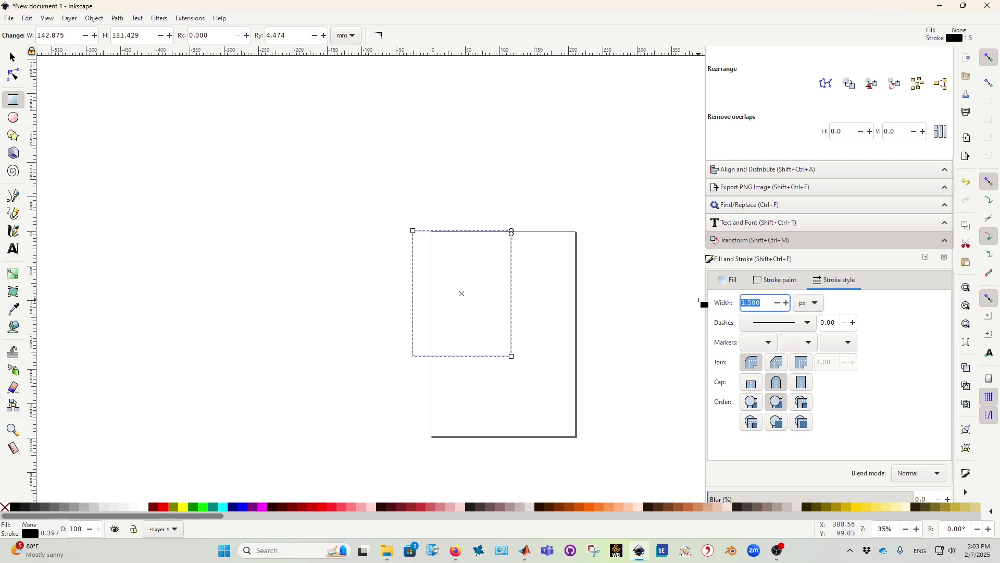
text(5)
key(Return)
scroll(519, 291, up, 4)
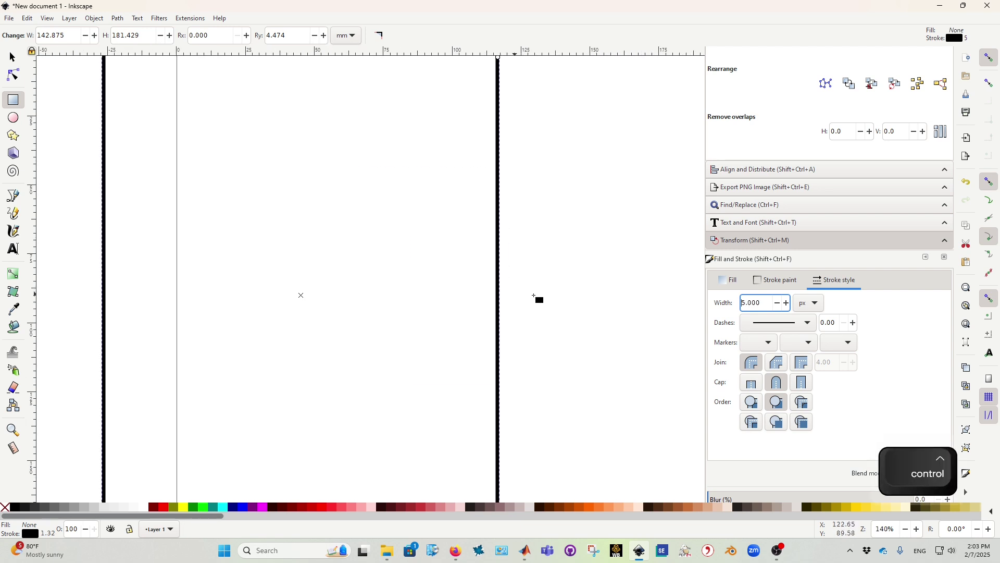
Increase the rectangle's stroke width to 10 px.
drag(767, 303, 719, 303)
text(10)
key(Return)
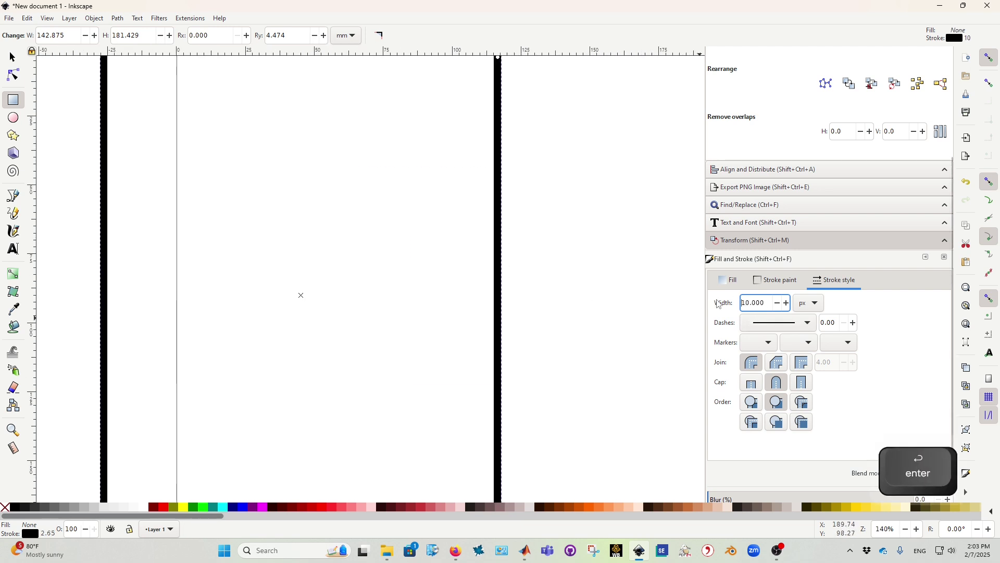
Reduce the rectangle's corner rounding to a vertical radius of about 0.26 mm.
scroll(472, 307, down, 3)
scroll(478, 292, up, 5)
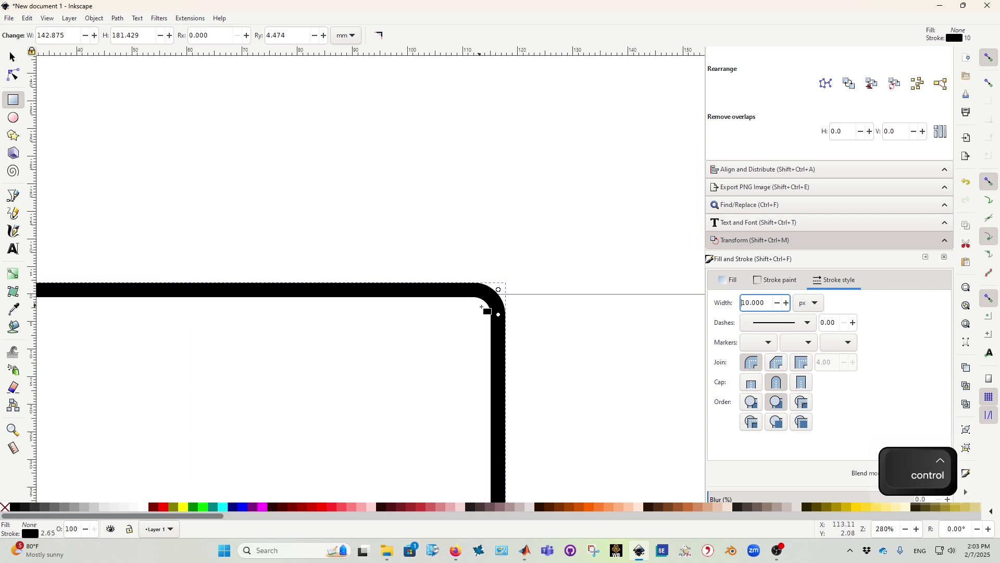
scroll(482, 307, up, 1)
drag(500, 314, 499, 280)
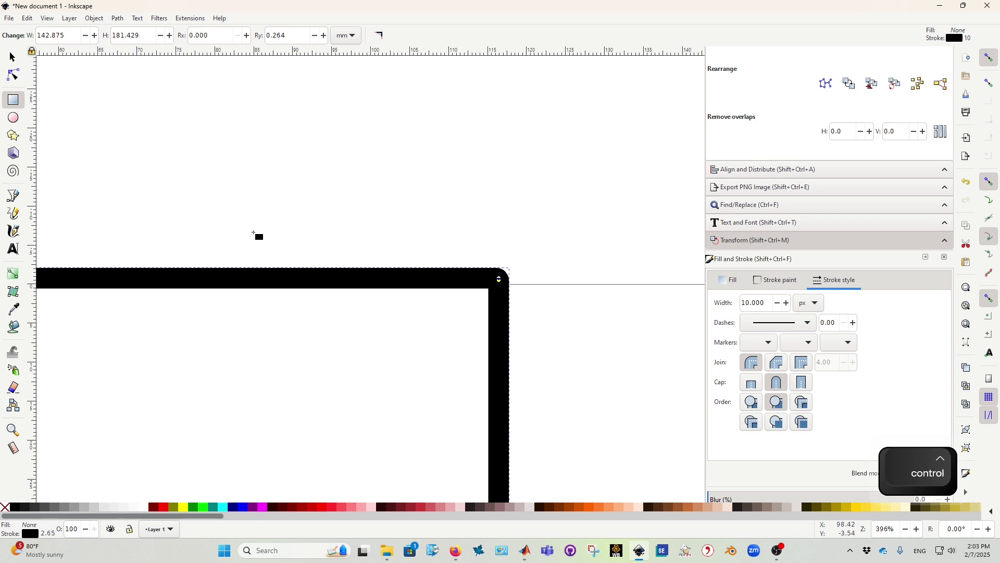
Draw an ellipse with radii of about 9 by 10 mm over the rectangle's upper-right corner.
click(13, 118)
drag(490, 130, 630, 290)
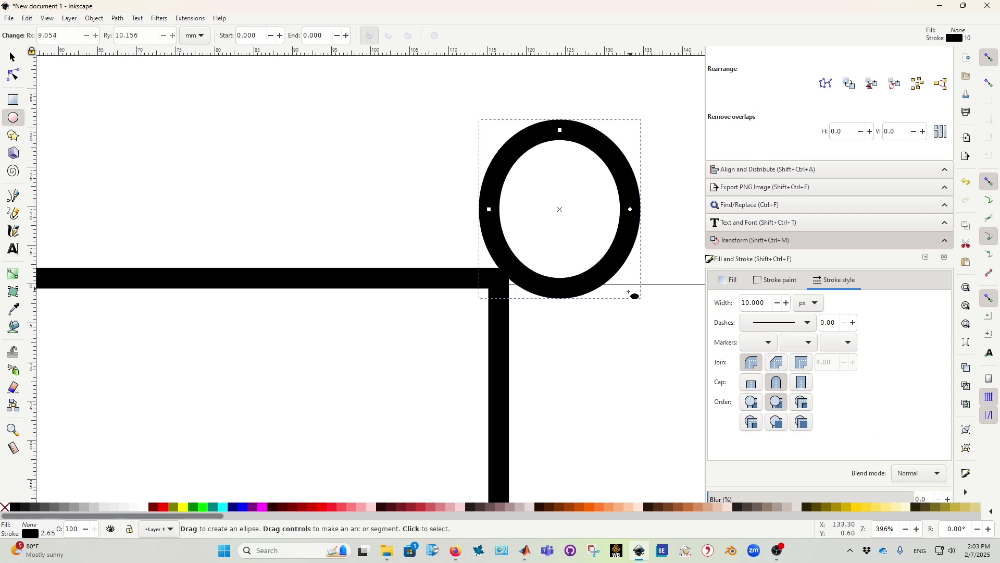
Turn the ellipse into a chord ending at about 341 degrees, and restore it to a whole ellipse.
drag(632, 210, 606, 195)
click(408, 36)
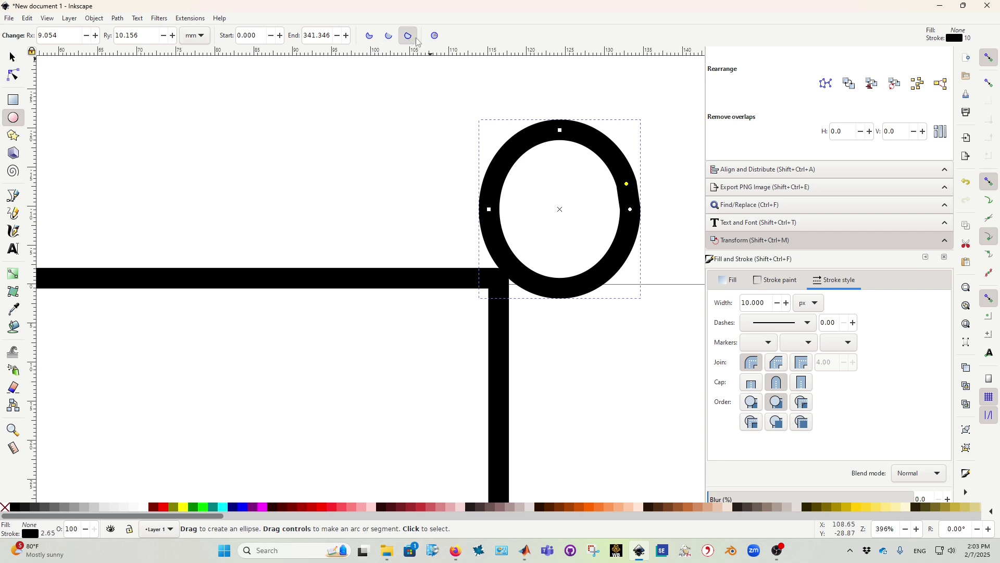
click(13, 99)
click(13, 118)
click(436, 36)
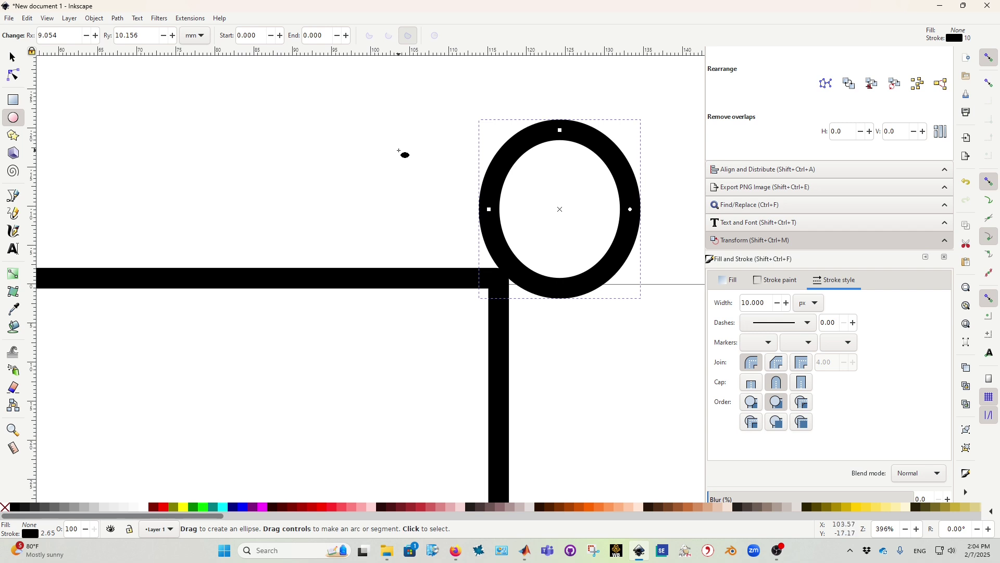
key(F1)
click(436, 191)
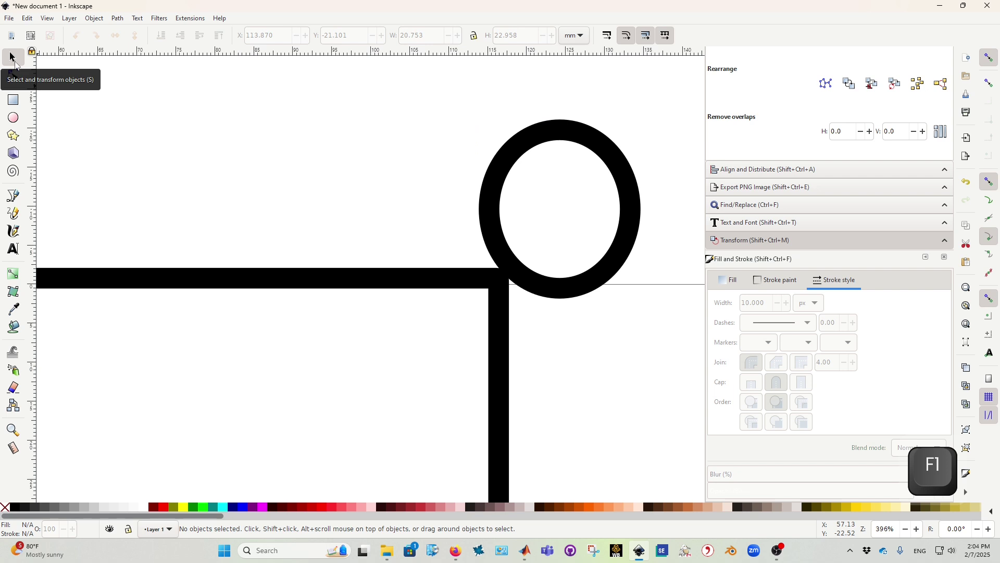
key(F8)
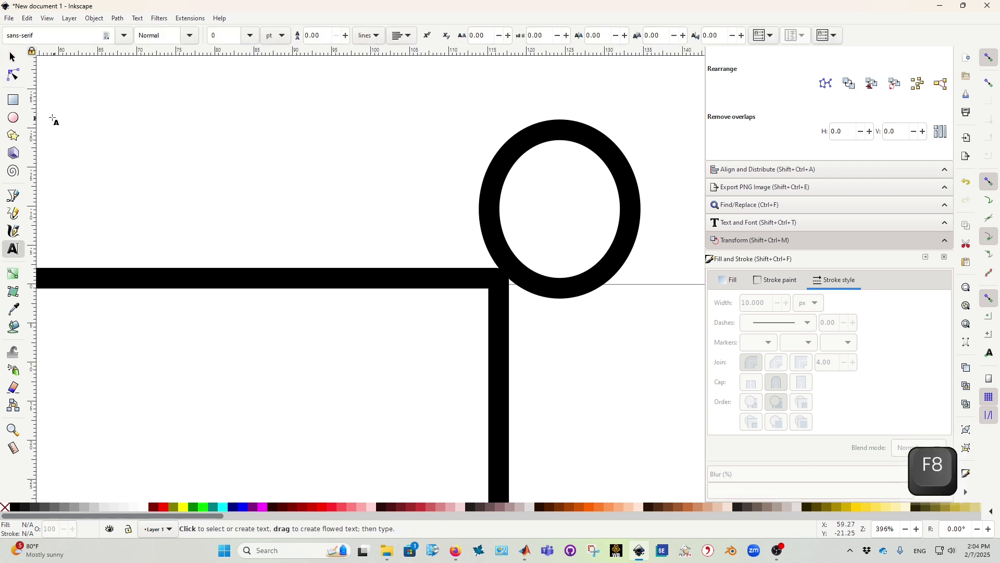
Widen the ellipse to about 23.4 mm and move it clear of the rectangle's upper-right corner.
key(F1)
click(501, 209)
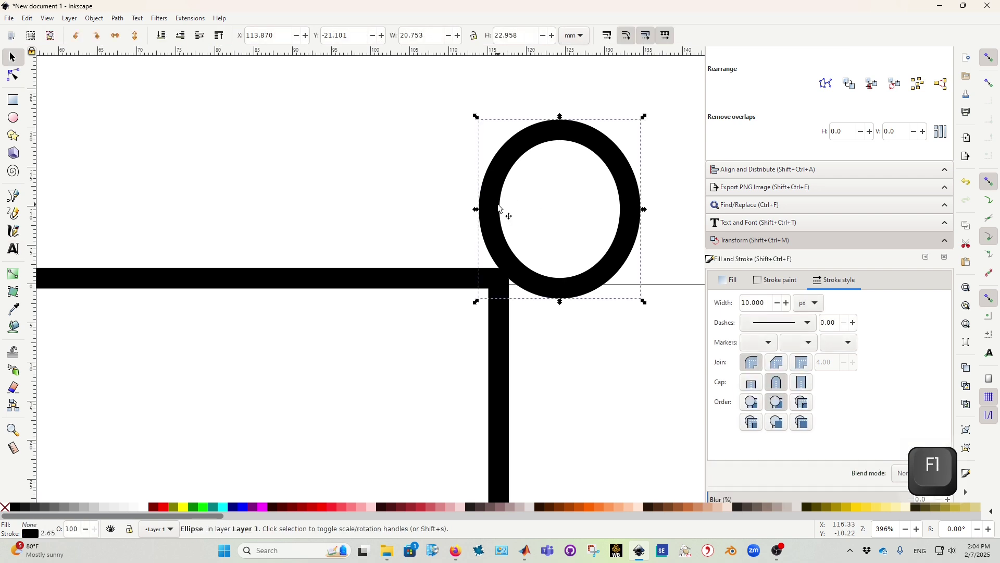
ctrl+scroll(514, 251, down, 2)
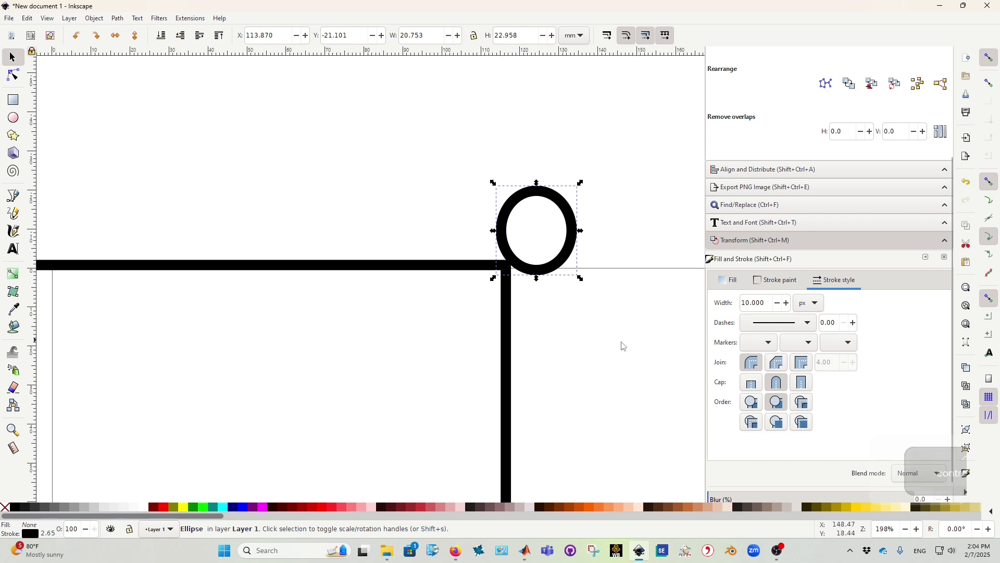
scroll(587, 297, down, 3)
scroll(583, 282, up, 3)
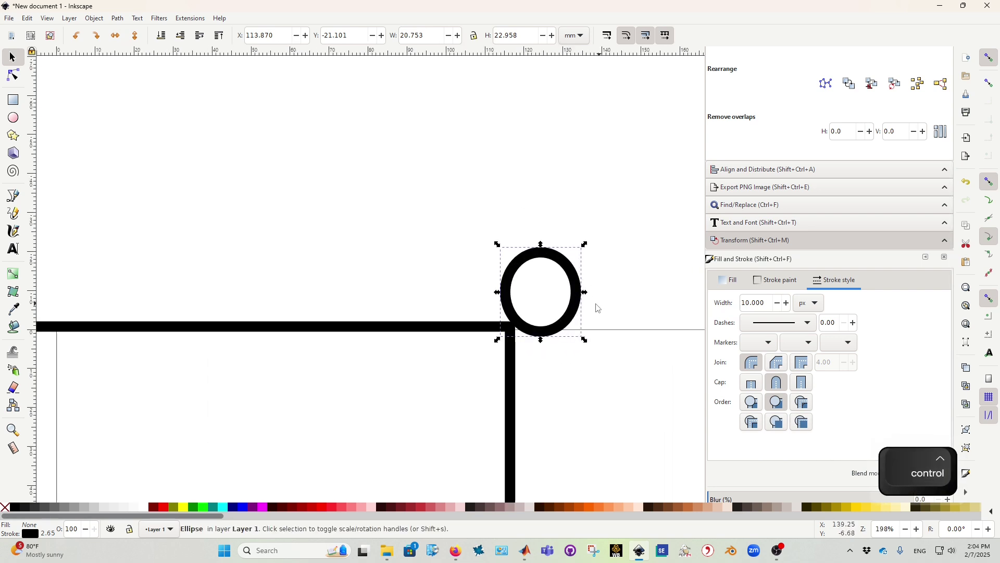
drag(586, 295, 650, 301)
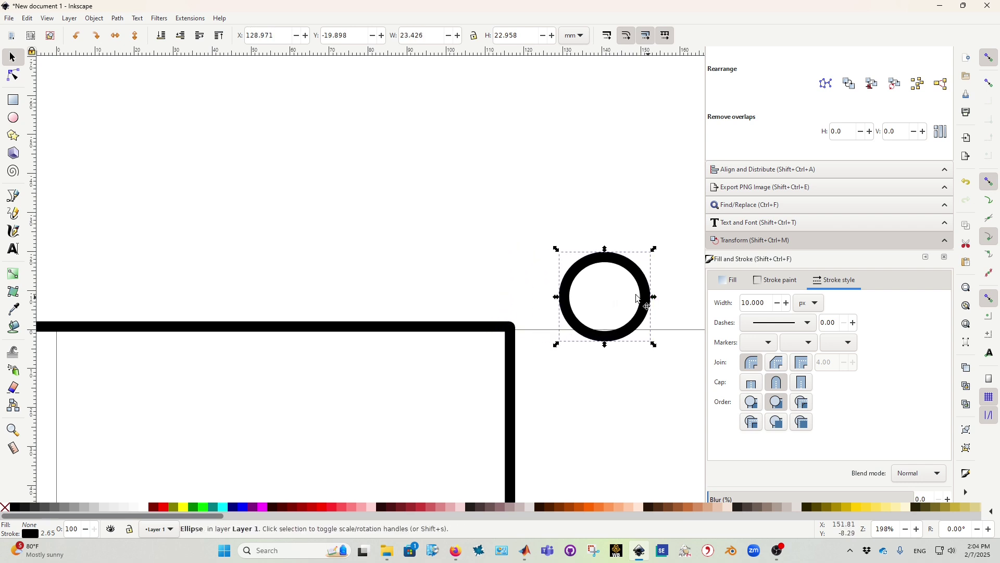
Stretch the rectangle sideways and upward to a size of about 295 by 242 mm.
scroll(600, 323, down, 4)
click(518, 355)
drag(519, 235, 625, 204)
scroll(556, 264, down, 3)
scroll(556, 264, down, 3)
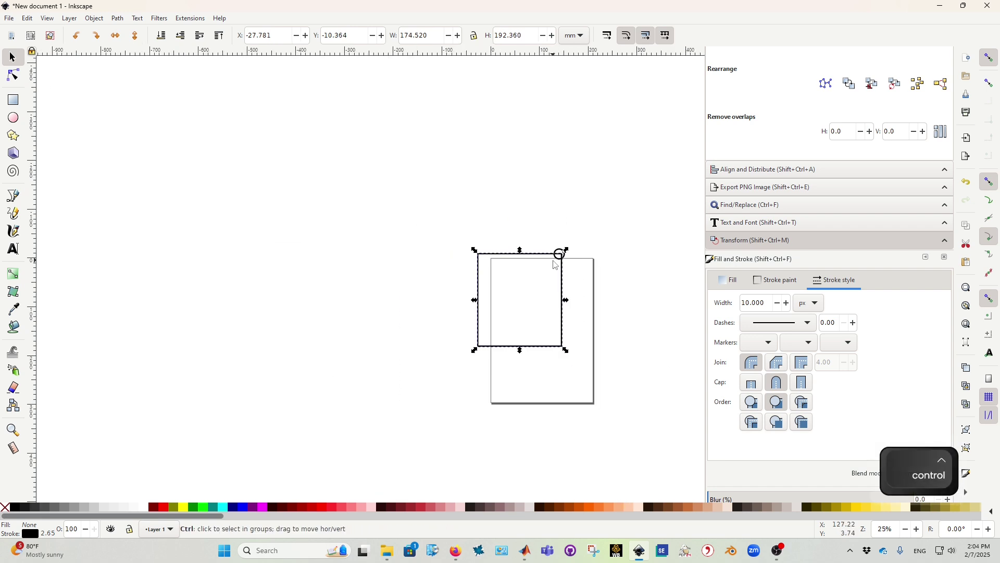
drag(565, 299, 663, 304)
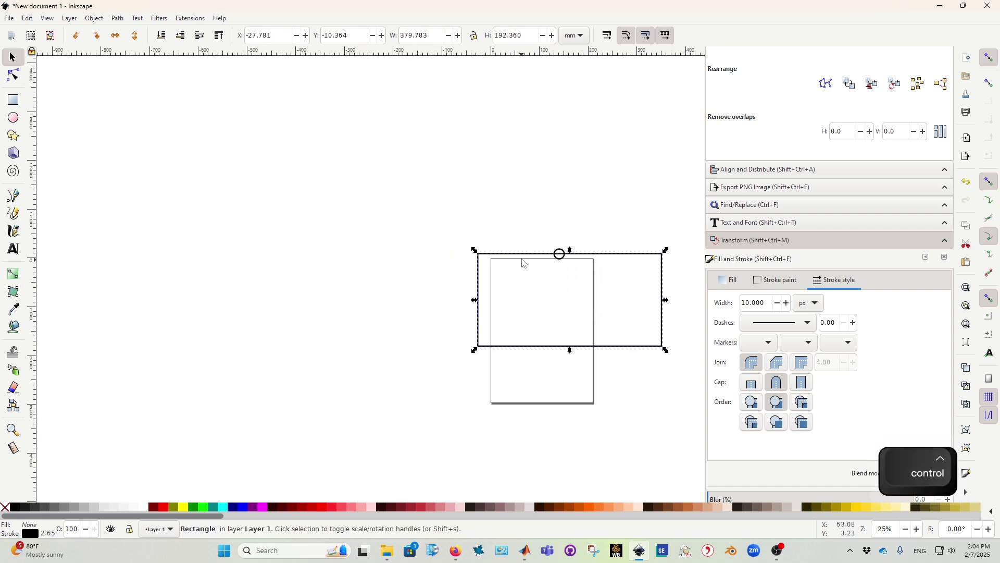
drag(570, 252, 624, 231)
scroll(584, 305, right, 2)
scroll(584, 305, up, 1)
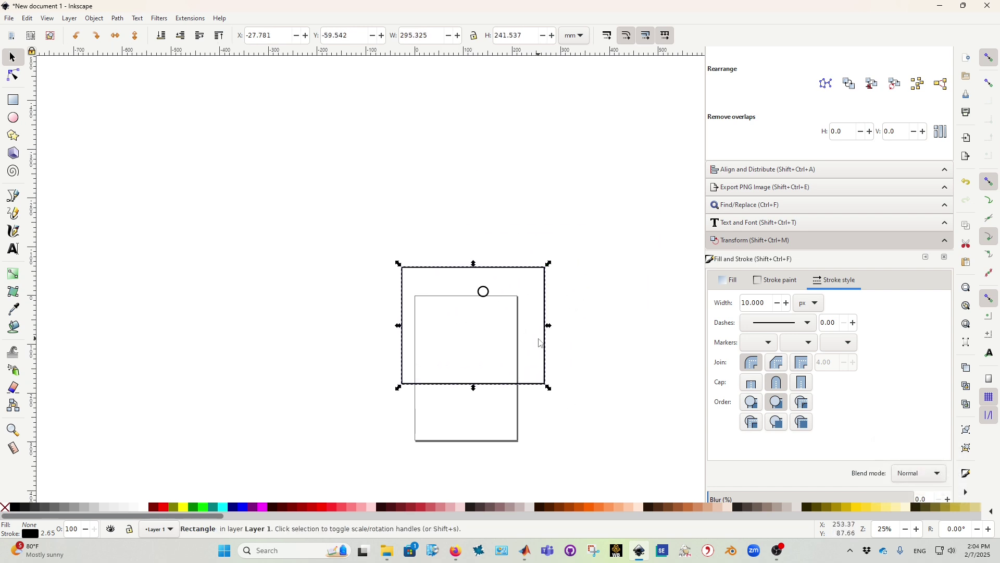
Scale the rectangle proportionally to about 197 by 161 mm, keeping its upper-left corner fixed.
ctrl+scroll(538, 376, up, 4)
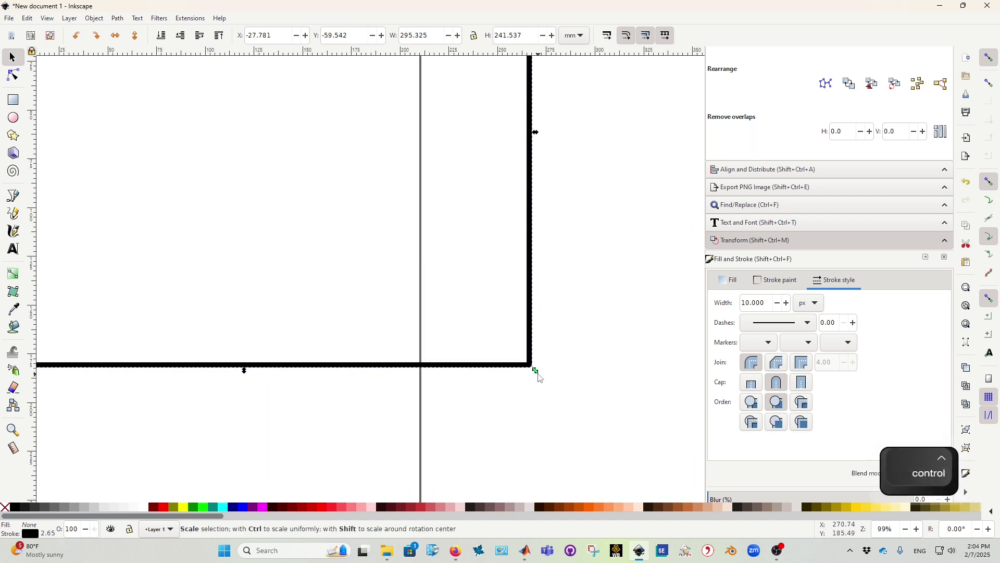
drag(537, 374, 525, 416)
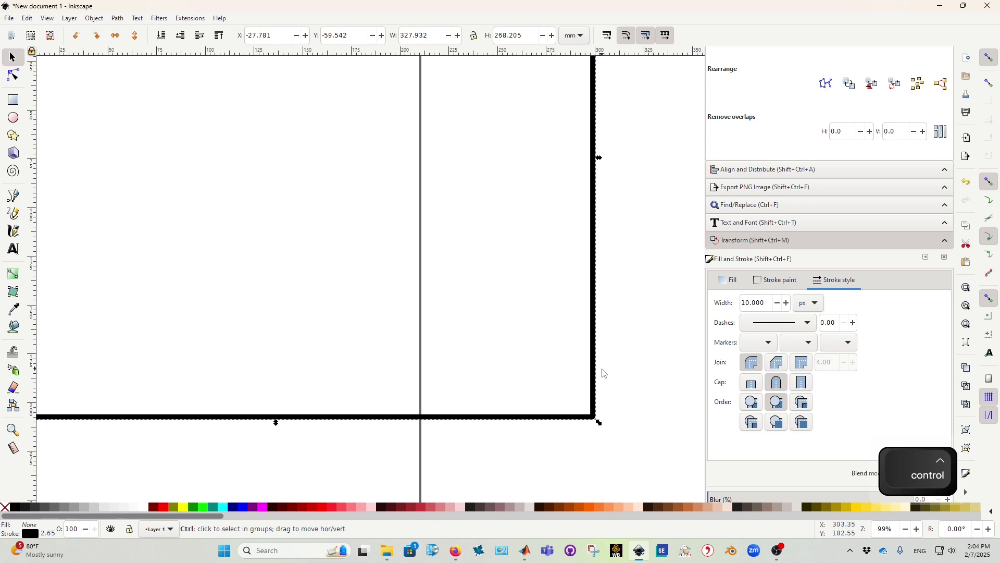
ctrl+scroll(604, 381, down, 5)
drag(603, 408, 605, 348)
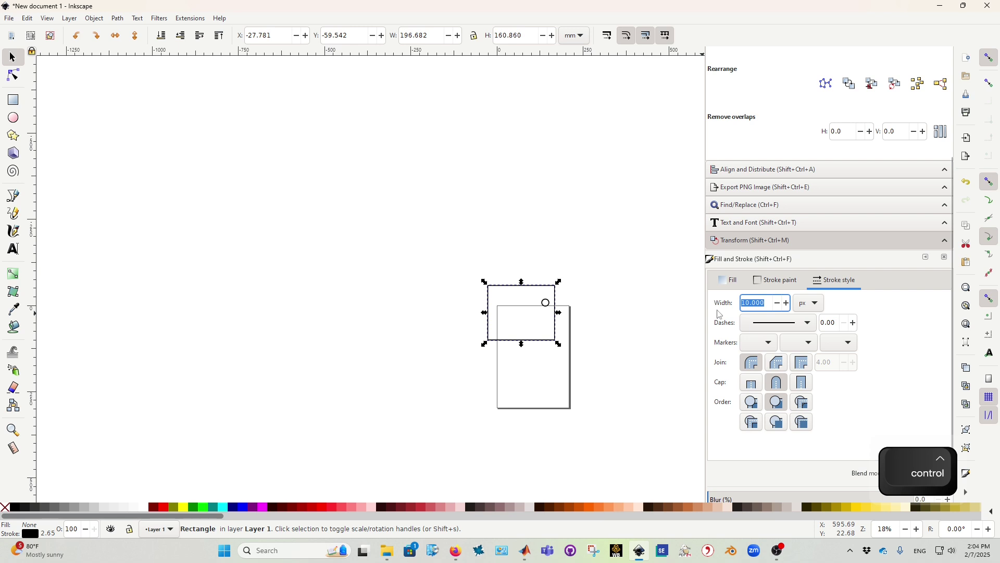
Try fine dotted and dashed patterns on the rectangle's stroke and settle on short, widely spaced dashes.
click(786, 323)
click(794, 338)
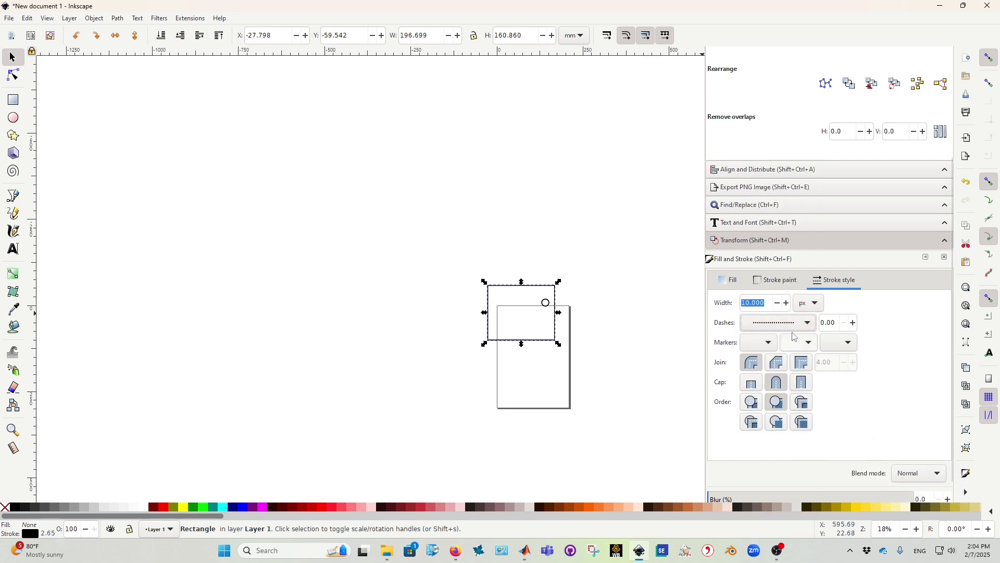
scroll(565, 284, up, 4)
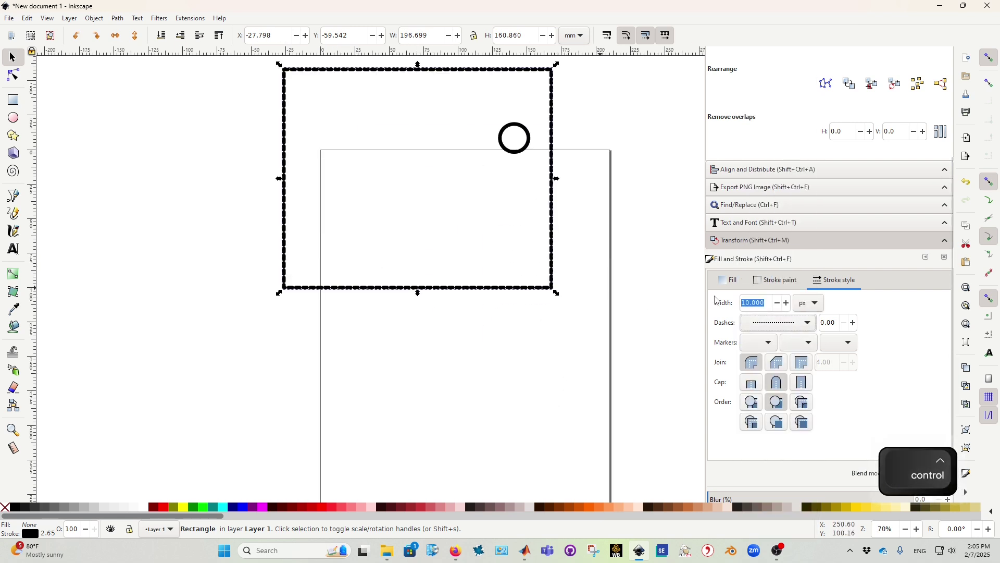
click(794, 324)
click(792, 450)
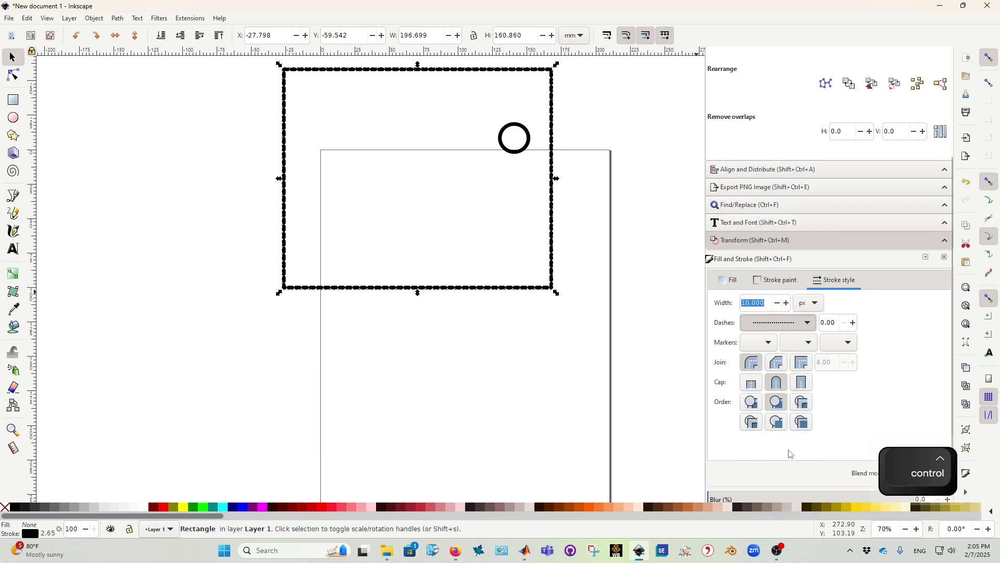
scroll(780, 329, down, 1)
click(779, 297)
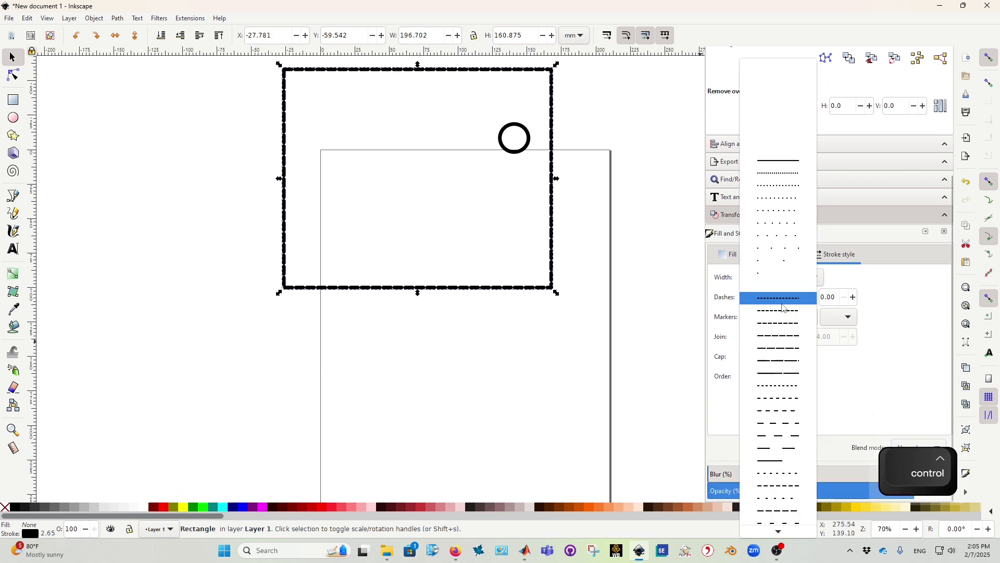
click(774, 464)
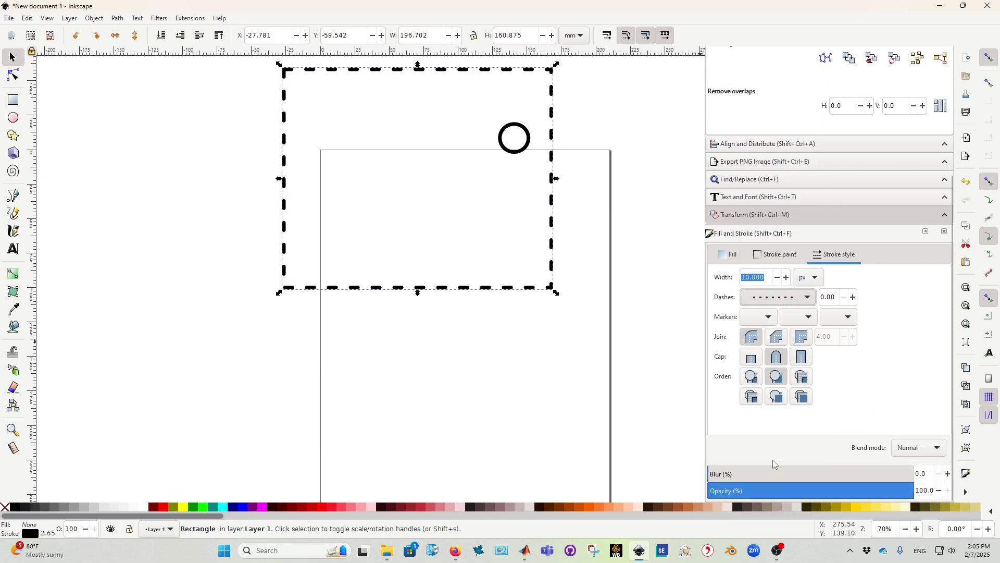
click(789, 297)
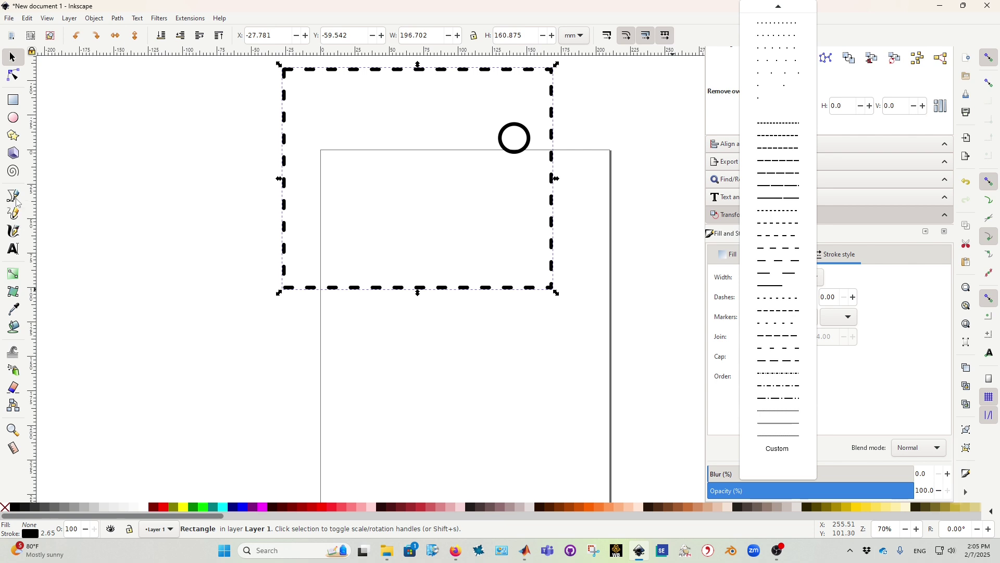
Draw a horizontal straight line about 82 mm long below the dashed rectangle with the Pen tool.
key(b)
click(86, 262)
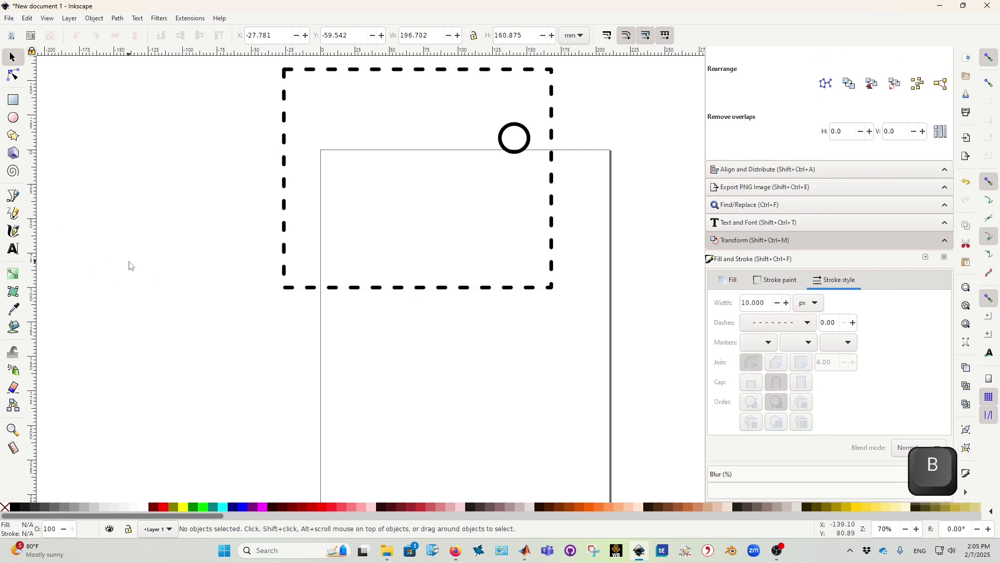
key(b)
click(279, 357)
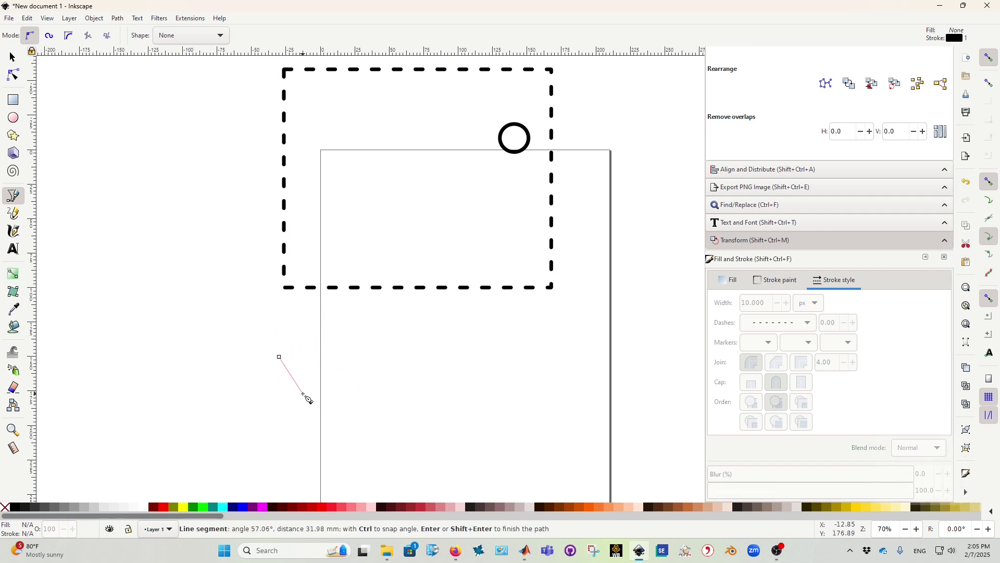
key(ctrl)
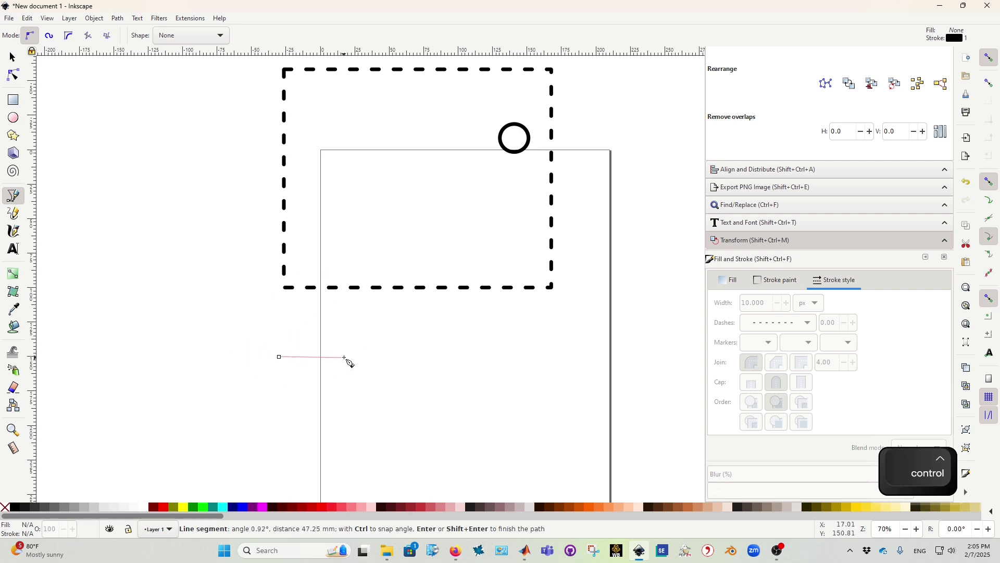
double_click(393, 358)
scroll(371, 364, up, 3)
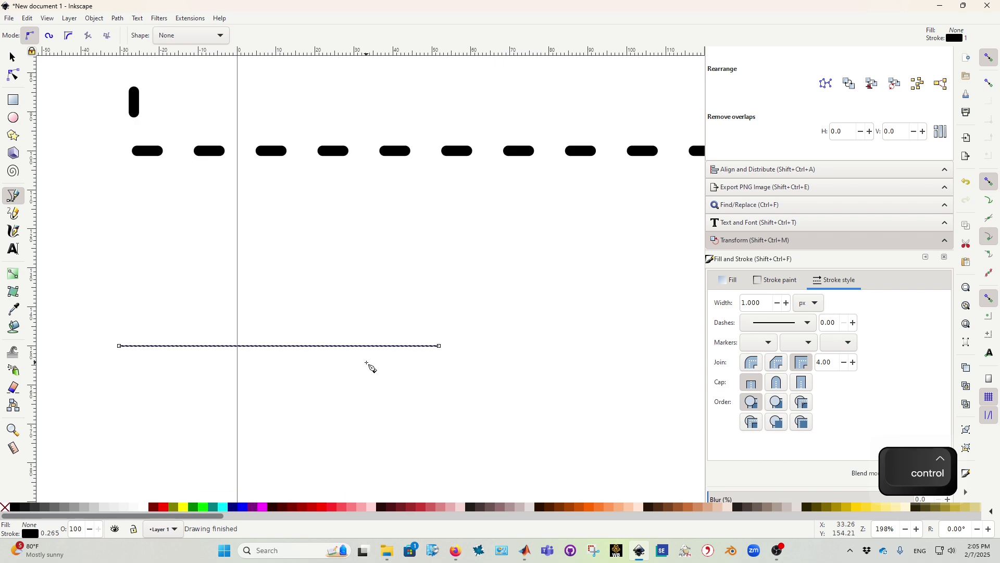
key(F1)
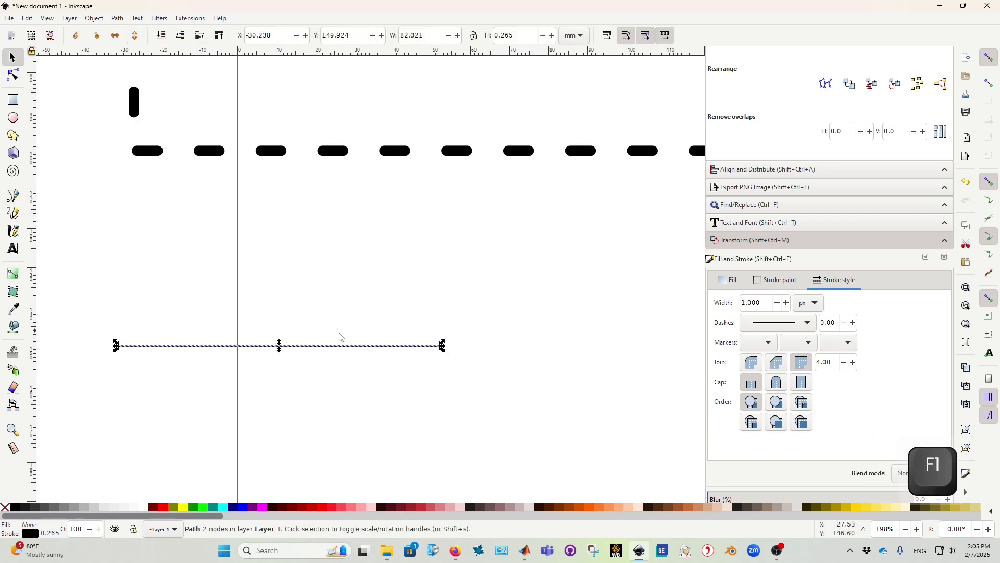
Draw a second horizontal line about 109 mm long between the first line and the dashed rectangle.
scroll(403, 343, up, 6)
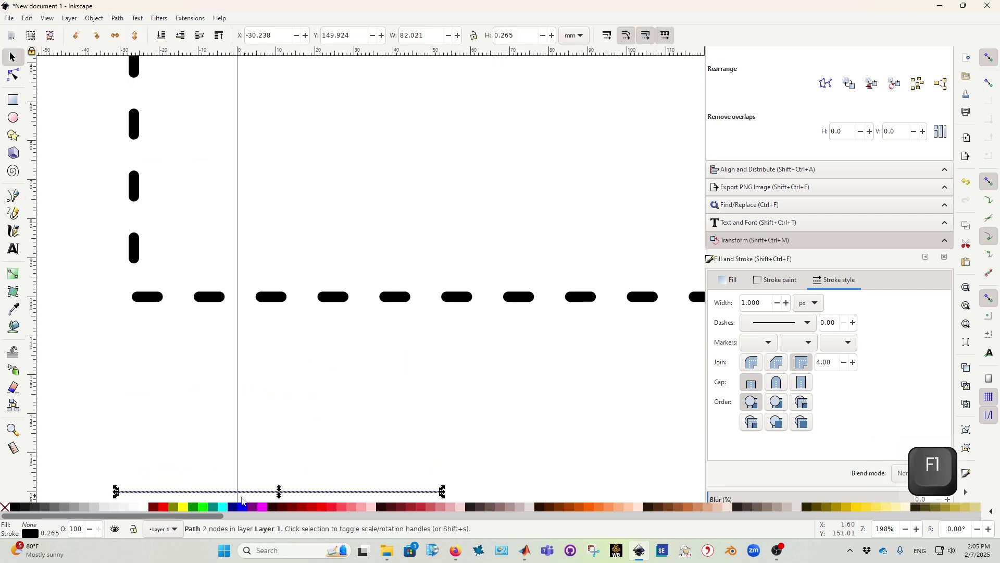
ctrl+scroll(429, 431, down, 4)
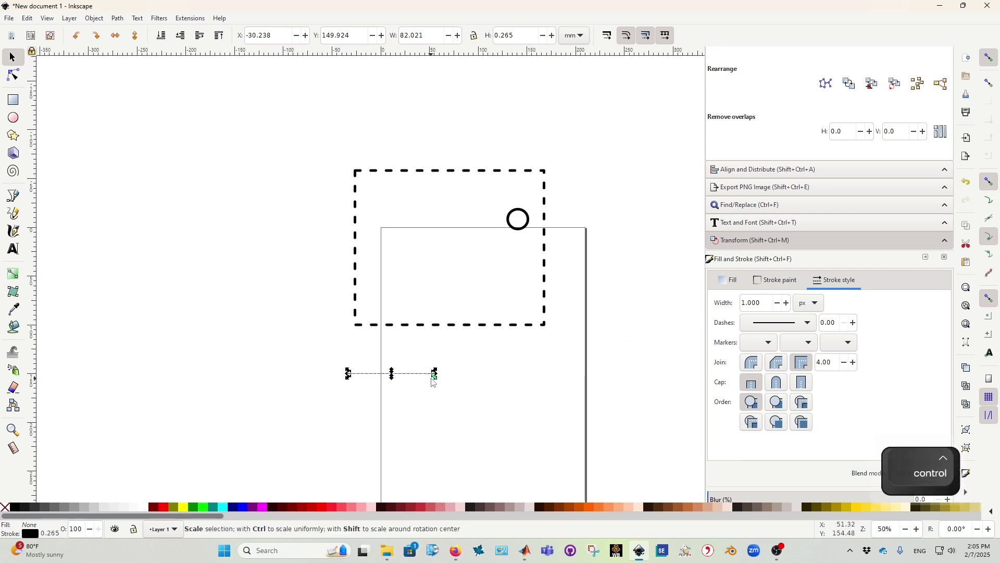
click(13, 196)
click(314, 354)
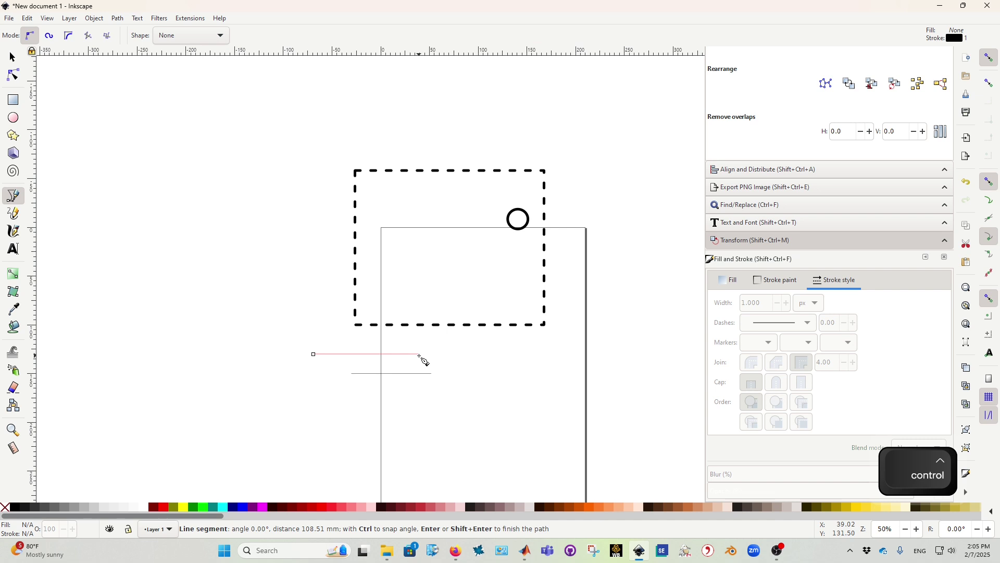
double_click(420, 356)
Connect the right ends of the two horizontal lines with a straight Pen tool segment.
scroll(424, 373, up, 4)
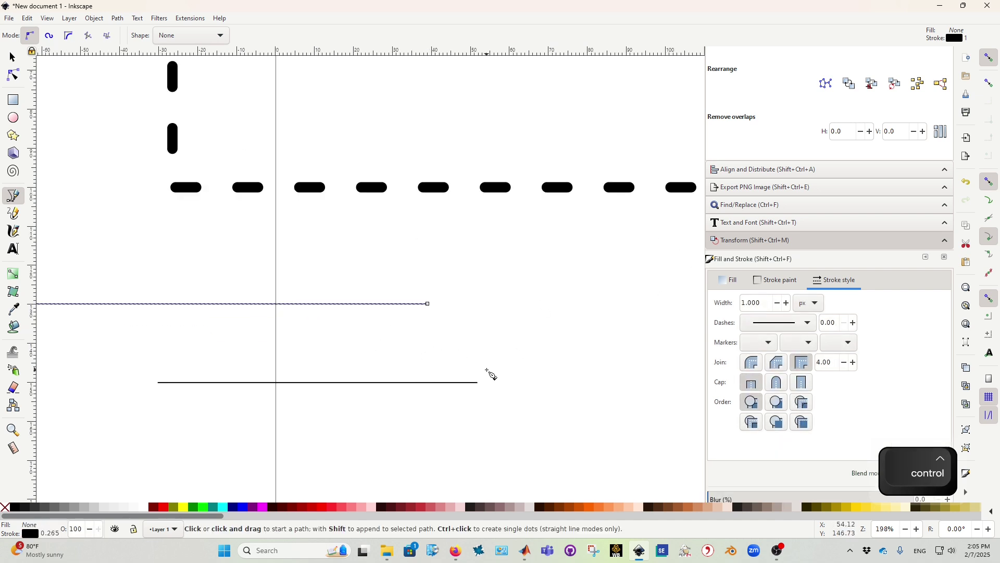
click(993, 239)
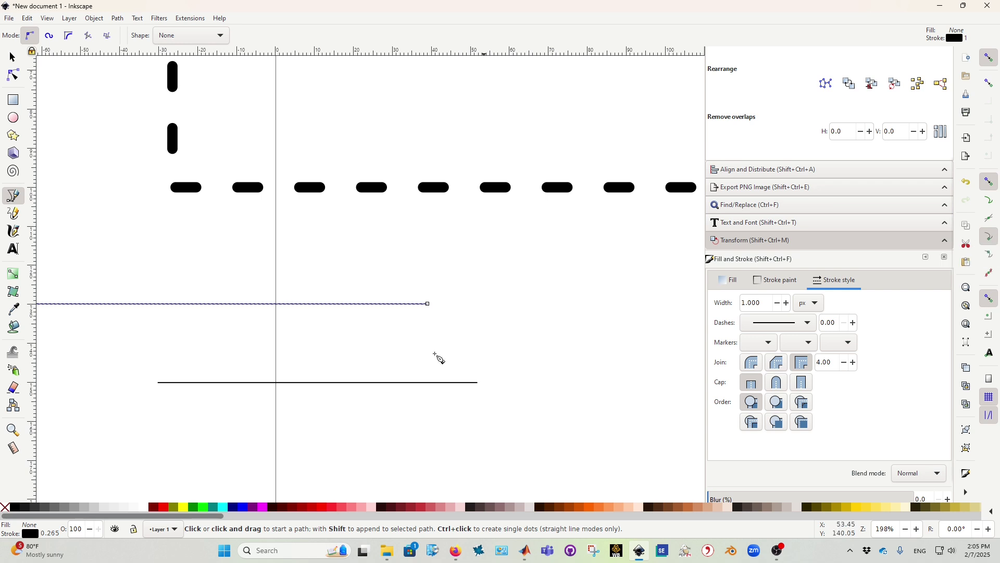
click(427, 305)
click(477, 383)
ctrl+scroll(477, 383, up, 5)
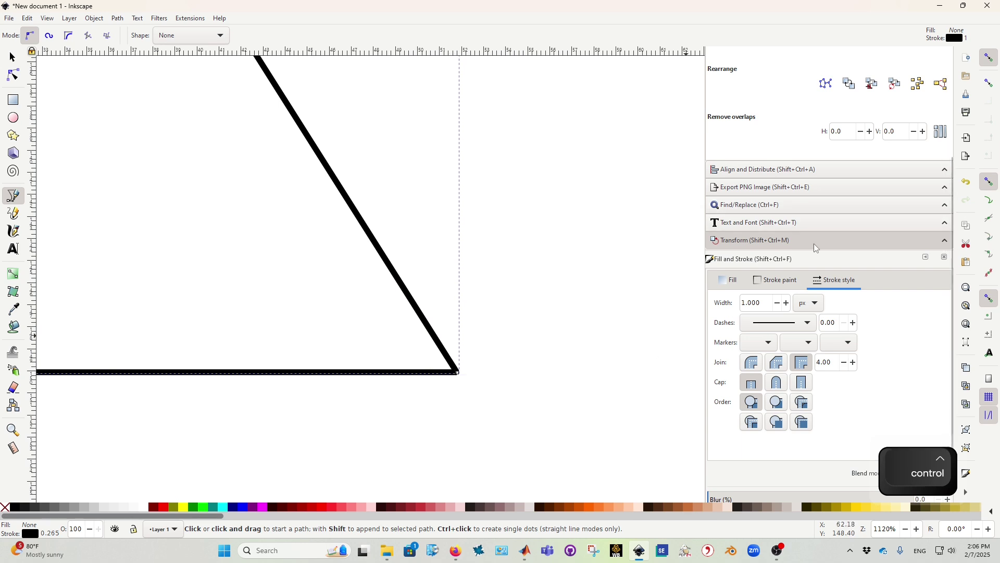
scroll(384, 229, left, 15)
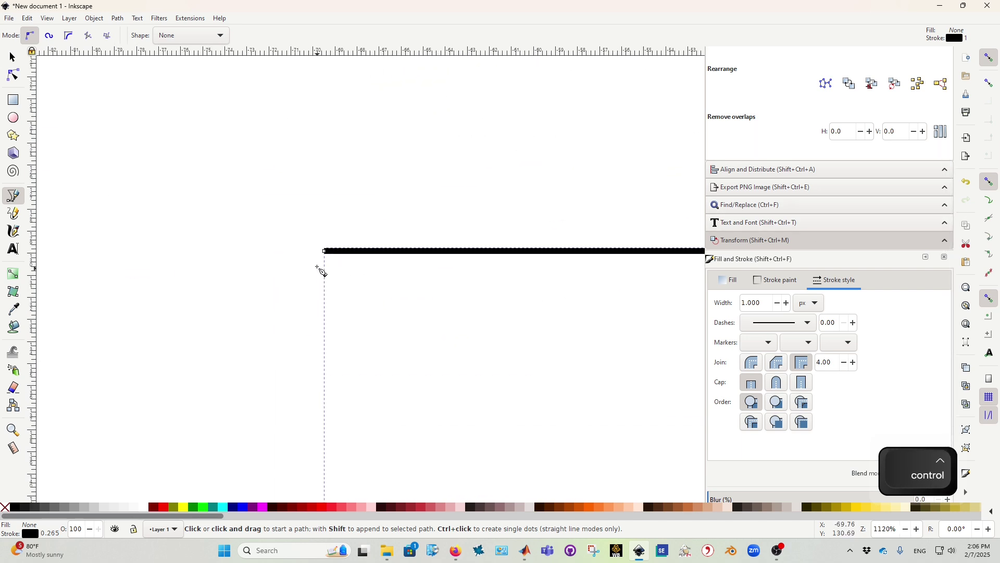
click(325, 252)
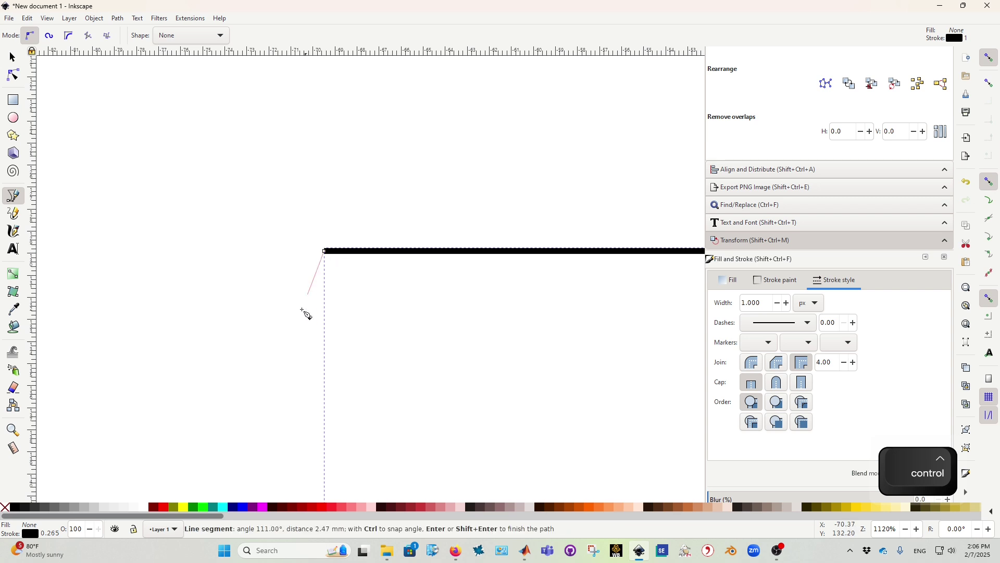
scroll(319, 275, down, 4)
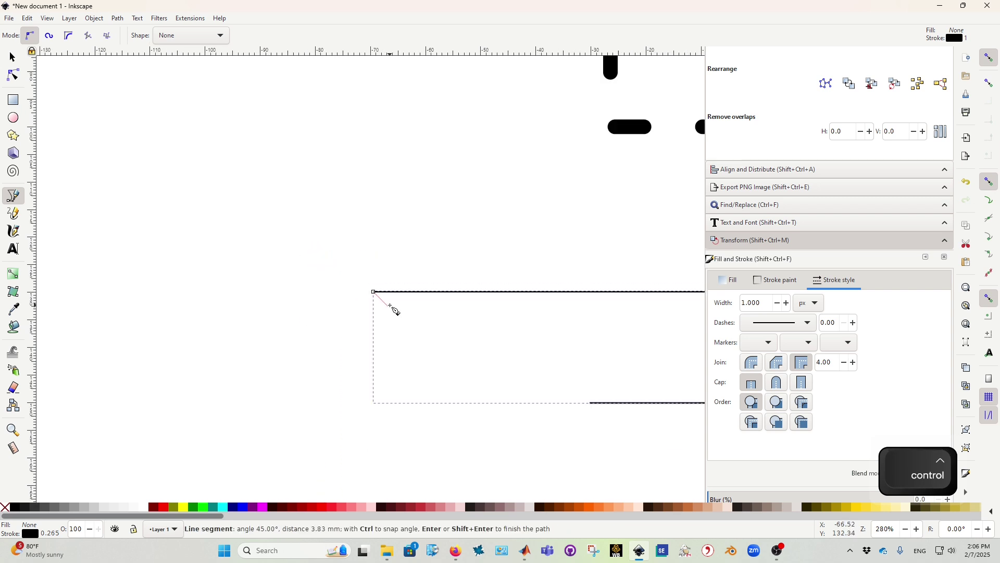
key(F1)
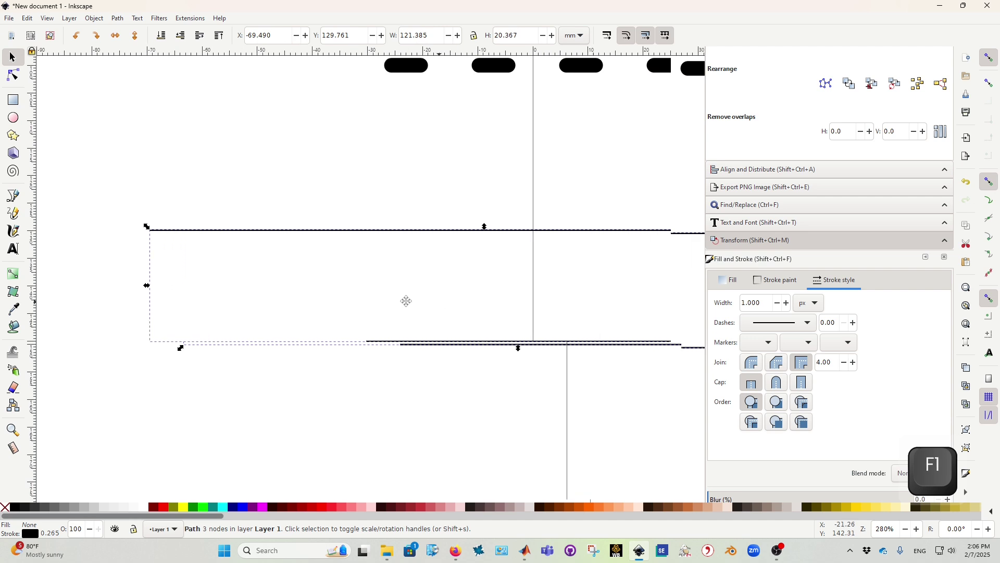
Move the lower end node of the connecting segment off the lower line's end to about X 48.7, Y 148.0 mm.
scroll(443, 344, up, 3)
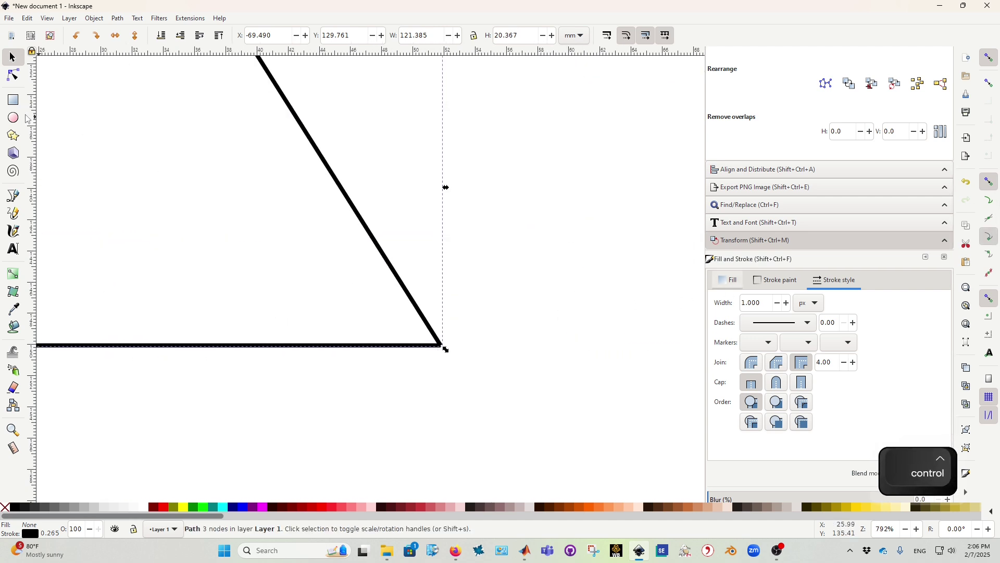
key(F1)
key(F2)
key(F1)
key(F2)
key(F1)
click(384, 241)
click(376, 235)
key(F2)
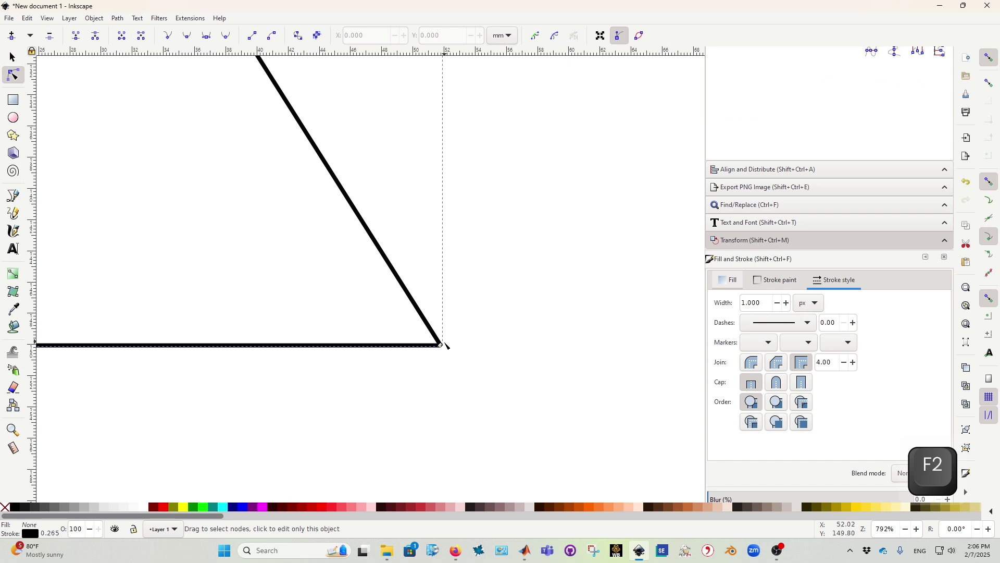
mouse_move(441, 346)
mouse_down()
mouse_move(450, 289)
mouse_move(488, 318)
mouse_move(441, 345)
mouse_up()
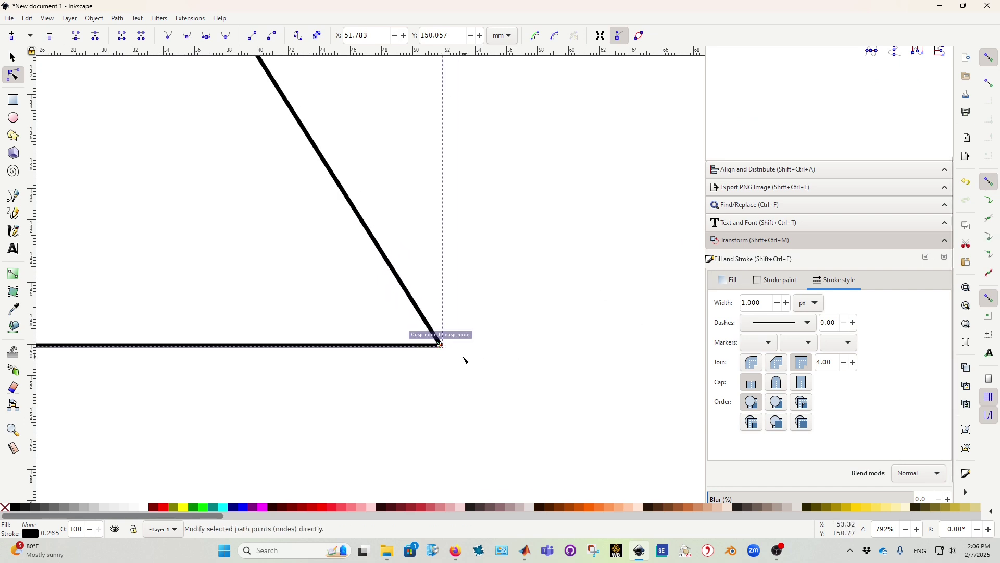
drag(441, 344, 396, 315)
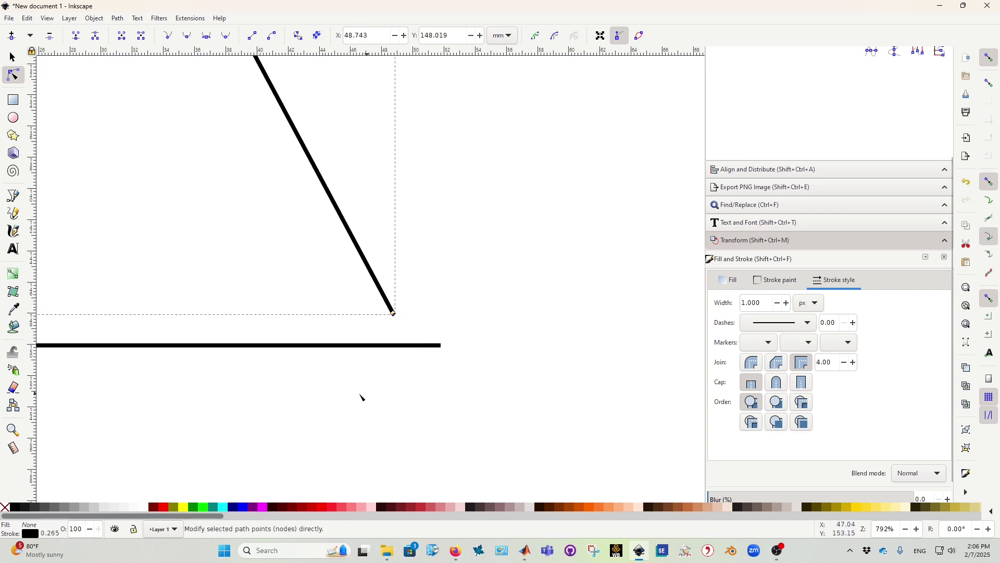
Move the connecting segment's free end node to about X 54.1, Y 148.5 mm and bend the segment into an S-shaped curve.
key(Escape)
click(402, 316)
drag(395, 315, 475, 322)
click(433, 315)
scroll(521, 364, up, 1)
scroll(521, 365, left, 3)
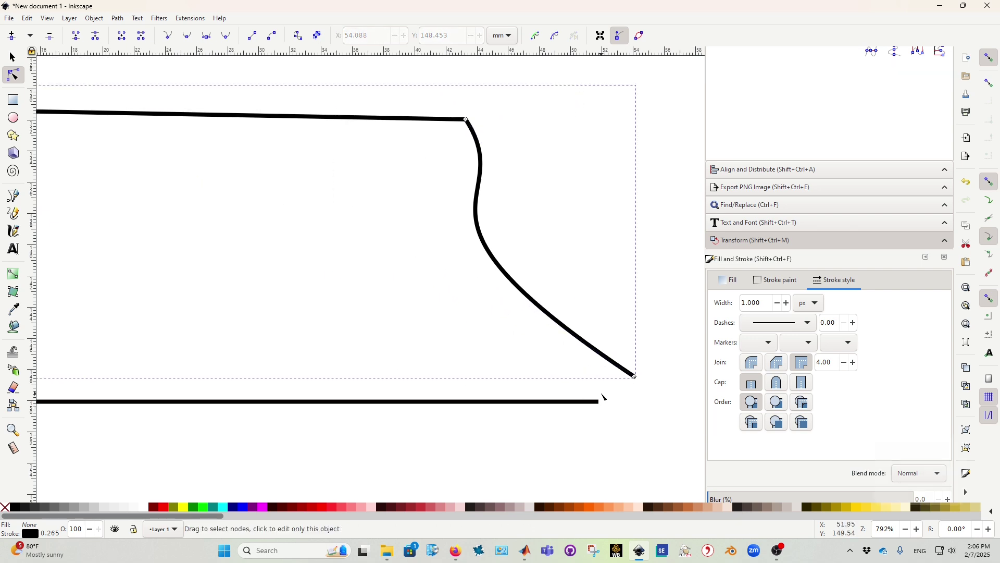
Bend the lower horizontal line into a gentle upward arc that curves down to its right end node.
ctrl+scroll(612, 402, up, 3)
click(611, 405)
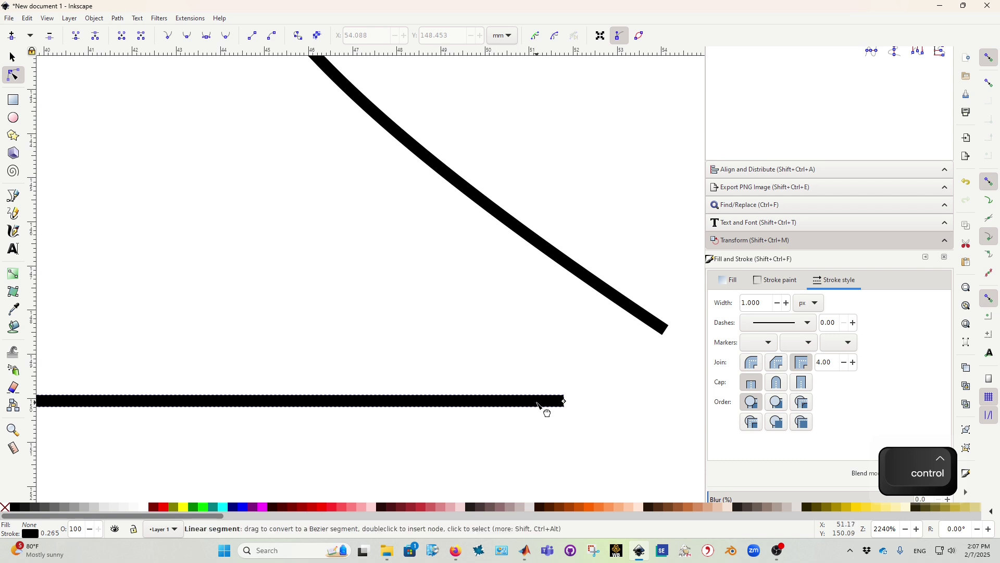
drag(539, 405, 561, 398)
click(564, 400)
drag(430, 108, 460, 314)
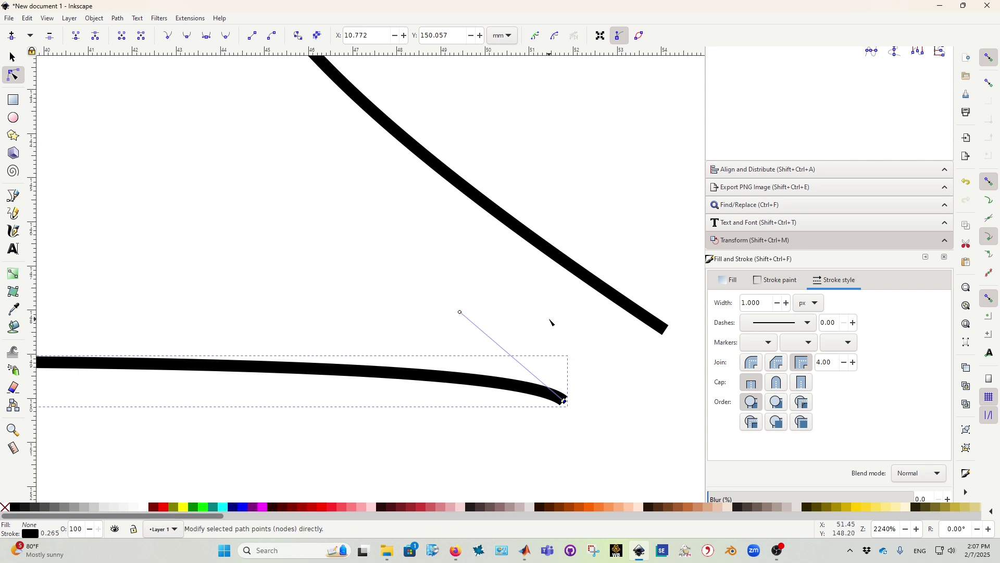
Sketch a looped freehand line and several short curved strokes around the S-shaped segment with the Pencil tool.
click(14, 215)
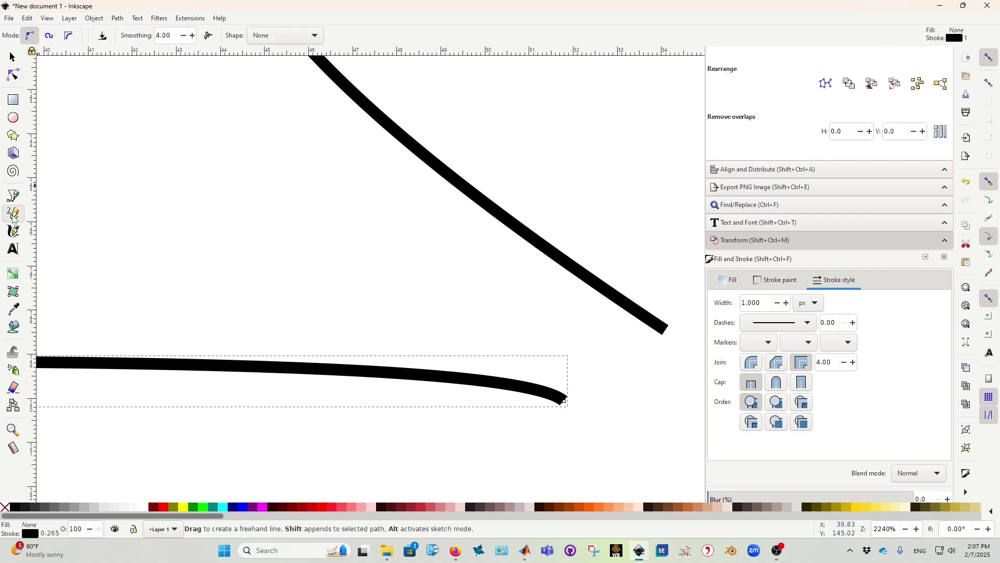
drag(367, 313, 481, 275)
mouse_move(355, 172)
mouse_down()
mouse_move(528, 174)
mouse_move(578, 250)
mouse_up()
drag(573, 178, 620, 273)
mouse_move(628, 164)
mouse_down()
mouse_move(661, 224)
mouse_move(658, 271)
mouse_up()
drag(666, 152, 711, 250)
scroll(646, 261, right, 5)
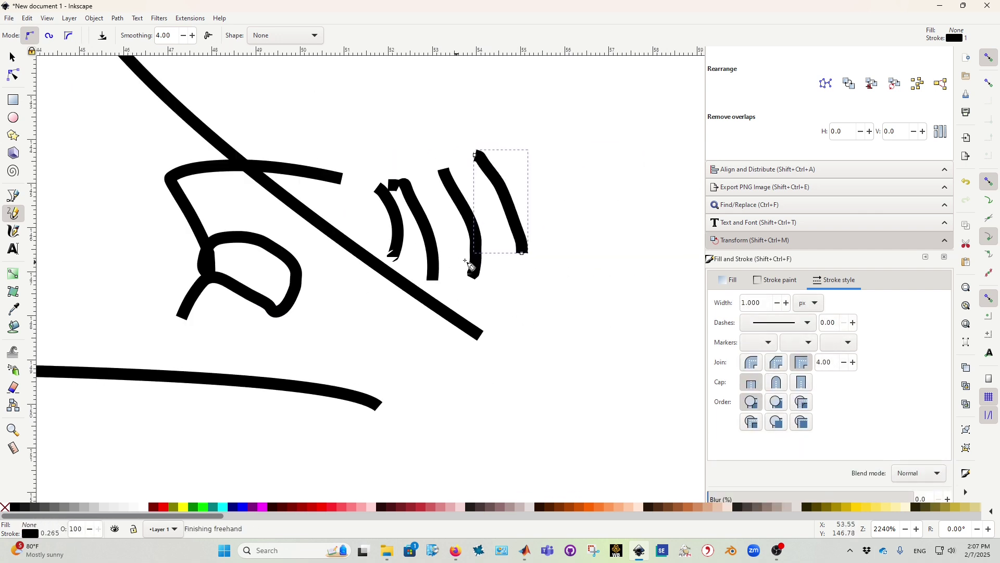
Draw a thick calligraphic stroke beside the free ends of the two curved lines.
click(13, 231)
mouse_move(420, 373)
mouse_down()
mouse_move(528, 400)
mouse_move(573, 369)
mouse_move(594, 337)
mouse_up()
scroll(528, 321, down, 3)
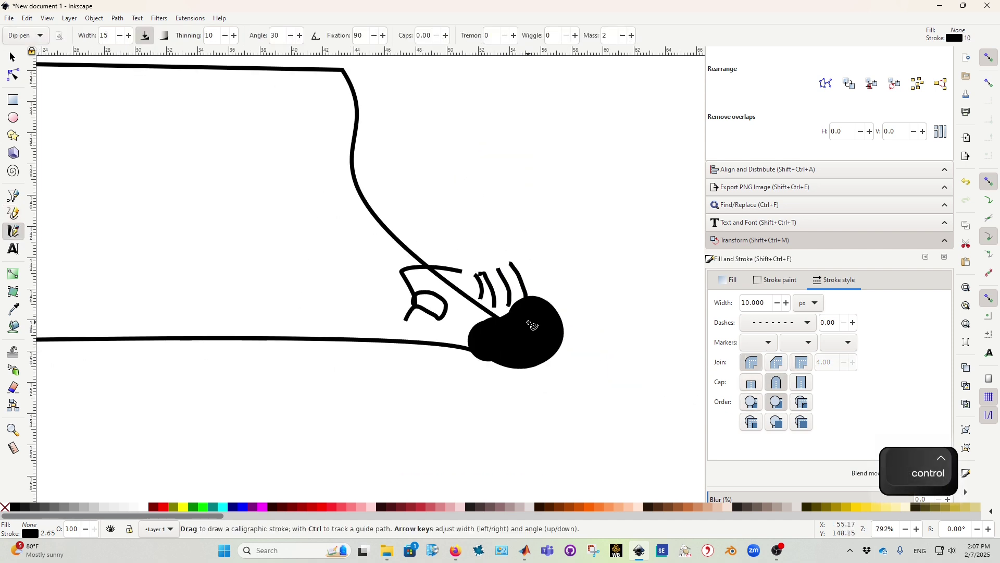
Undo the calligraphic stroke, the freehand pencil strokes and the last bend adjustment of the lower line.
key(F1)
key(ctrl+z)
key(ctrl+z)
key(ctrl+z)
key(ctrl+z)
key(ctrl+z)
key(ctrl+z)
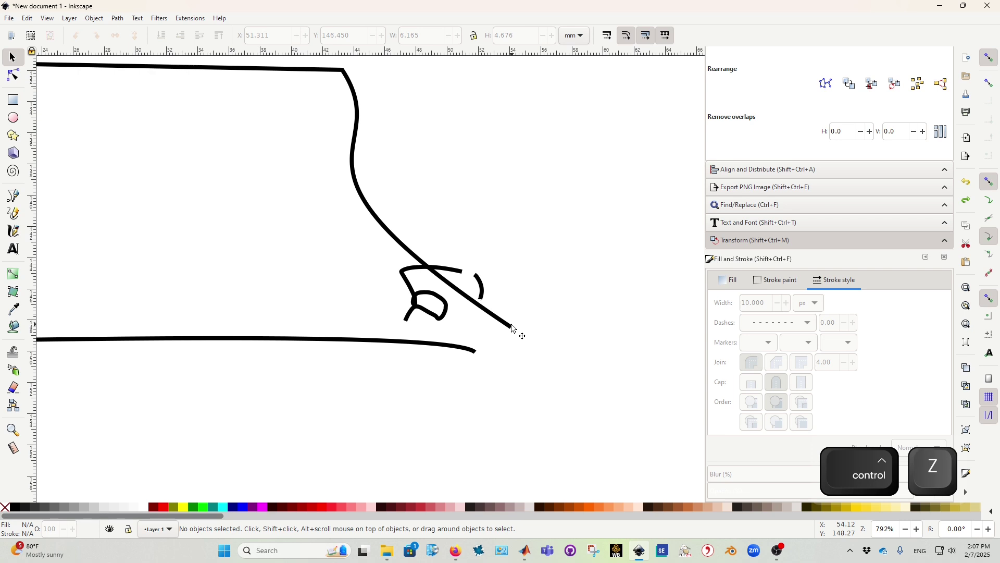
Try out the Text tool on the canvas and open the Text and Font settings.
click(13, 249)
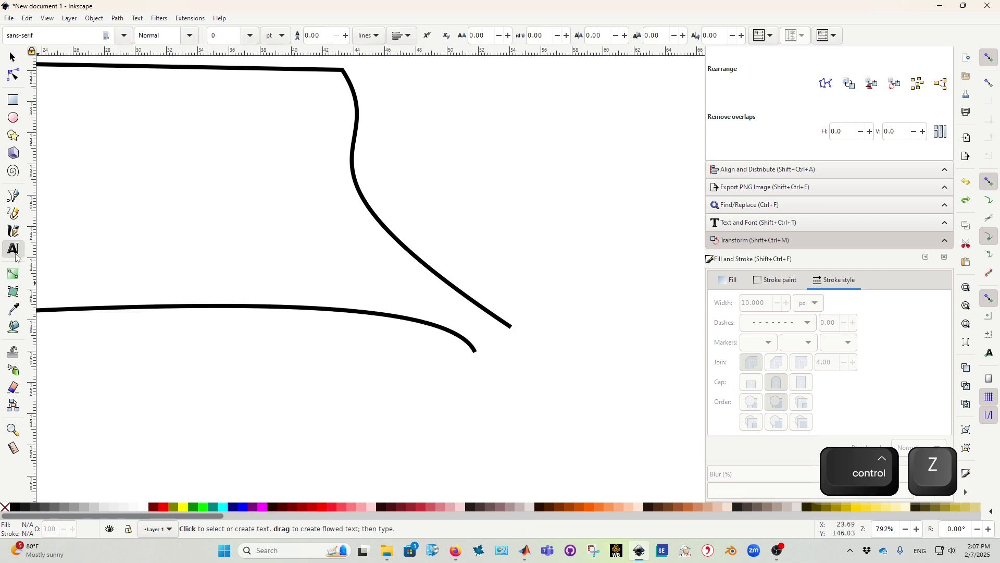
click(544, 261)
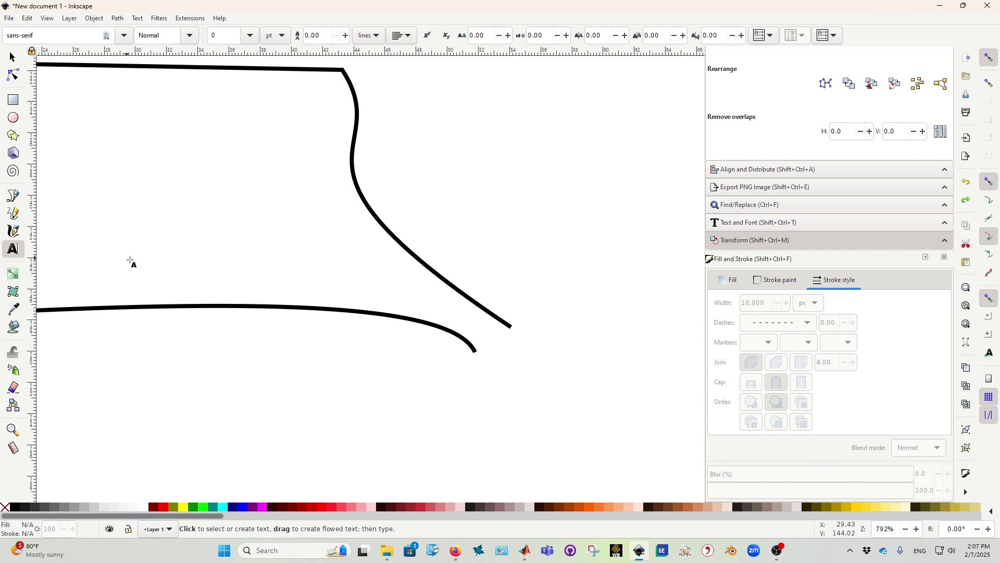
key(F8)
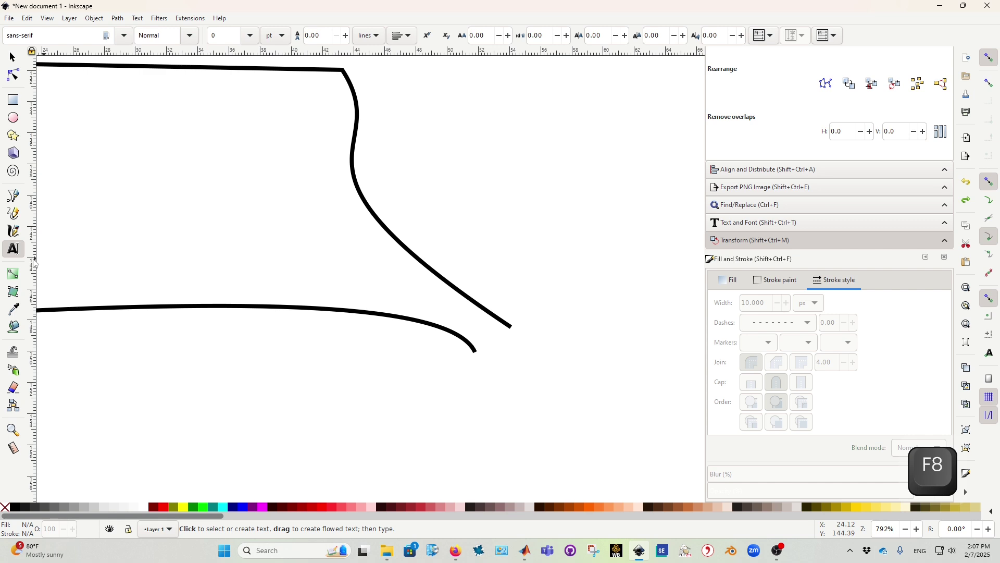
key(ctrl+shift+t)
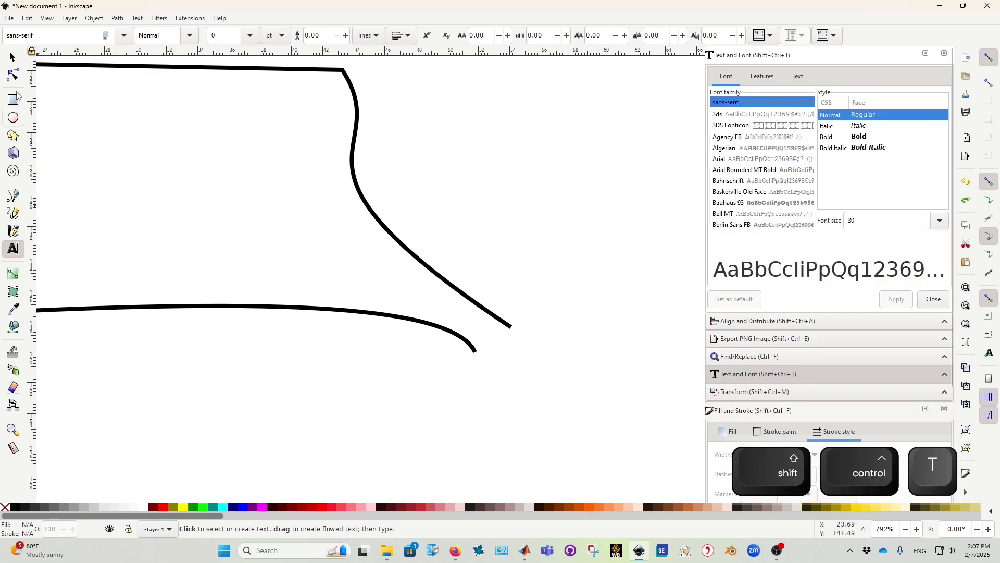
key(F1)
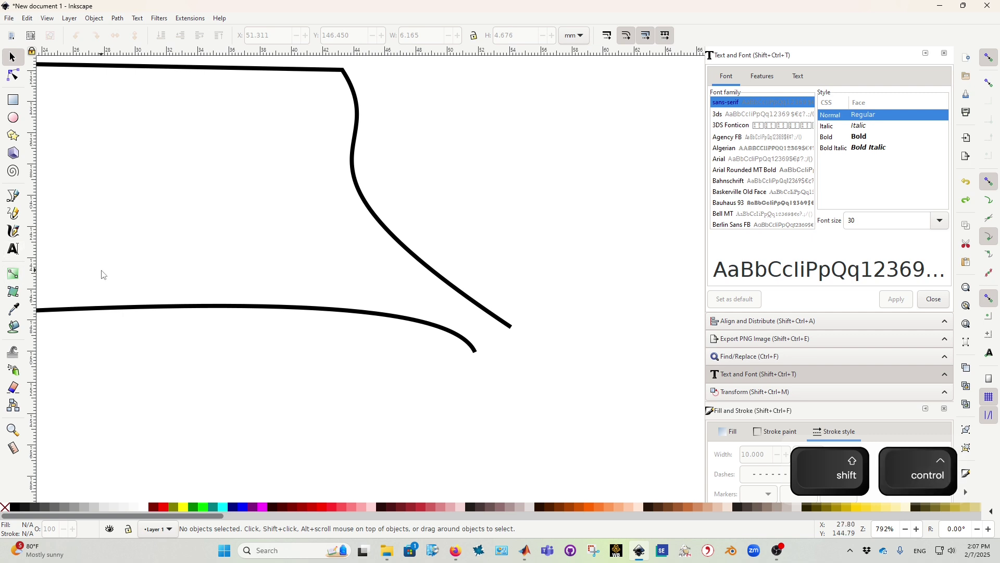
key(ctrl+shift+t)
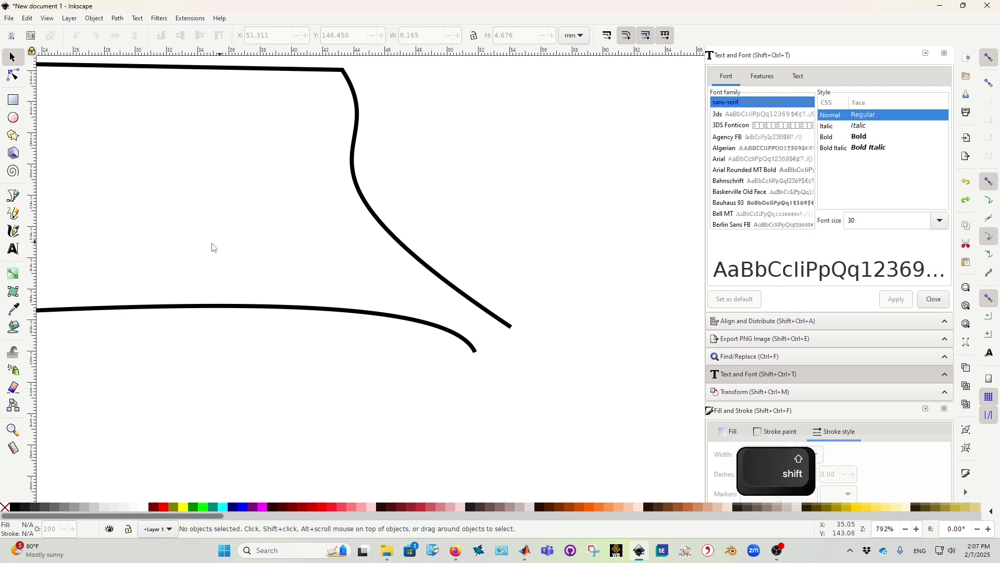
Create a text object reading "x" between the two long lines, near the S-shaped segment.
key(t)
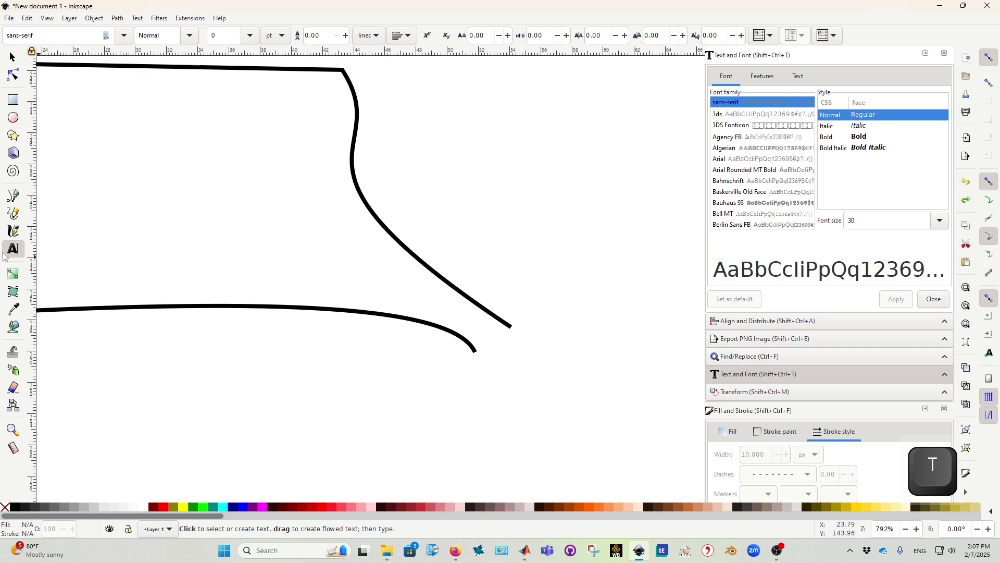
click(223, 250)
ctrl+scroll(354, 259, down, 3)
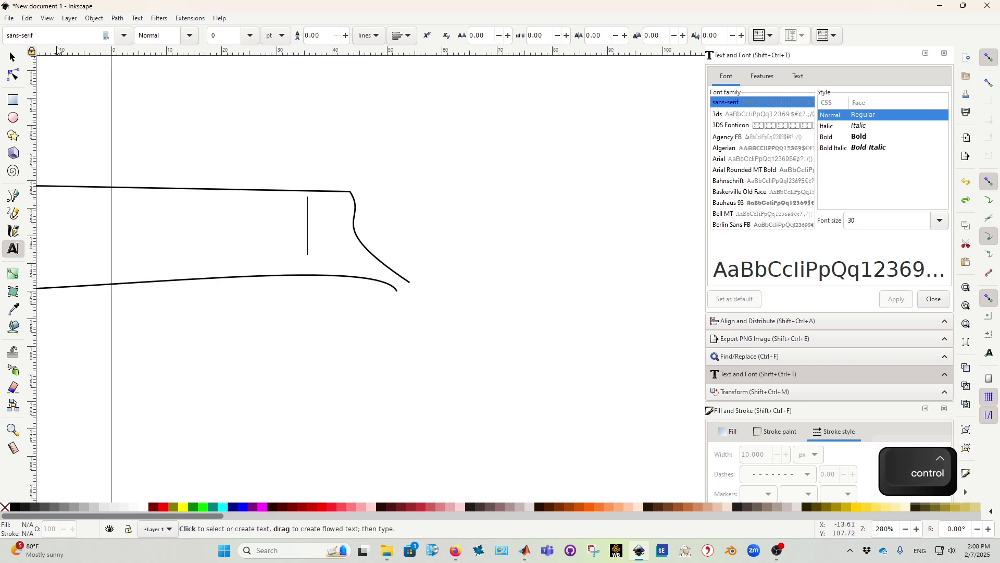
text(a)
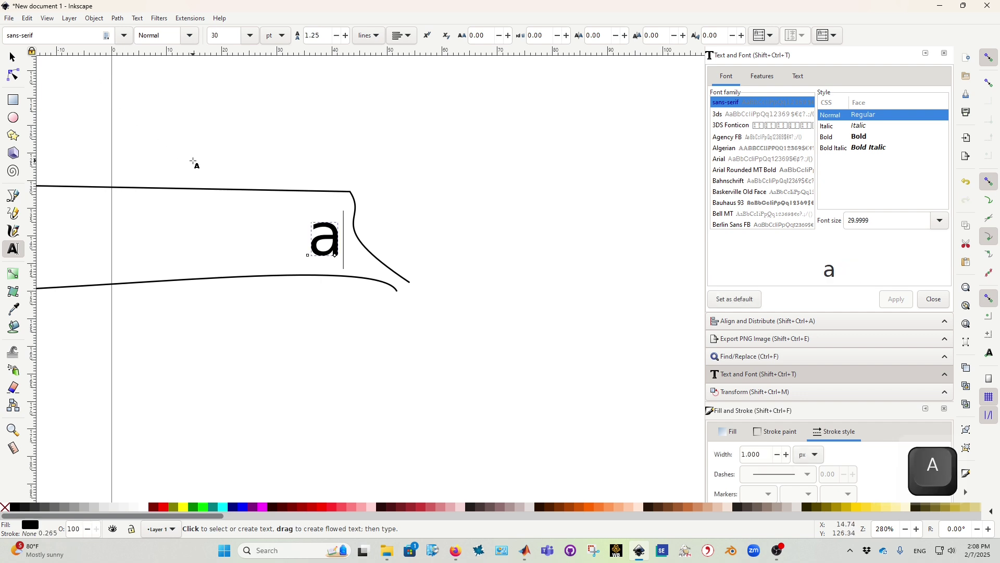
key(BackSpace)
text(x)
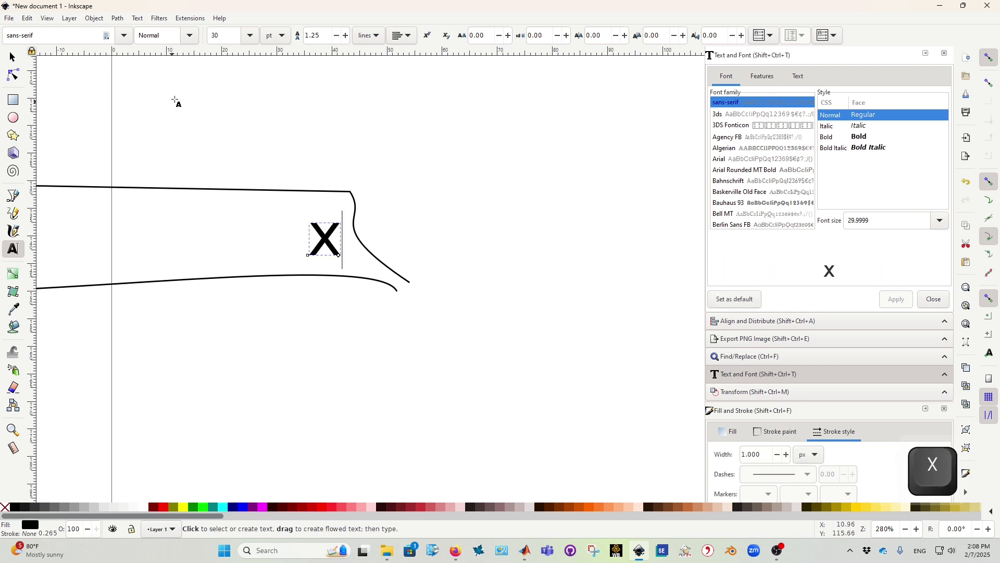
Try Arial on the letter x, and settle on the CMU Serif font in Medium Italic style.
key(shift+Left)
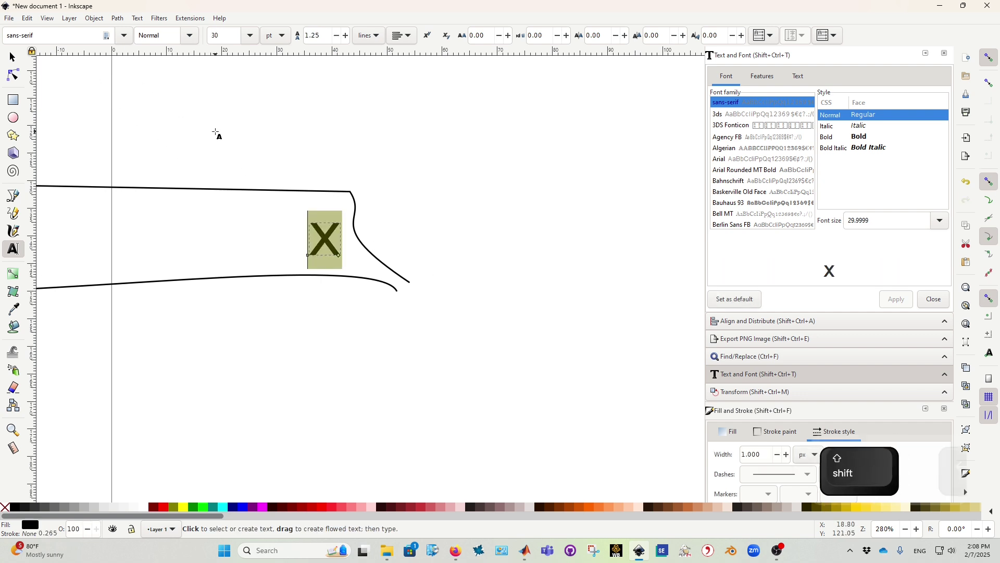
click(124, 35)
scroll(121, 38, up, 15)
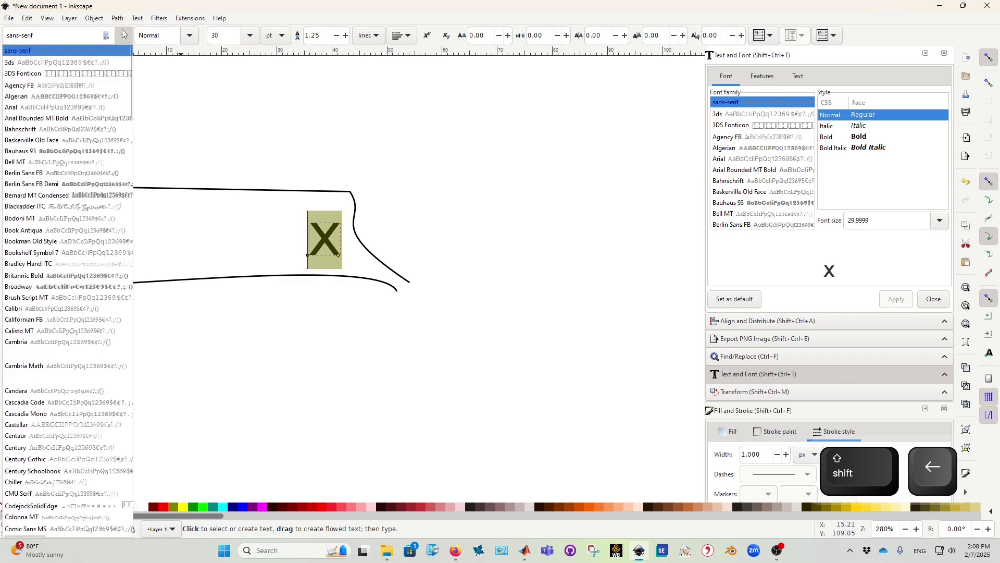
click(75, 108)
click(124, 36)
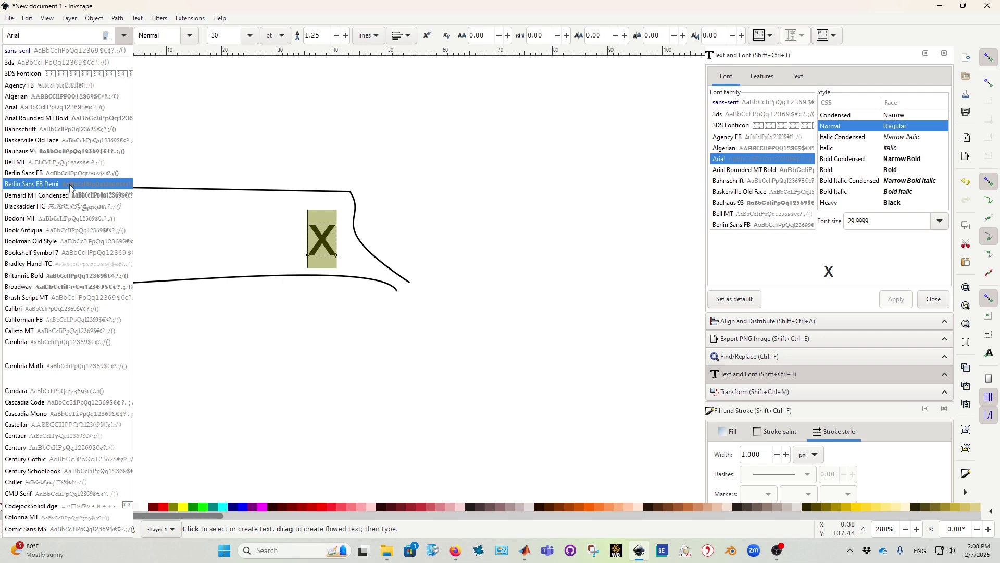
click(55, 495)
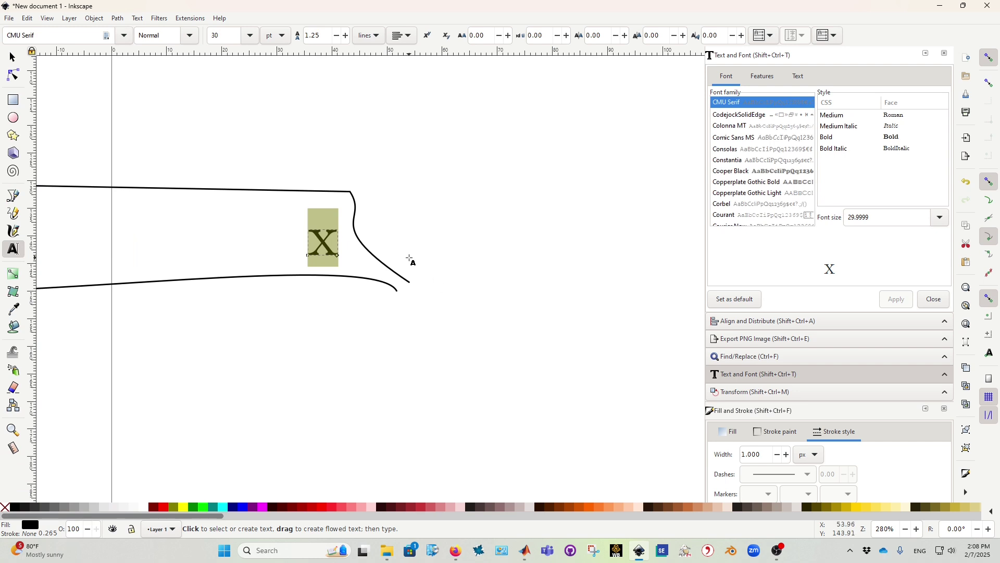
click(190, 36)
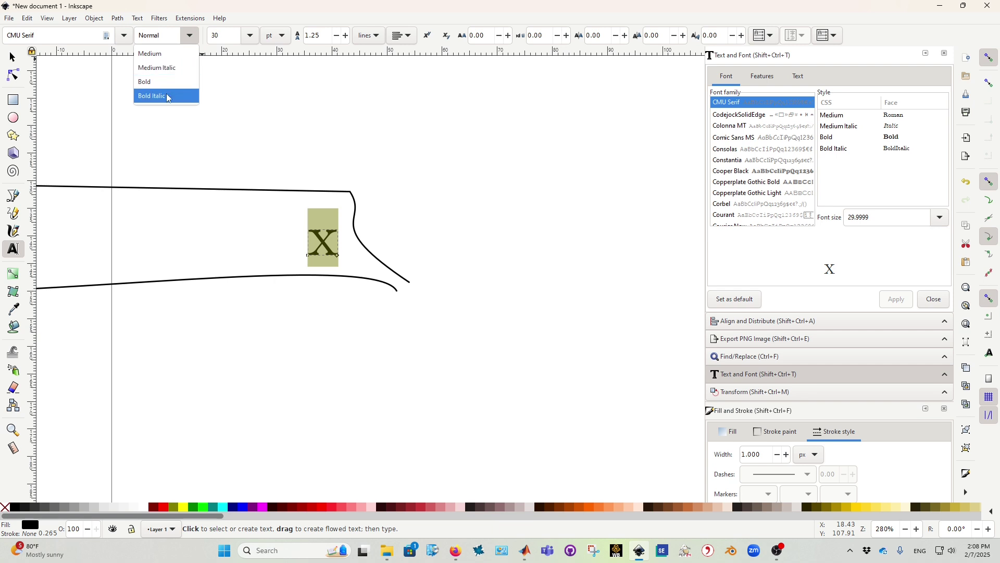
click(173, 69)
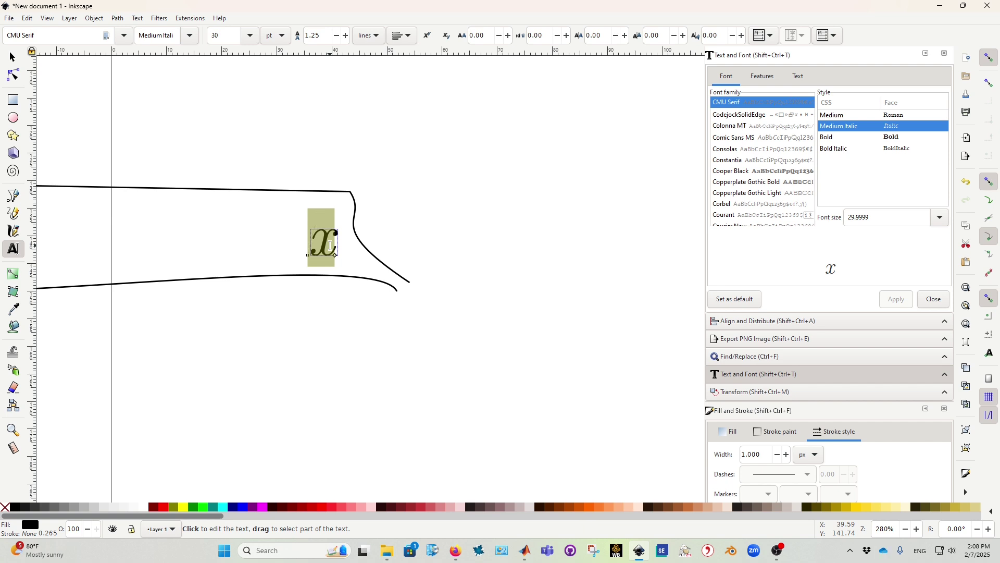
Move the x text to about X 48.5, Y 139.2 mm beside the S-shaped segment and extend it to "x= 5".
key(F1)
drag(330, 245, 398, 247)
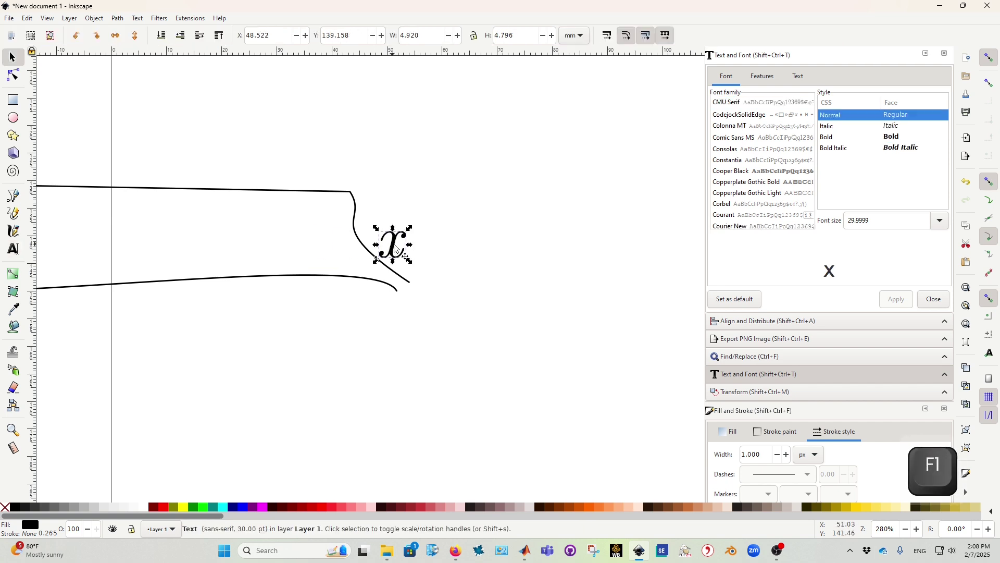
key(F8)
text(=)
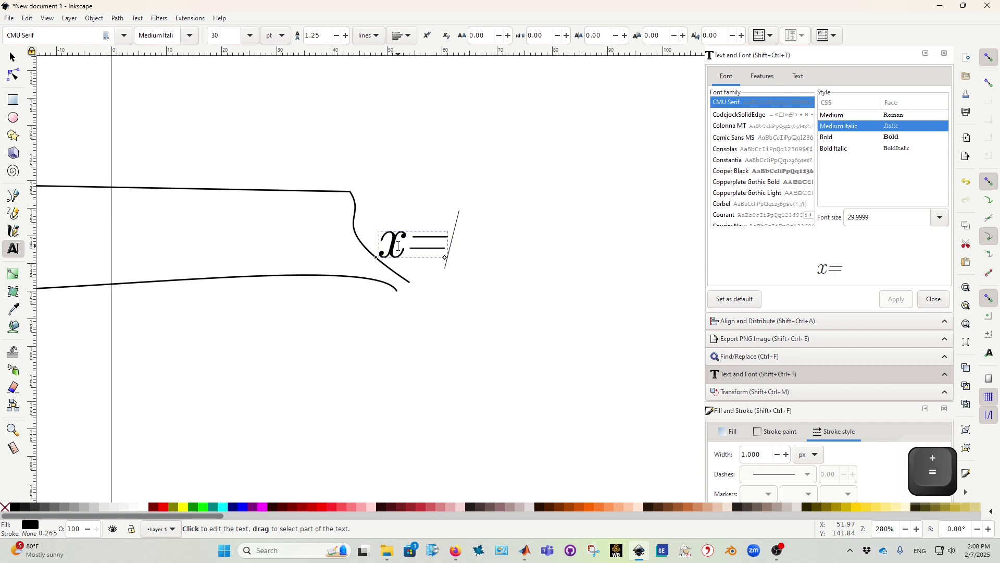
text( 56)
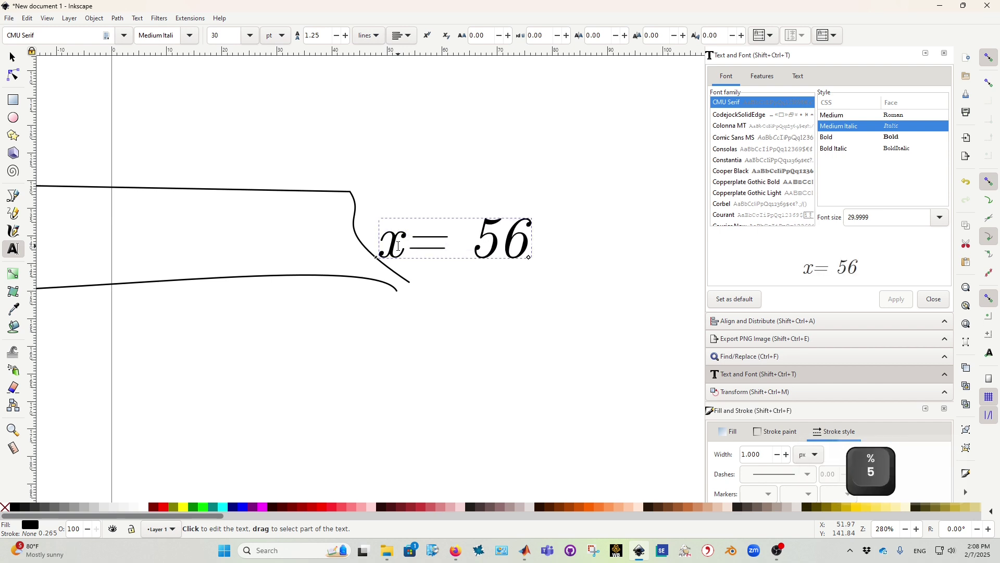
key(BackSpace)
key(BackSpace)
key(Left)
key(Left)
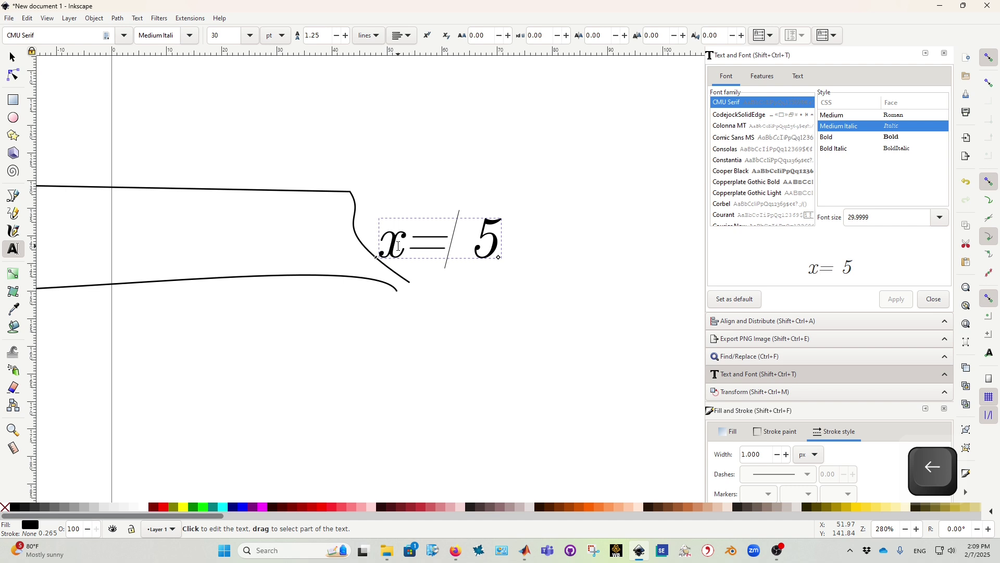
Set the equals sign to the upright Medium style of CMU Serif and add a space before it to read "x = 5".
key(shift+Left)
click(123, 34)
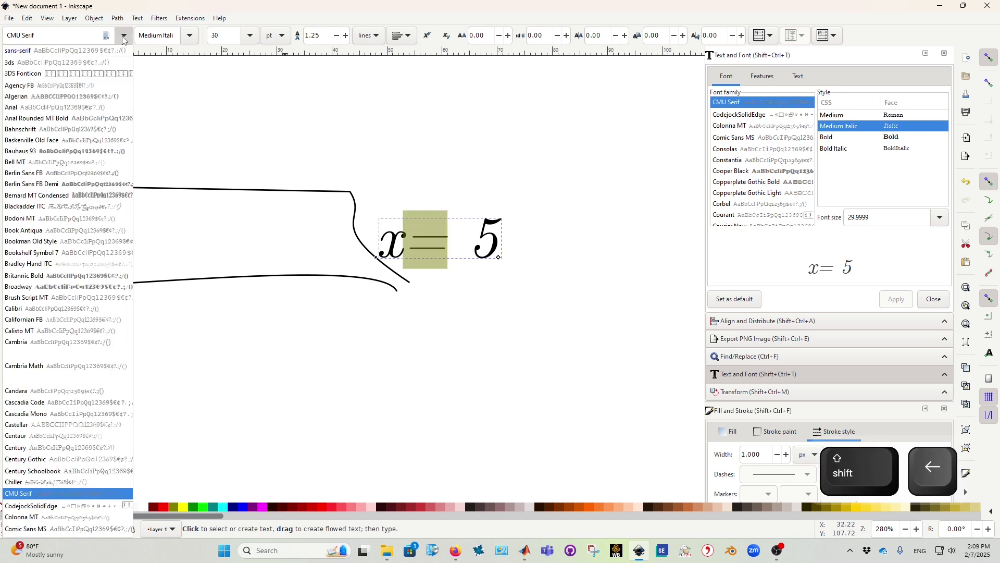
click(190, 35)
click(151, 54)
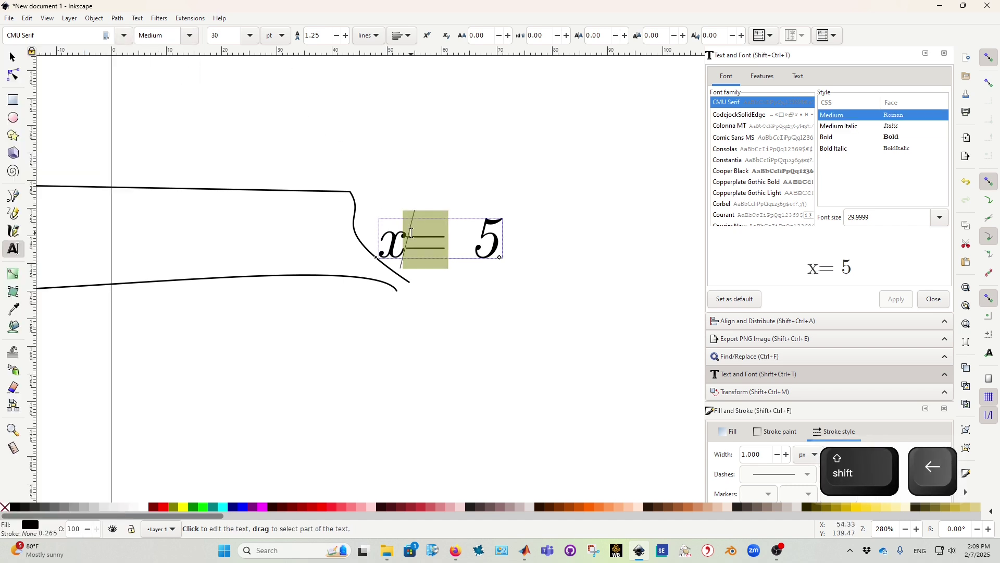
key(Left)
scroll(502, 270, down, 4)
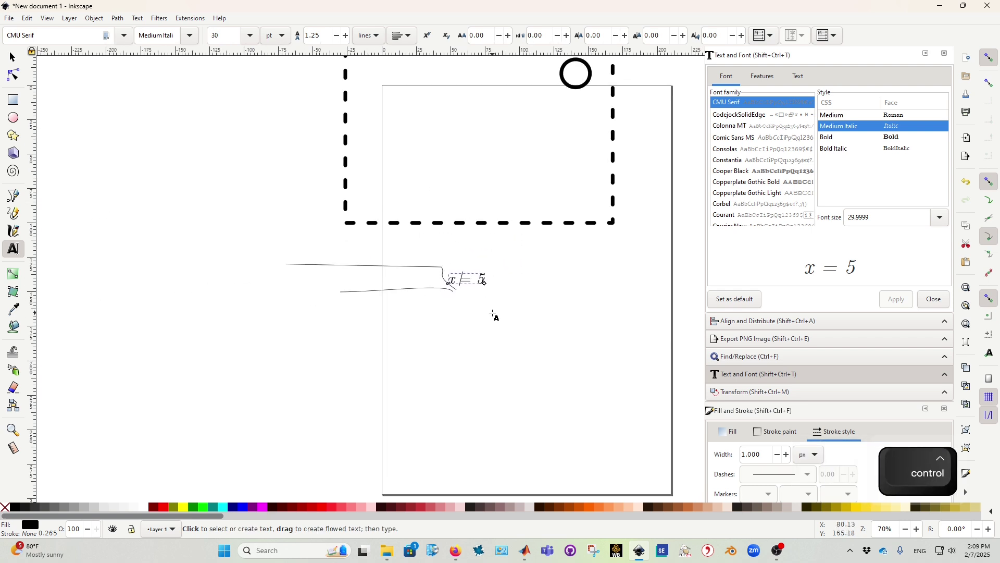
key(F1)
scroll(470, 285, up, 4)
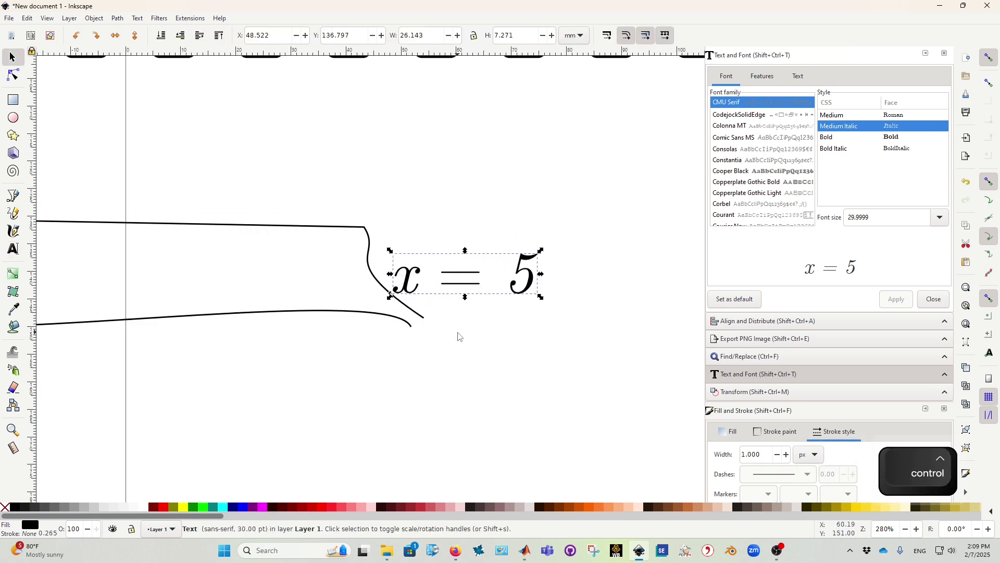
Give the large dashed rectangle a flat black fill and change that fill to a linear gradient.
scroll(459, 336, down, 2)
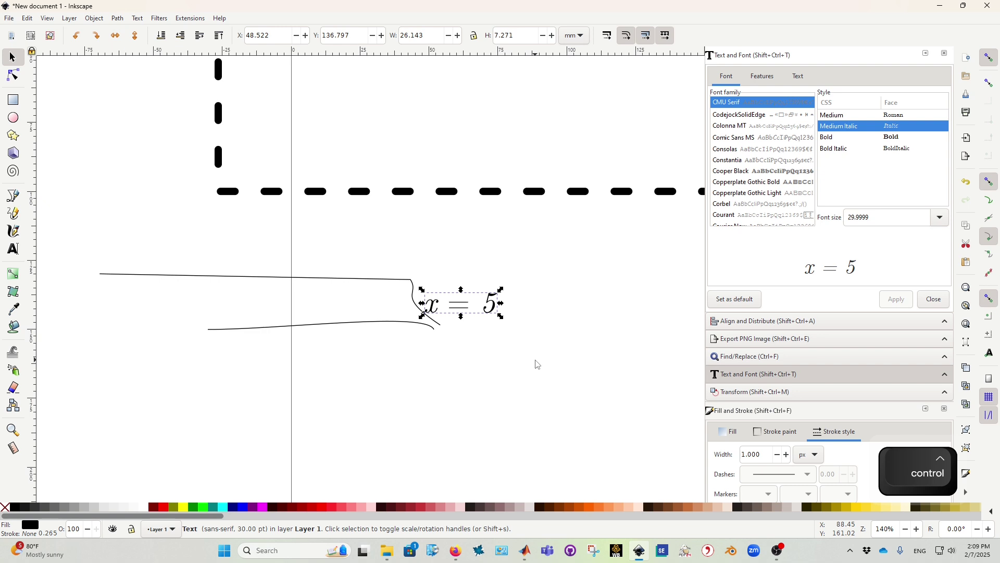
scroll(518, 325, down, 2)
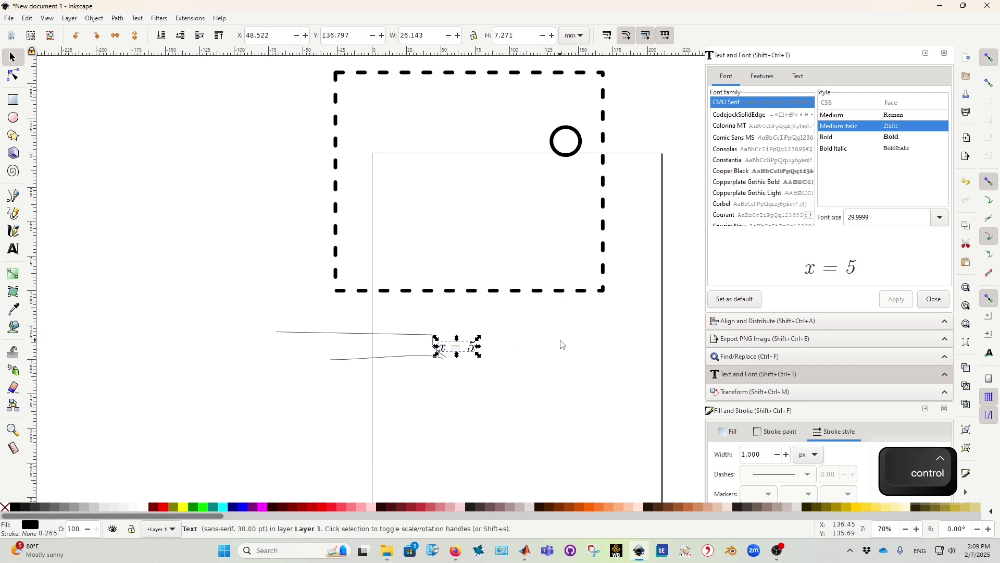
scroll(52, 263, up, 3)
scroll(52, 263, right, 2)
scroll(420, 373, up, 1)
click(440, 337)
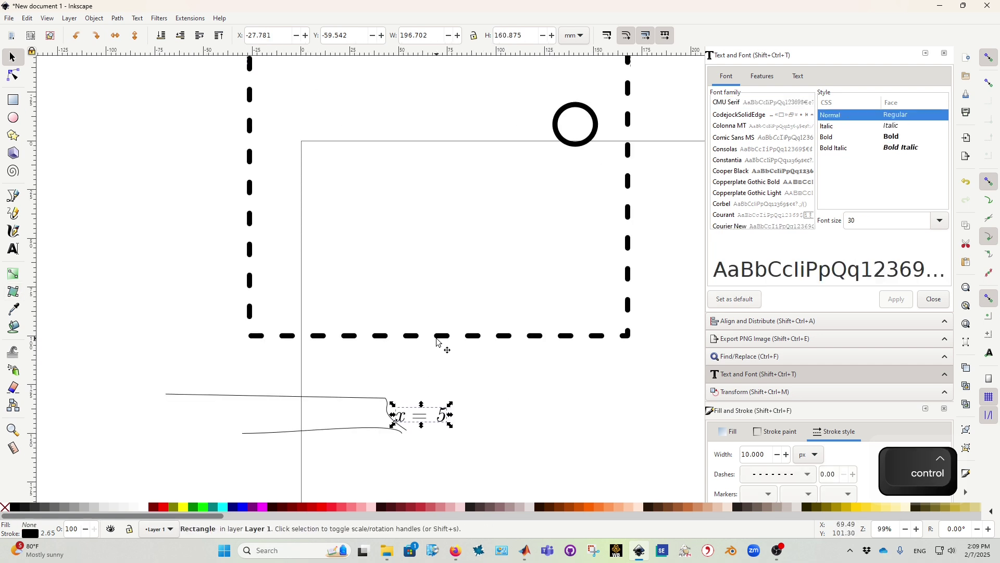
key(ctrl+shift+f)
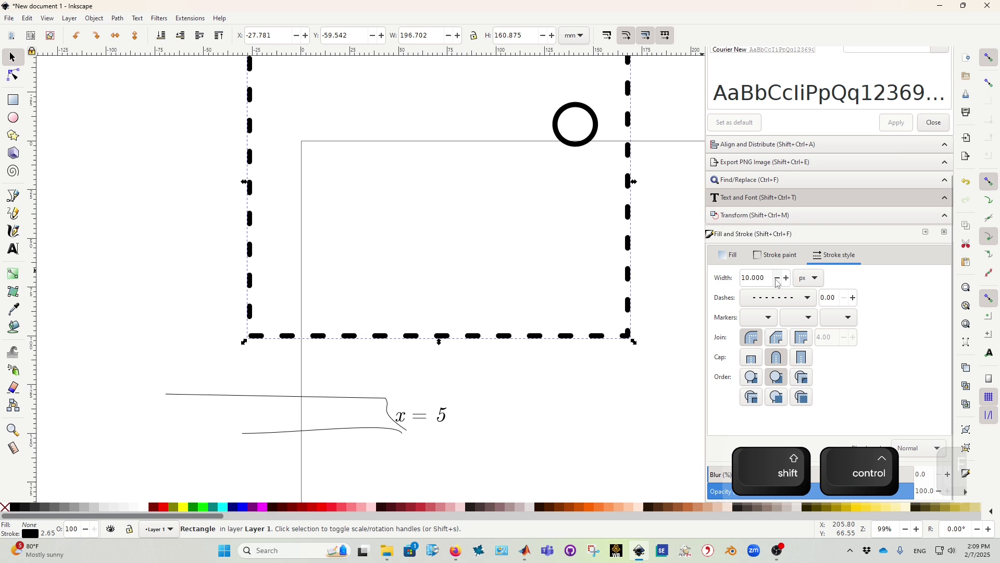
click(746, 283)
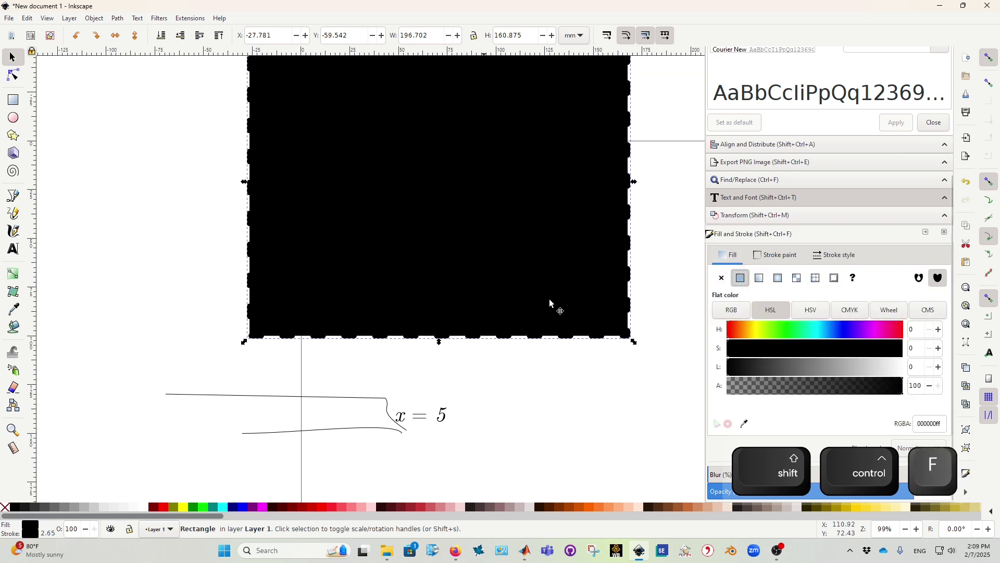
scroll(573, 351, up, 4)
scroll(631, 348, right, 2)
scroll(630, 348, down, 1)
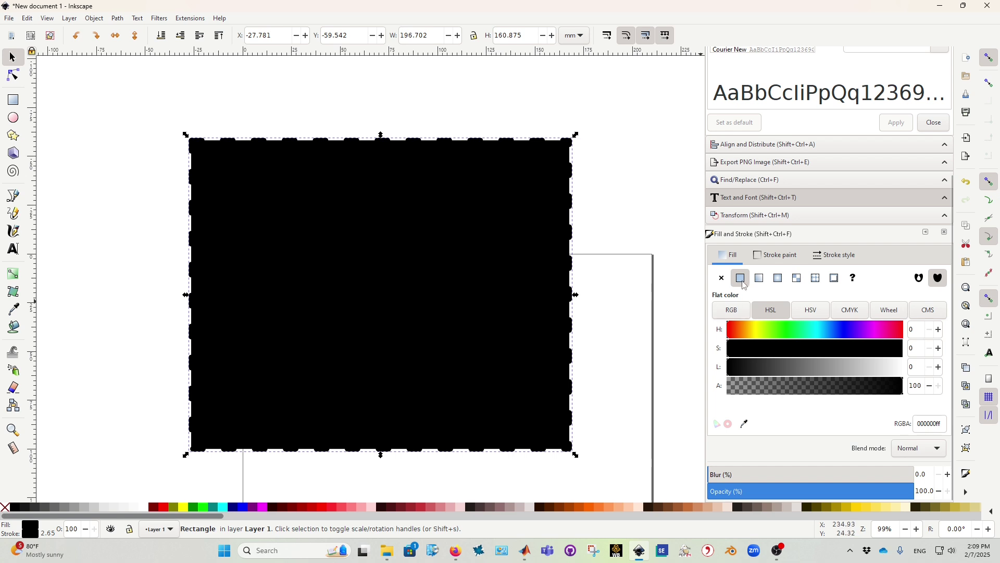
click(761, 281)
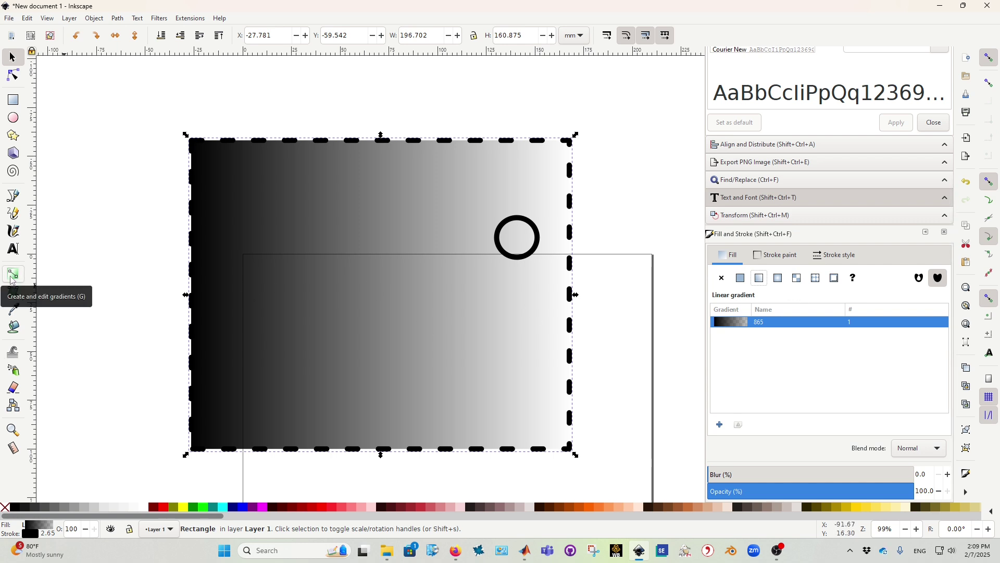
Set the end stop of the rectangle's gradient to opaque dark red with R 185 and alpha 100.
key(g)
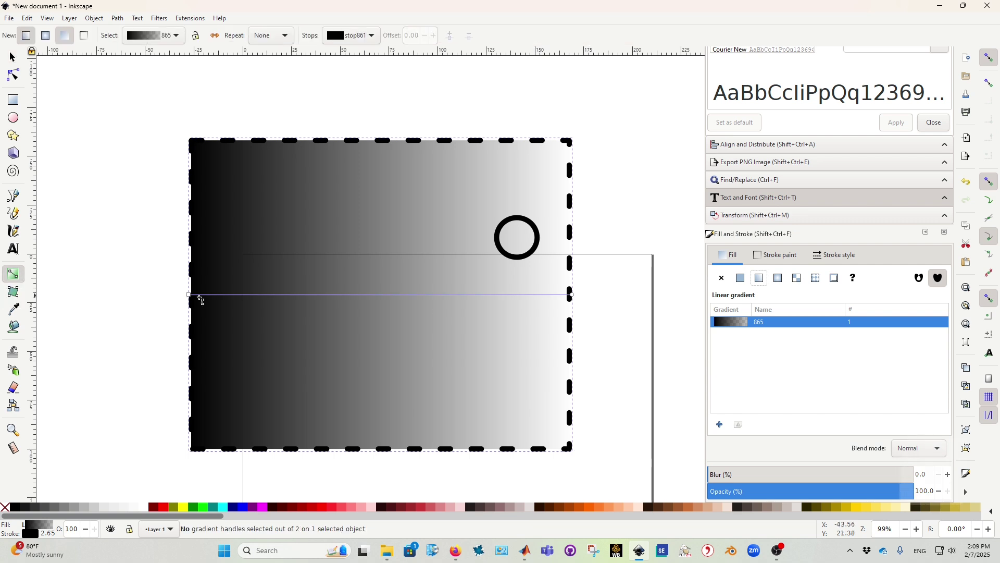
click(573, 295)
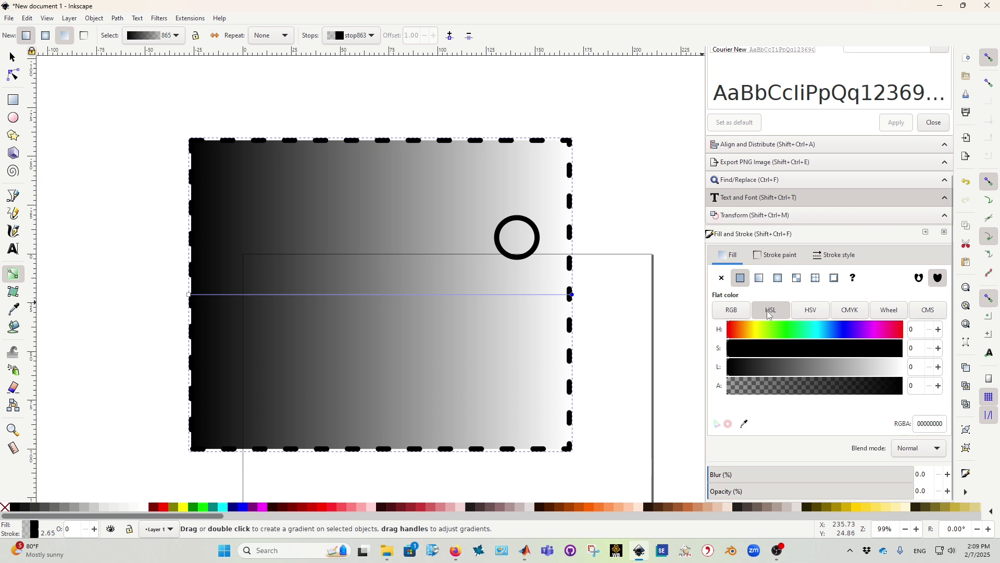
click(731, 310)
drag(759, 340, 857, 331)
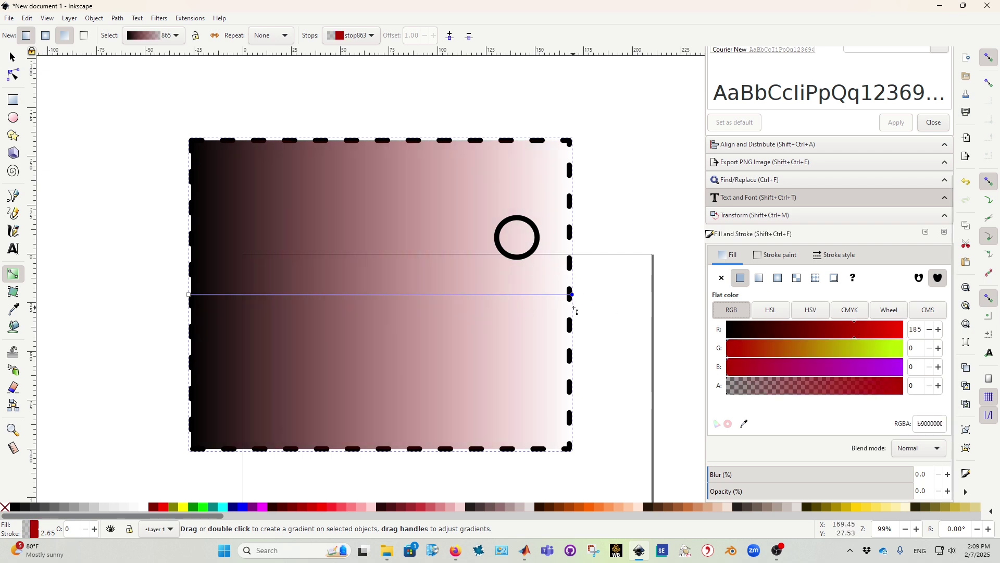
click(735, 389)
drag(735, 388, 912, 386)
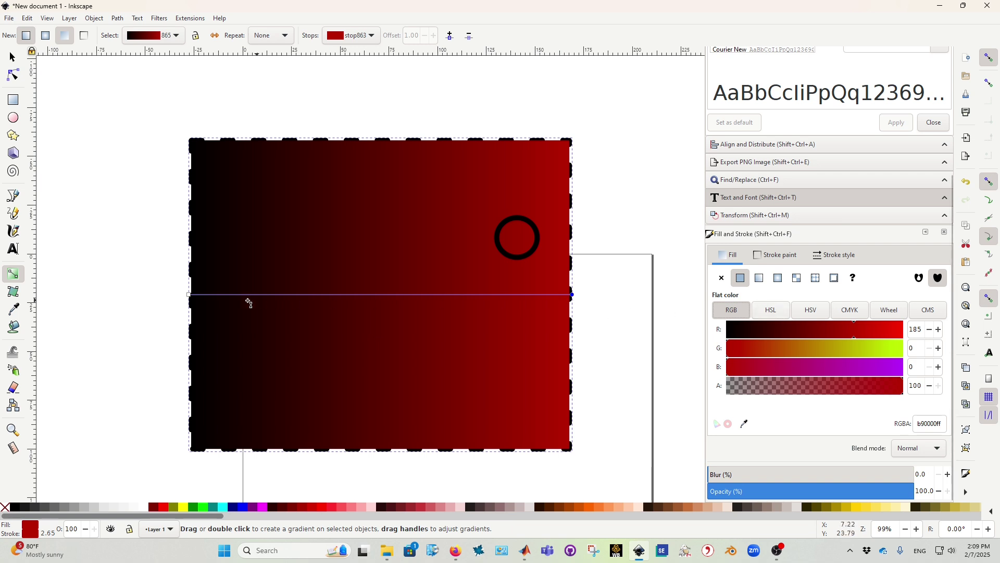
Set the start stop of the rectangle's gradient to pure green with G 255.
click(190, 295)
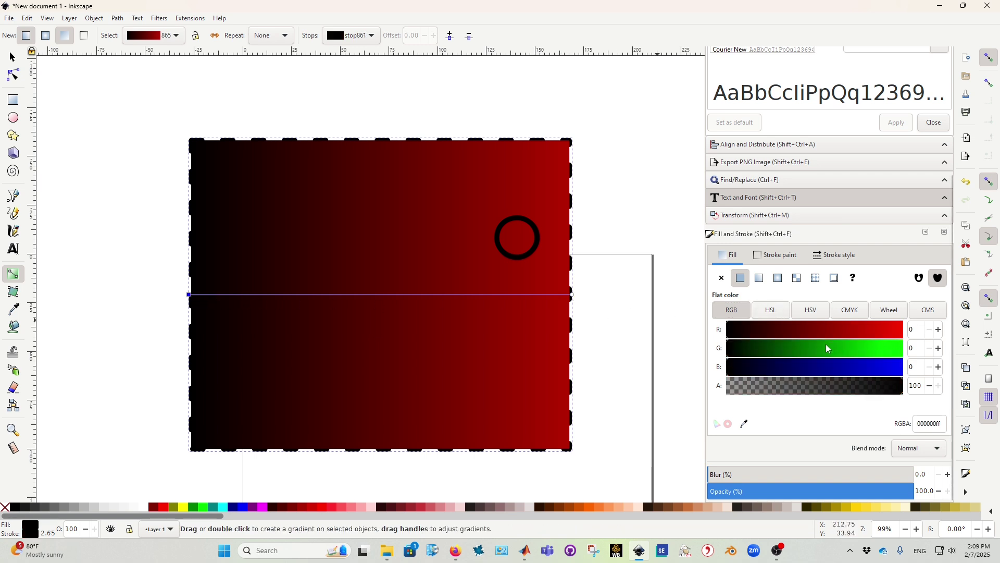
drag(828, 347, 928, 350)
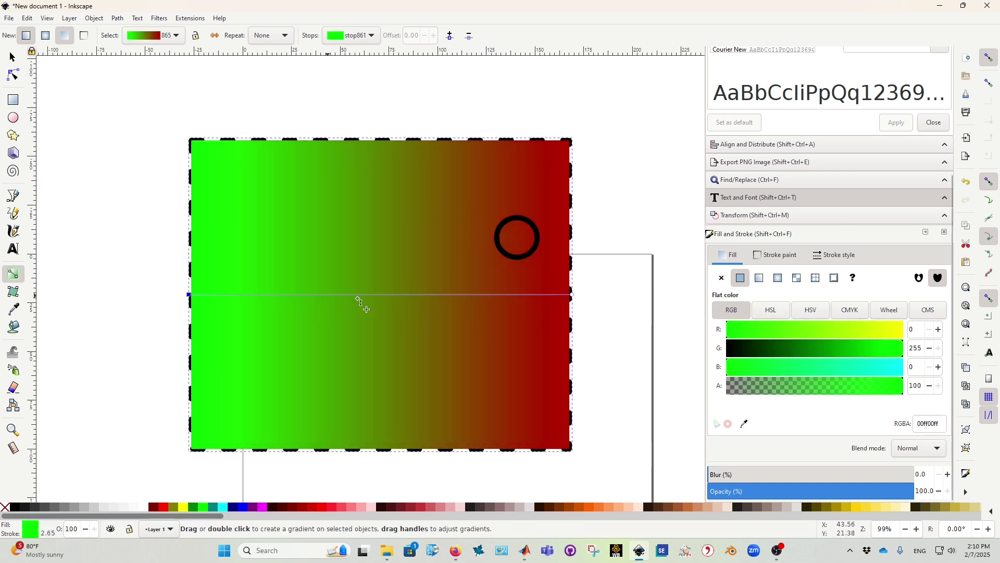
scroll(338, 303, down, 1)
scroll(339, 301, up, 1)
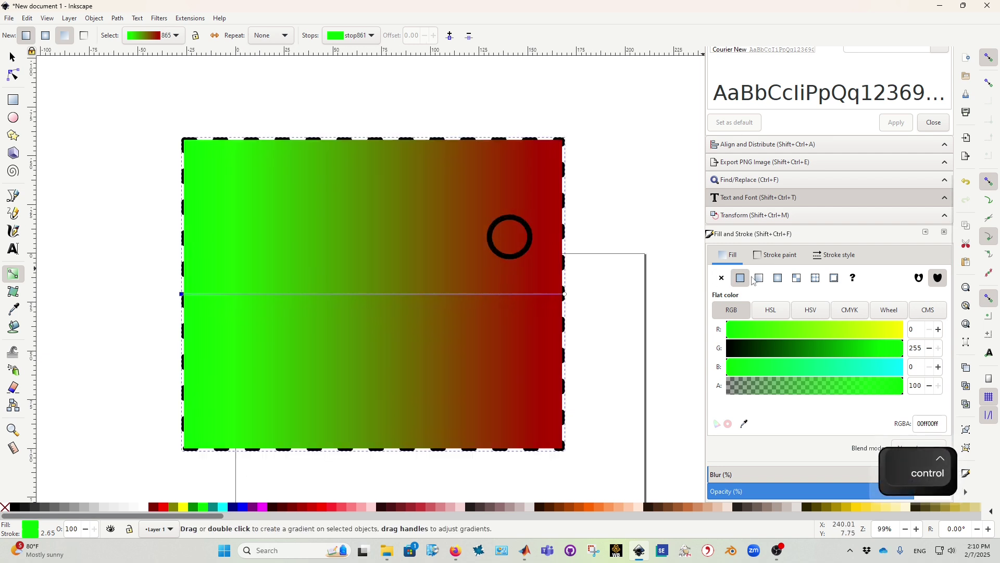
Try a radial gradient on the rectangle, and settle on a linear one running steeply down from the top edge's middle to below the centre.
click(778, 278)
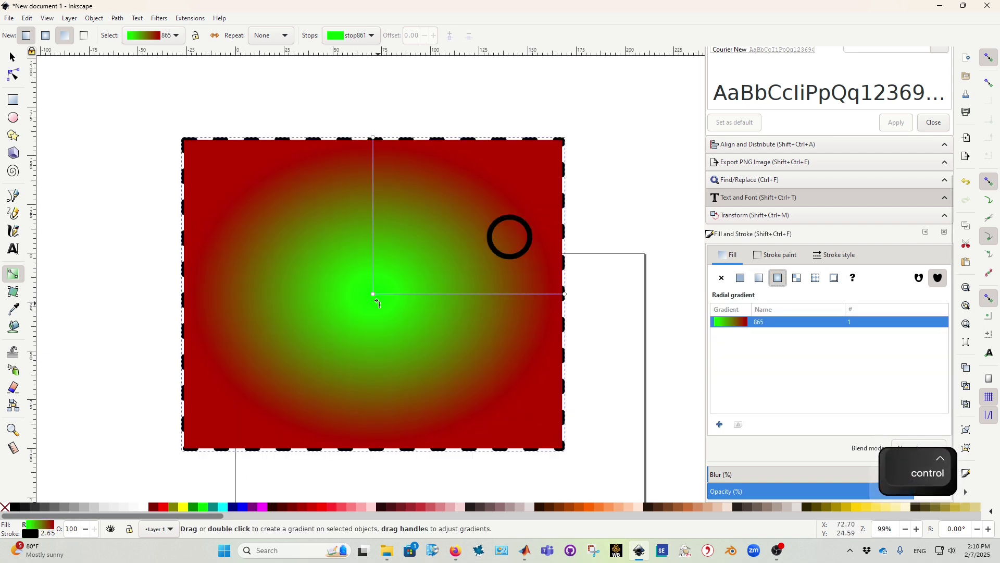
drag(564, 294, 516, 294)
drag(372, 139, 407, 352)
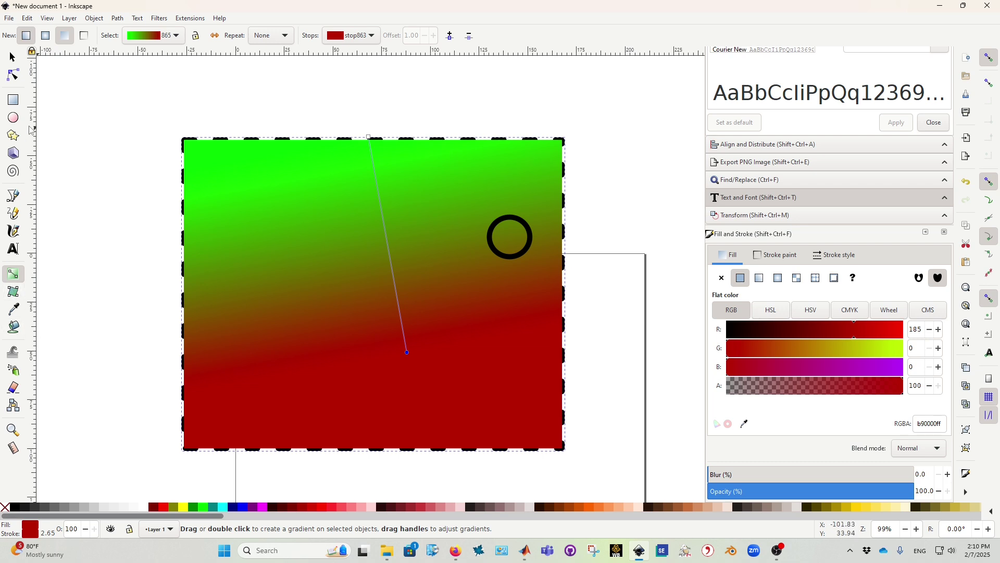
Draw a closed four-sided shape about 52 by 73 mm with the Pen tool in the empty area beyond the page's right edge.
click(11, 201)
scroll(603, 235, right, 10)
click(520, 251)
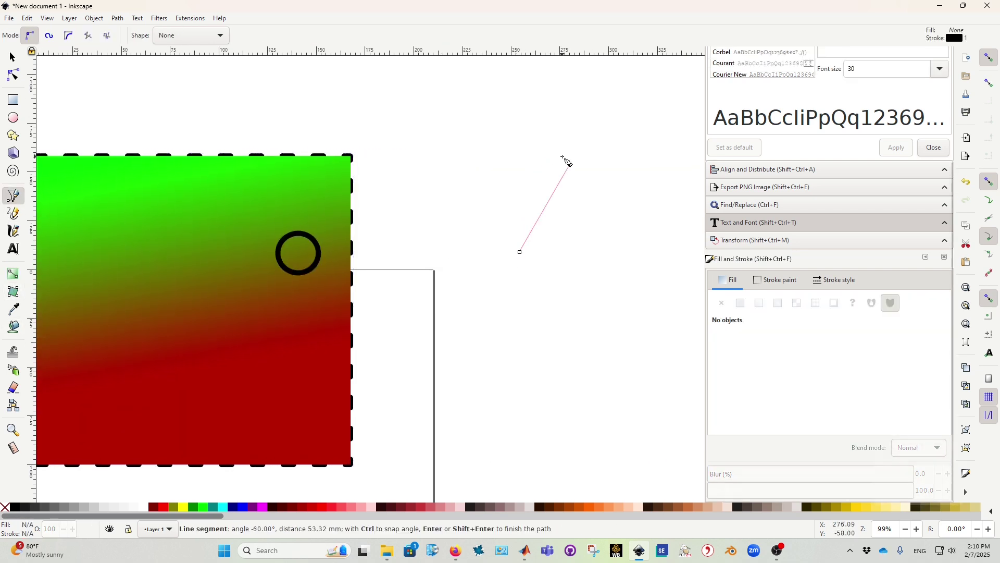
click(571, 162)
click(605, 303)
click(519, 252)
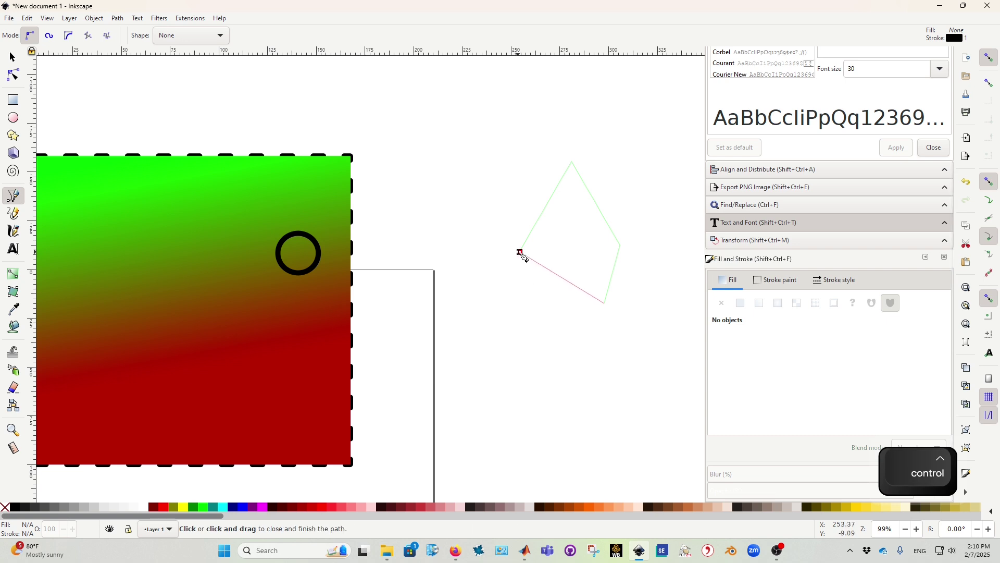
scroll(566, 256, up, 2)
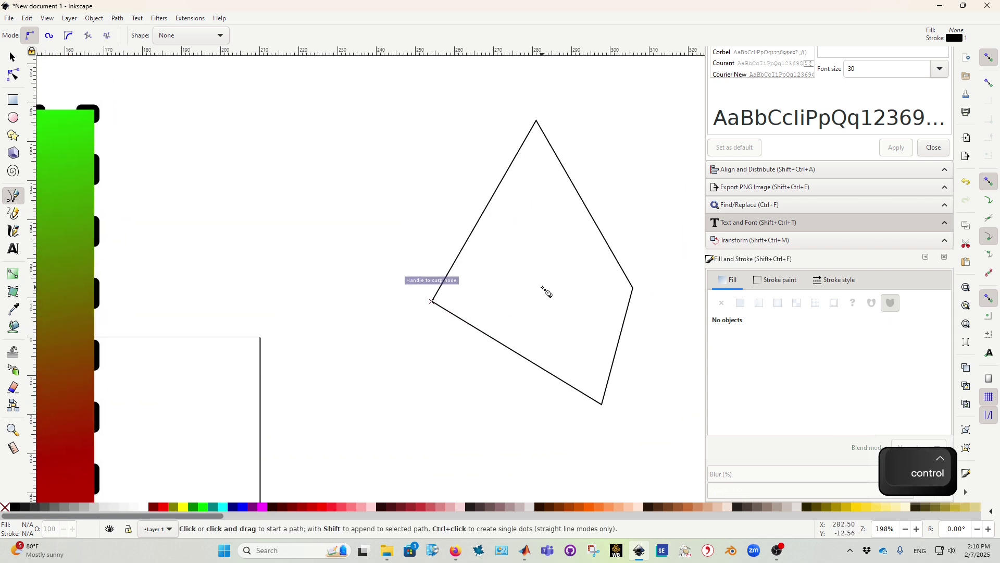
Try a flat fill on the four-sided shape and remove the fill again.
key(F1)
click(527, 359)
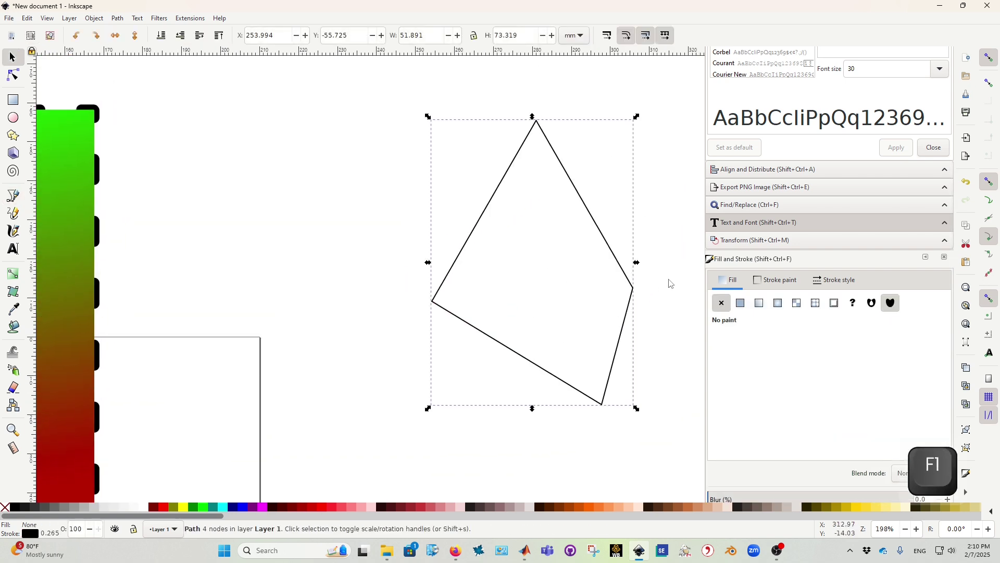
click(741, 303)
click(723, 304)
Fill the inside of the four-sided shape with cyan using the Paint Bucket tool.
click(13, 326)
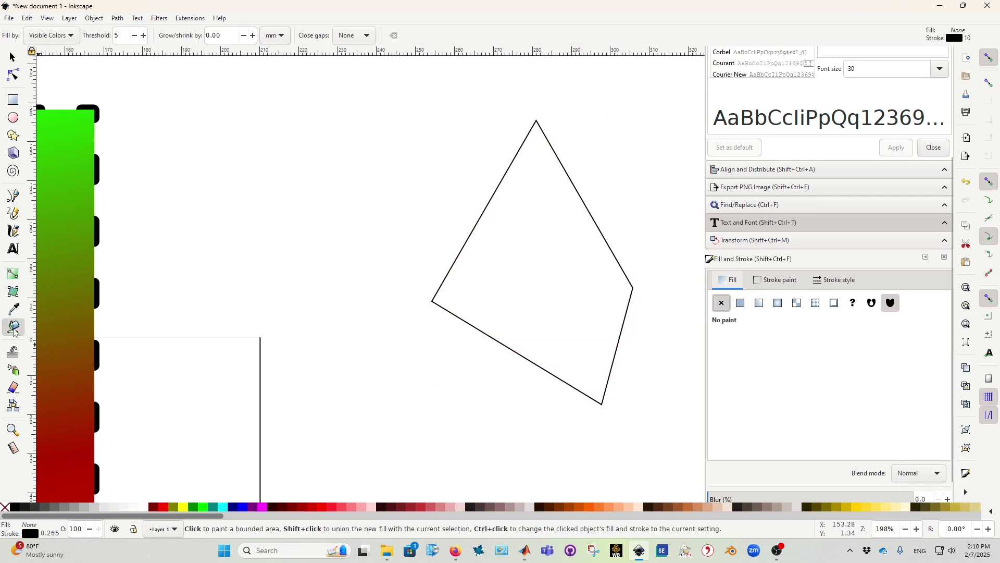
click(222, 507)
click(546, 247)
click(570, 231)
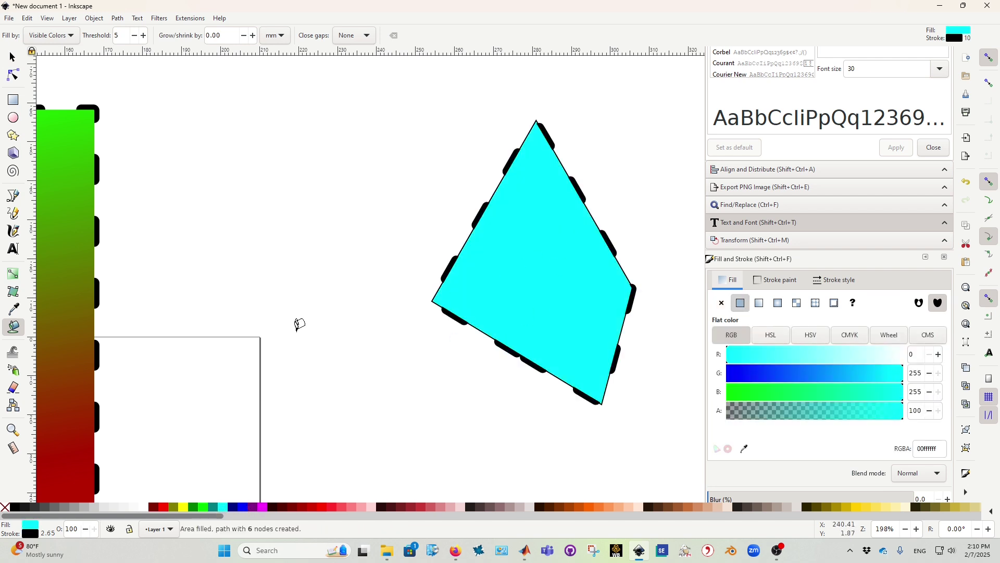
Apply the cyan Paint Bucket fill to the green part of the gradient rectangle.
scroll(292, 307, left, 5)
click(223, 197)
scroll(250, 213, down, 2)
scroll(313, 239, right, 3)
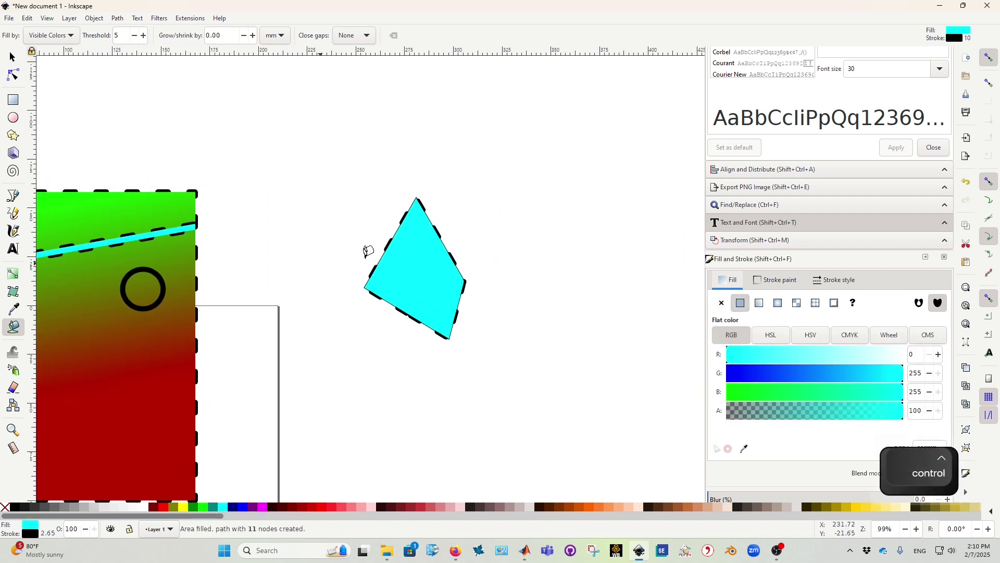
ctrl+scroll(415, 266, up, 2)
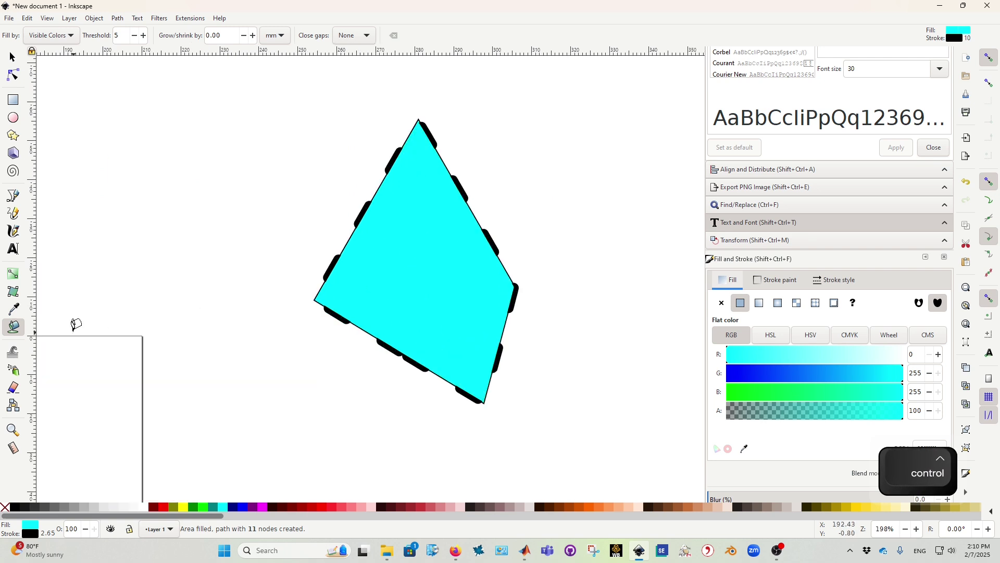
Try the Spray tool near the four-sided shape, and undo back to before the cyan bucket fills.
click(14, 370)
drag(323, 333, 172, 276)
scroll(216, 267, down, 4)
key(ctrl+z)
key(ctrl+z)
key(ctrl+z)
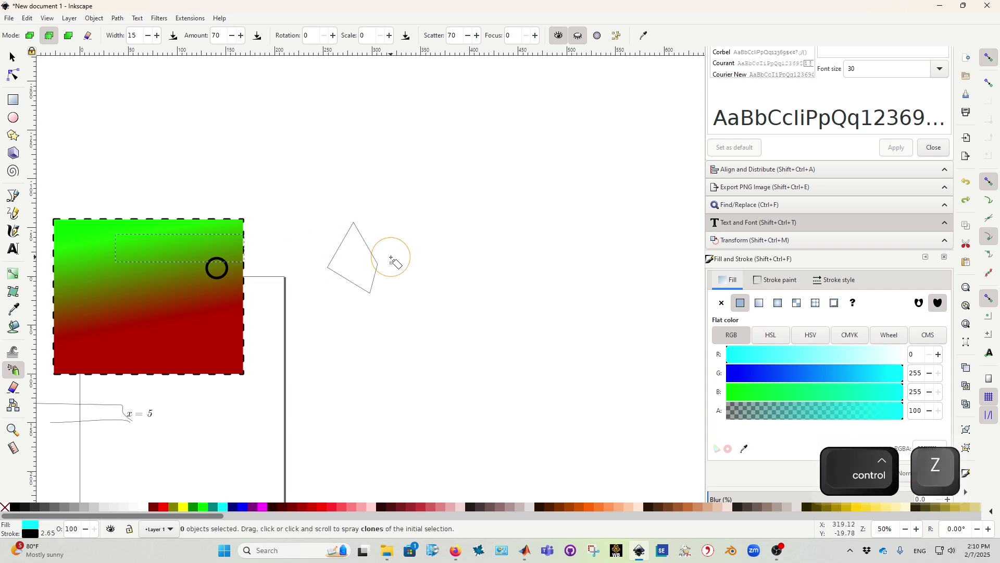
Select the unfilled four-sided shape beside the page and delete it.
drag(279, 261, 368, 268)
key(F1)
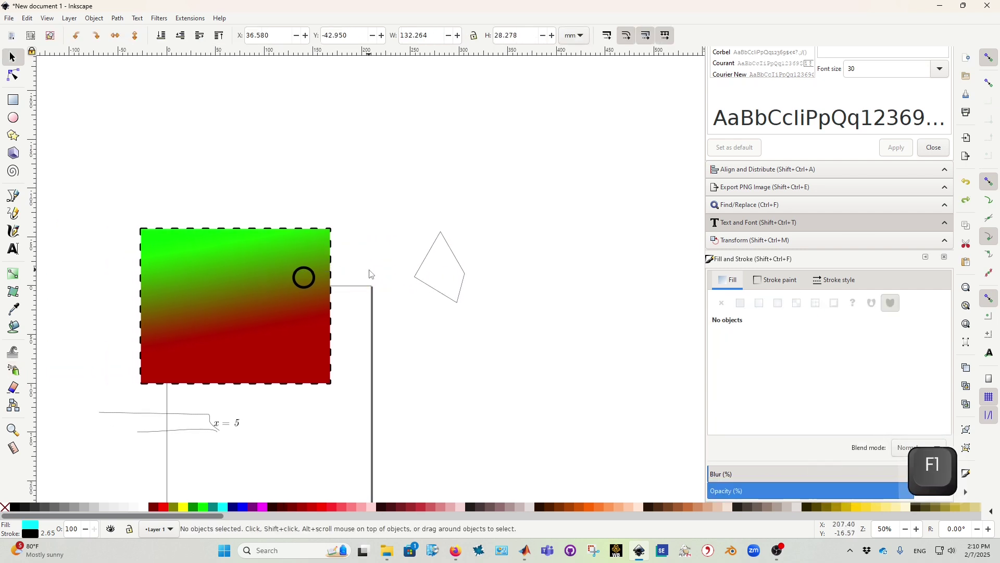
drag(538, 205, 410, 348)
key(Delete)
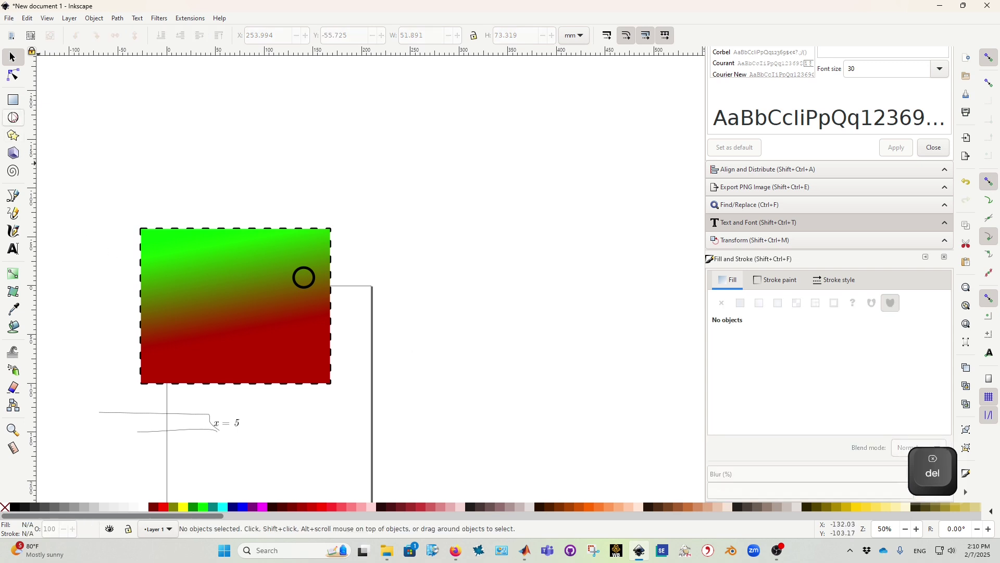
Draw a tall cyan rectangle about 62 by 143 mm beyond the page's right edge and remove its stroke.
click(13, 100)
drag(415, 178, 475, 318)
key(F1)
click(775, 280)
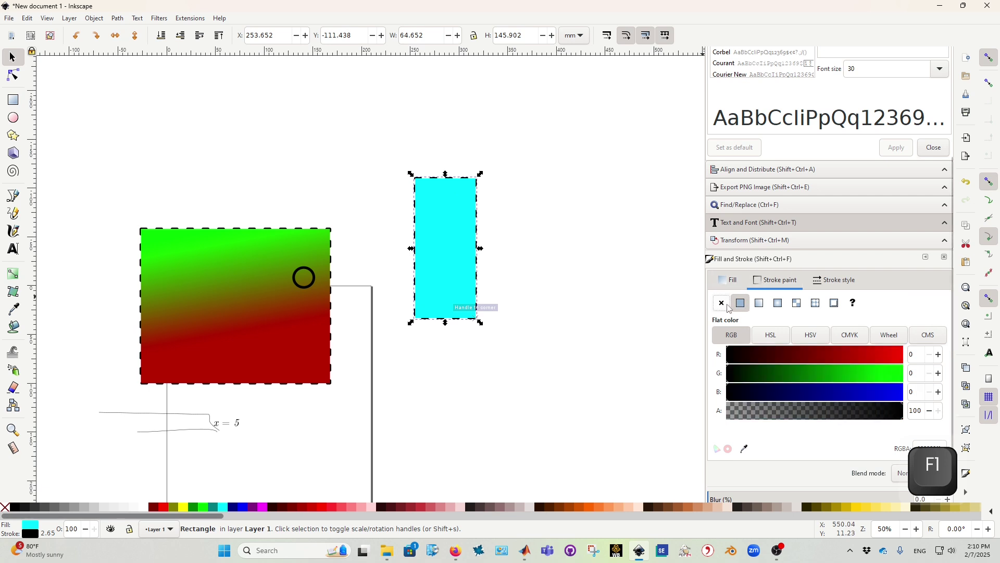
click(722, 303)
ctrl+scroll(463, 264, up, 1)
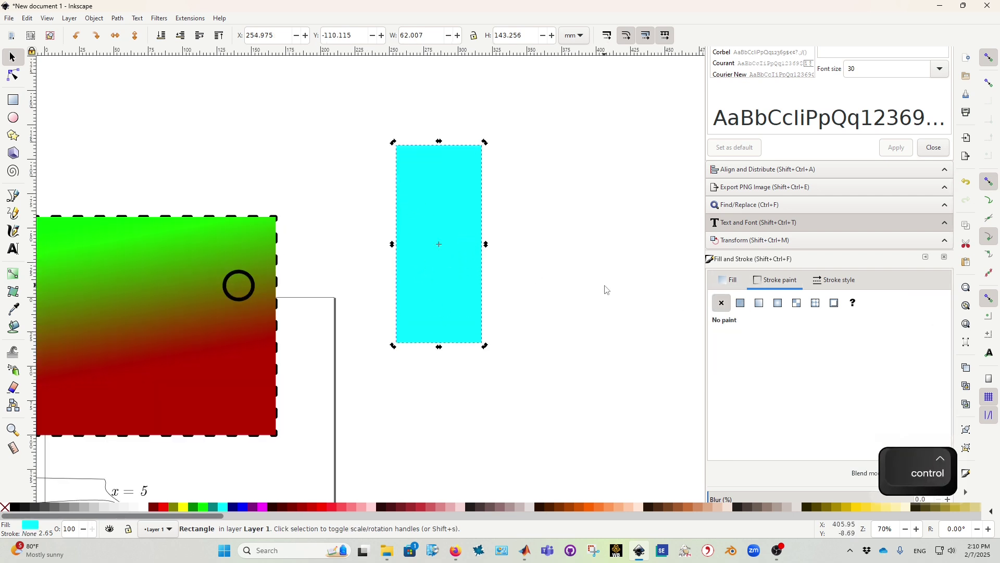
Copy the tall cyan rectangle and delete it from the canvas.
key(ctrl+c)
click(558, 282)
click(473, 259)
key(Delete)
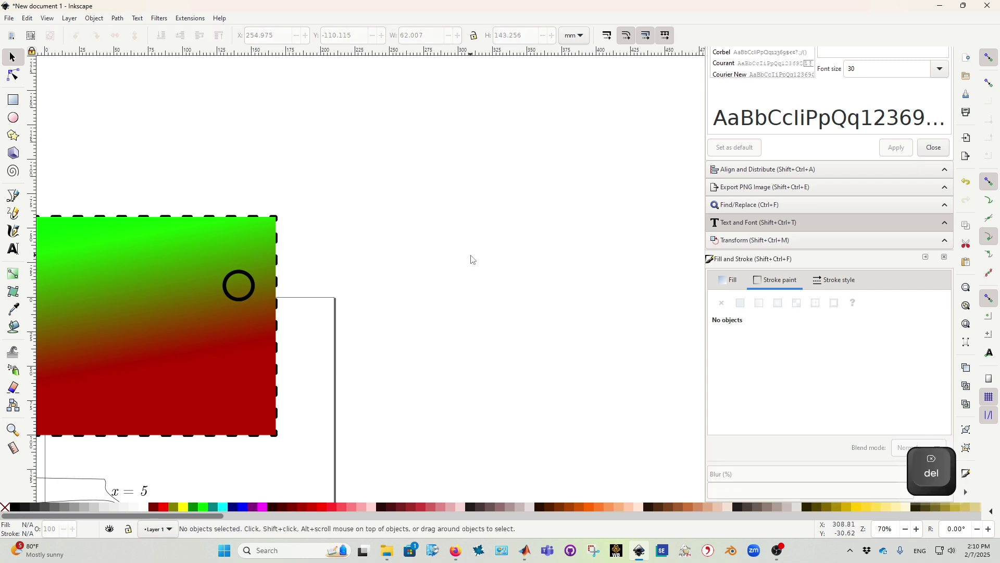
Draw a closed kite-like four-sided path about 62 by 58 mm with the Pen tool beyond the page's right edge.
key(b)
click(436, 202)
click(388, 250)
click(436, 282)
click(472, 251)
click(435, 203)
scroll(392, 181, up, 2)
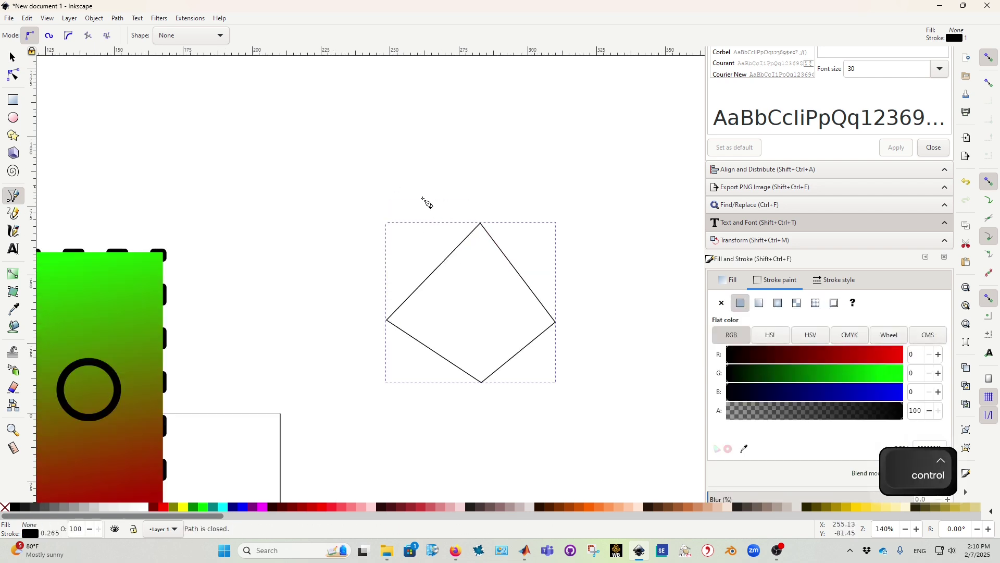
key(F1)
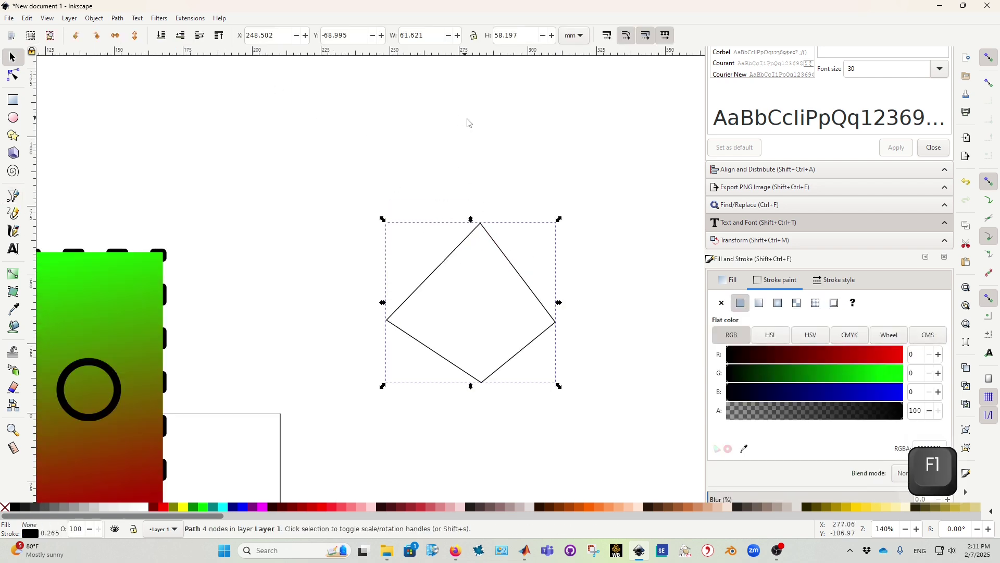
Paste a copy of the four-sided path and place it beside the original at about X 304, Y -84 mm.
key(ctrl+c)
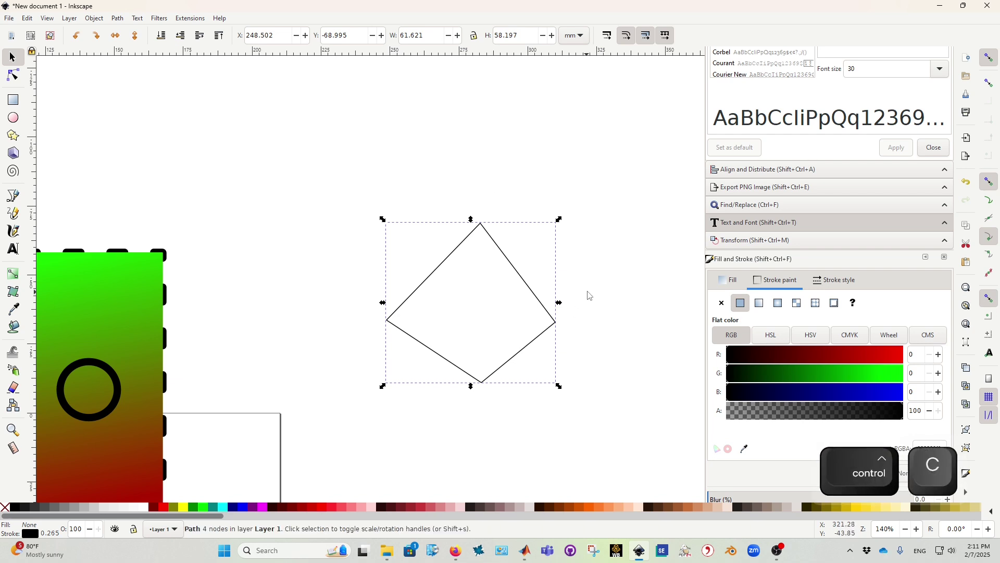
click(606, 271)
key(ctrl+v)
drag(608, 339, 629, 332)
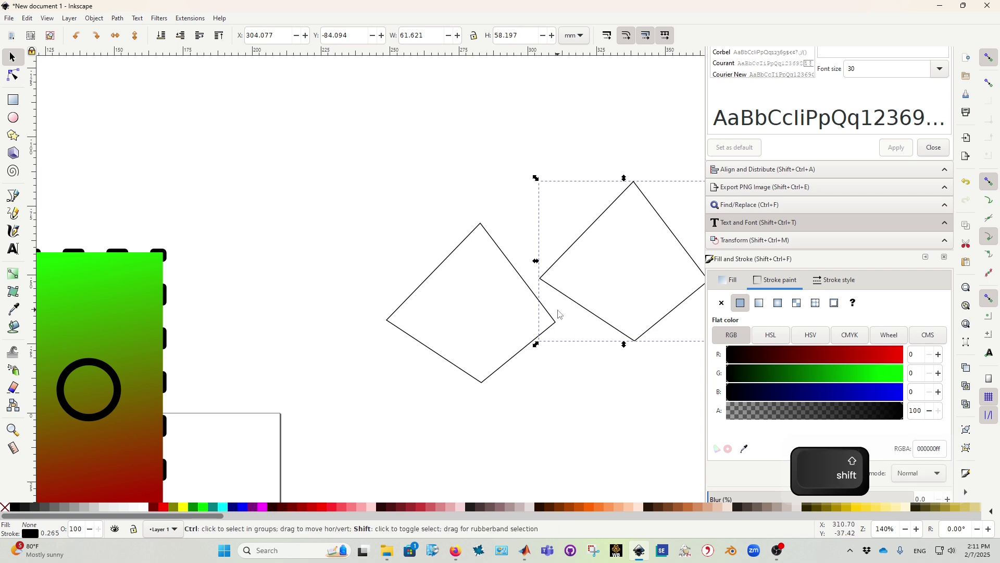
Mirror the copied four-sided path horizontally by scaling its width to -100% with the Transform command.
key(ctrl+shift+m)
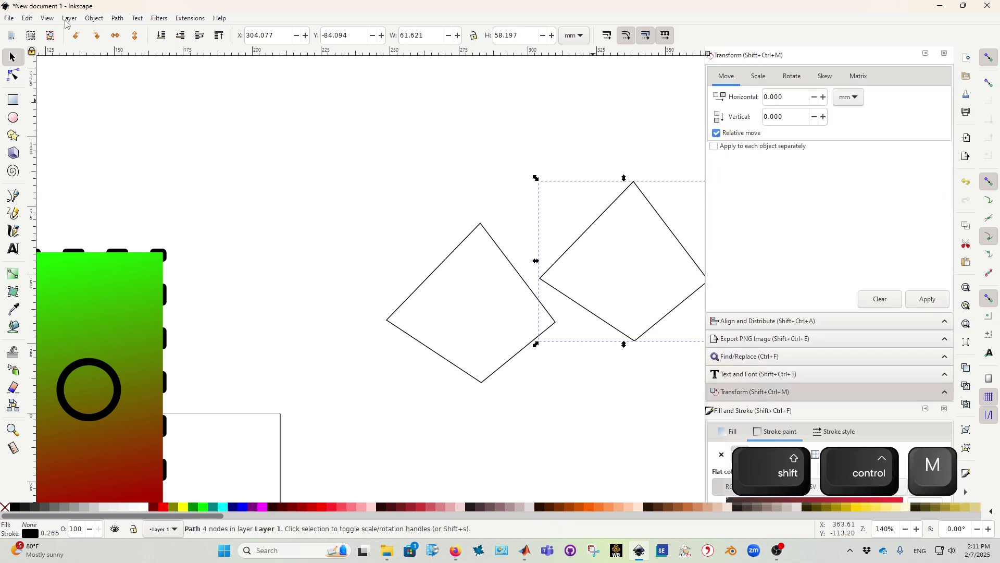
click(117, 19)
click(68, 19)
mouse_move(33, 19)
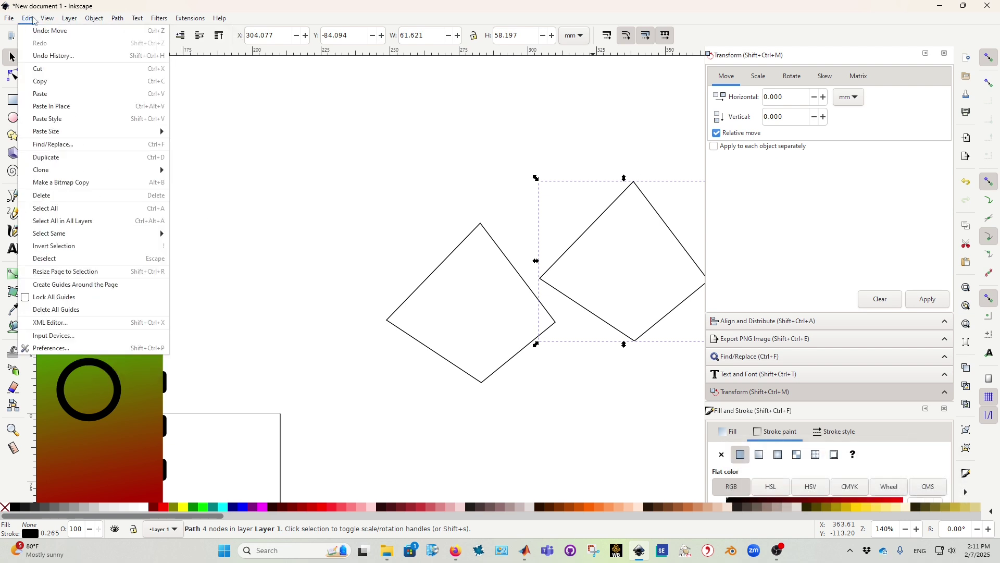
mouse_move(157, 22)
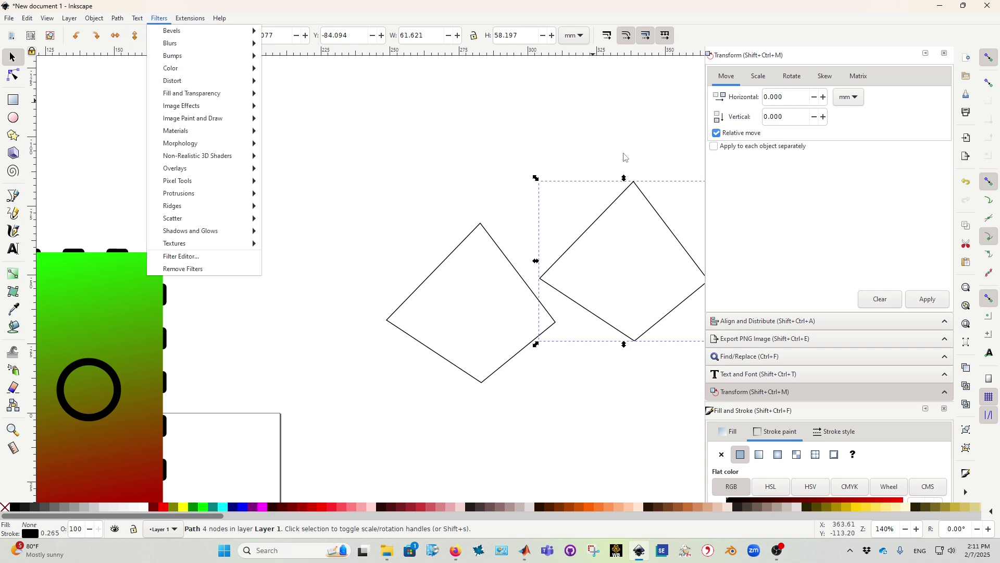
click(508, 142)
scroll(603, 163, right, 4)
click(758, 76)
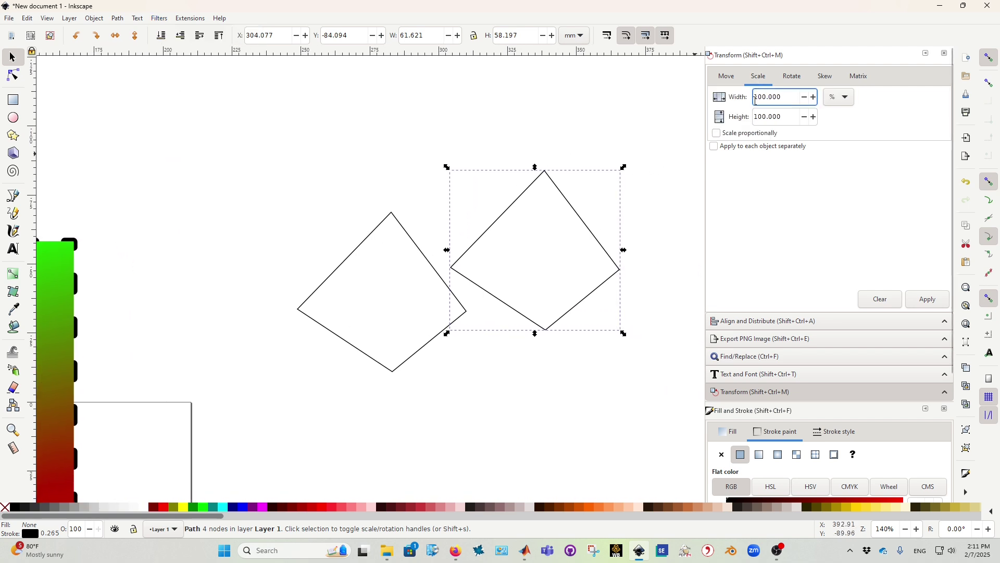
click(756, 99)
text(-)
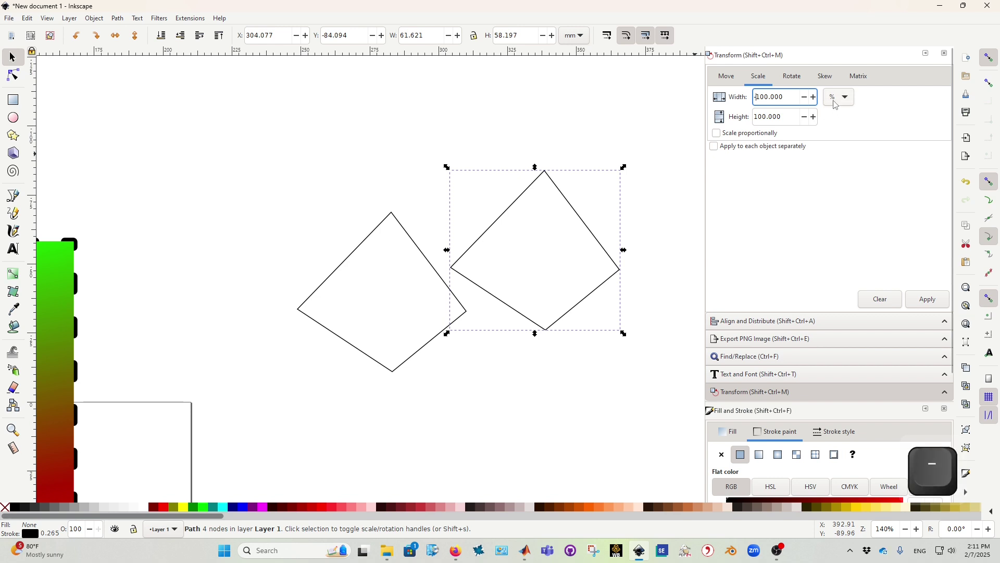
click(928, 307)
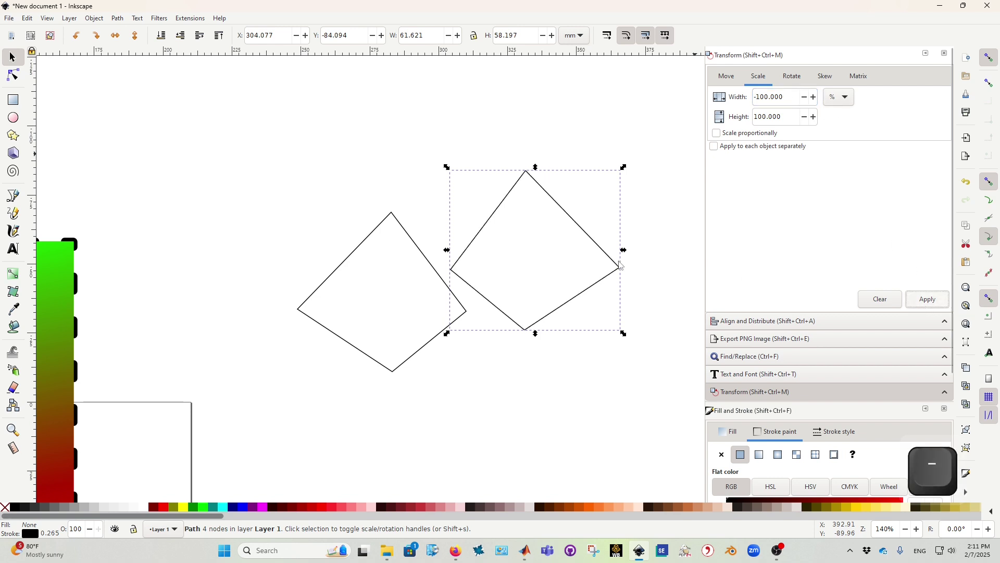
Flip the original four-sided path in both directions by scaling its width and height to -100%.
click(432, 350)
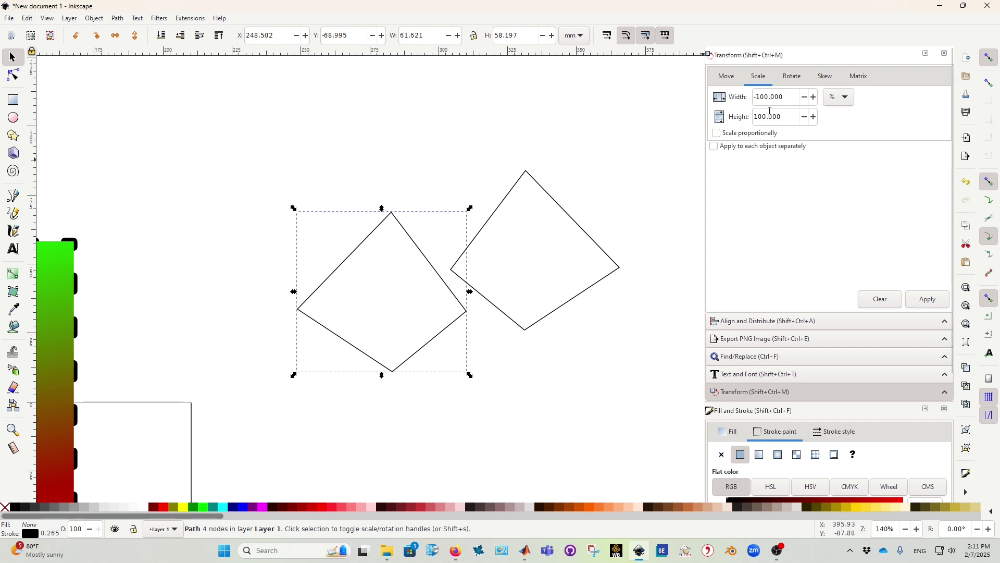
click(756, 120)
text(-)
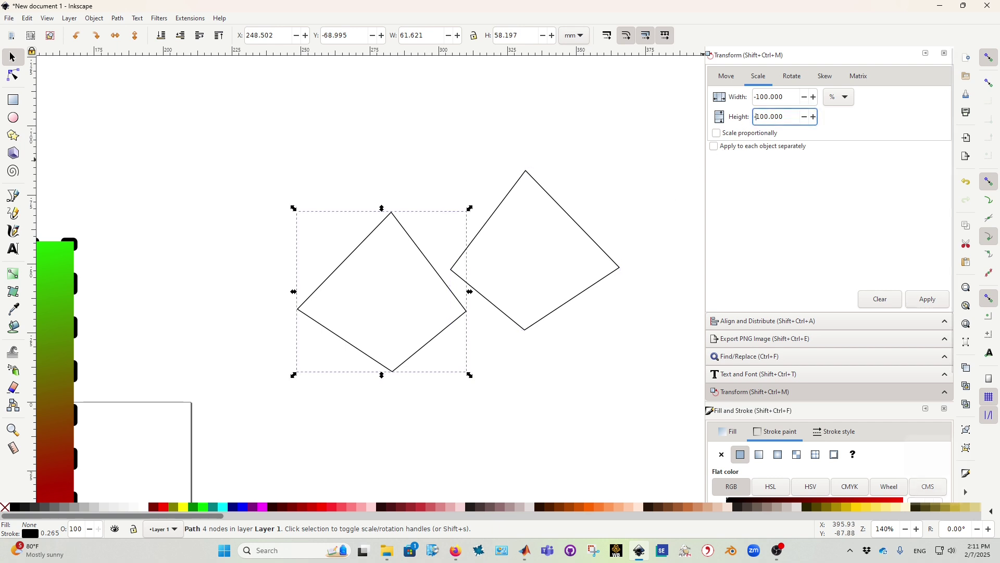
click(922, 304)
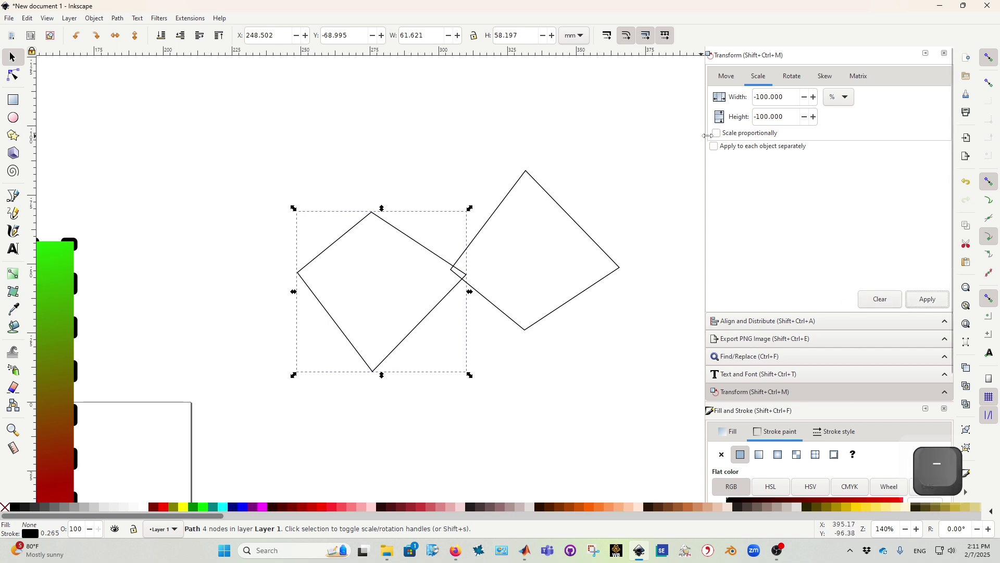
drag(498, 404, 476, 351)
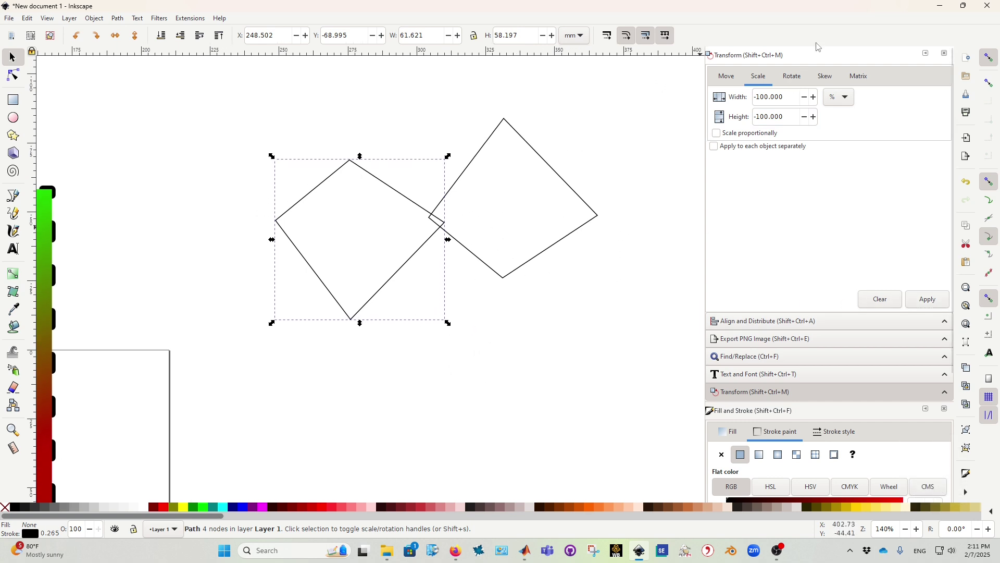
Move the mirrored copy of the path down and to the right, to about X 321, Y -42 mm.
click(792, 76)
click(771, 98)
click(603, 213)
click(599, 217)
click(610, 231)
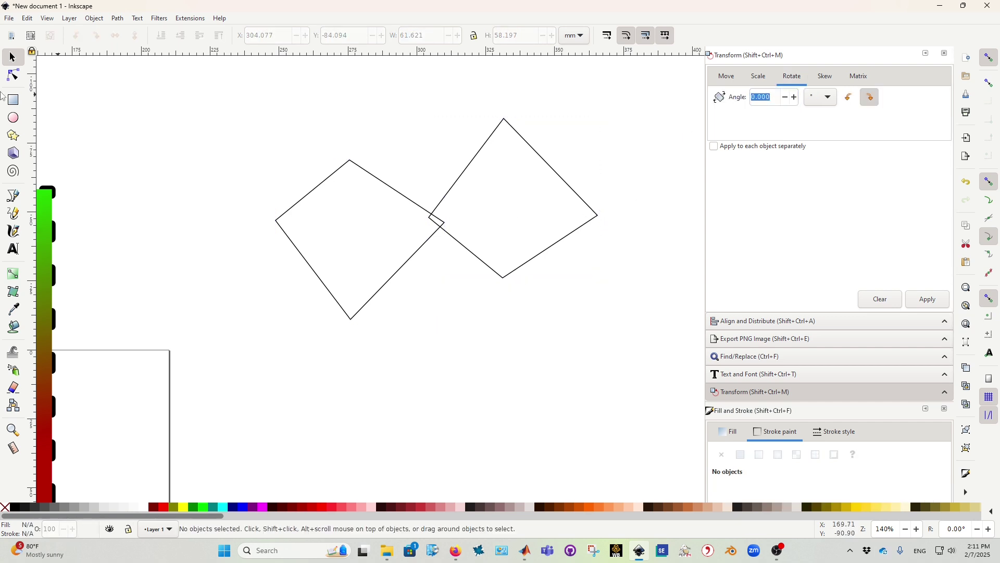
key(F1)
drag(576, 233, 623, 357)
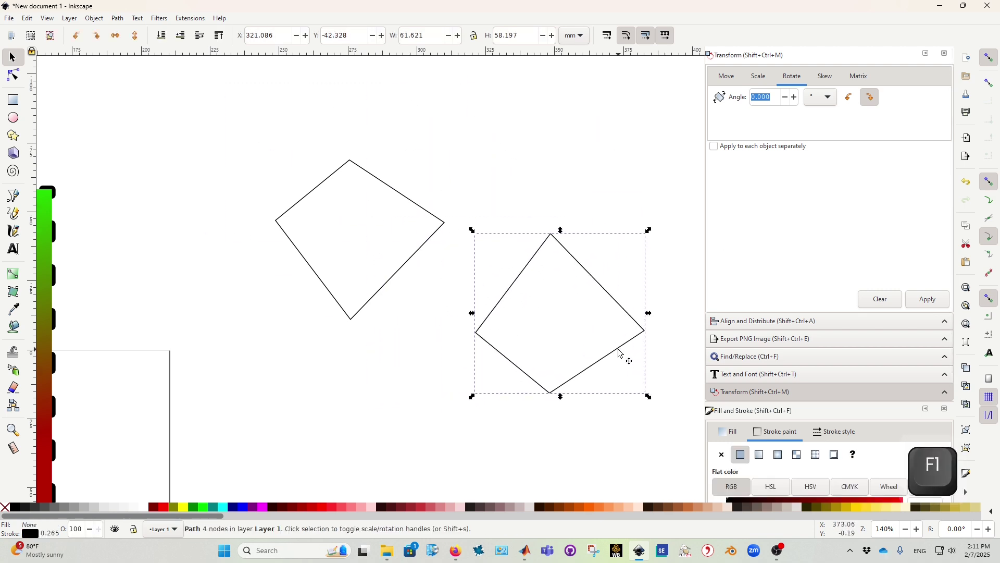
Shrink the mirrored copy and rotate it freehand so that it measures about 49 by 45 mm.
drag(650, 234, 569, 240)
key(ctrl)
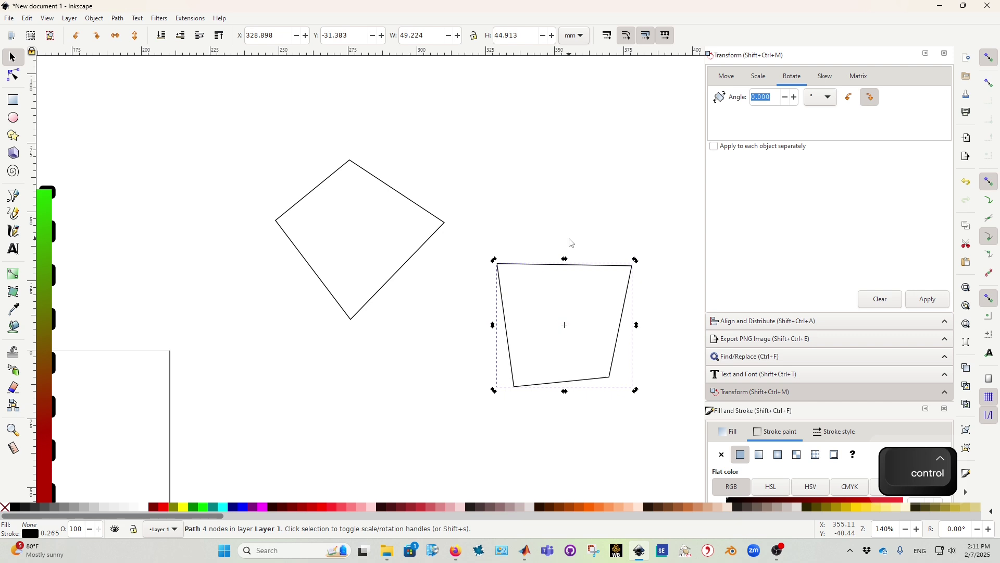
click(542, 201)
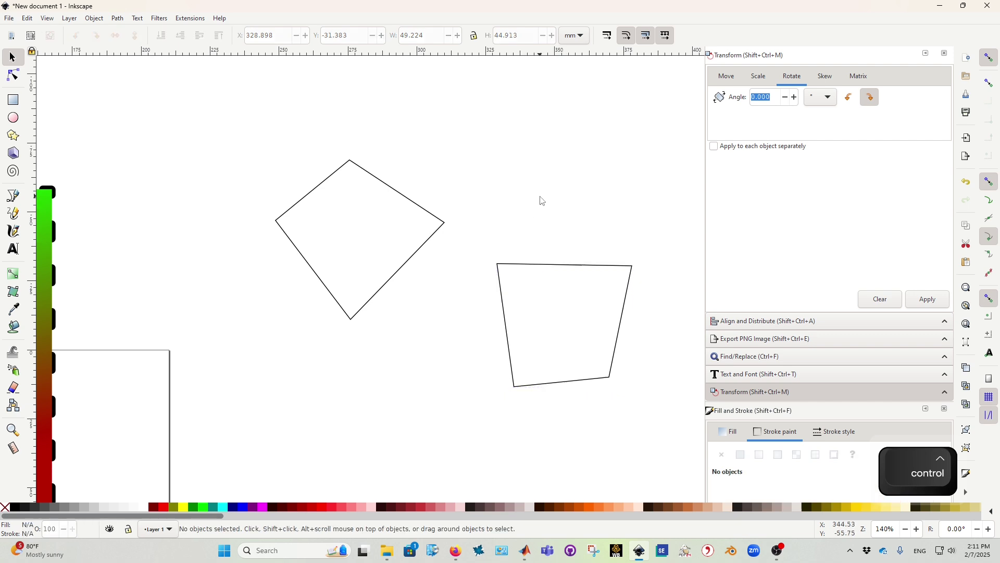
Move the other four-sided path onto the gradient-filled rectangle at about X 96, Y -46 mm, overlapping the black circle.
click(417, 252)
scroll(458, 249, left, 10)
drag(531, 266, 100, 302)
scroll(101, 302, left, 15)
scroll(101, 302, down, 3)
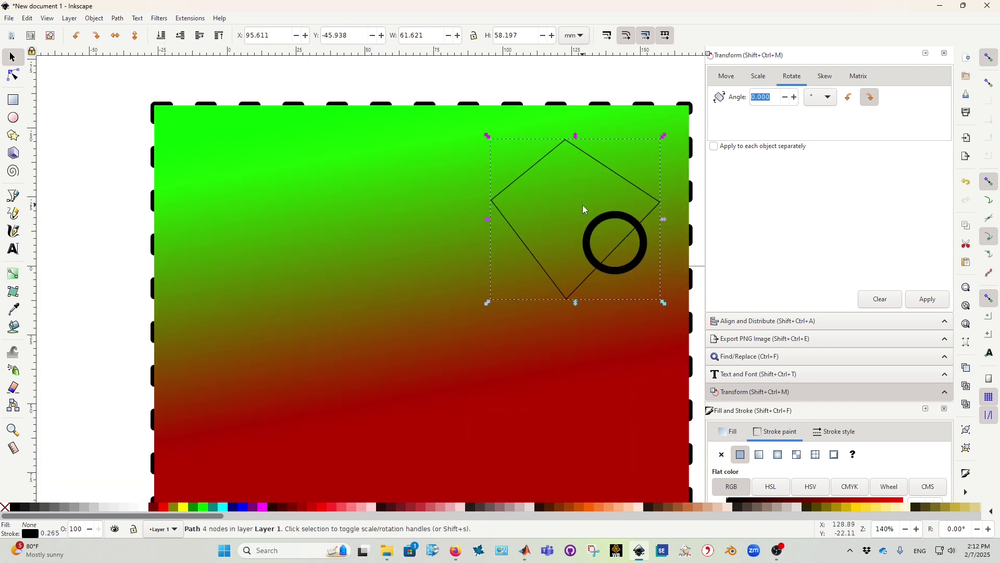
scroll(627, 231, right, 2)
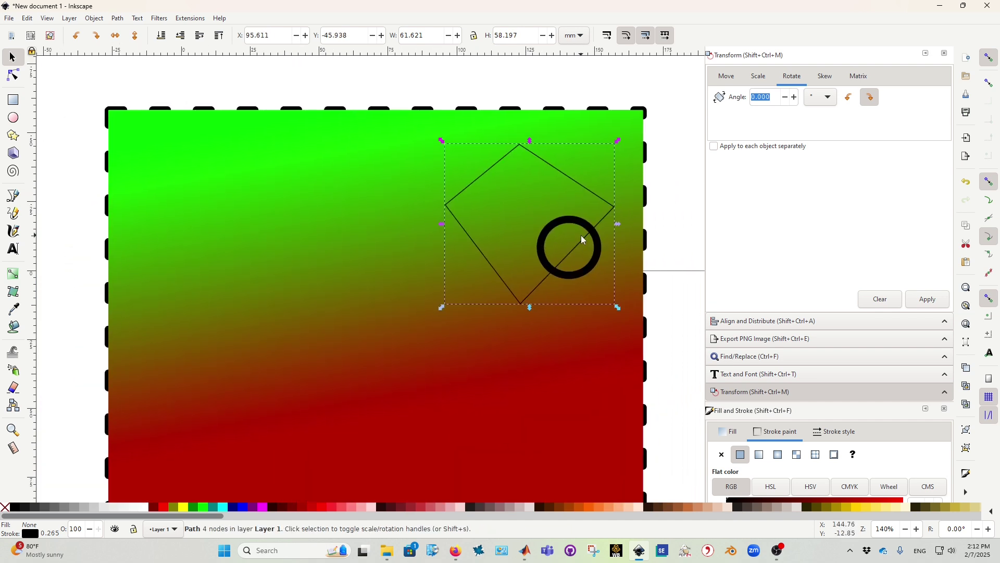
Demonstrate the stacking order by lowering the four-sided path behind the gradient rectangle and raising it back to the top.
click(163, 40)
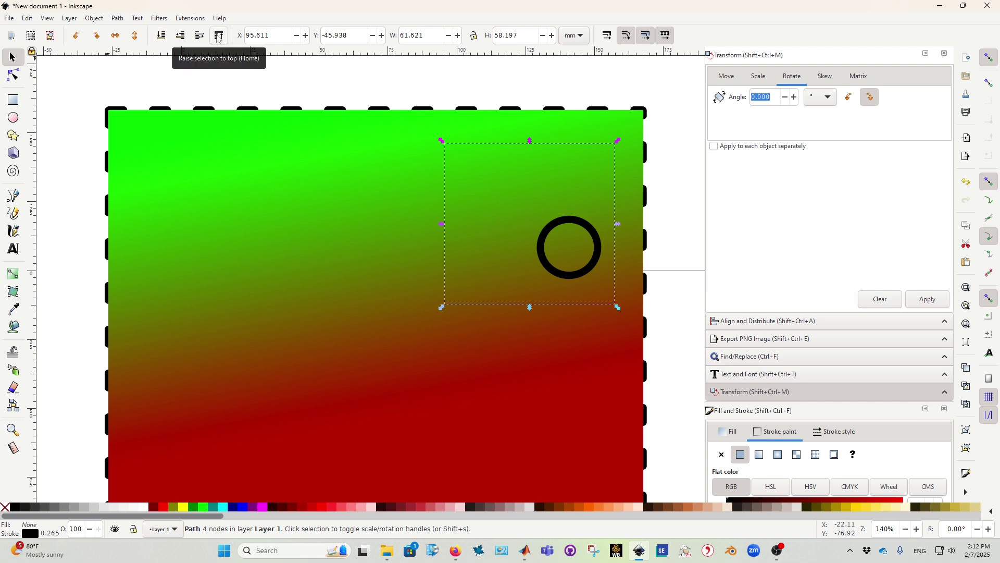
key(Home)
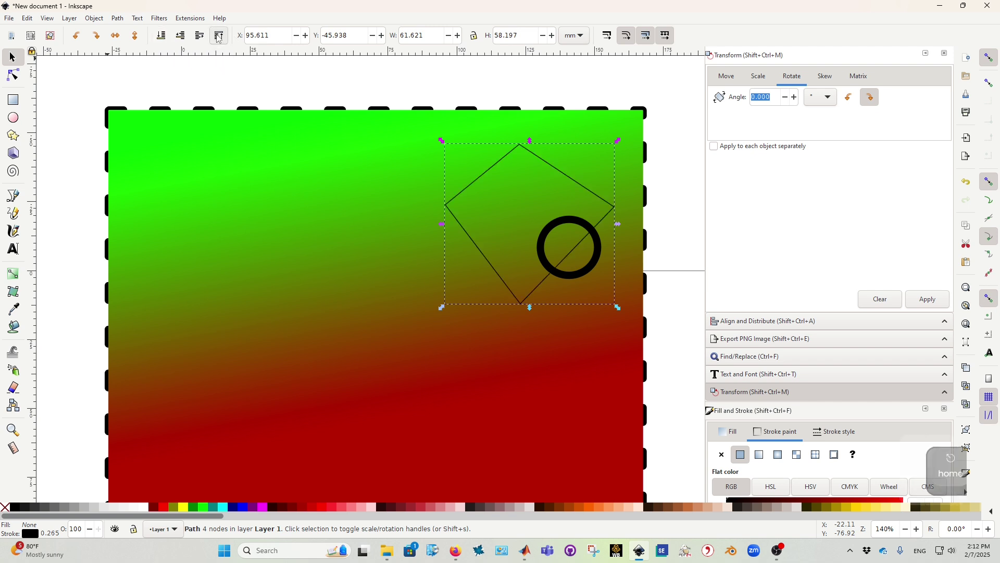
click(186, 36)
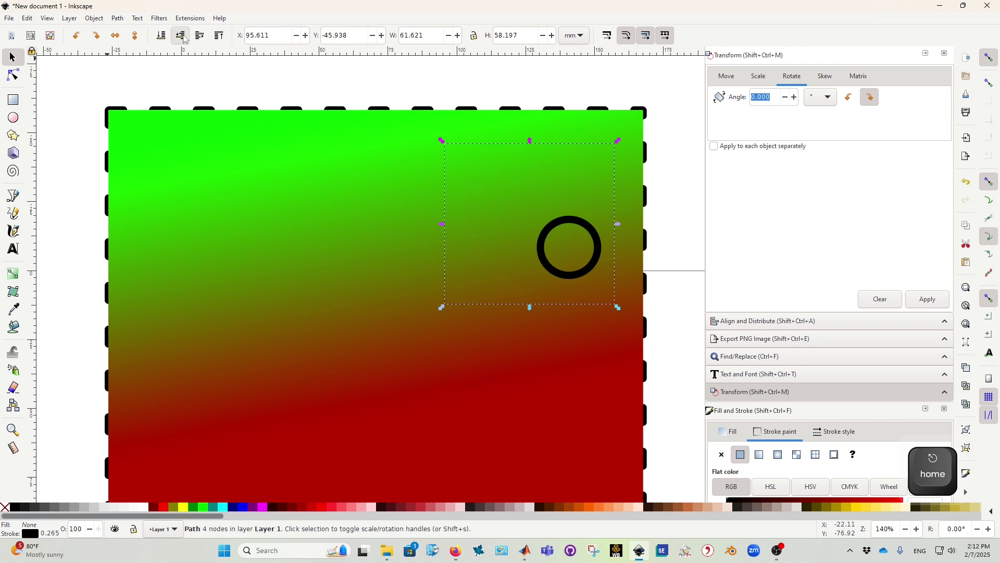
click(198, 39)
click(217, 42)
Examine the Skew, Matrix, Scale, Rotate and Move options of the Transform command.
scroll(383, 167, right, 5)
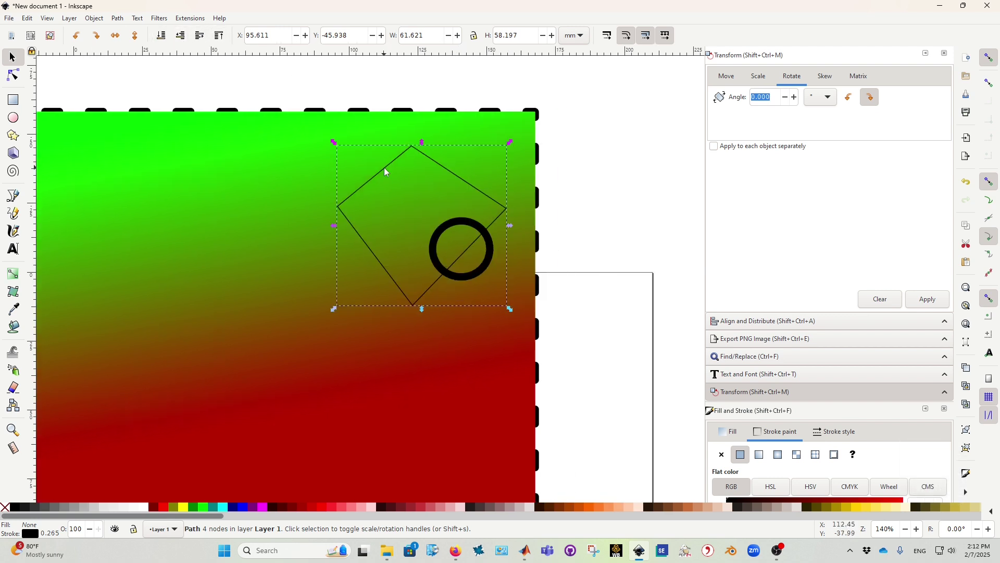
scroll(565, 255, right, 3)
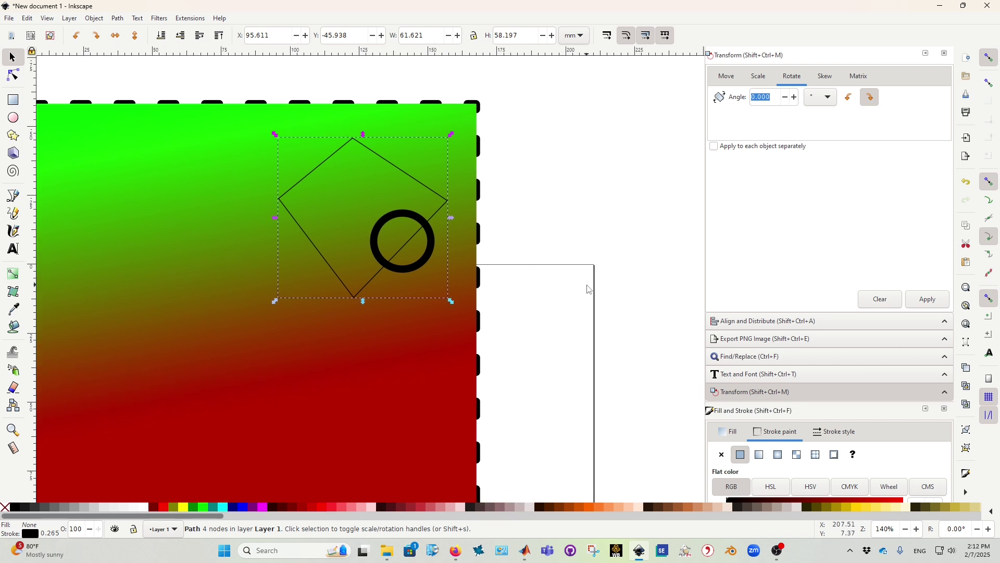
scroll(589, 289, right, 3)
scroll(546, 270, down, 1)
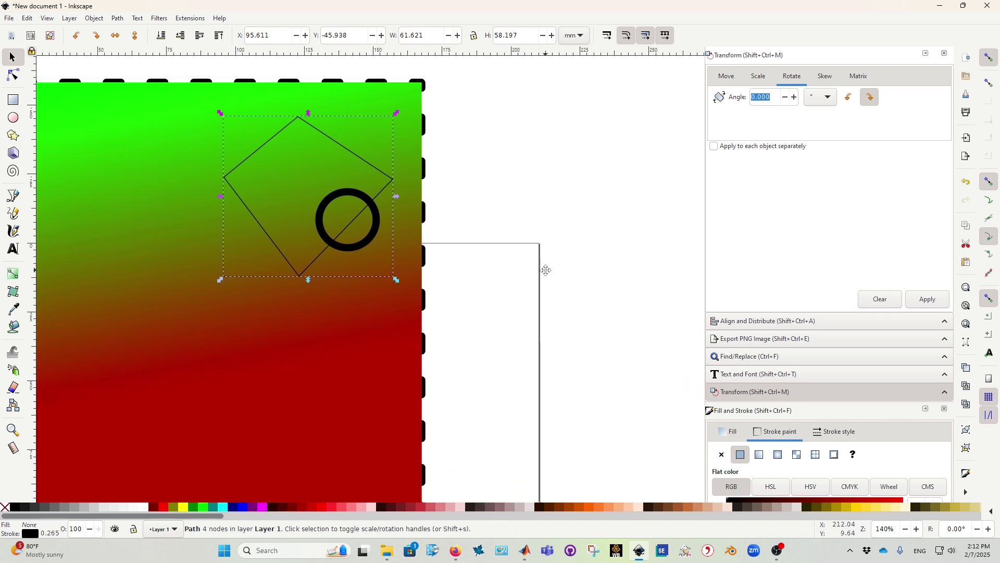
click(826, 76)
click(861, 77)
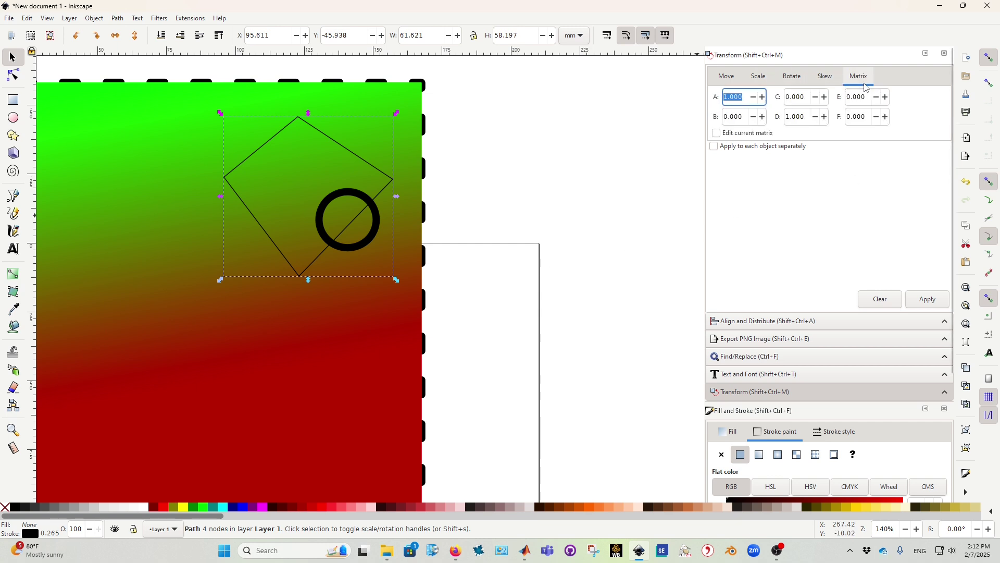
click(759, 76)
click(792, 77)
click(726, 76)
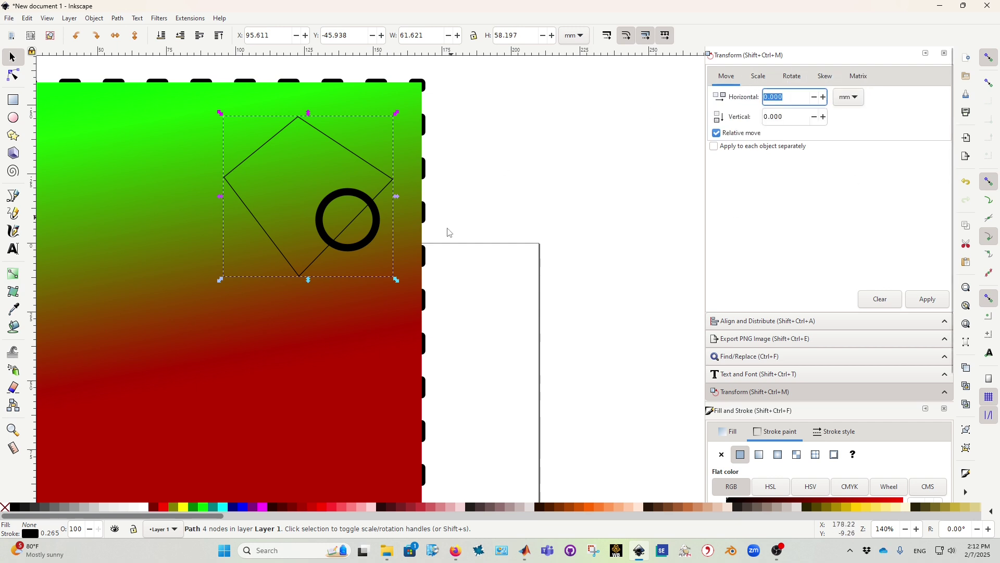
Move the gradient-filled rectangle to about X 22, Y -79 mm and deselect it.
drag(412, 194, 533, 198)
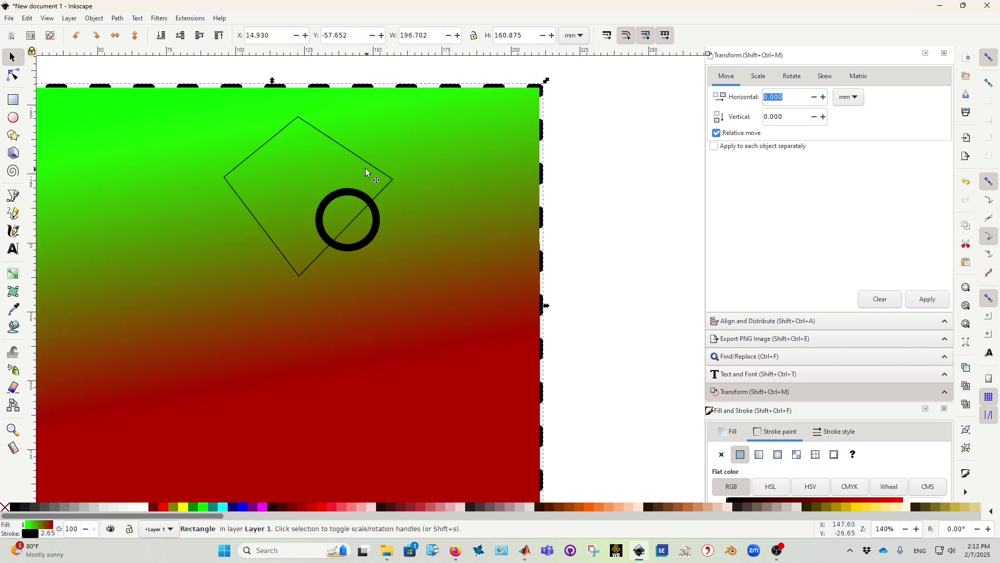
double_click(272, 40)
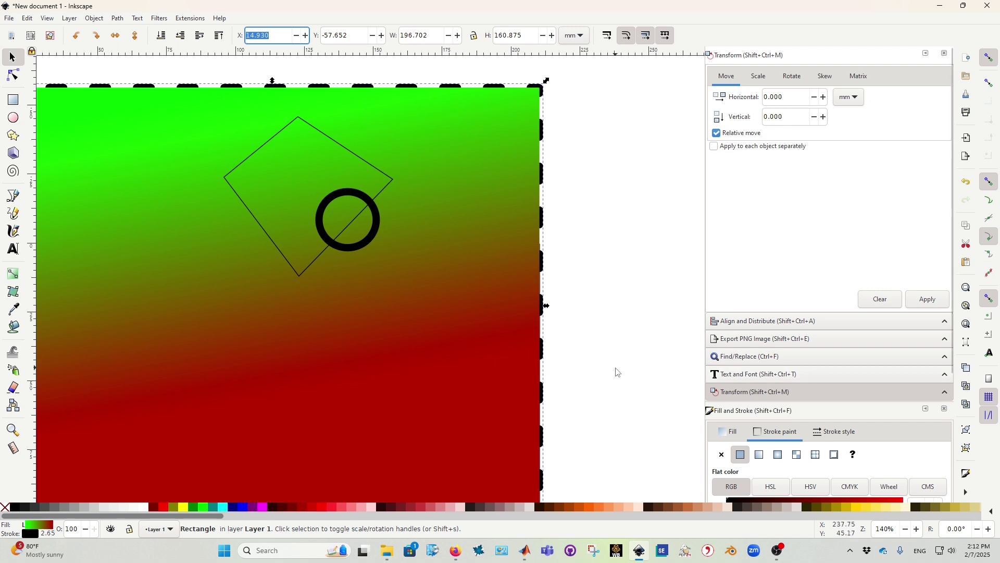
ctrl+scroll(346, 313, down, 4)
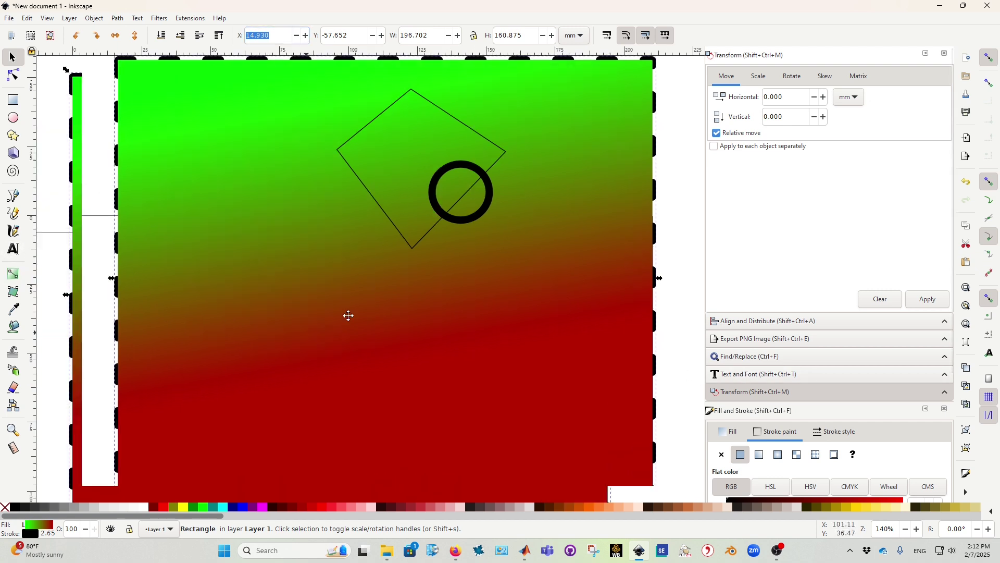
ctrl+scroll(456, 280, up, 2)
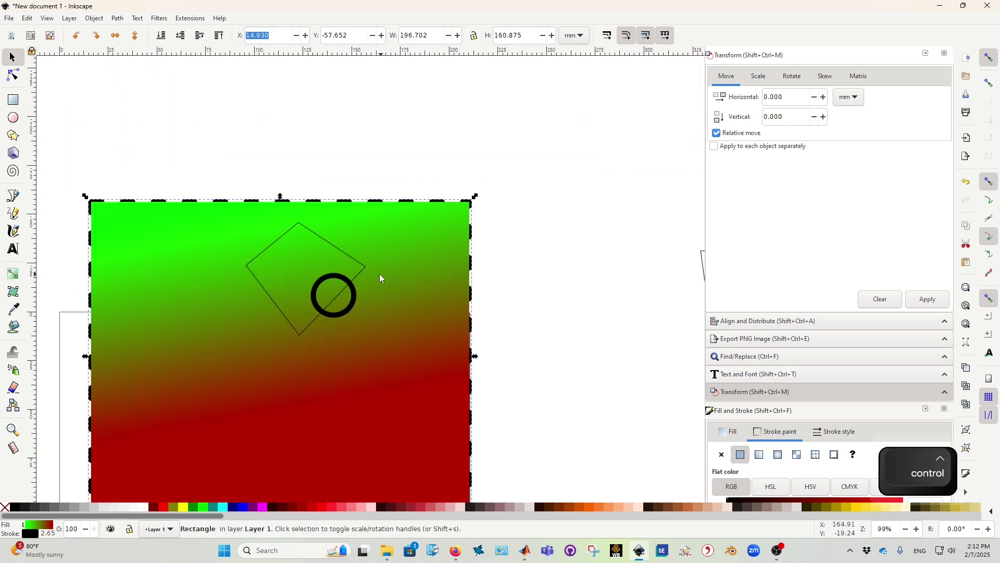
key(Tab)
scroll(448, 260, down, 3)
key(Tab)
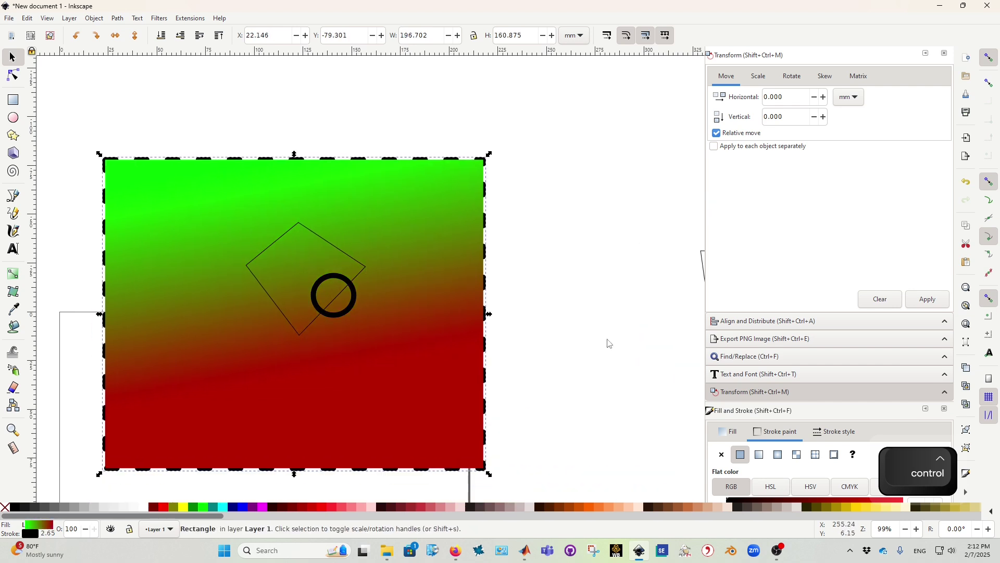
click(584, 461)
Switch to MATLAB and clear the existing text from the Figure_Export.m script.
click(525, 551)
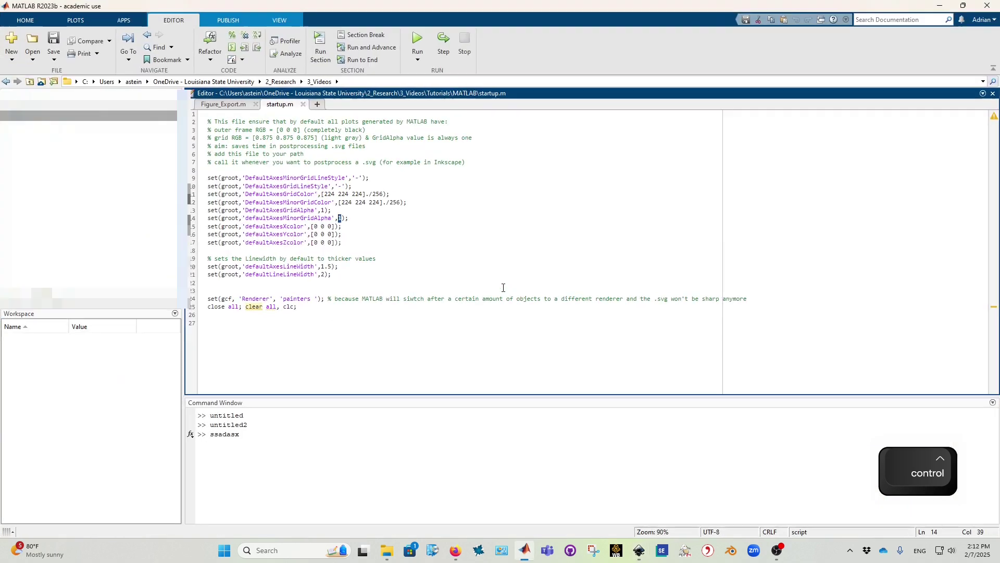
click(223, 104)
key(BackSpace)
key(BackSpace)
key(BackSpace)
key(BackSpace)
key(BackSpace)
key(BackSpace)
Write "clear; clc; close all;" as the first line of Figure_Export.m, followed by a blank line.
text(cl)
key(BackSpace)
text(lear clc)
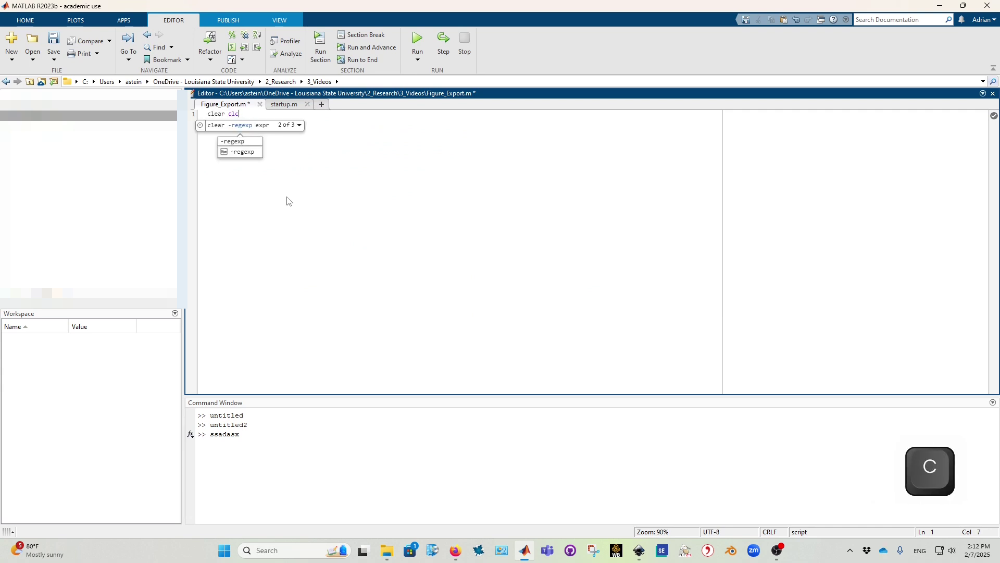
key(BackSpace)
key(BackSpace)
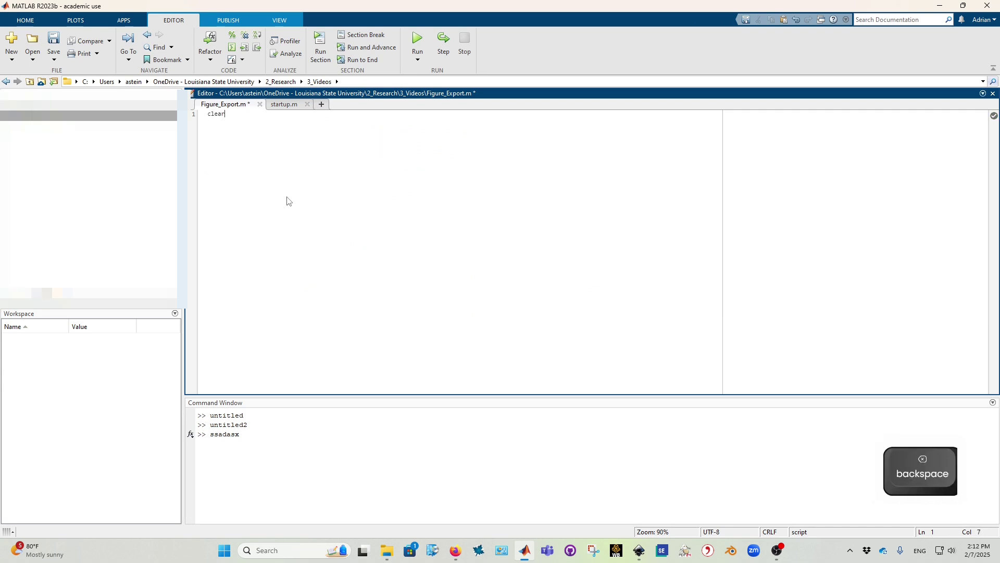
text(; clc; close all)
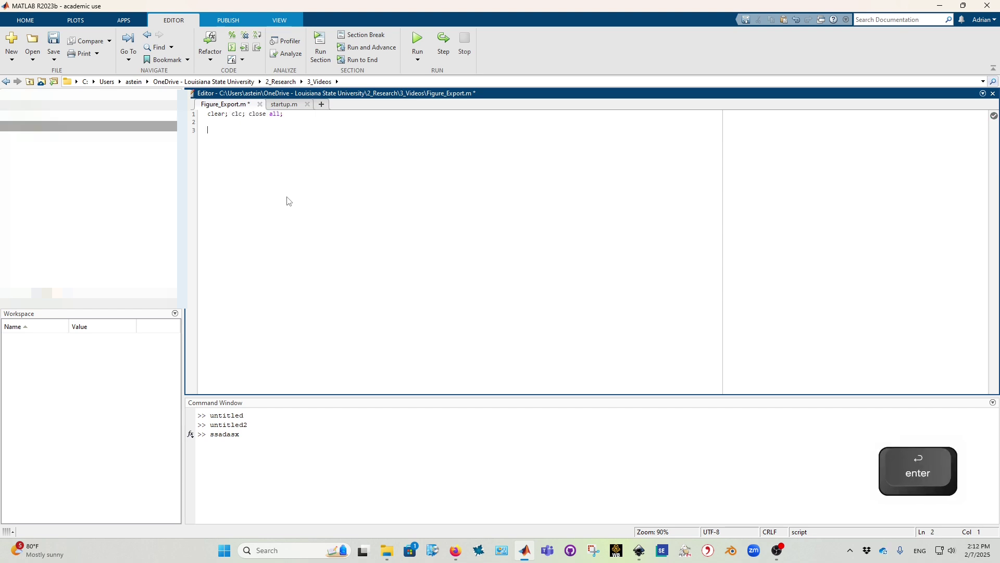
text(ce)
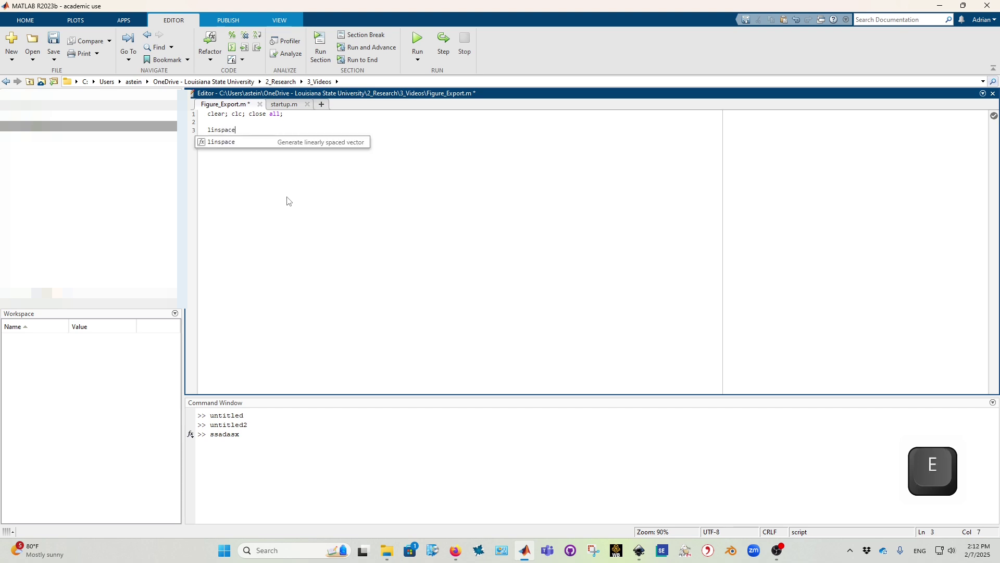
key(BackSpace)
key(BackSpace)
key(BackSpace)
key(BackSpace)
key(BackSpace)
key(BackSpace)
key(BackSpace)
key(BackSpace)
Replace linspace on line 3 of the script with the definition x = rand(100,1).
text(rand)
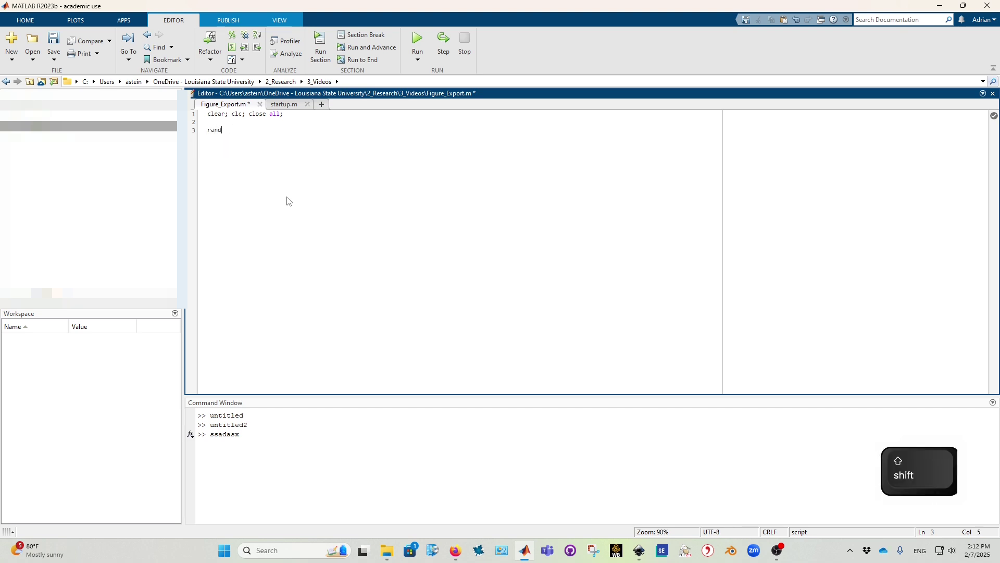
key(Left)
text(100,1)
key(Home)
text(x =)
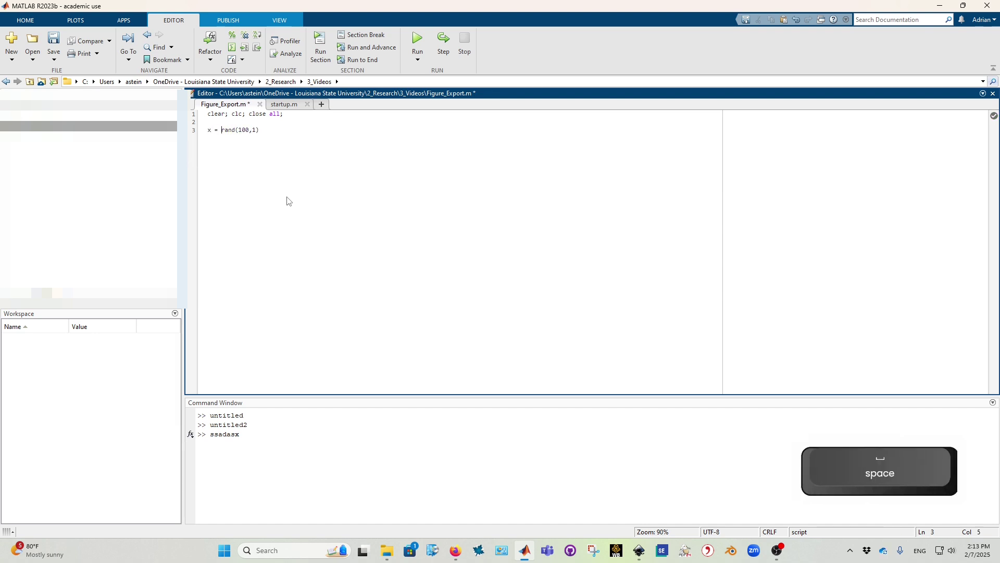
Add y = sin(x) on line 4 and, after a blank line, plot(x,y) on line 6.
key(Down)
text(y = sin()
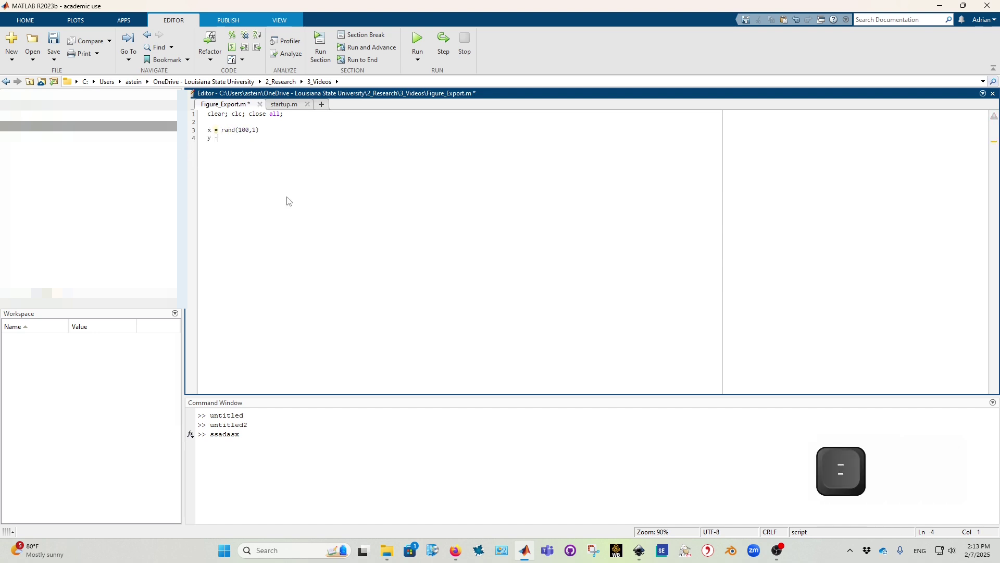
key(BackSpace)
key(BackSpace)
key(BackSpace)
key(BackSpace)
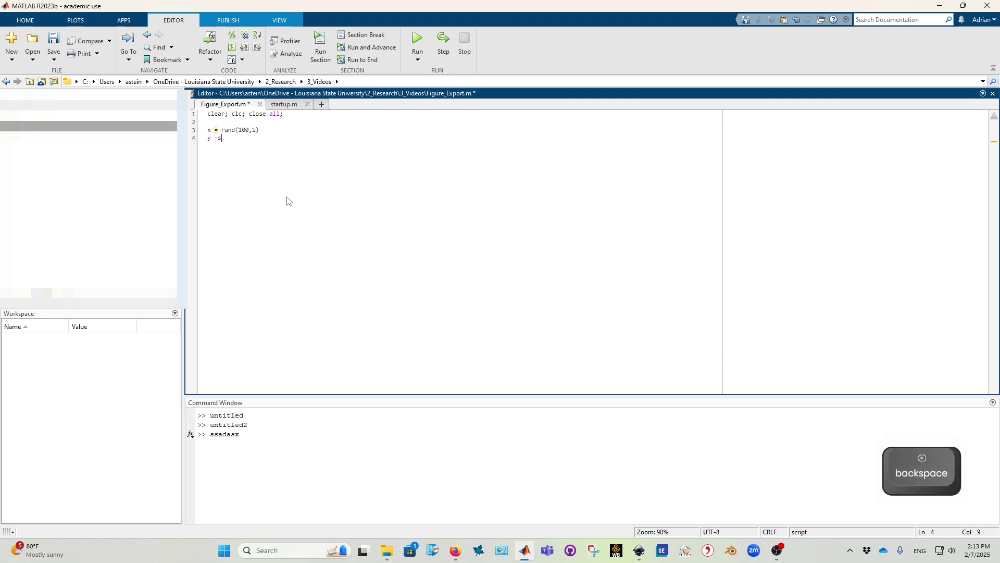
text(= sin(x))
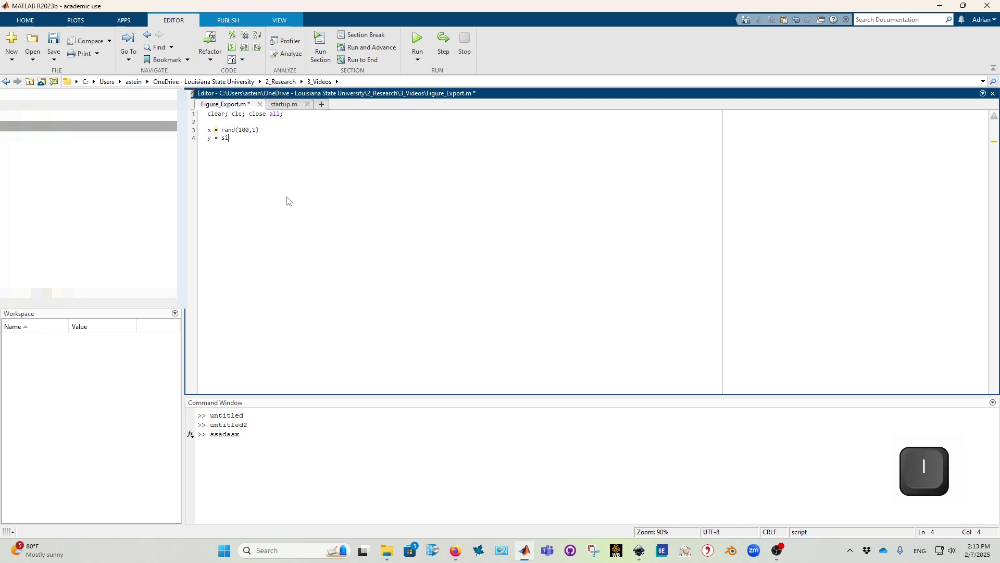
key(Return)
key(Return)
text(p)
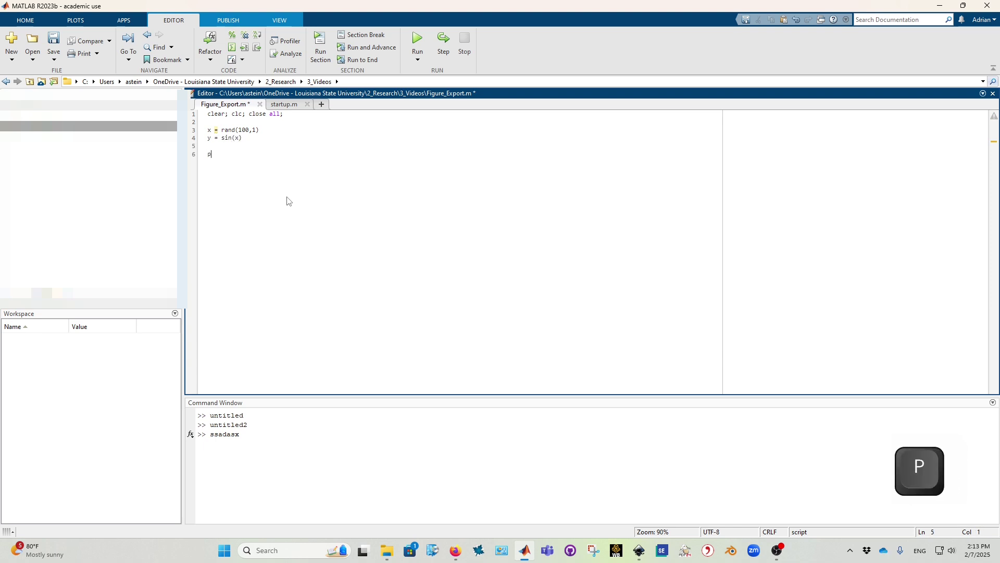
text(lot(x,y)
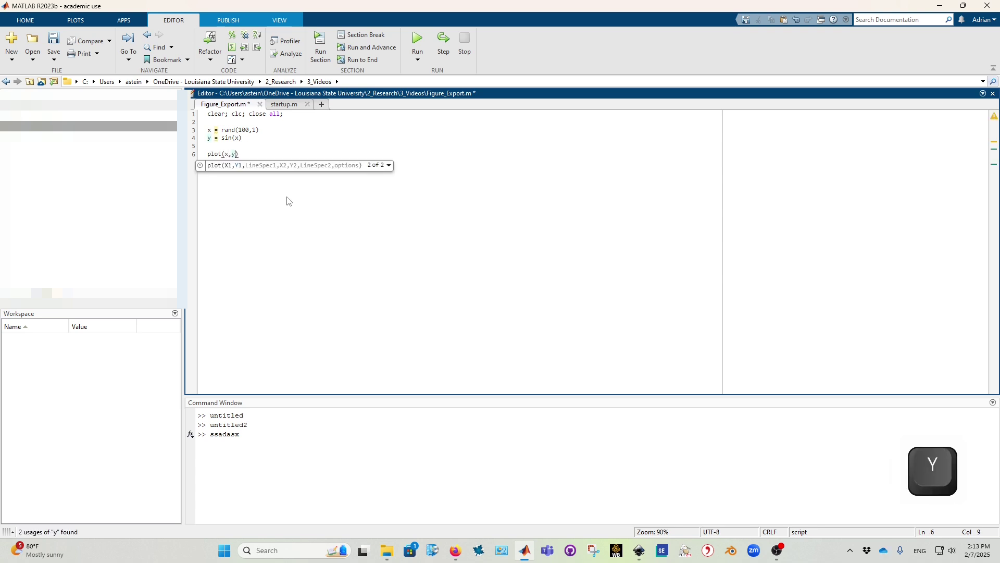
Run the whole script, save Figure_Export.m and bring up the resulting figure window.
key(ctrl+a)
key(F9)
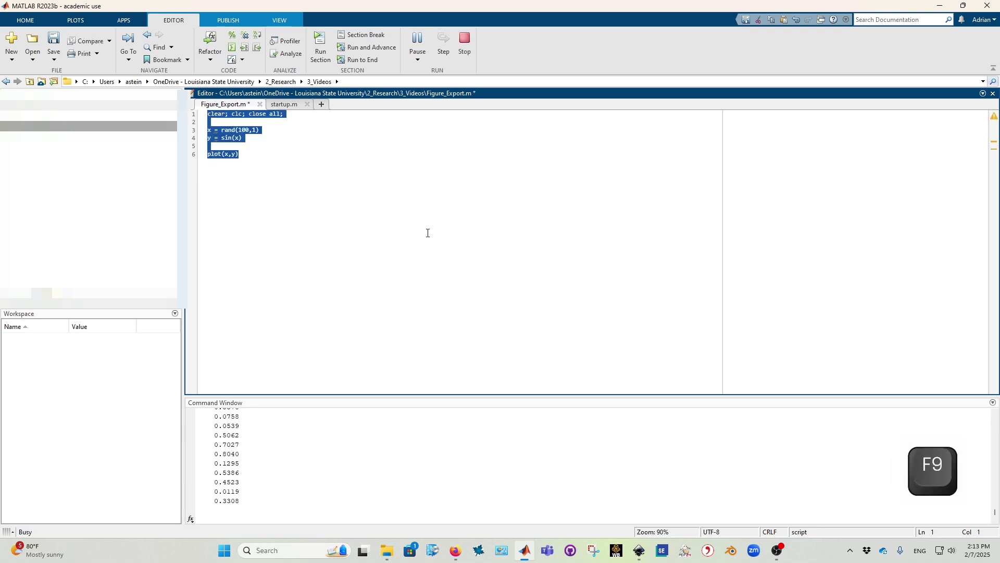
click(592, 264)
key(ctrl+s)
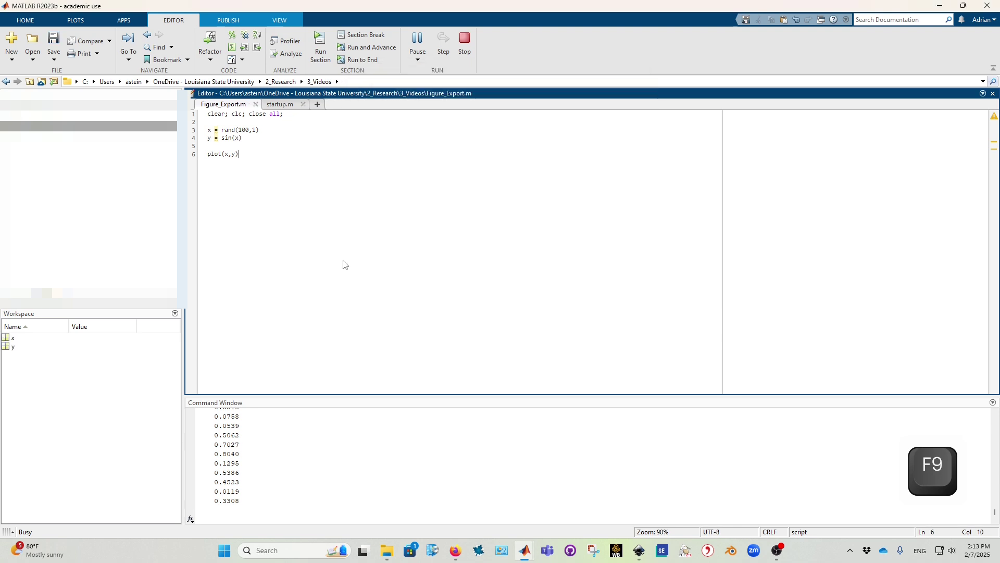
mouse_move(525, 551)
click(578, 503)
drag(551, 77, 522, 122)
Change the definition of x on line 3 to linspace(0,100,101).
click(235, 132)
drag(222, 129, 334, 139)
key(Left)
key(Delete)
key(Delete)
key(Delete)
key(Delete)
text(linspace)
key(Right)
key(Right)
key(Right)
key(BackSpace)
key(BackSpace)
key(BackSpace)
text(0)
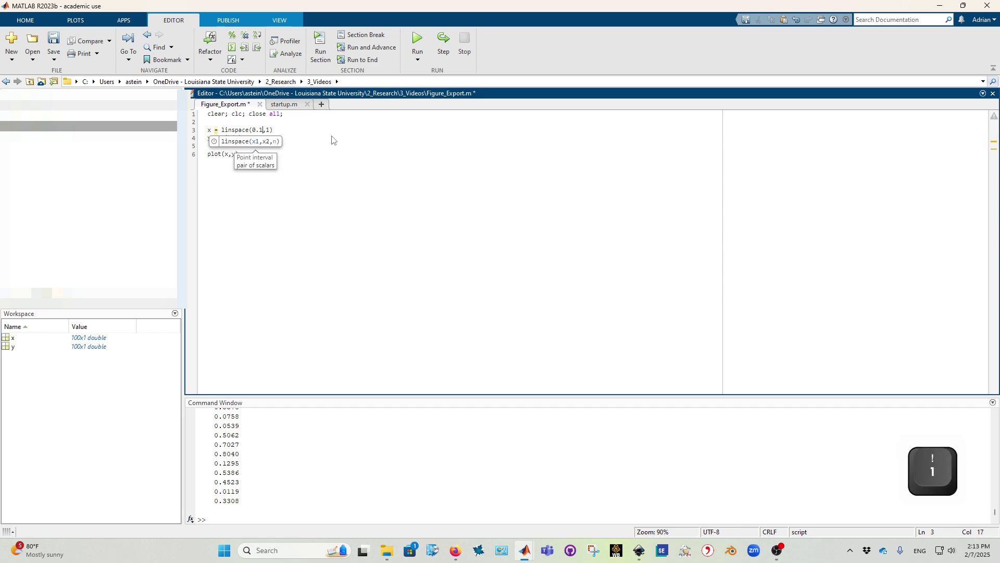
text(,1)
key(Right)
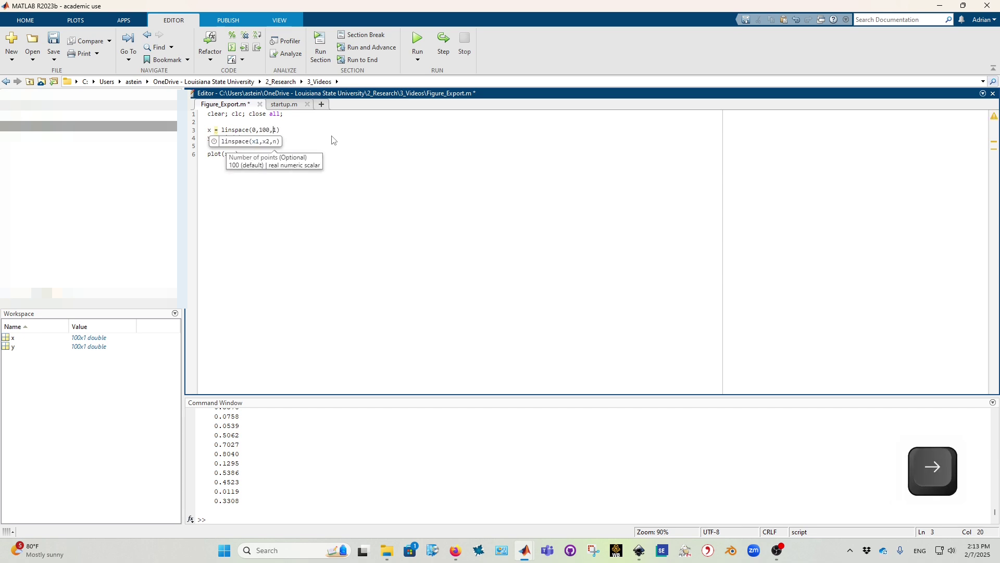
key(End)
Run the complete edited script and reposition the Figure 1 window to inspect the sine plot.
key(ctrl+a)
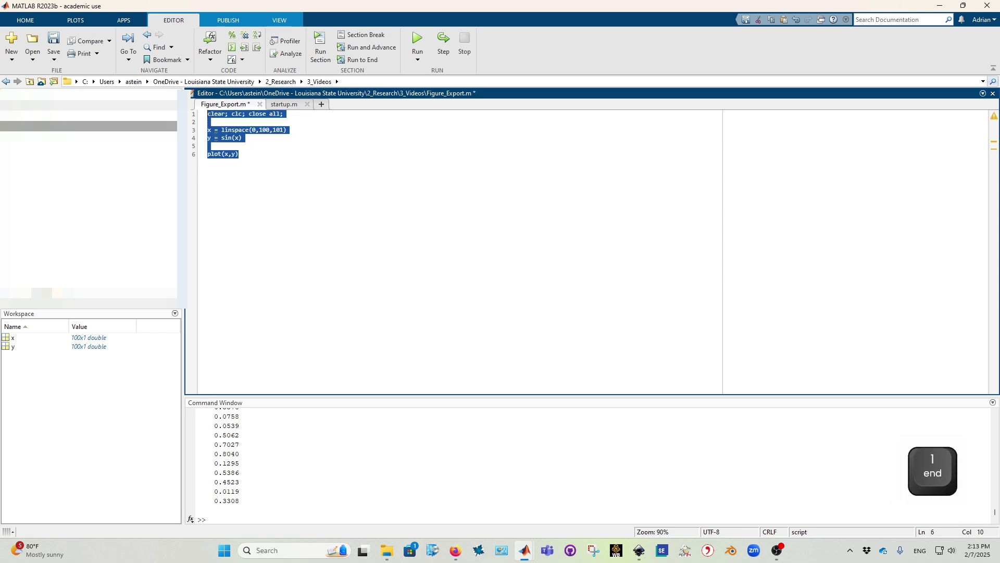
key(F9)
drag(526, 76, 548, 92)
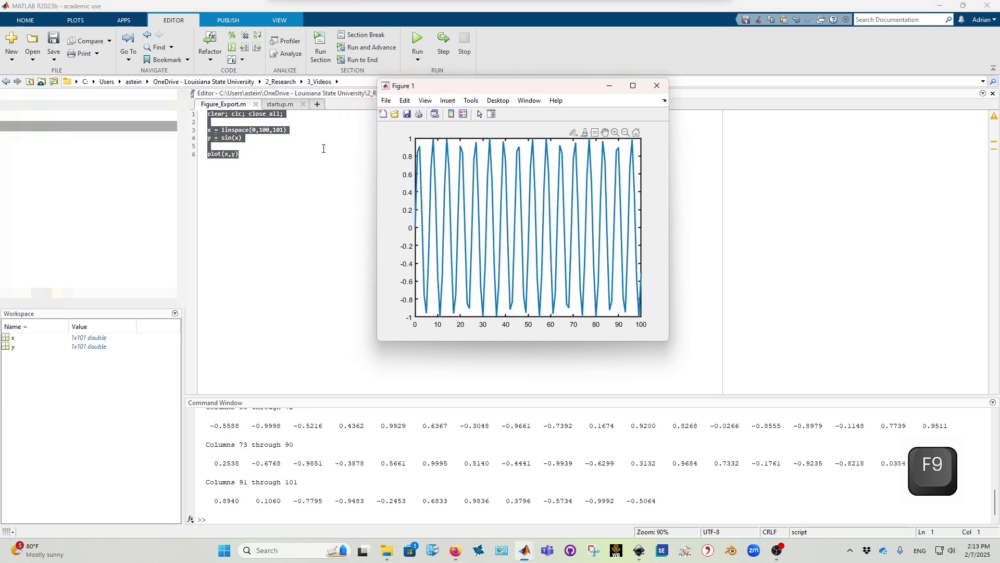
Define y2 = cos(x) on the empty line 5, directly above the plot command.
click(261, 150)
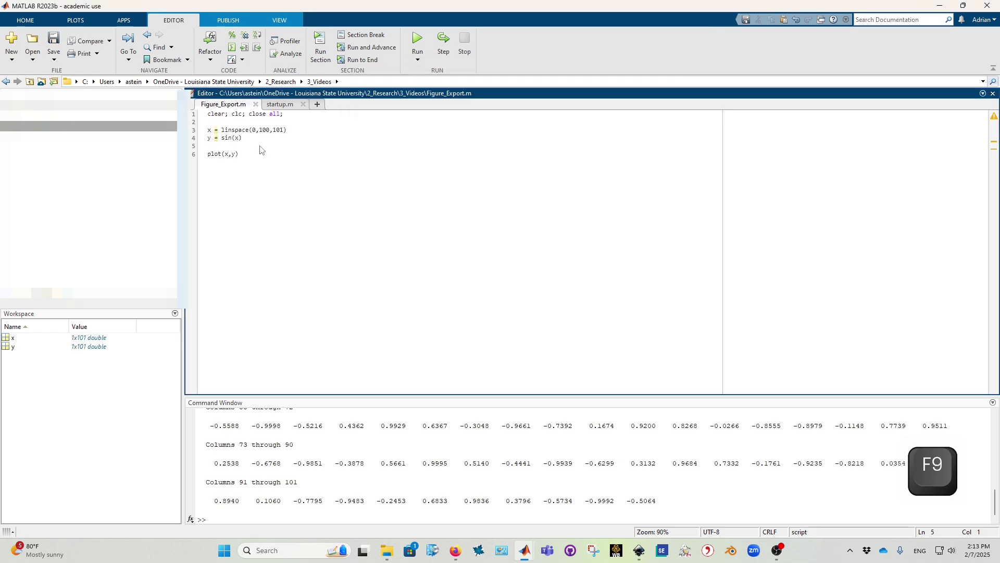
text(y2 = cos(x))
key(Down)
Add hold on and plot(x,y2) below plot(x,y), and run the script.
key(Return)
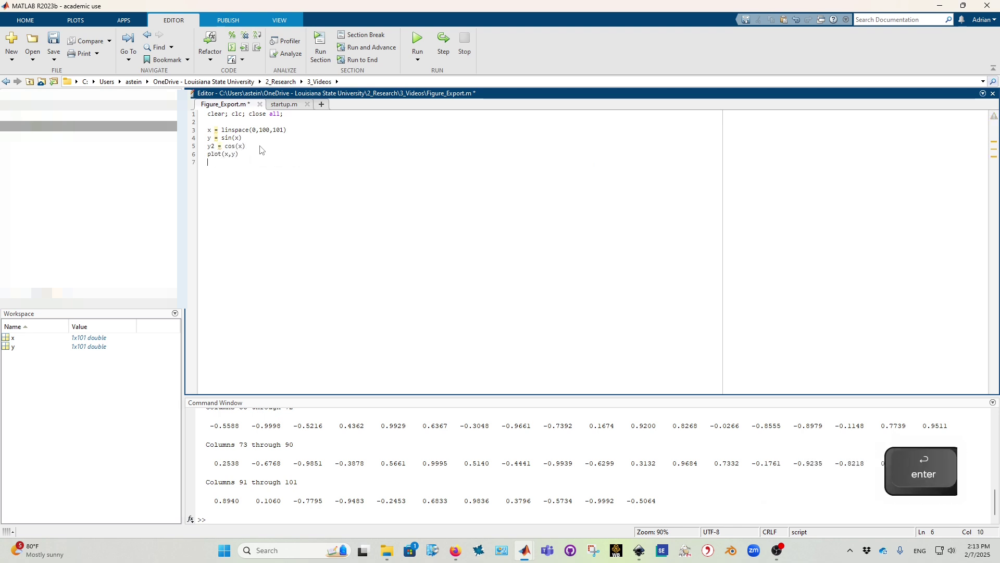
text(hold on)
key(Return)
text(plot(x,y2))
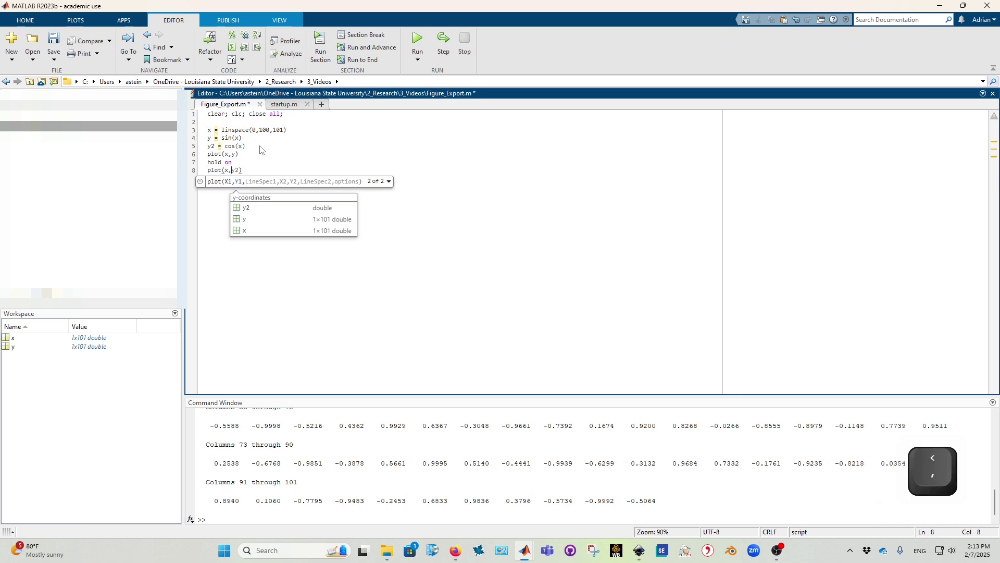
click(423, 42)
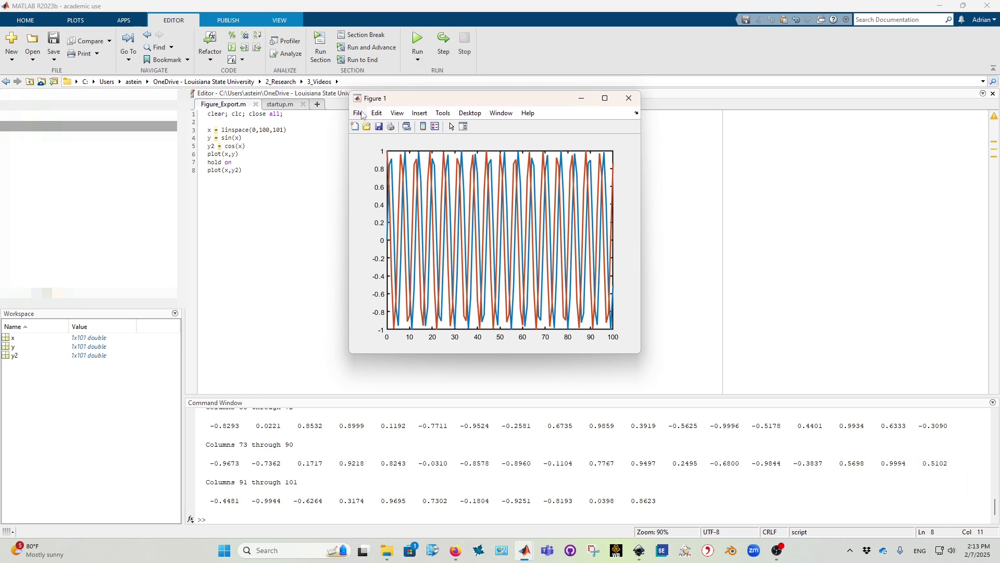
Save the two-curve figure as a Scalable Vector Graphics file named untitled in the 3_Videos folder.
click(359, 113)
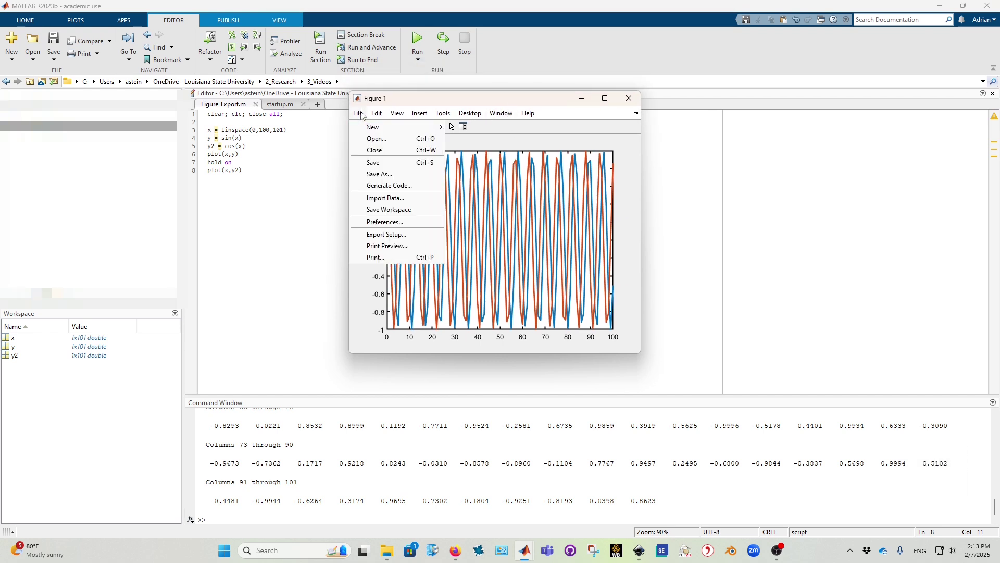
click(372, 177)
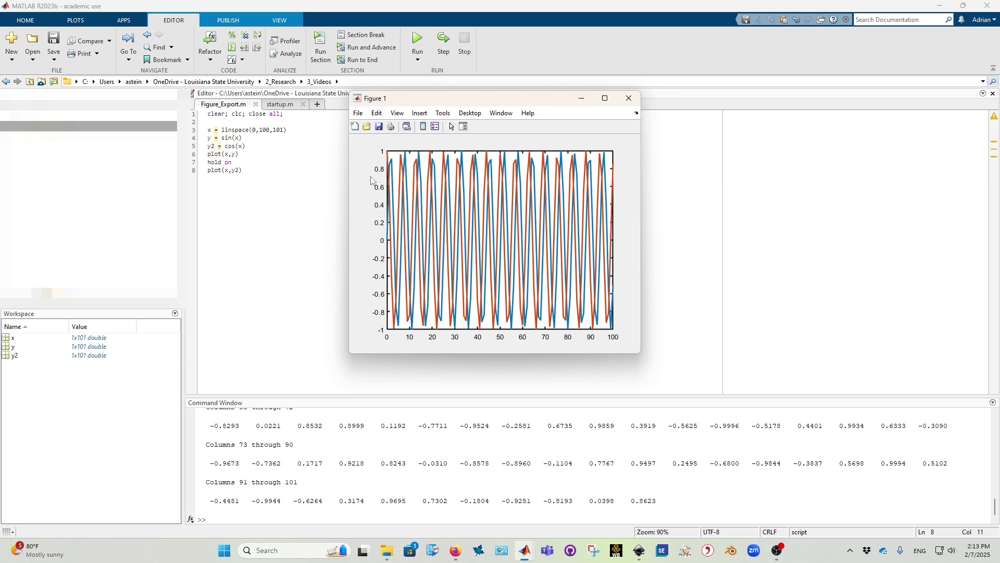
click(483, 327)
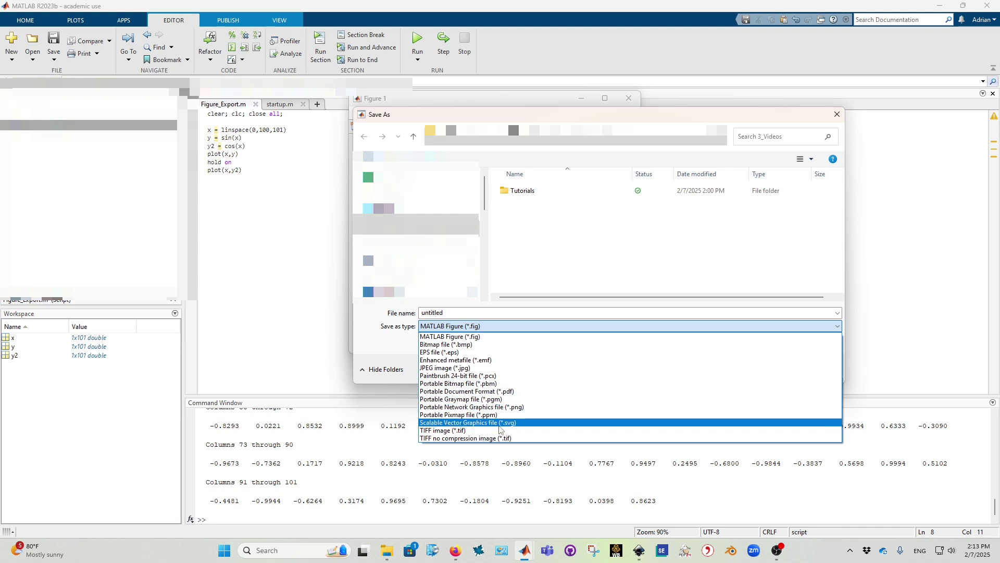
click(499, 423)
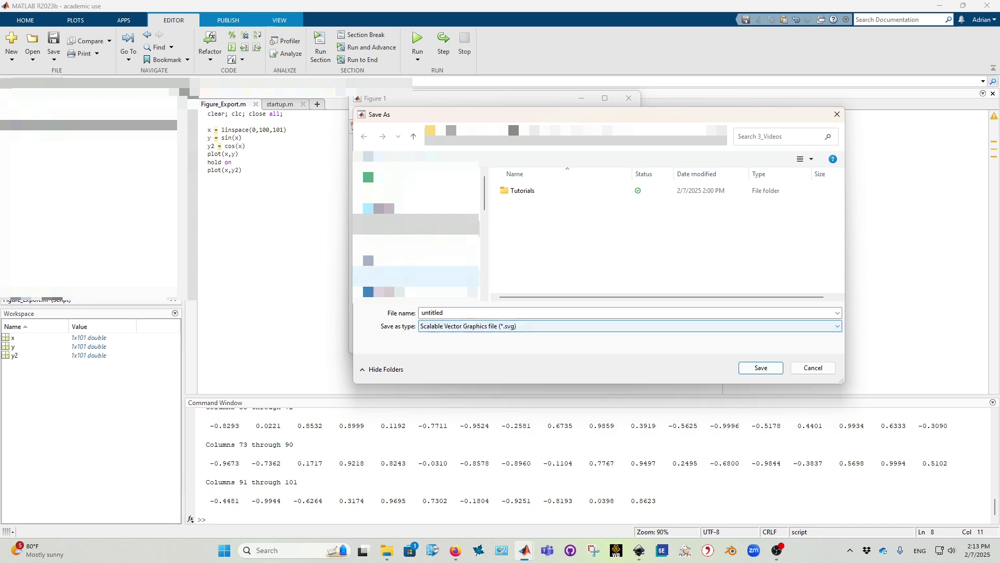
click(760, 368)
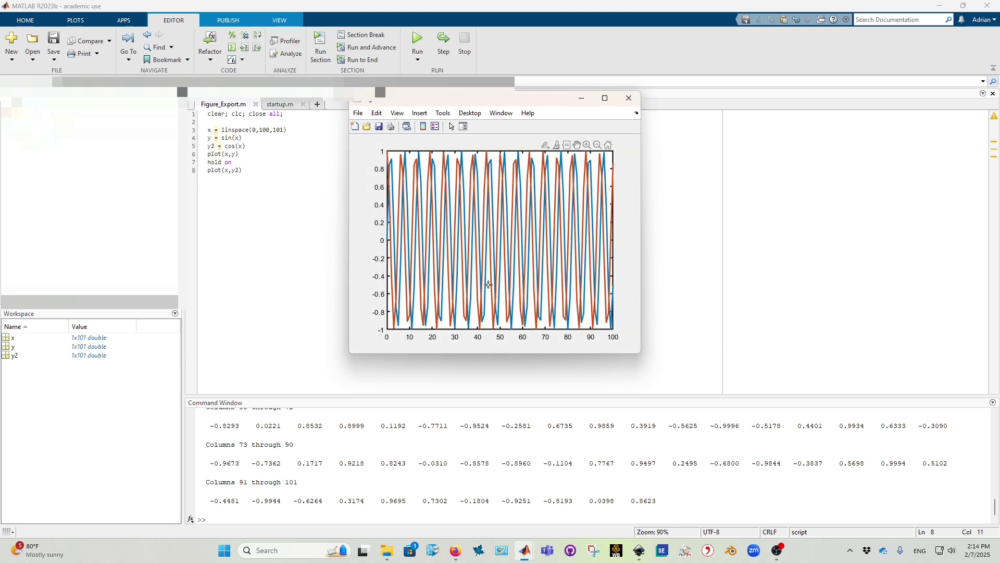
Run the default plot settings from line 8 to the end of the code in startup.m.
click(286, 106)
drag(209, 324, 192, 173)
key(F9)
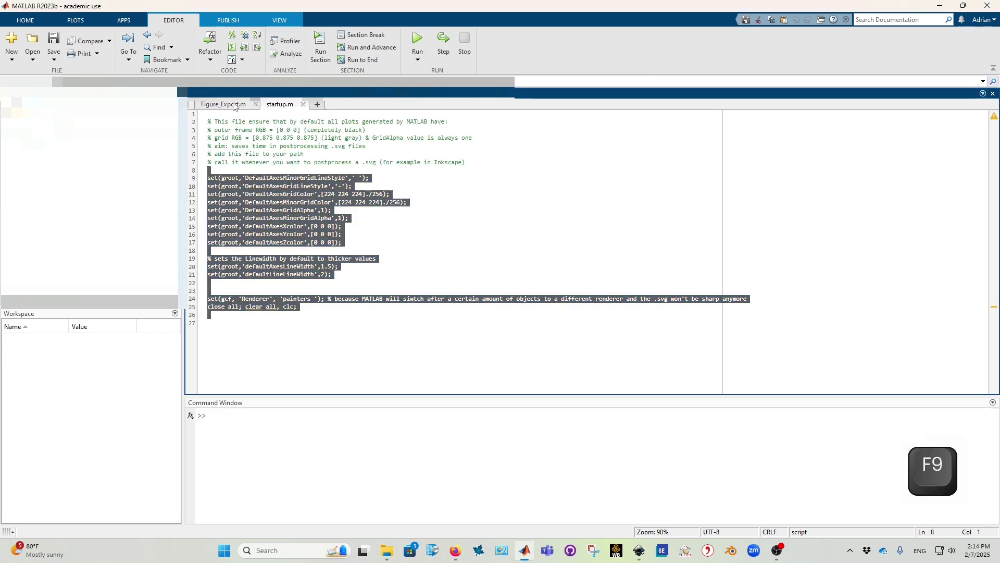
Return to Figure_Export.m and run the whole script again to regenerate the figure.
click(234, 107)
key(ctrl+a)
key(F9)
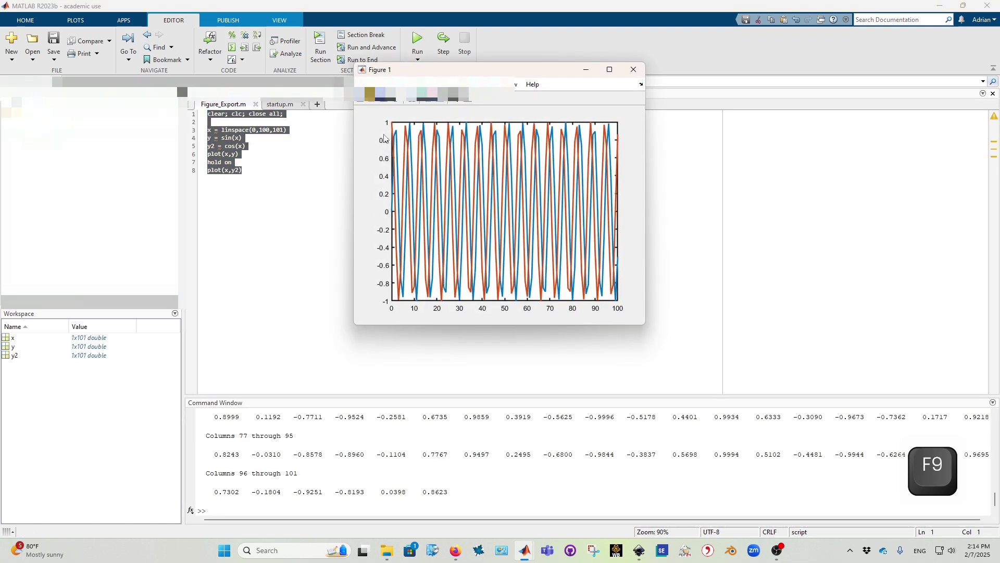
Switch to File Explorer and open the untitled SVG from the 3_Videos folder in Inkscape.
click(387, 551)
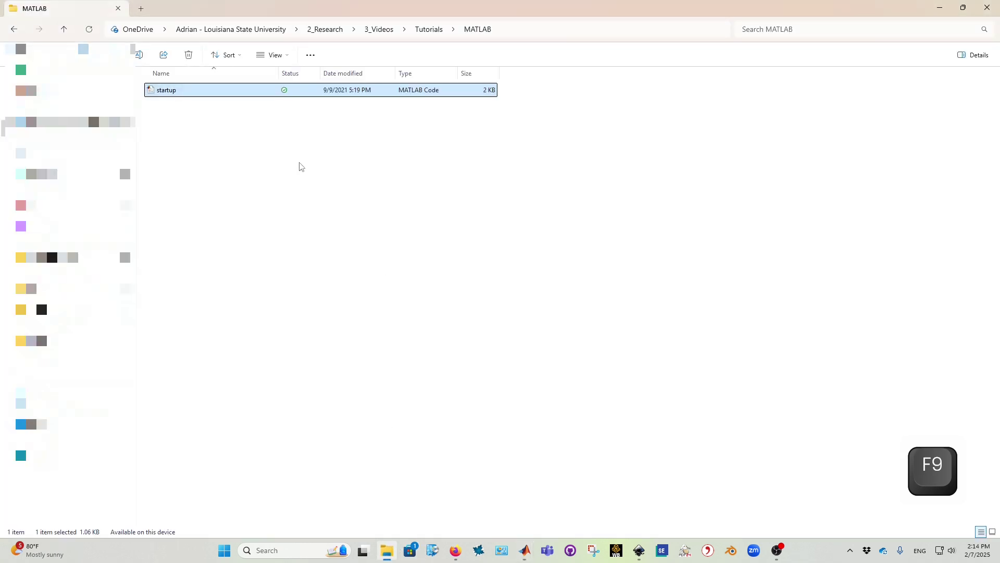
click(424, 32)
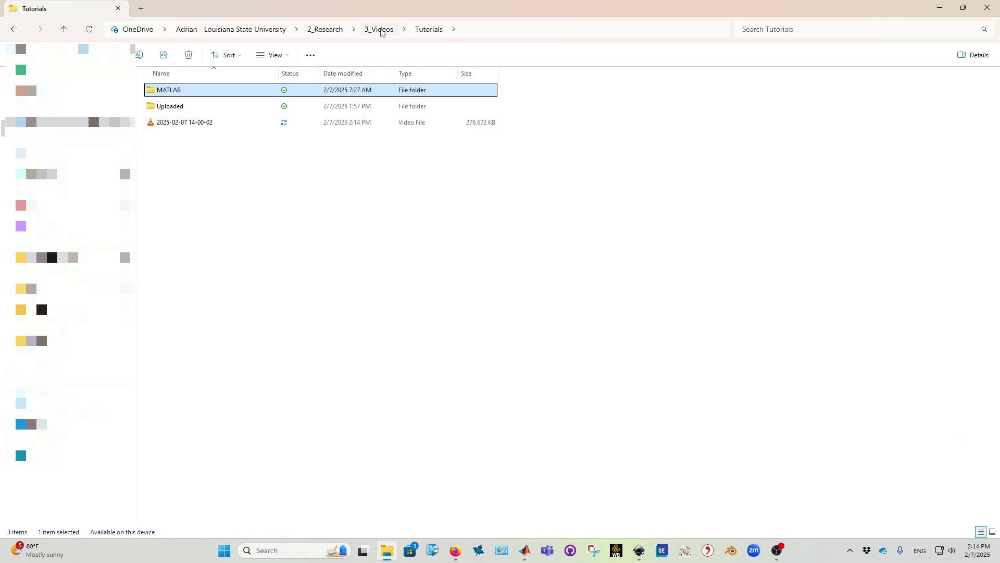
click(379, 29)
double_click(250, 140)
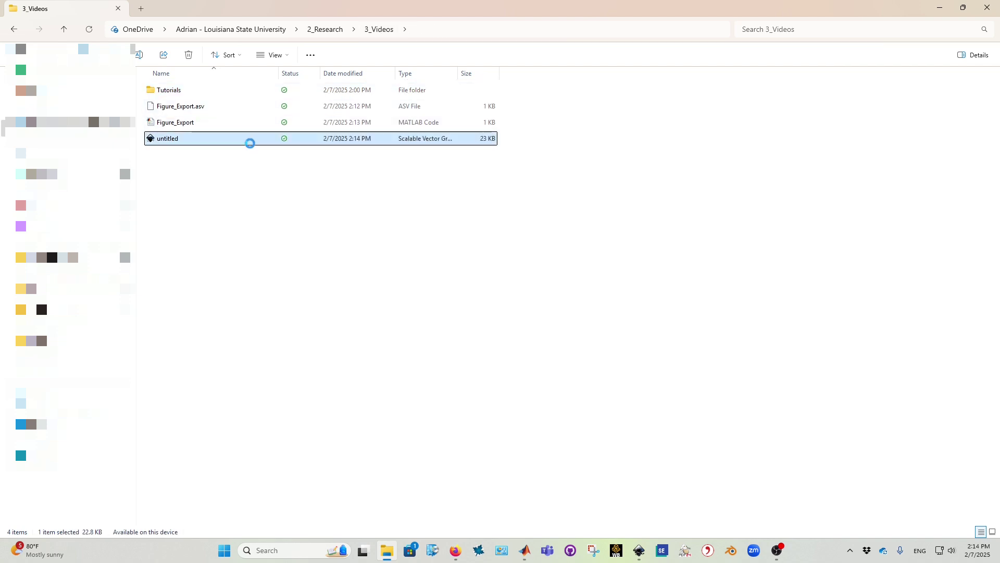
mouse_move(639, 548)
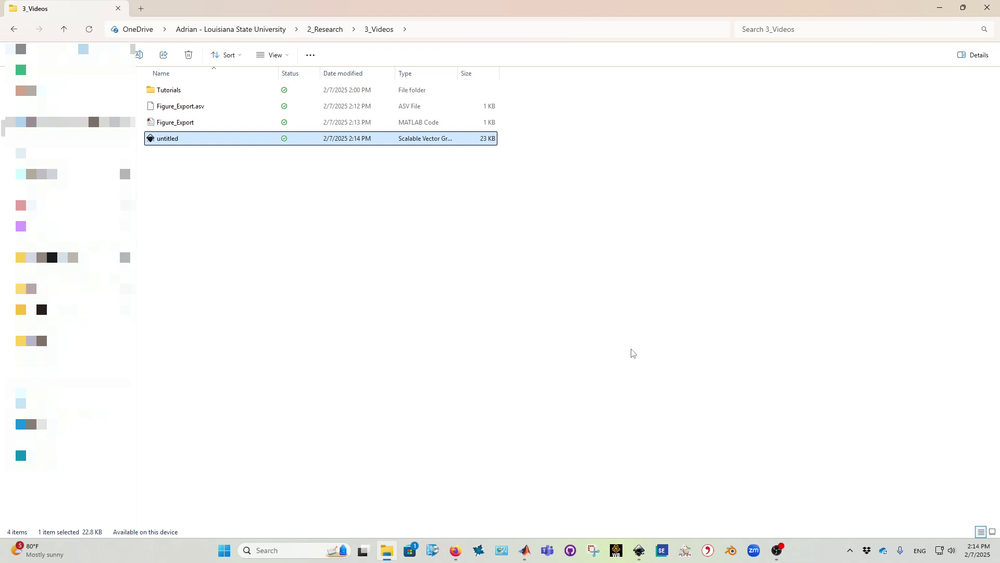
click(432, 10)
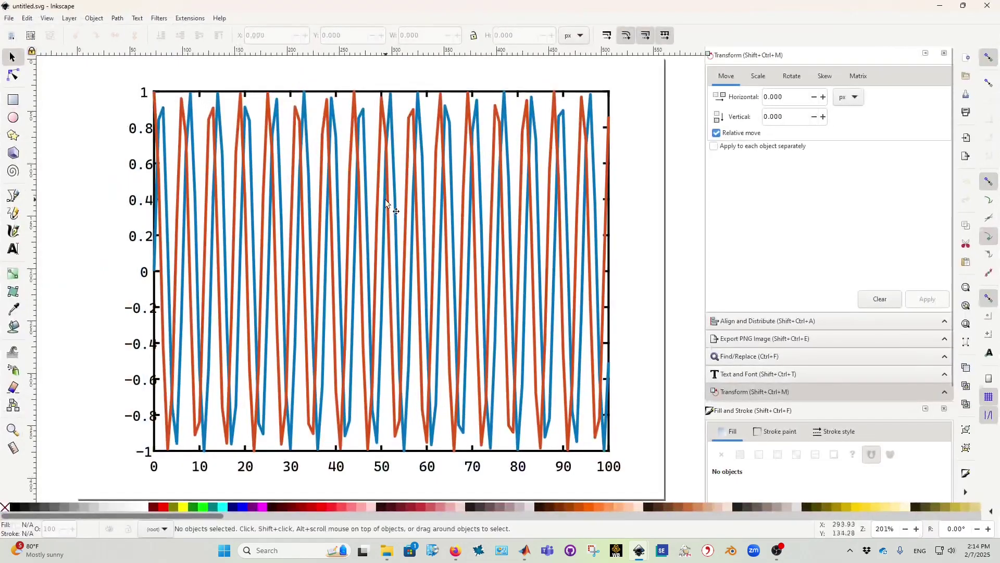
Move the imported plot to about X 34, Y -7 px and ungroup it repeatedly into separate objects.
click(582, 277)
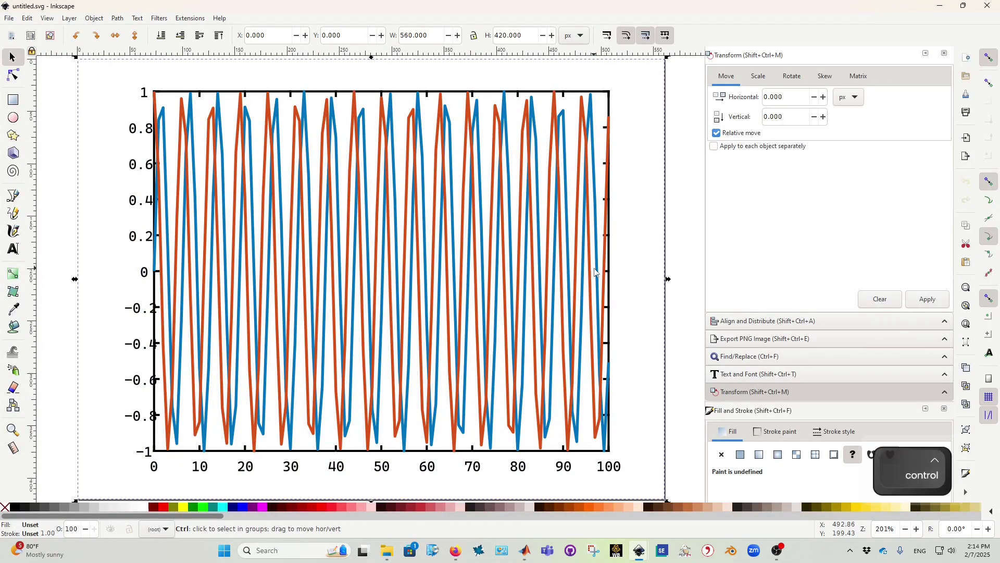
ctrl+scroll(582, 278, down, 3)
mouse_move(483, 257)
mouse_down()
mouse_move(402, 233)
mouse_move(511, 297)
mouse_move(495, 263)
mouse_up()
key(ctrl+shift+g)
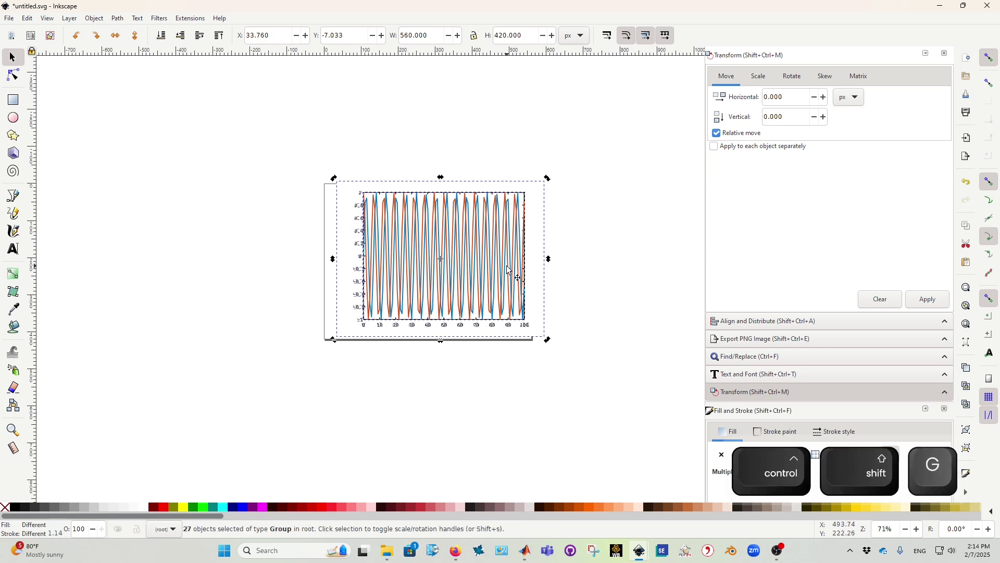
key(ctrl+shift+g)
Pull the two white background rectangles away from the plot and delete them.
ctrl+scroll(525, 293, up, 5)
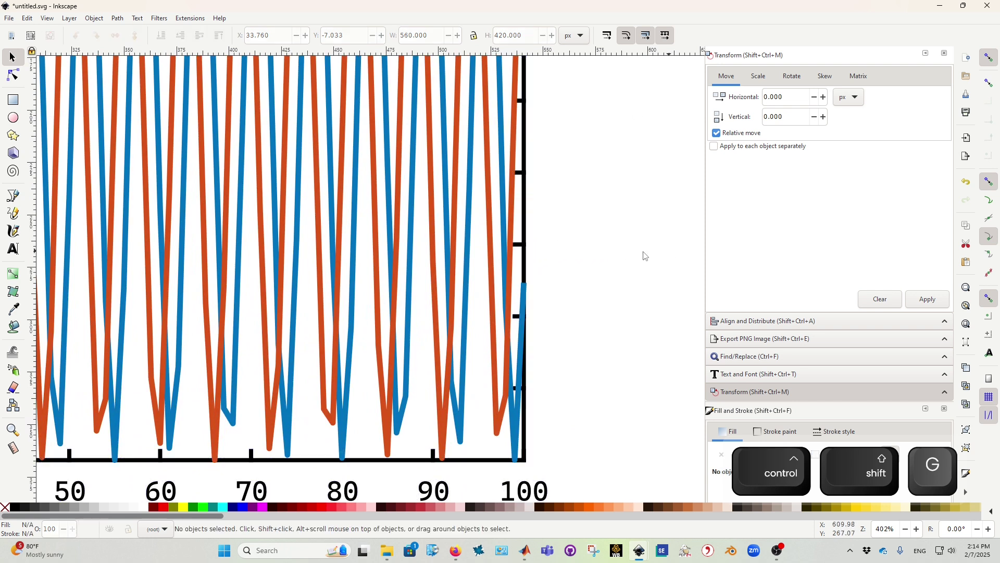
ctrl+scroll(586, 249, down, 6)
click(594, 251)
drag(594, 251, 459, 337)
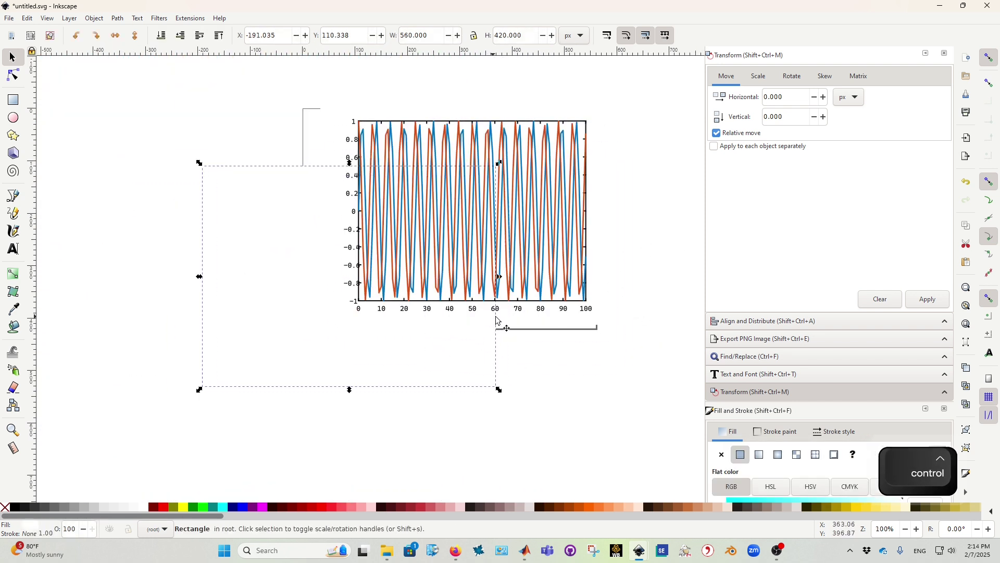
key(Delete)
key(ctrl+z)
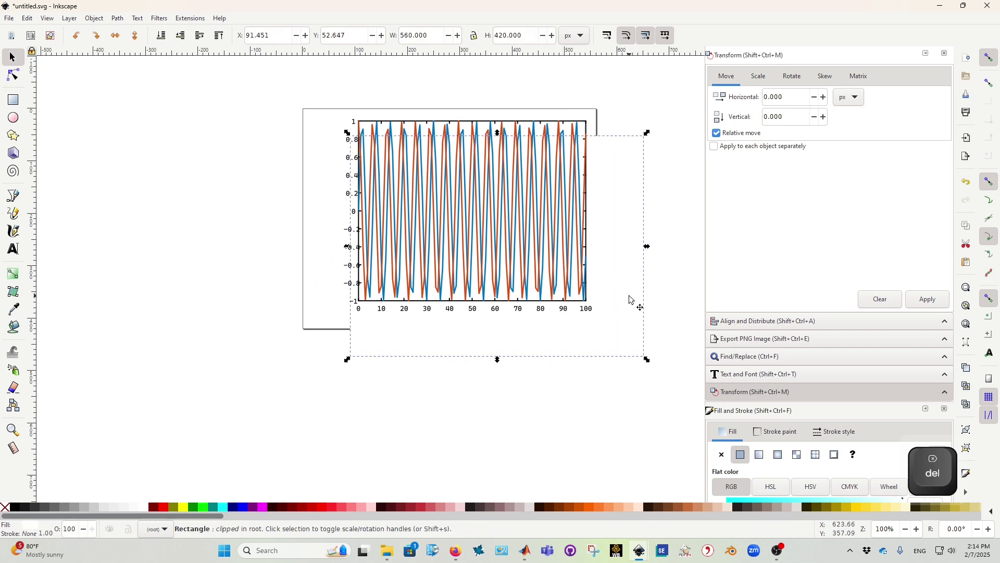
key(ctrl+z)
Move the orange cosine curve up to about X 101, Y -1 px.
click(538, 134)
mouse_move(539, 135)
mouse_down()
mouse_move(555, 180)
mouse_move(537, 123)
mouse_up()
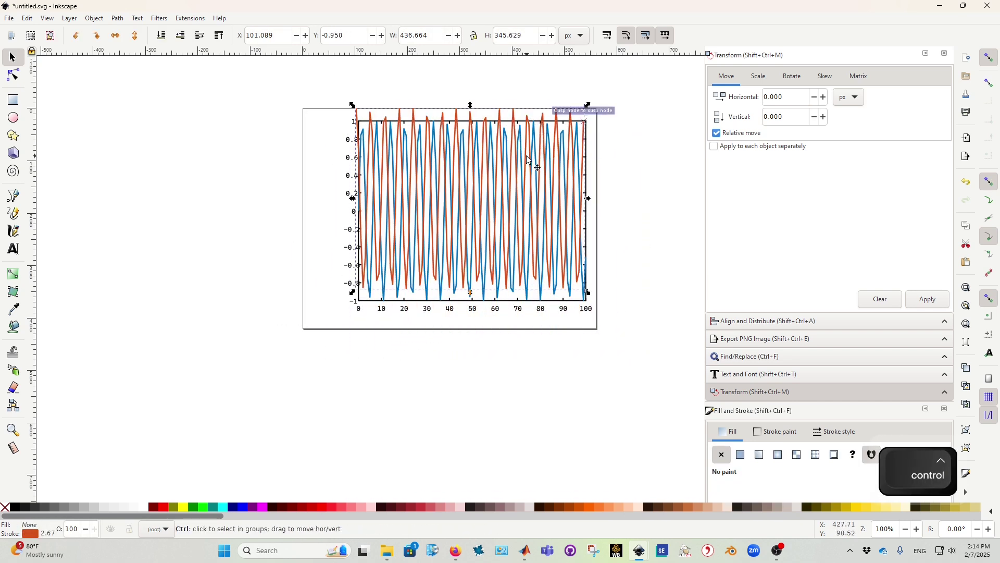
Undo the trial upward and sideways moves of the orange cosine curve so it sits back on the axes.
ctrl+scroll(526, 156, up, 1)
key(ctrl+z)
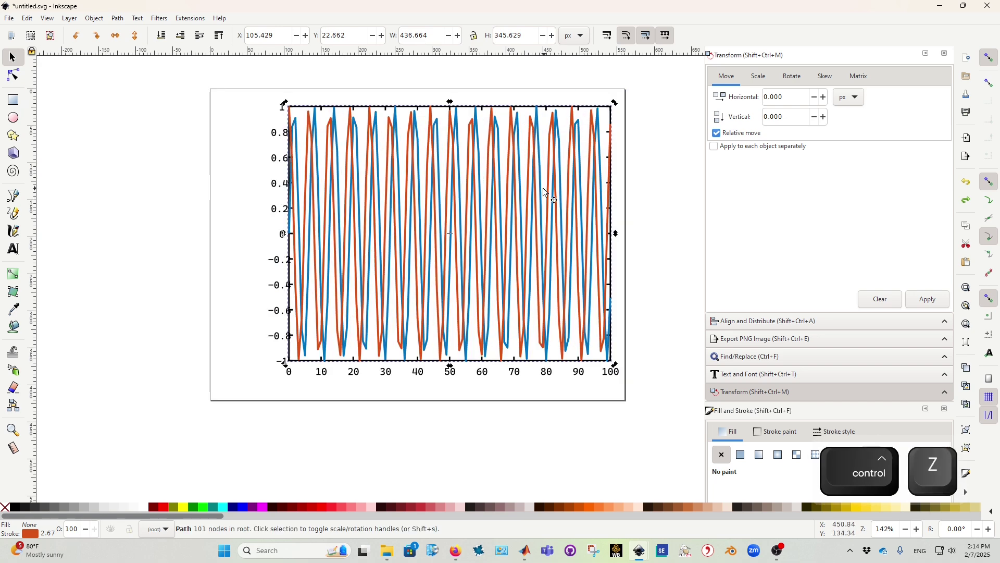
ctrl+scroll(545, 192, up, 3)
ctrl+scroll(487, 160, down, 1)
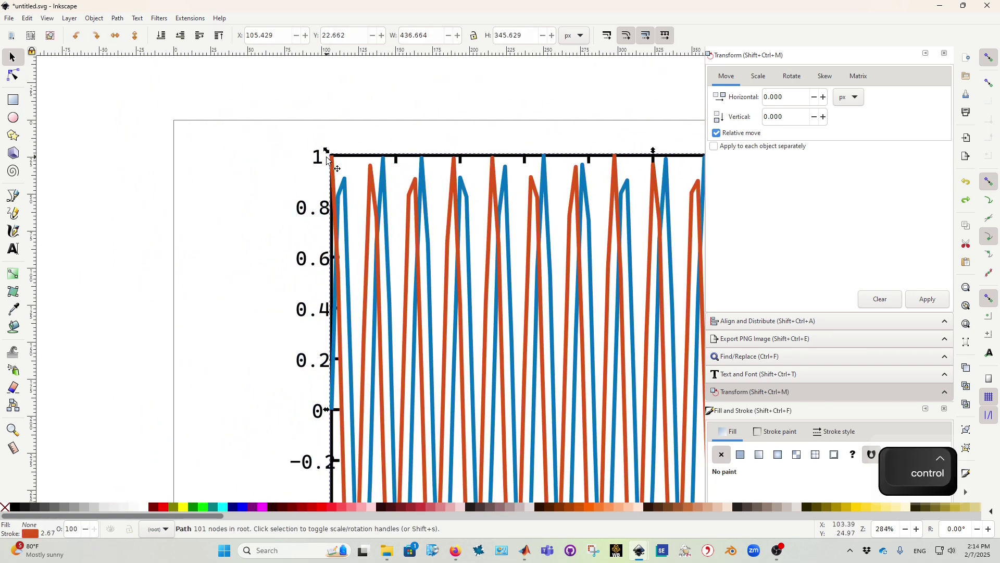
ctrl+scroll(344, 157, up, 4)
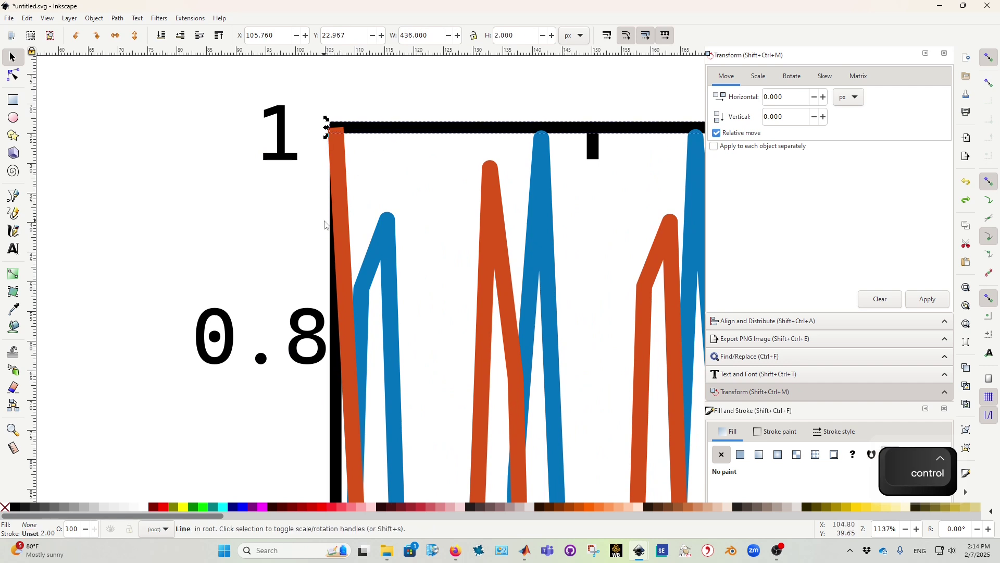
ctrl+scroll(338, 226, down, 4)
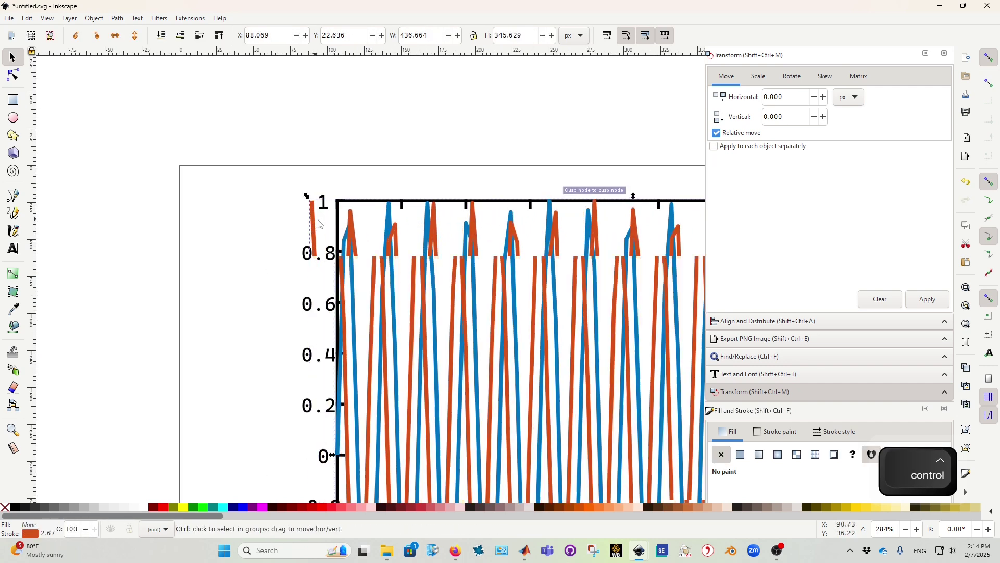
key(ctrl+z)
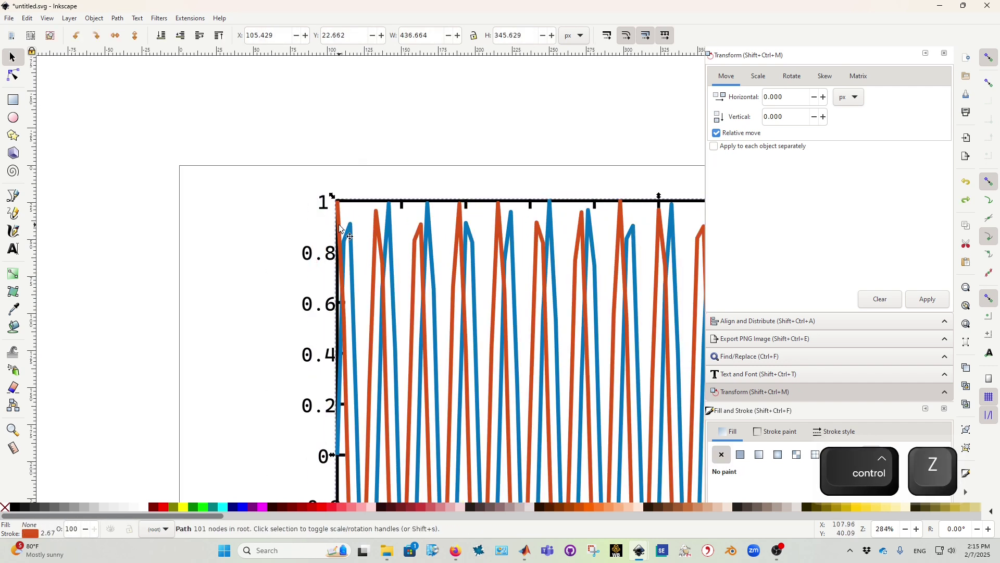
Send the orange and blue curves to the bottom of the stacking order and delete the plot-area background rectangle covering them.
key(End)
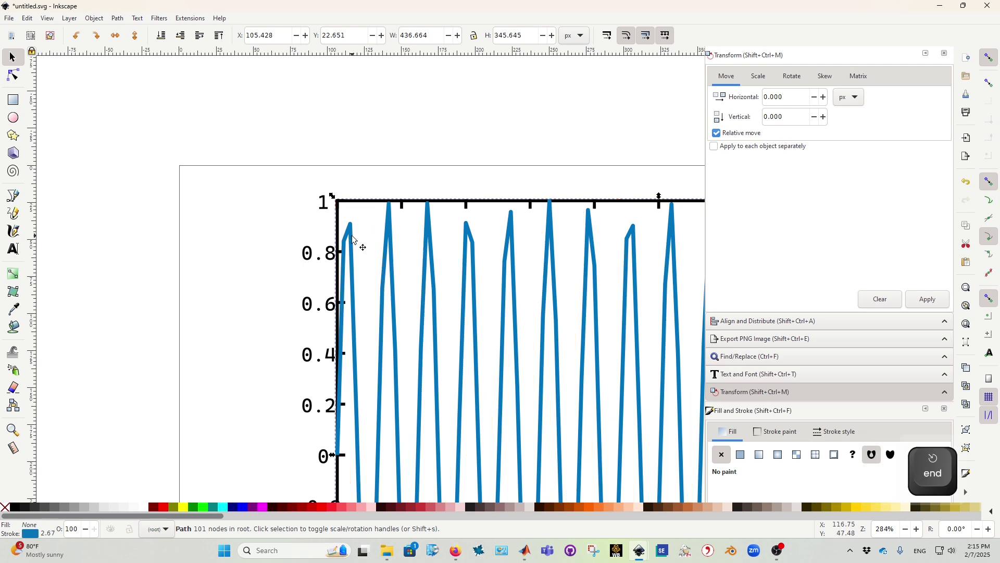
key(Delete)
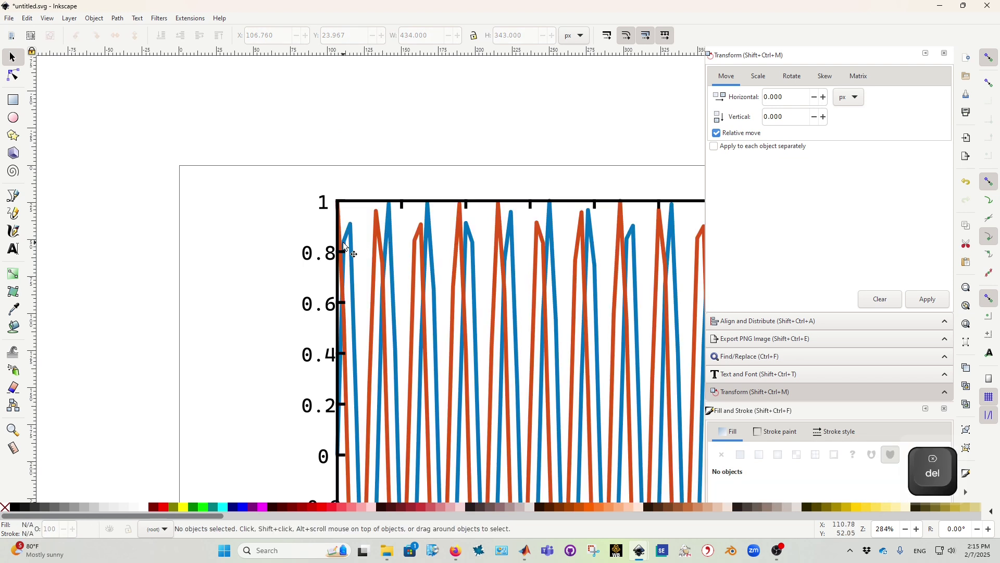
scroll(338, 234, up, 4)
click(347, 193)
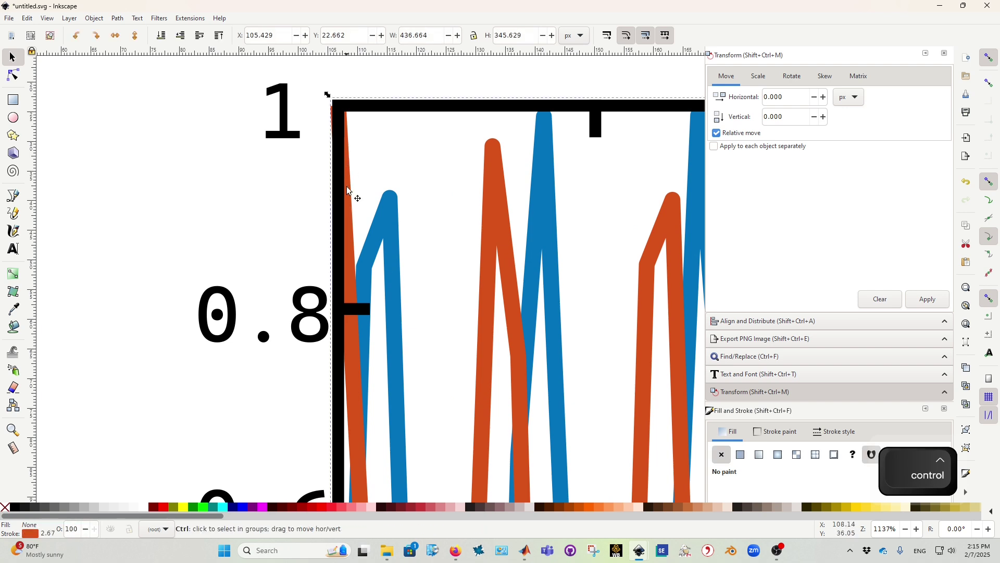
scroll(346, 211, down, 3)
scroll(353, 257, up, 1)
scroll(340, 214, down, 3)
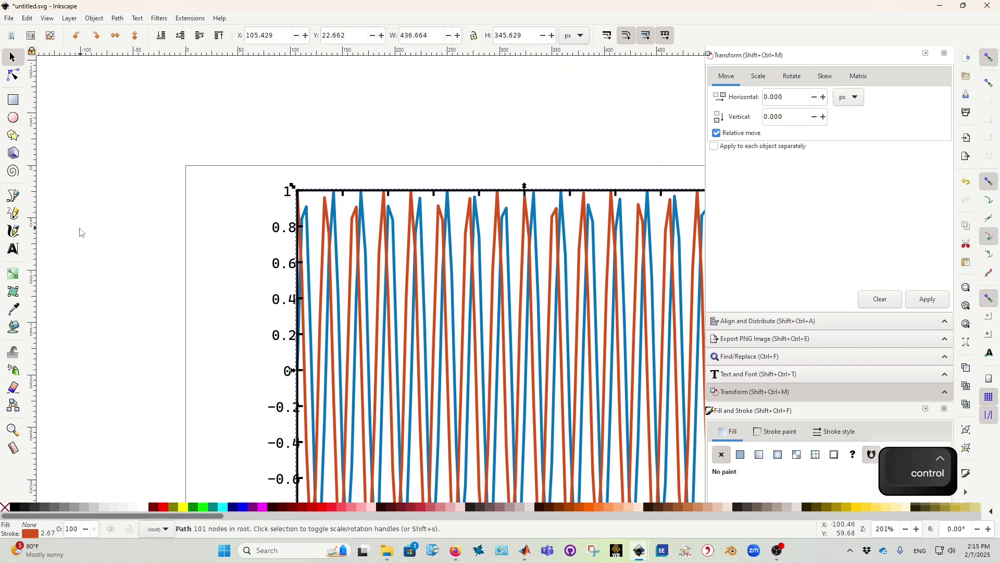
Add 0.8 as new text about 33 px wide beside the y-axis and delete the plot's original 0.8 tick label.
click(14, 250)
click(230, 229)
text(0.8)
key(F1)
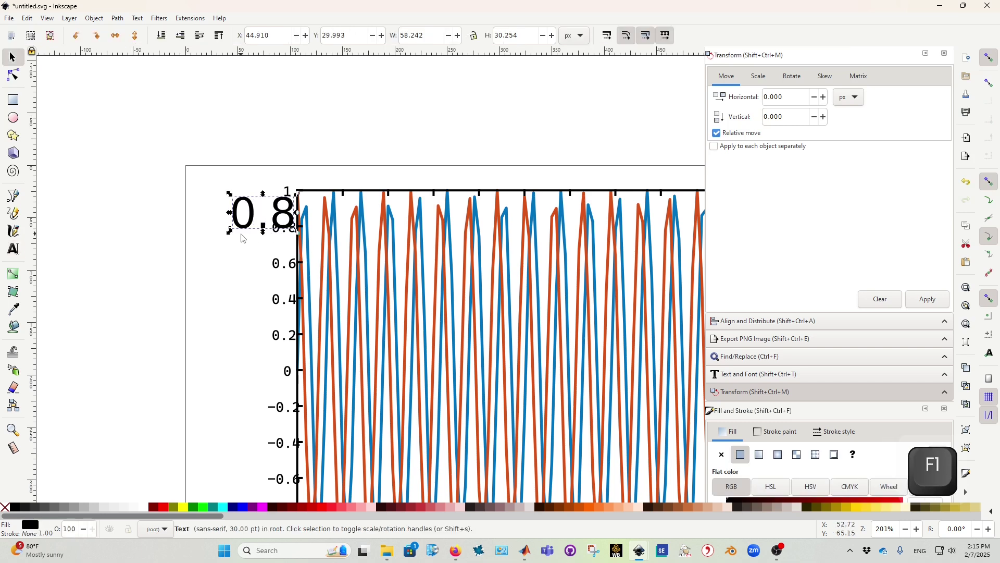
mouse_move(230, 230)
mouse_down()
mouse_move(251, 214)
mouse_move(231, 229)
mouse_move(238, 236)
mouse_up()
scroll(265, 238, up, 3)
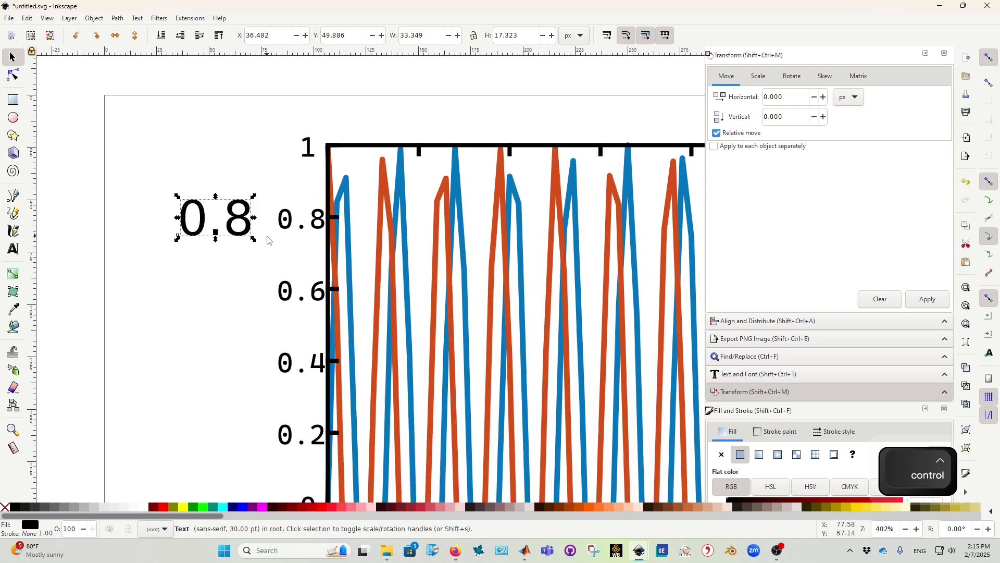
click(343, 213)
key(Delete)
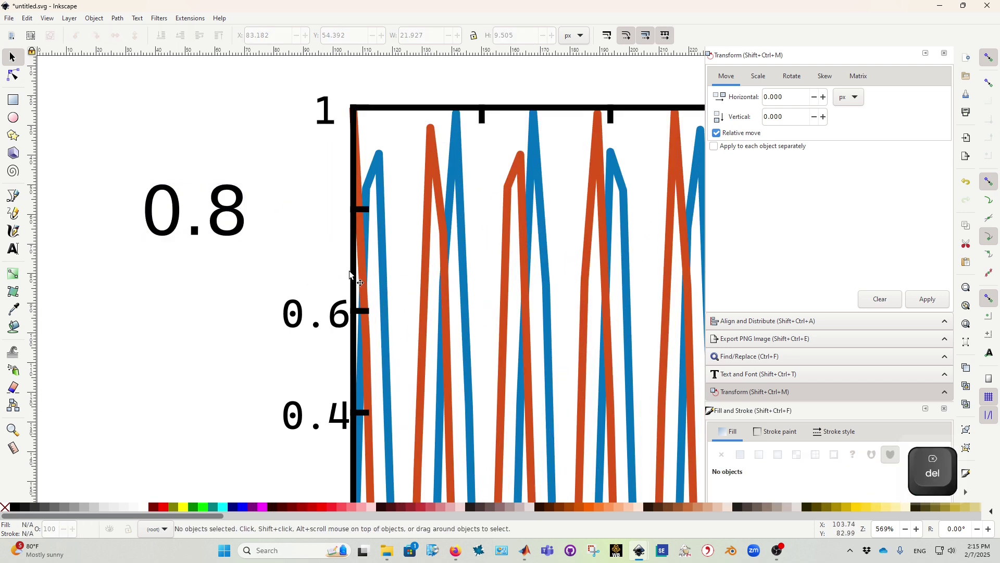
Centre the large 0.8 label vertically on its y-axis tick and align its right edge to the tick's left edge.
drag(245, 233, 310, 256)
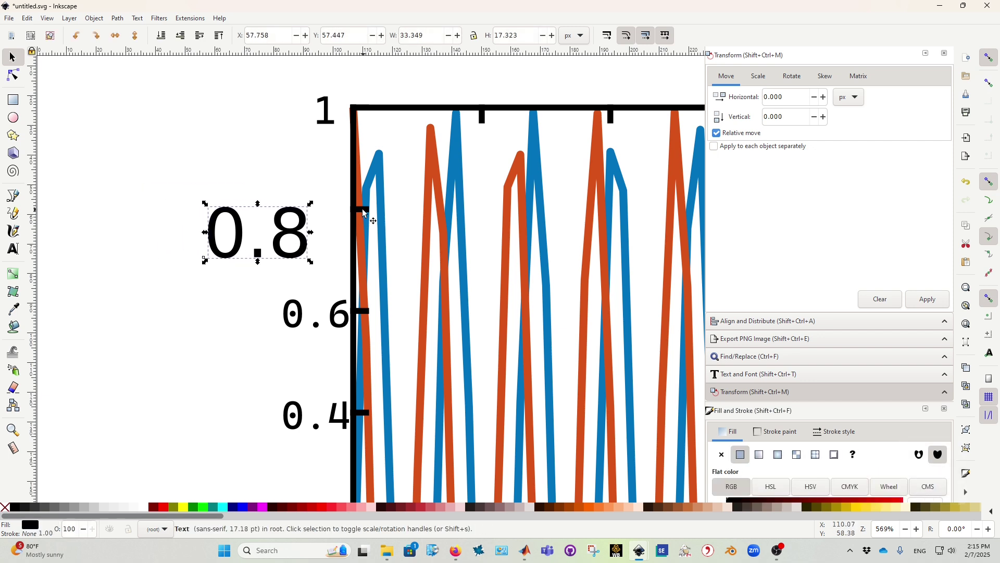
click(367, 211)
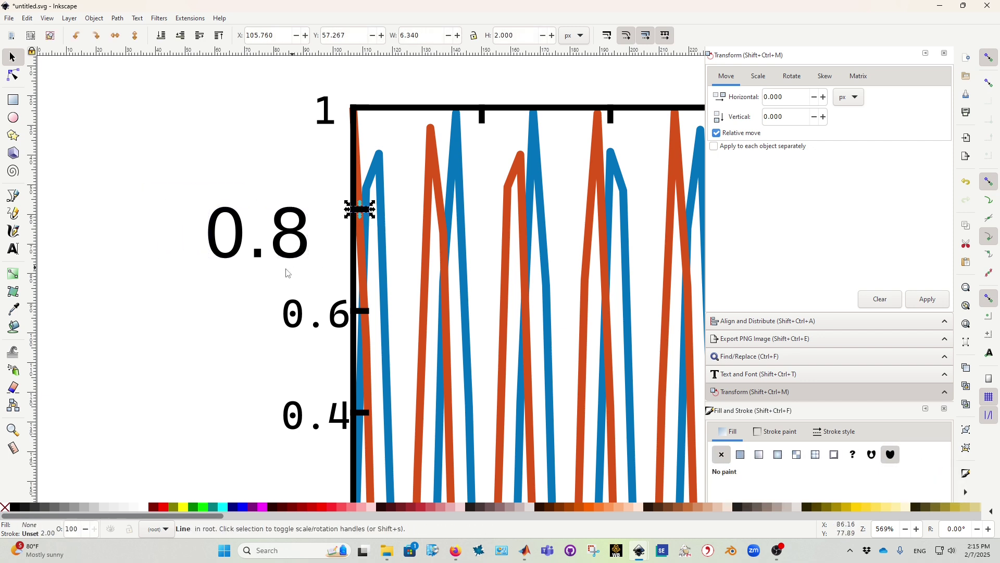
shift+click(300, 242)
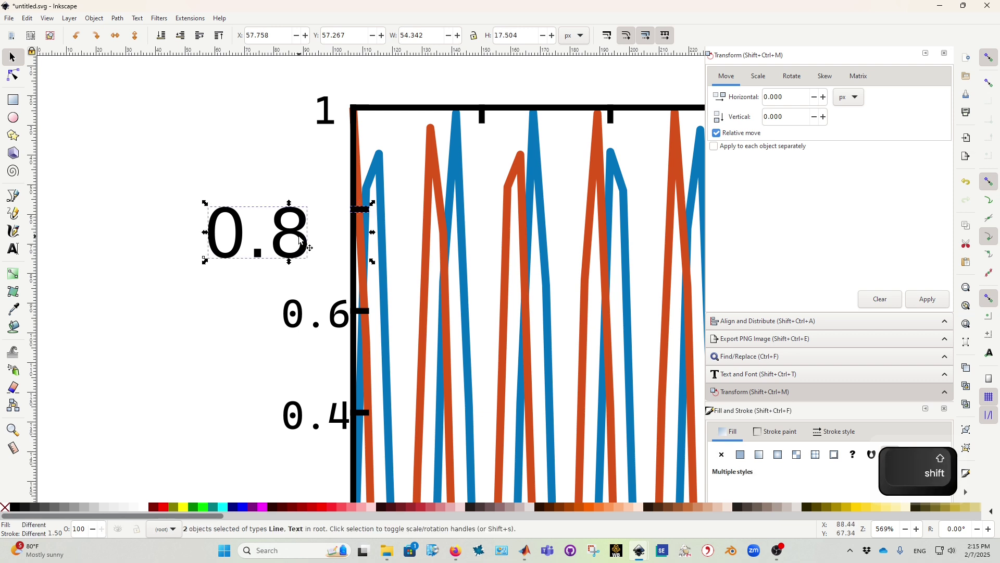
key(ctrl+shift+a)
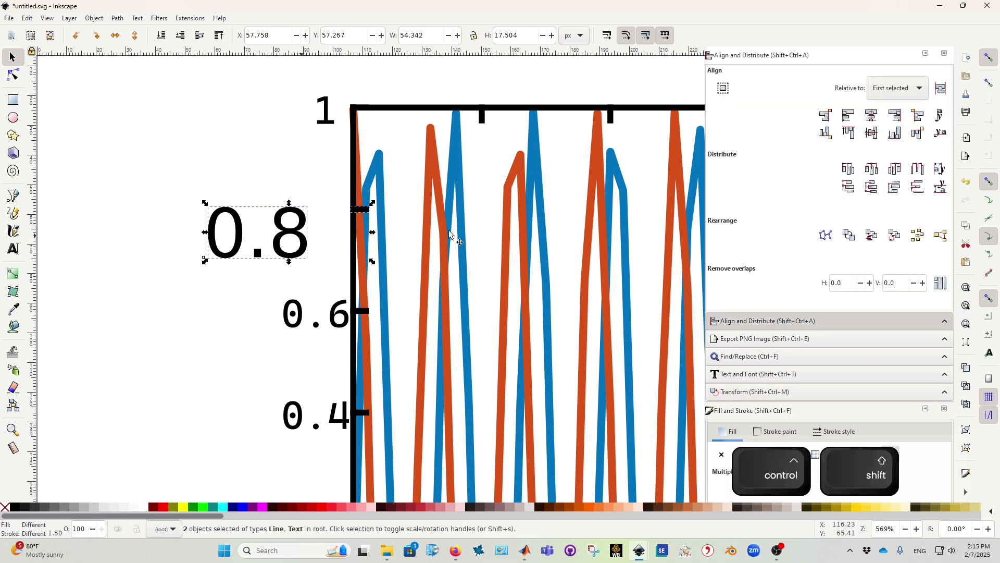
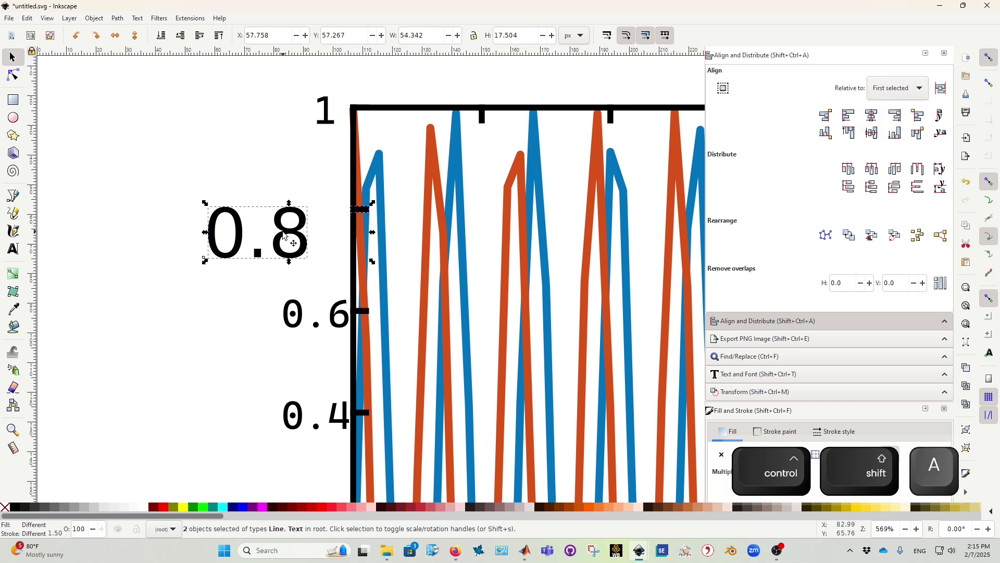
click(872, 133)
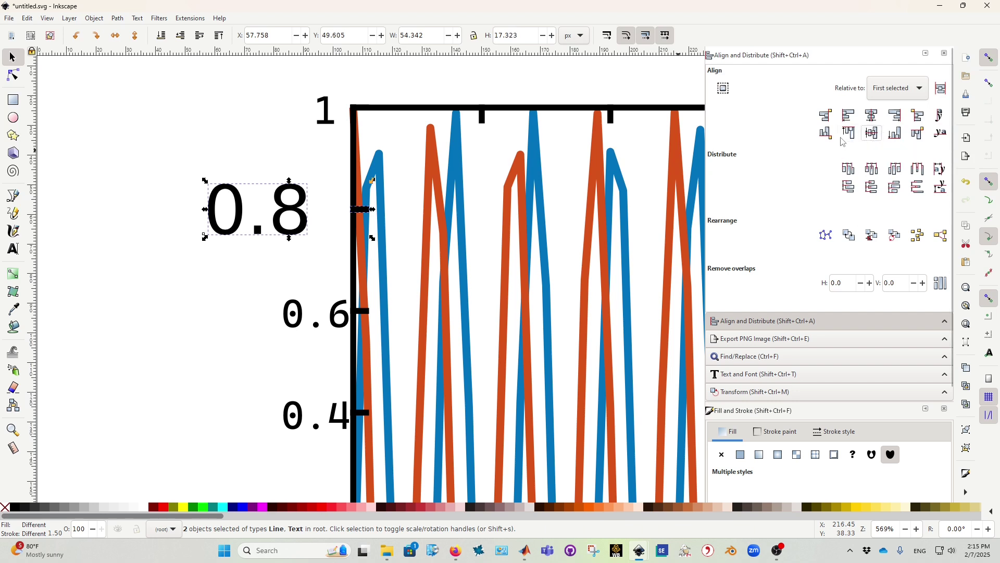
click(826, 116)
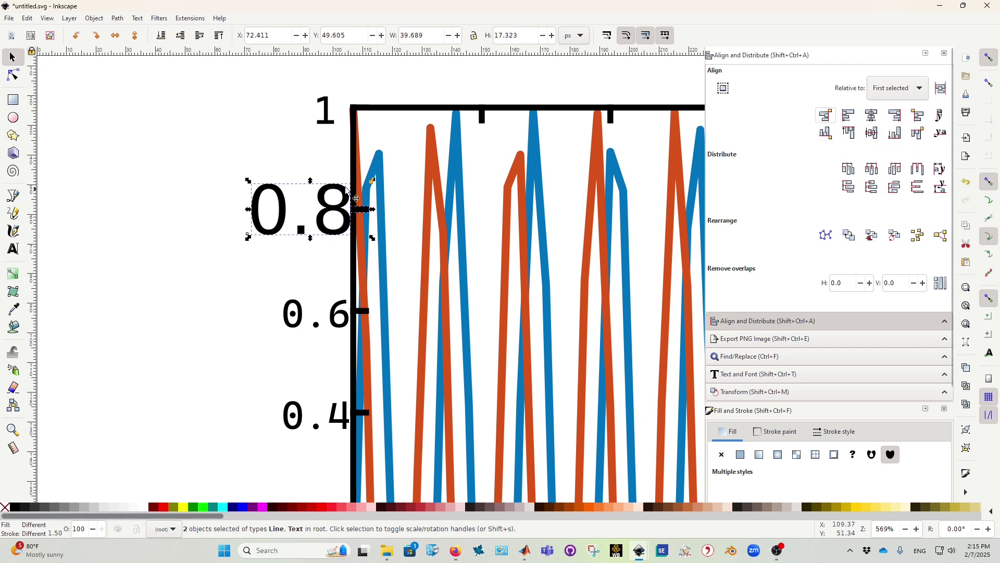
click(298, 222)
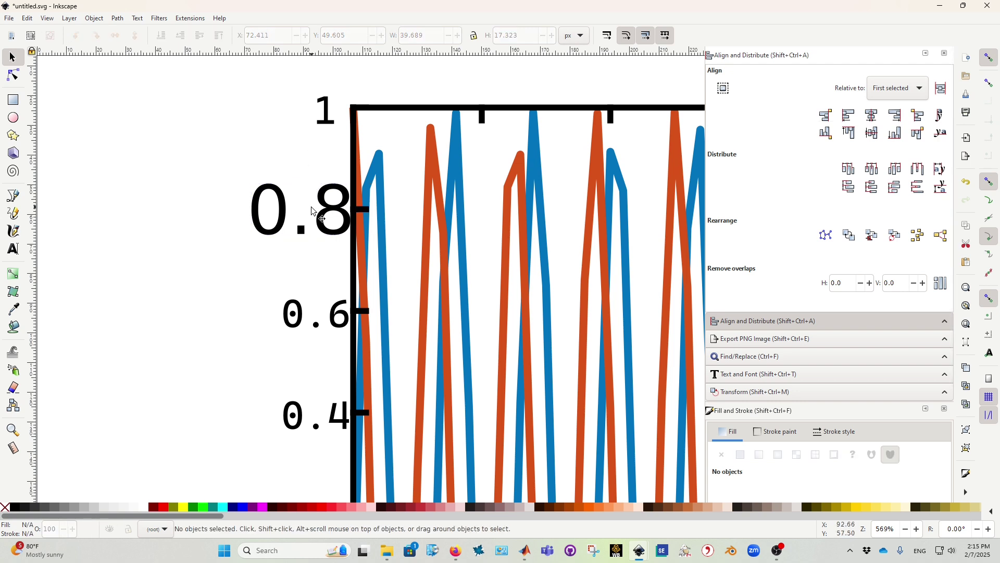
Copy the large 0.8 label and paste three copies beside the small 1, 0.6 and 0.4 axis labels.
click(311, 211)
key(ctrl)
key(ctrl+v)
scroll(278, 246, down, 1)
key(ctrl+v)
key(ctrl+v)
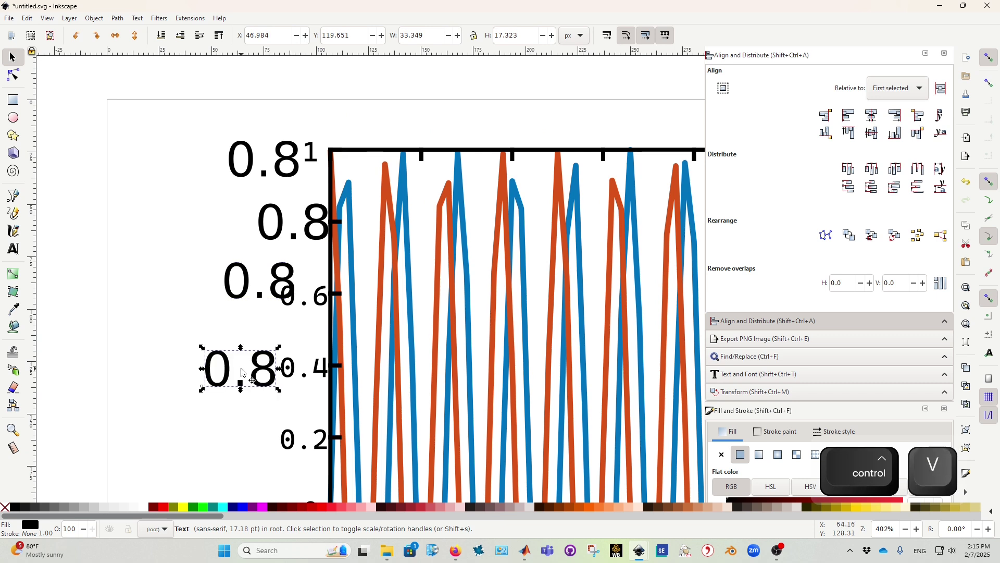
Edit the text of the three pasted labels to read 0.4, 0.6 and 1, matching their neighbouring axis labels.
key(F8)
key(BackSpace)
text(4)
click(292, 286)
key(BackSpace)
text(6)
click(285, 154)
key(BackSpace)
key(BackSpace)
key(BackSpace)
text(1)
key(F1)
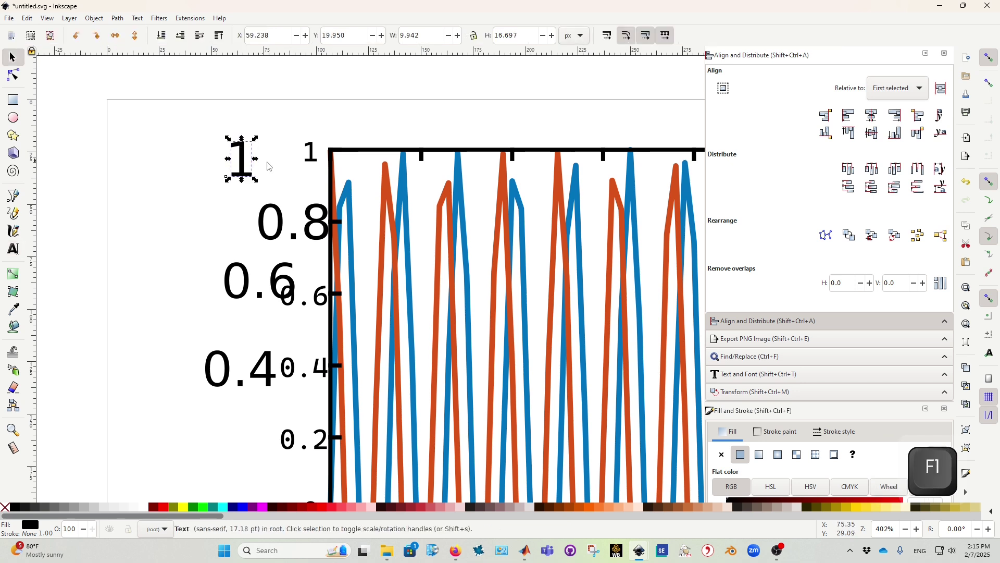
Delete the original small 1, 0.6 and 0.4 labels from the y-axis.
click(311, 152)
key(Delete)
click(310, 296)
key(Delete)
click(313, 365)
key(Delete)
Copy the large 0.4 label and paste one copy near the 0.2 label and another beside the −1 label.
scroll(336, 371, down, 6)
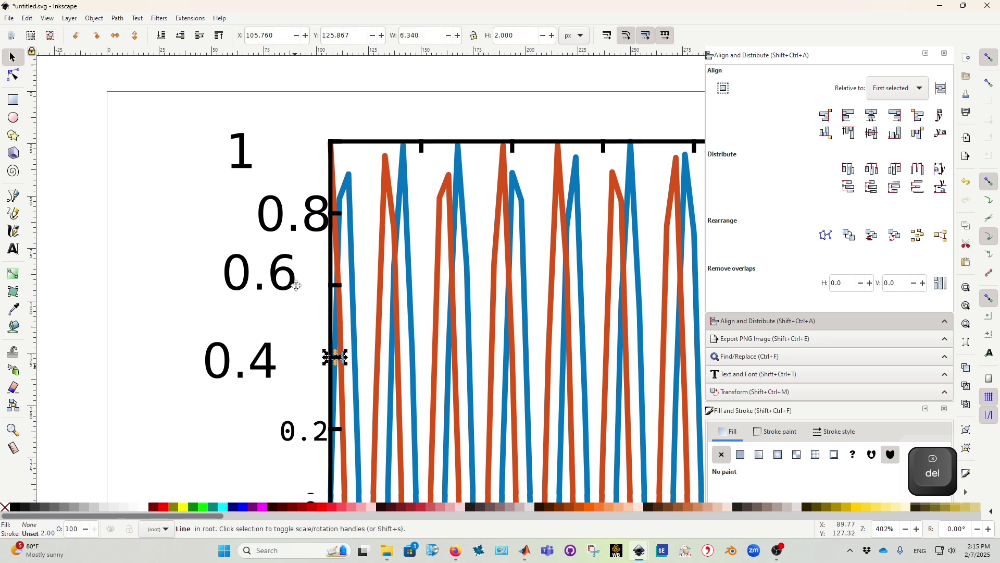
click(242, 214)
key(ctrl)
scroll(248, 312, down, 7)
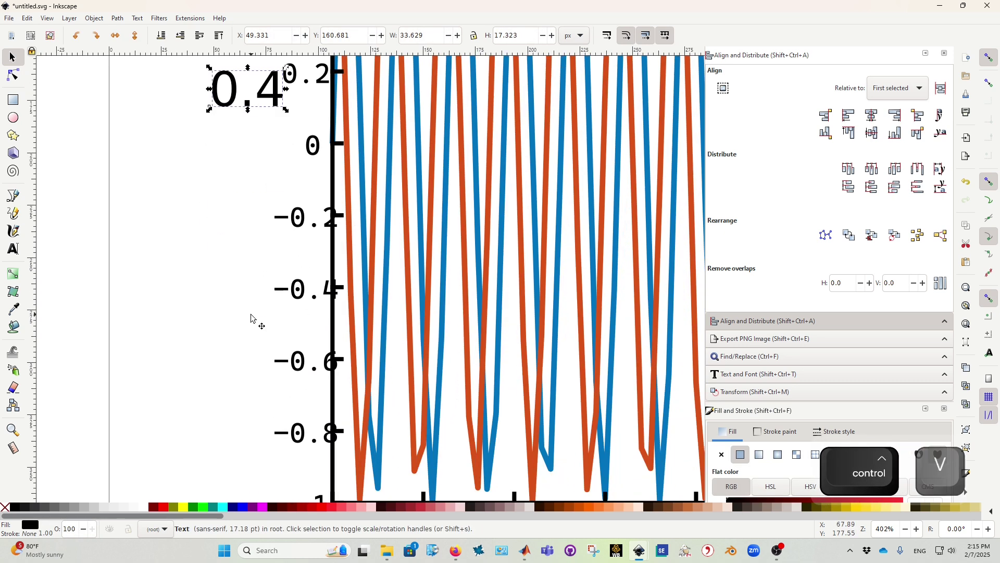
key(ctrl+v)
scroll(245, 335, down, 6)
key(ctrl+v)
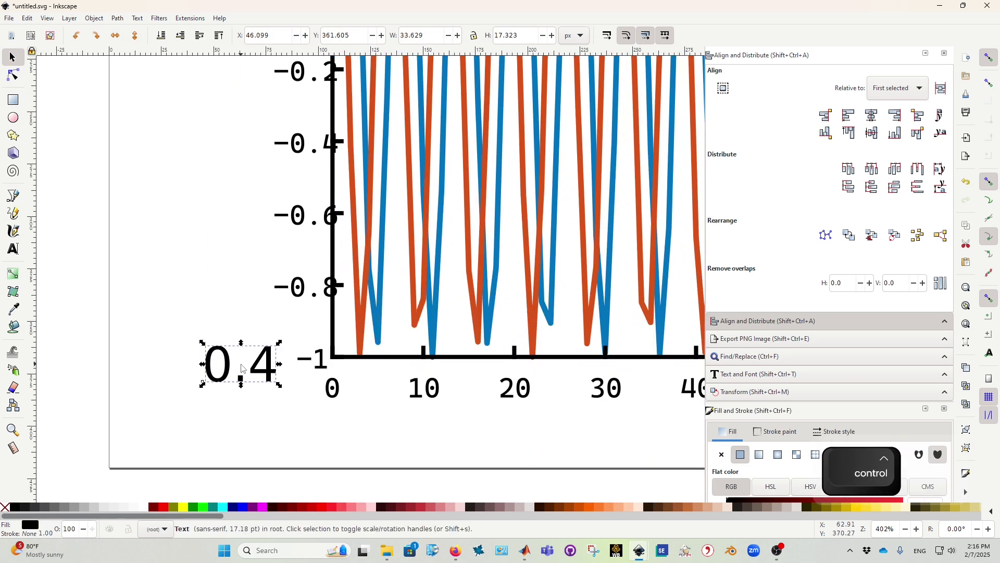
Replace the text of the lowest pasted label with -1.
key(F8)
key(BackSpace)
key(BackSpace)
key(Delete)
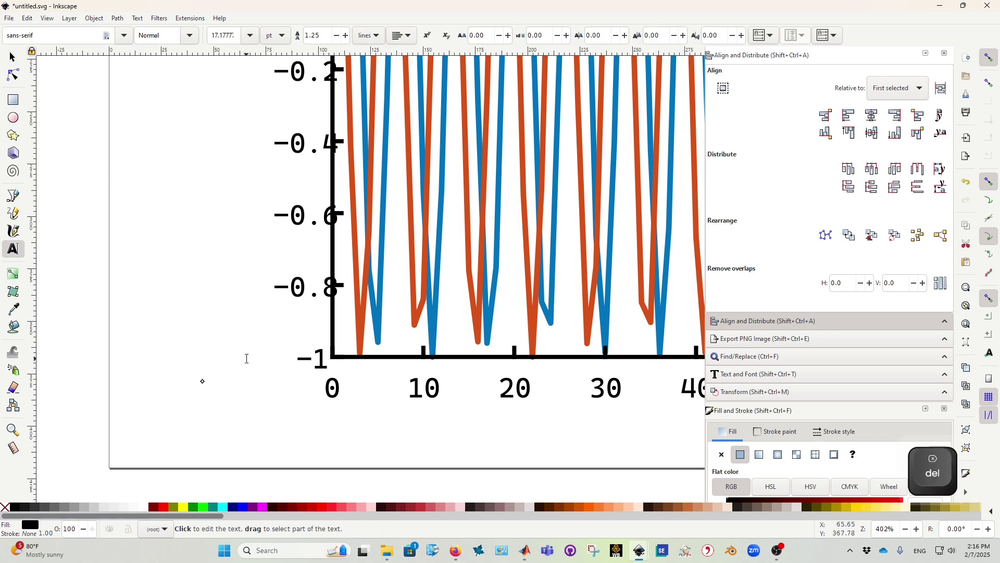
text(1)
key(BackSpace)
text(-1)
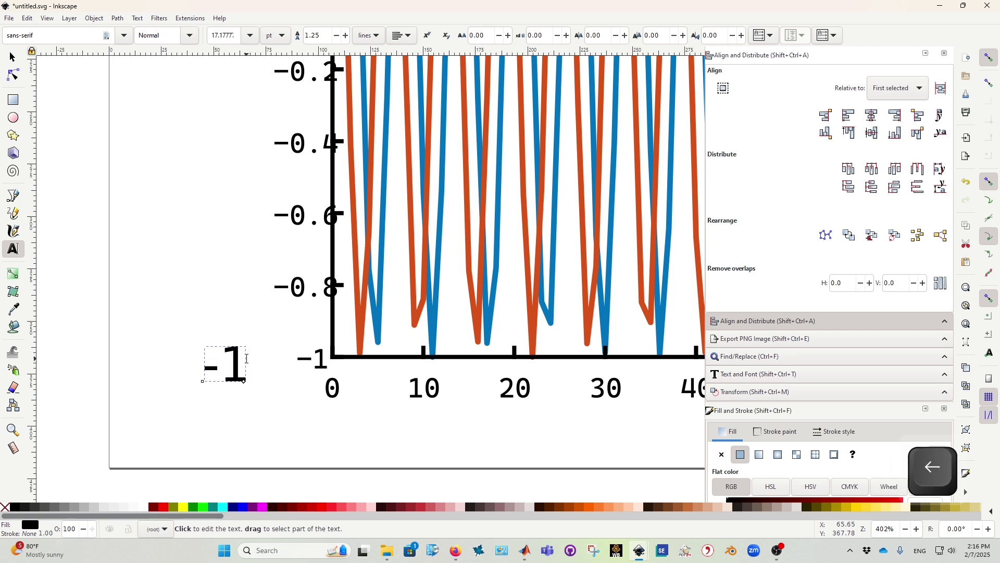
Replace the hyphen in the large -1 label with a Unicode minus sign.
key(BackSpace)
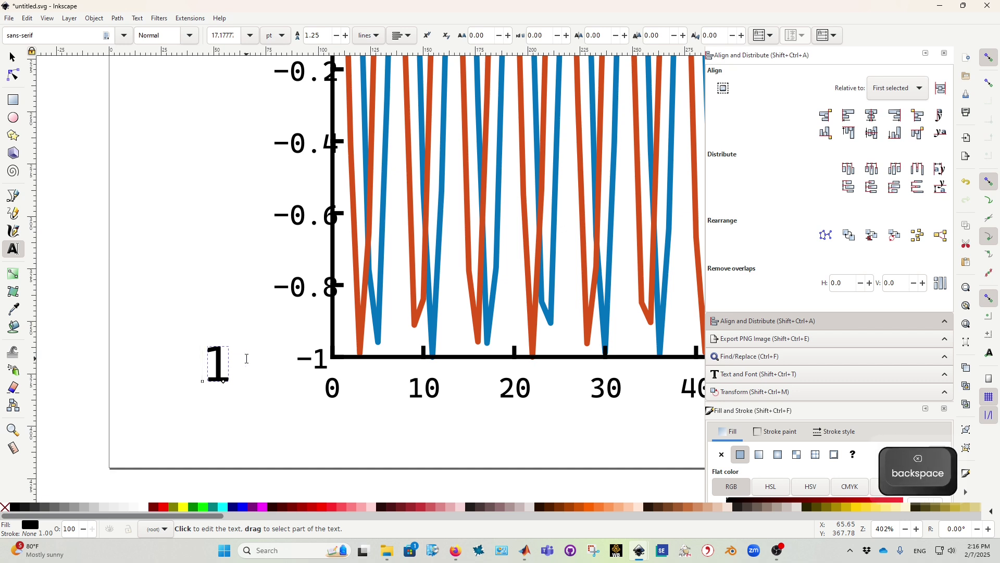
key(ctrl)
key(ctrl+u)
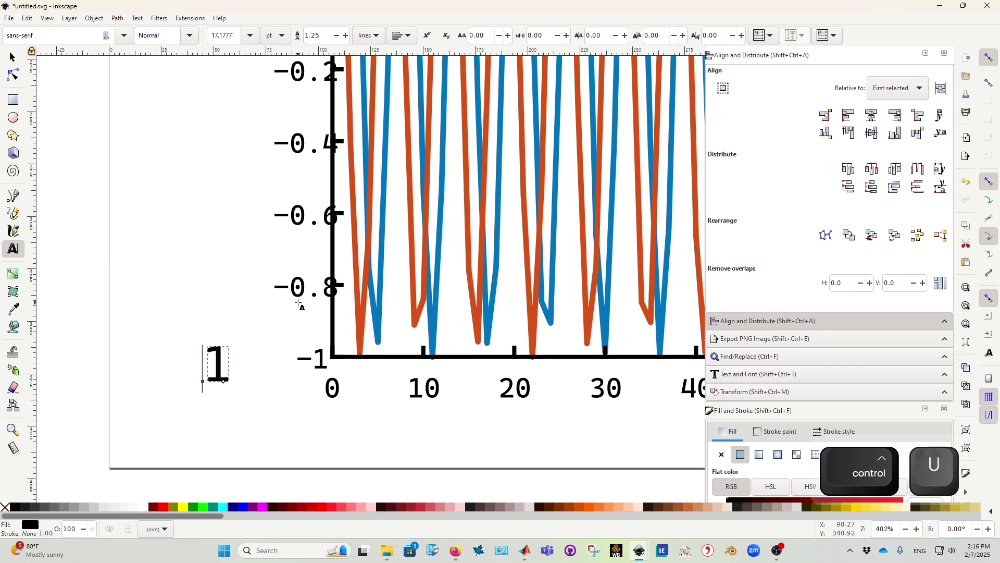
text(22)
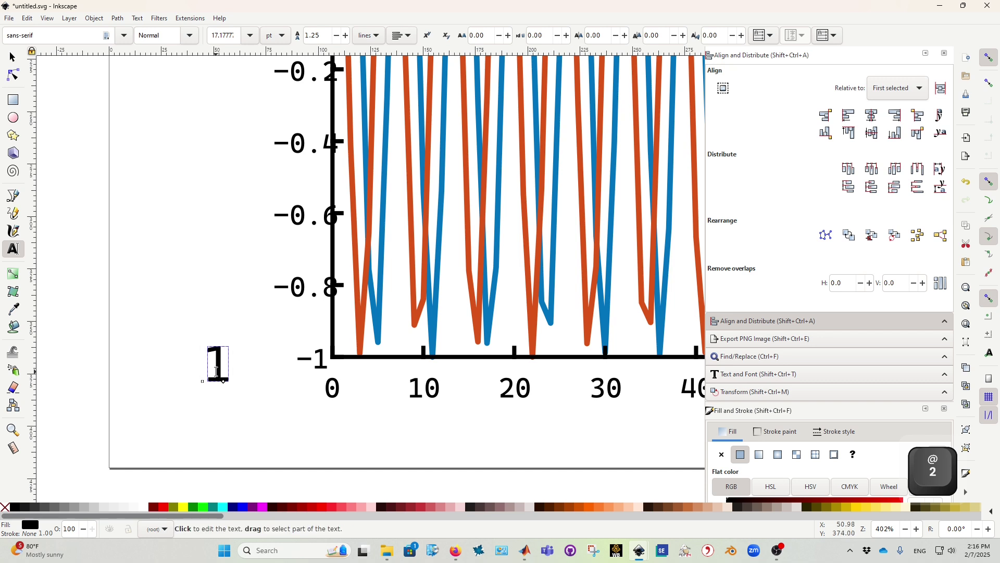
key(Return)
key(F1)
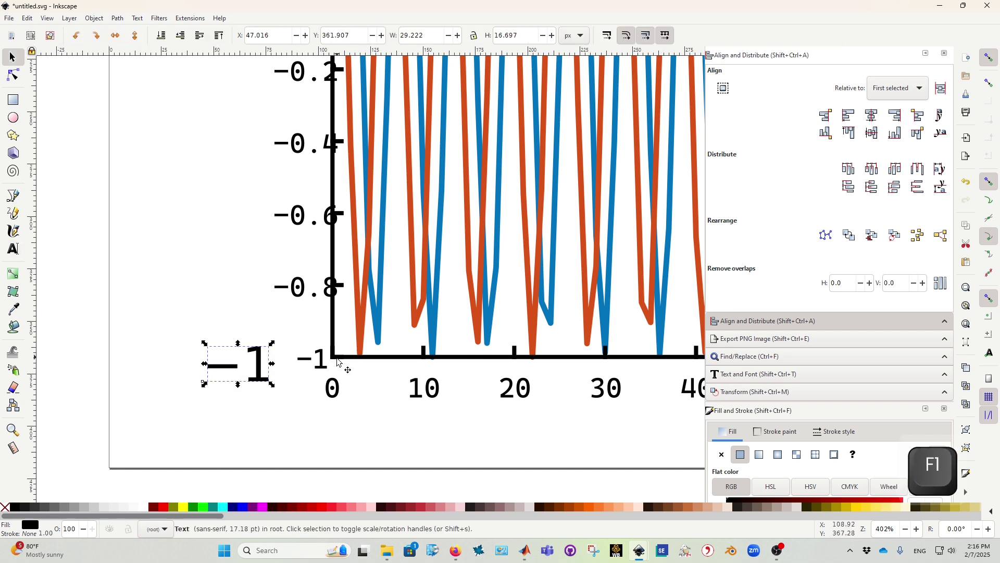
Centre the large −1 label vertically on the bottom axis line and move the two large 0.4 labels further down.
click(338, 358)
shift+click(255, 365)
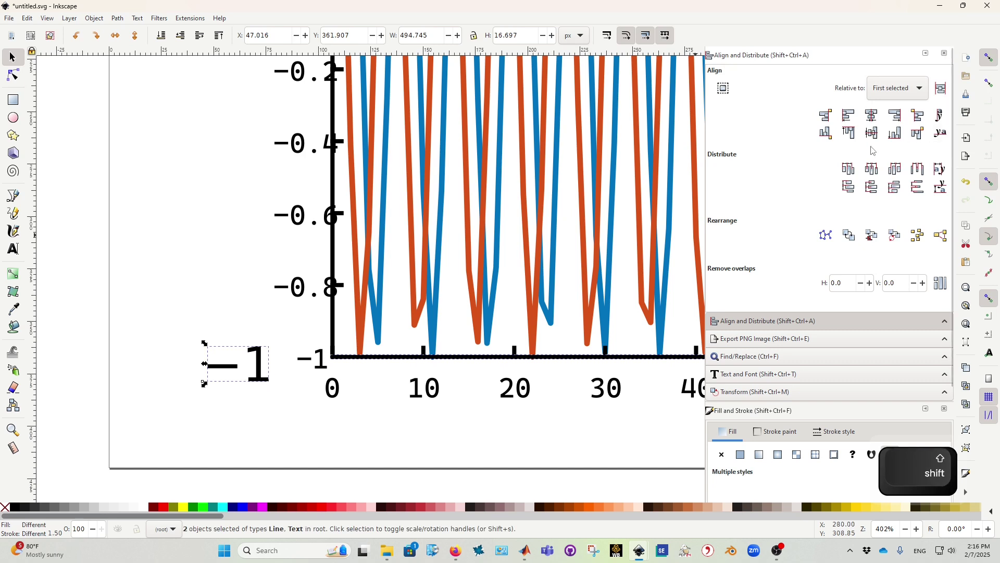
scroll(373, 306, down, 2)
drag(360, 187, 353, 338)
drag(359, 149, 363, 179)
click(359, 389)
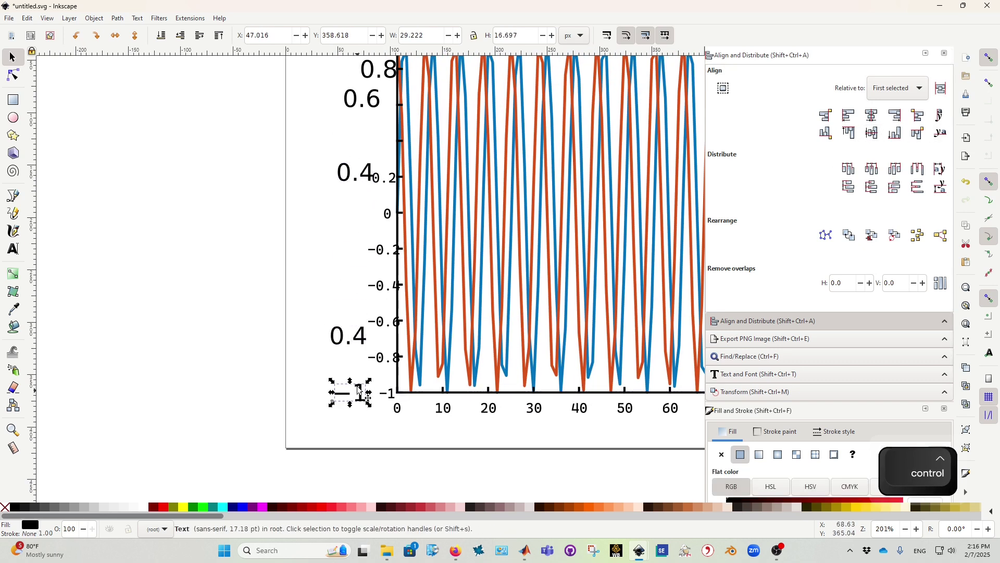
click(358, 407)
click(362, 392)
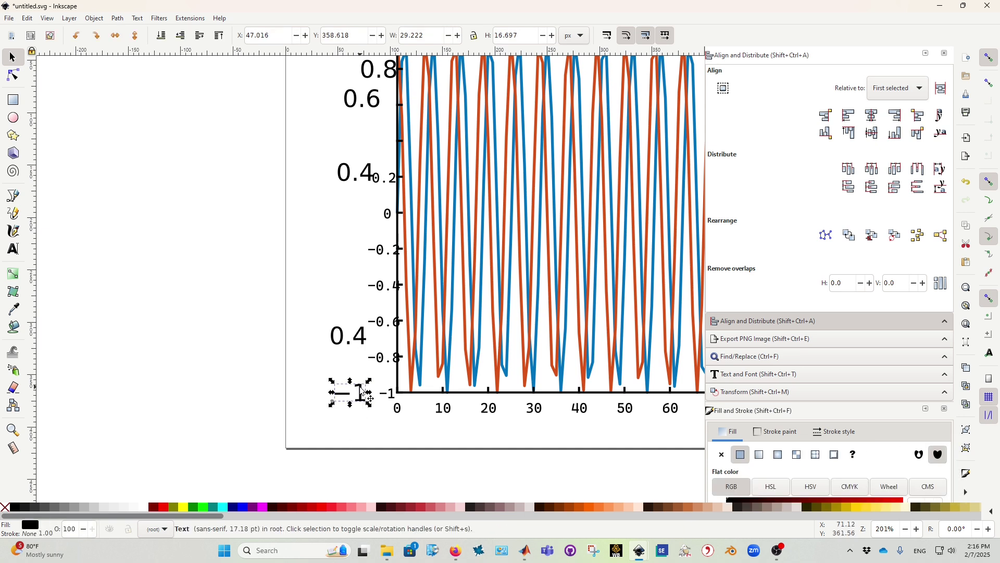
click(892, 90)
click(892, 89)
scroll(426, 71, up, 1)
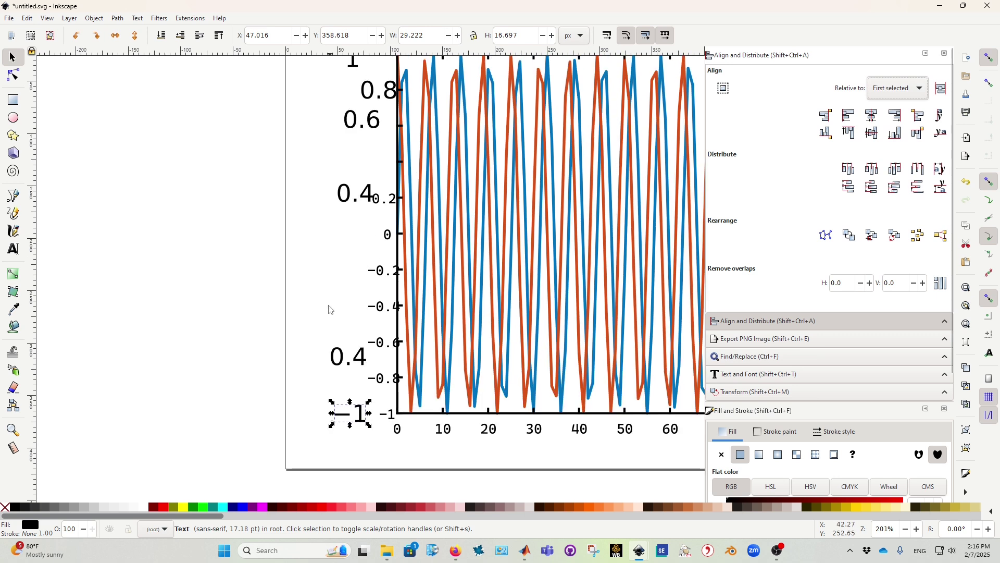
Select all six large y-axis labels, starting with −1, and distribute them evenly vertically with their centres aligned in one column.
click(287, 421)
click(359, 414)
shift+click(348, 356)
shift+click(357, 193)
scroll(328, 175, up, 3)
drag(392, 146, 380, 100)
shift+click(379, 165)
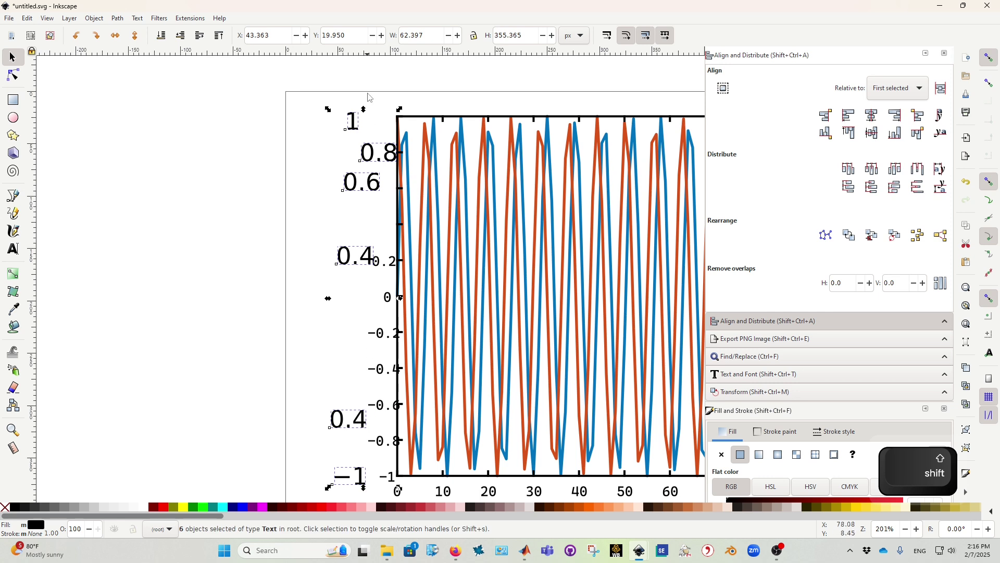
click(876, 191)
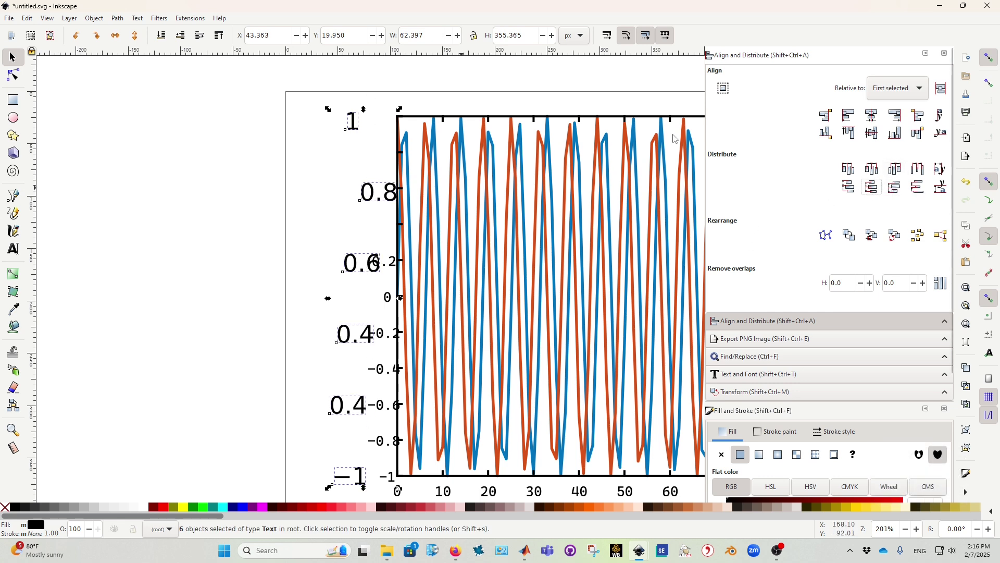
click(880, 116)
scroll(331, 394, down, 4)
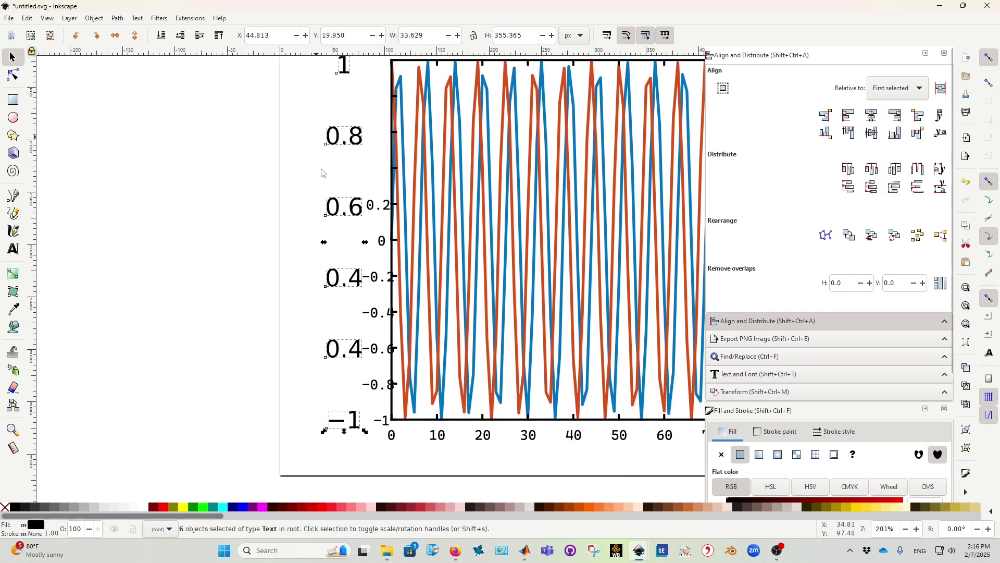
Select the nine tick marks along the bottom axis and stretch them upward to a height of about 11.8 px.
click(442, 425)
scroll(141, 413, right, 10)
scroll(467, 408, left, 5)
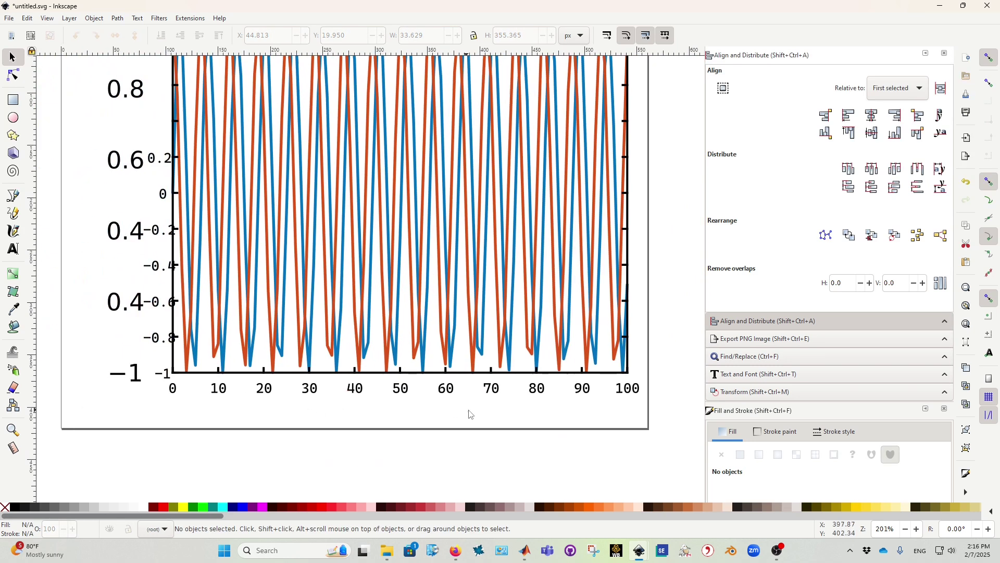
drag(604, 384, 207, 352)
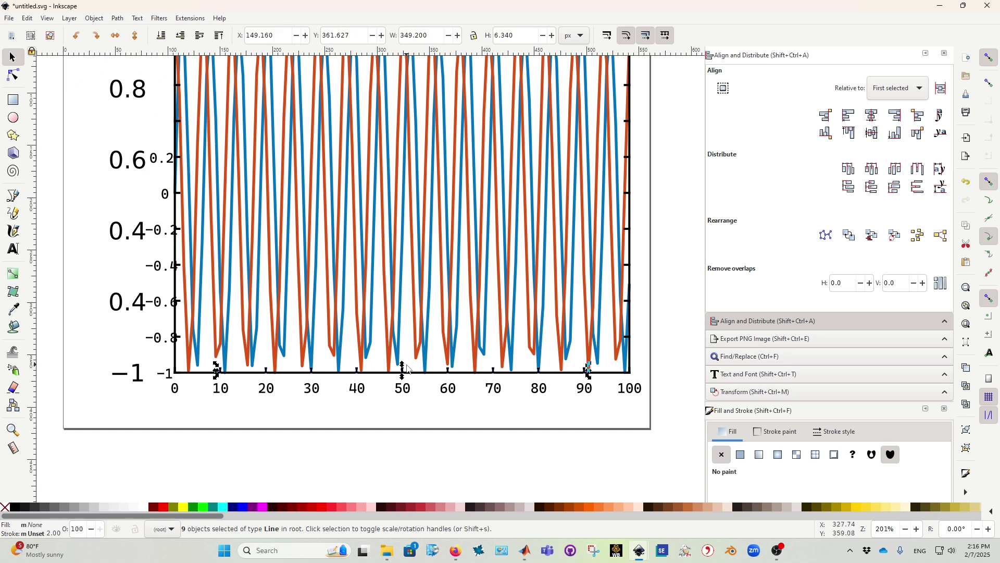
drag(405, 364, 405, 359)
key(Escape)
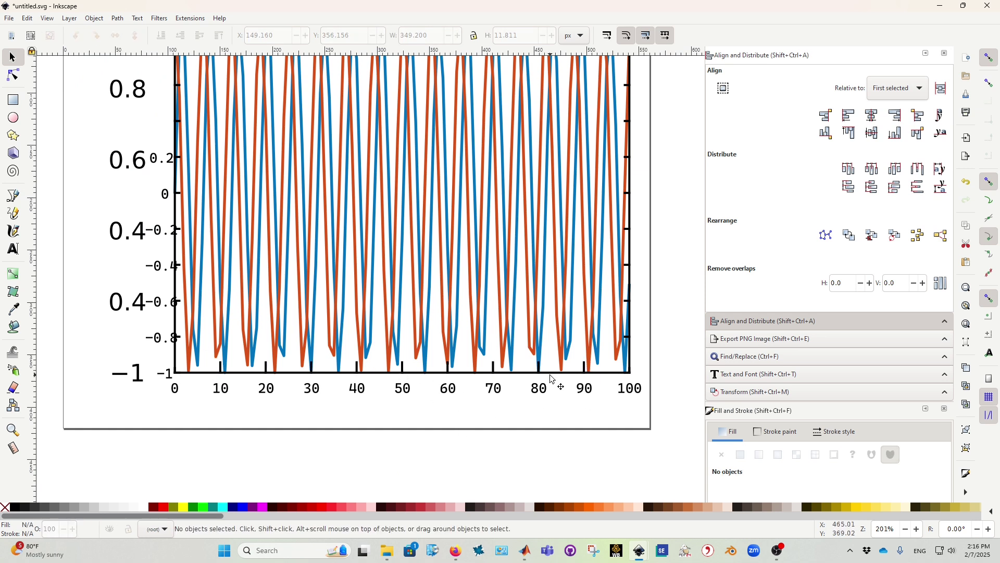
Set the stroke width of the bottom axis line to 5 px.
click(578, 373)
key(ctrl+shift+f)
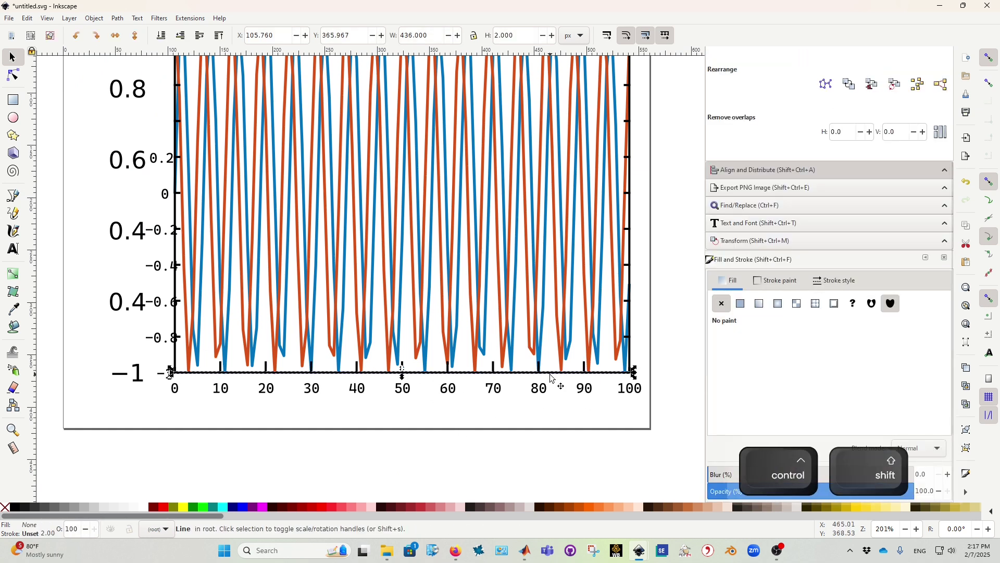
click(834, 280)
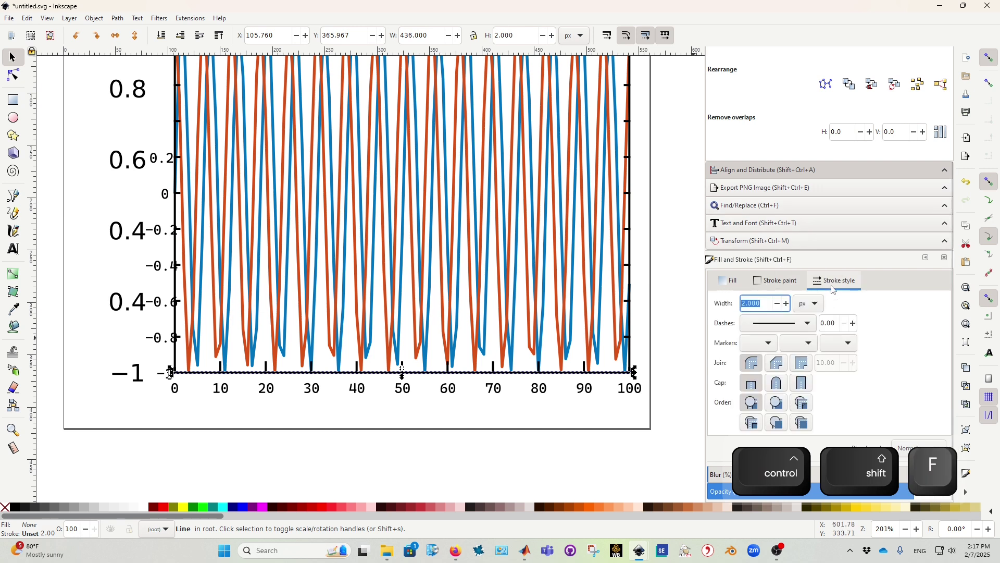
text(5)
key(Return)
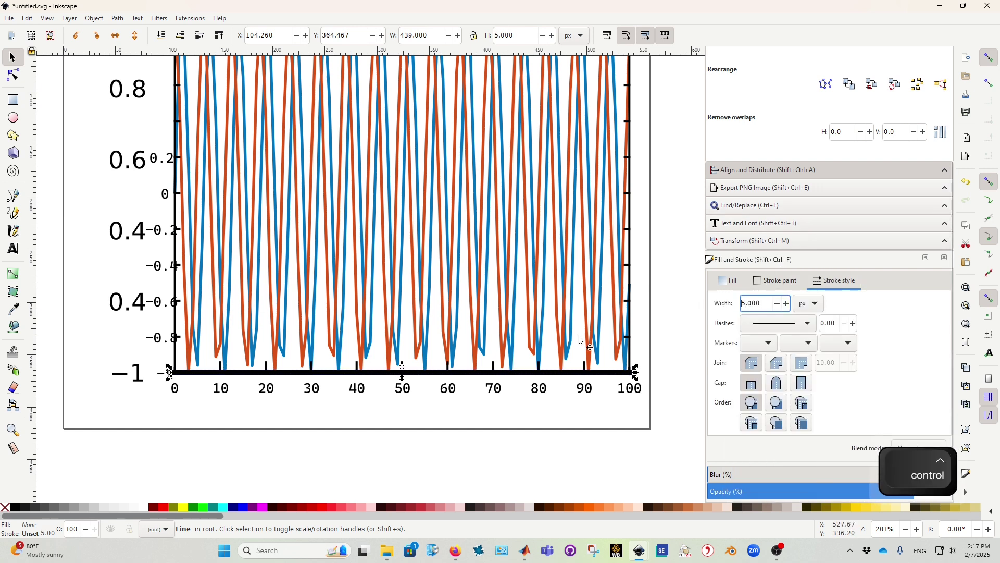
Copy the bottom axis line and paste its style onto the top and left axis lines and the top, left and right ticks.
scroll(313, 364, up, 2)
scroll(337, 378, down, 3)
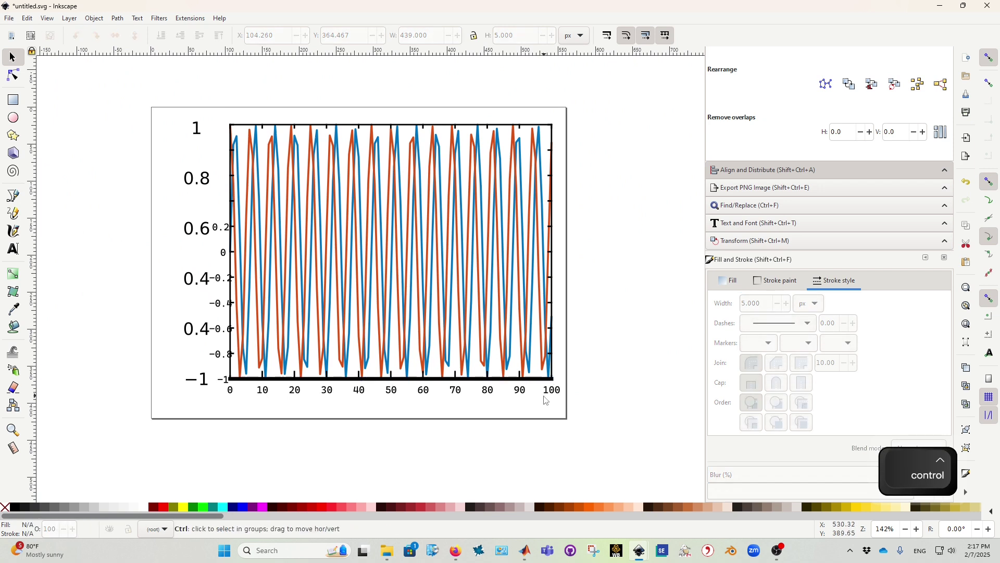
scroll(544, 396, up, 3)
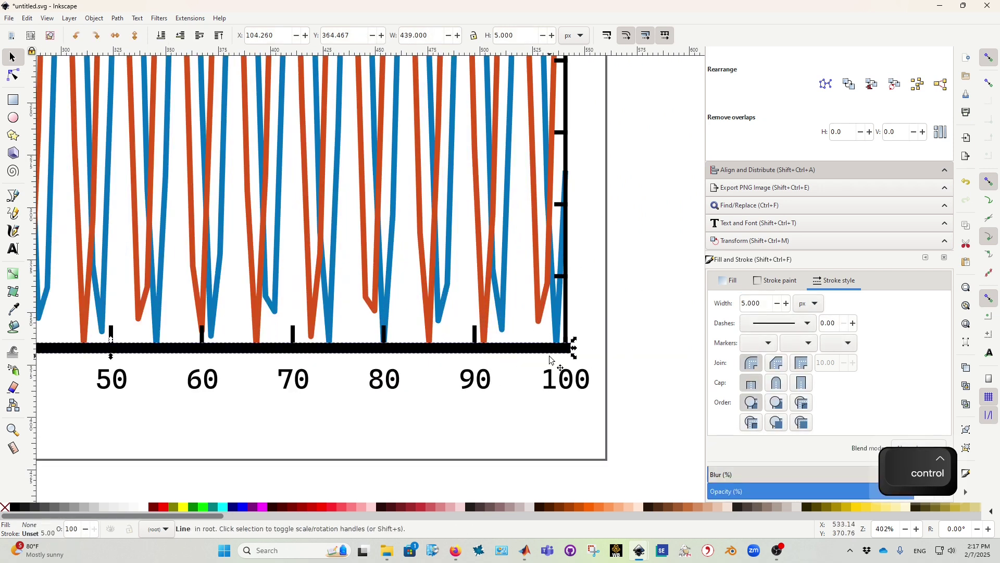
key(ctrl+c)
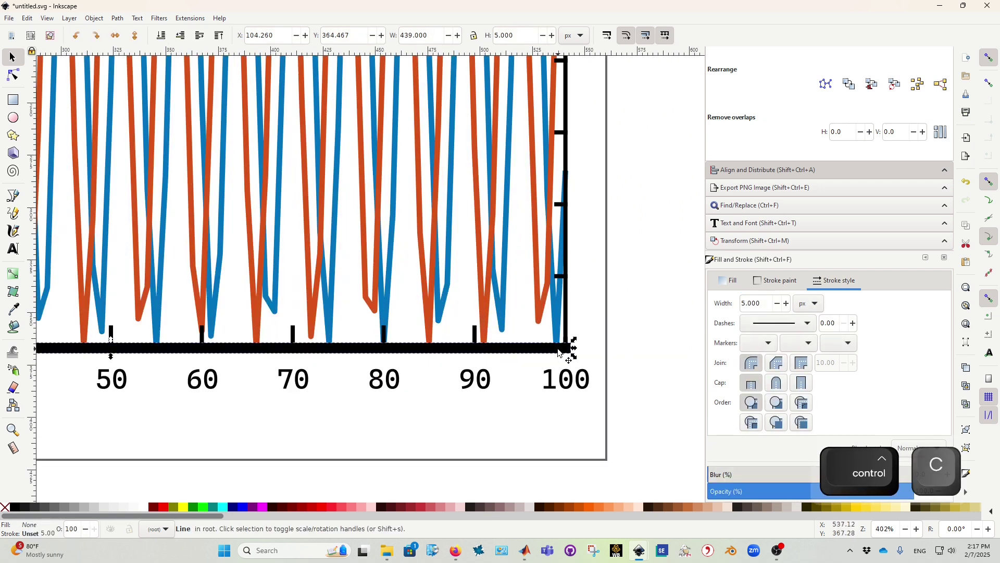
click(576, 333)
click(568, 308)
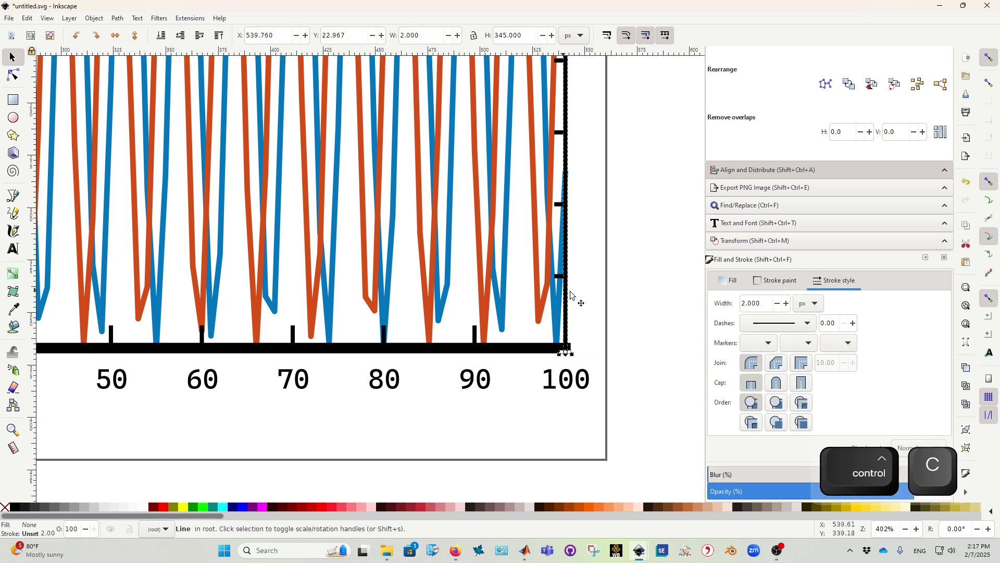
scroll(619, 263, down, 3)
drag(604, 165, 541, 437)
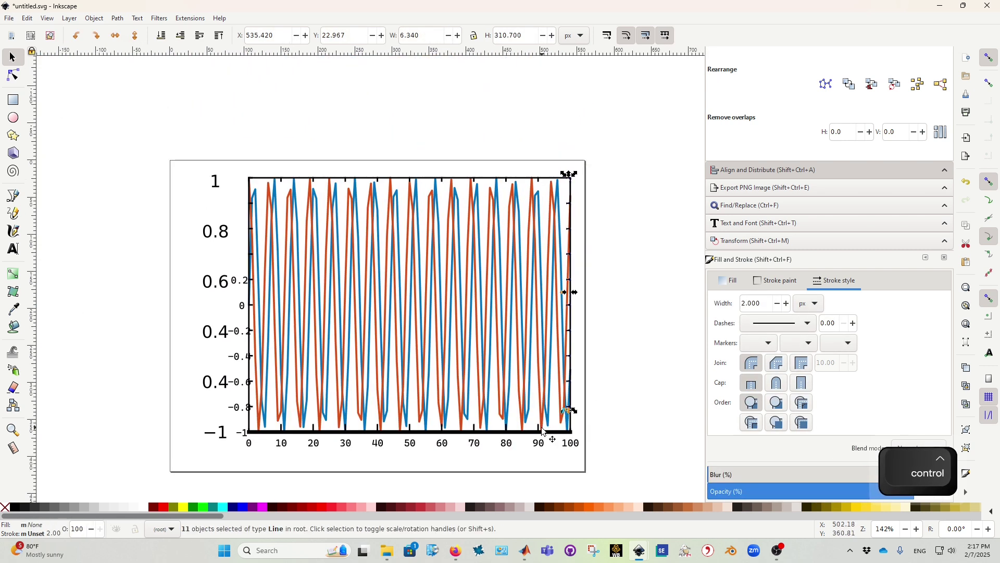
drag(617, 149, 233, 211)
drag(262, 152, 246, 445)
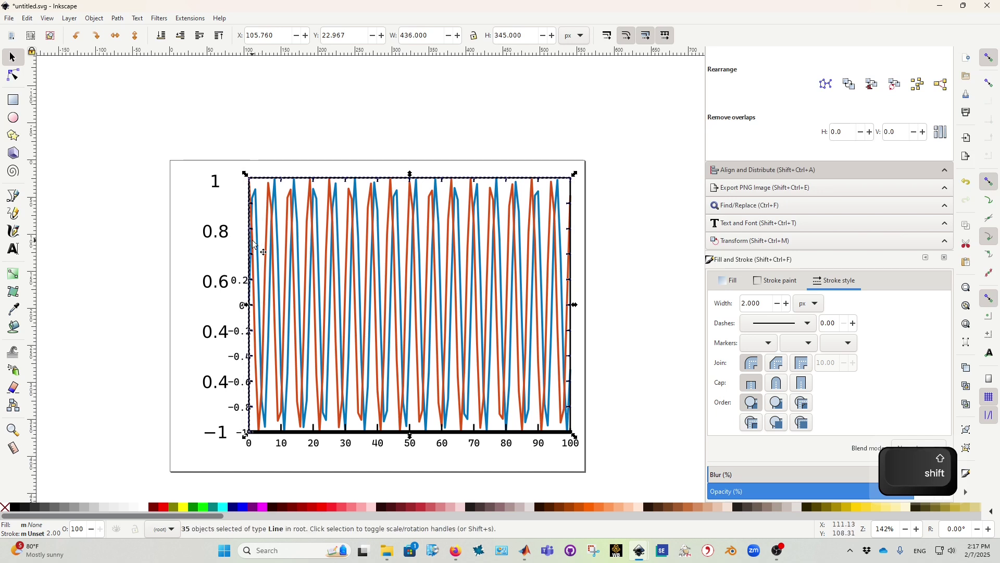
drag(605, 162, 565, 419)
key(ctrl)
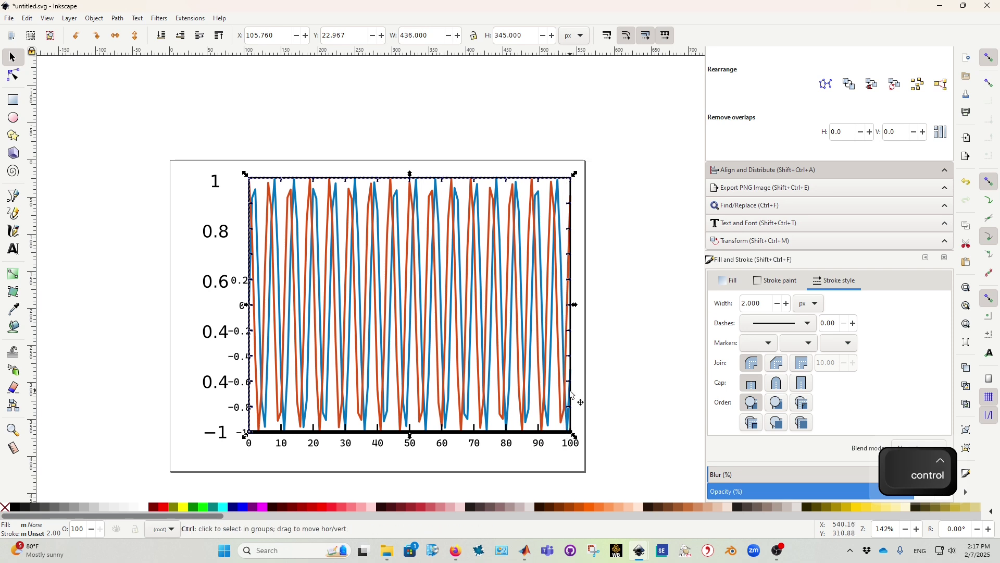
key(ctrl+shift+v)
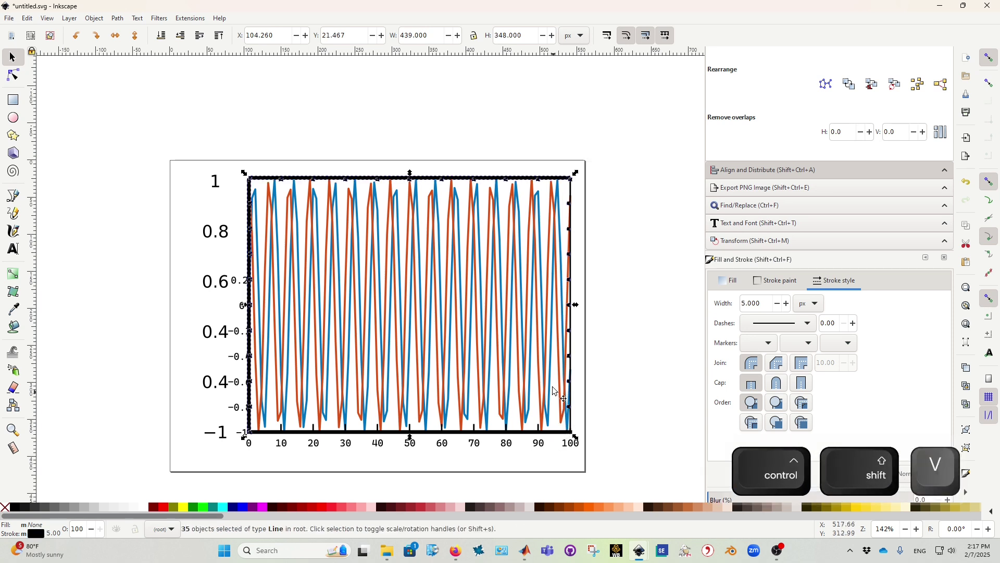
Apply the bottom axis line's copied style to the plot's right axis line as well.
scroll(570, 189, up, 3)
scroll(561, 248, up, 2)
click(574, 243)
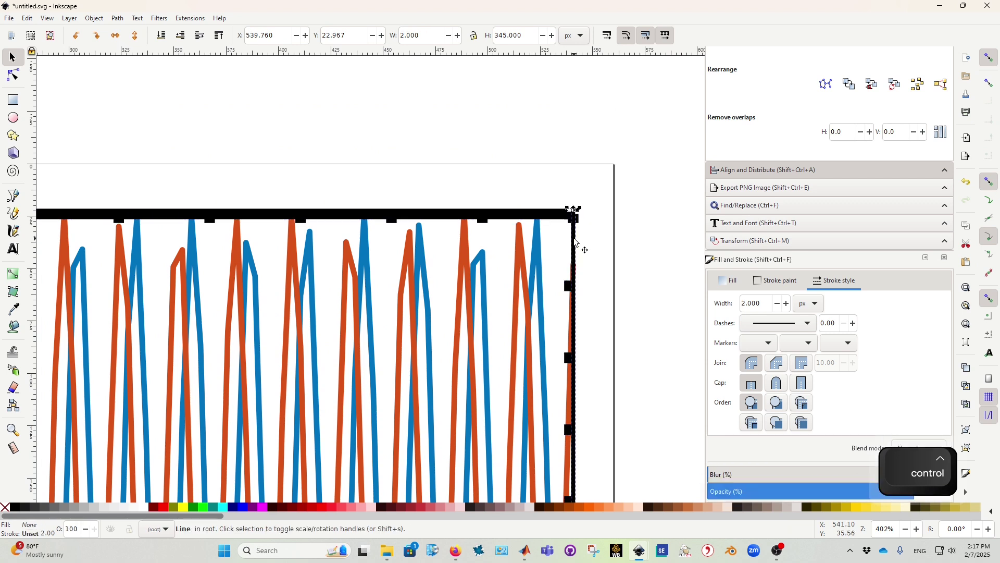
key(ctrl+shift+v)
click(607, 261)
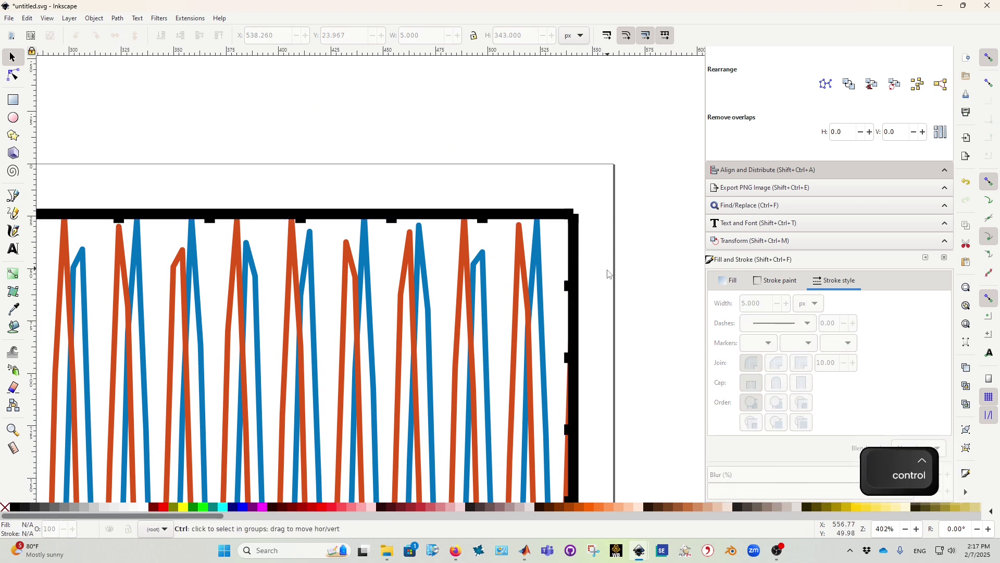
scroll(607, 261, down, 3)
scroll(540, 337, up, 3)
scroll(437, 386, down, 4)
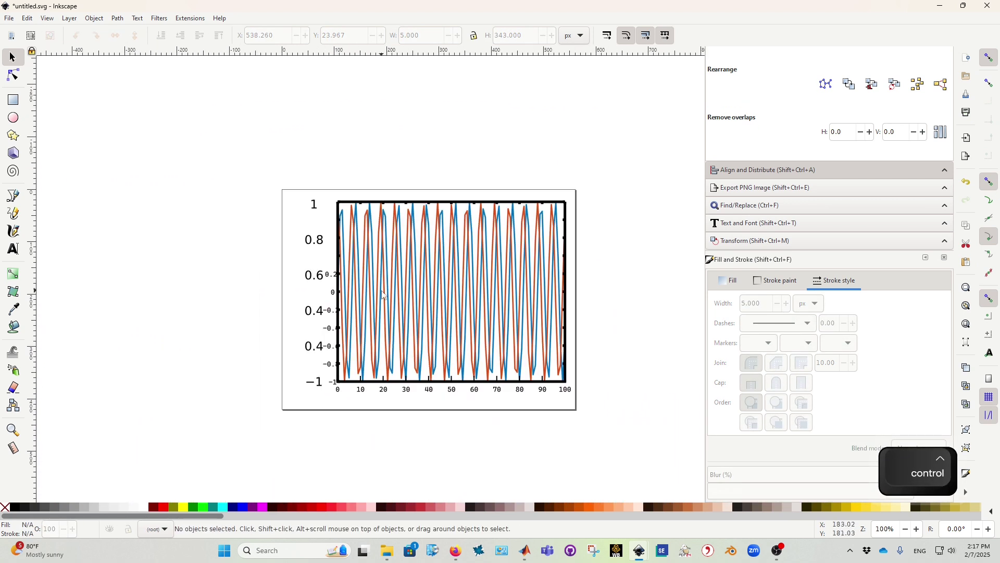
Paste a copy of the bottom axis line below the page and apply the copied line style to it.
click(438, 384)
click(467, 462)
key(ctrl+v)
key(ctrl+v)
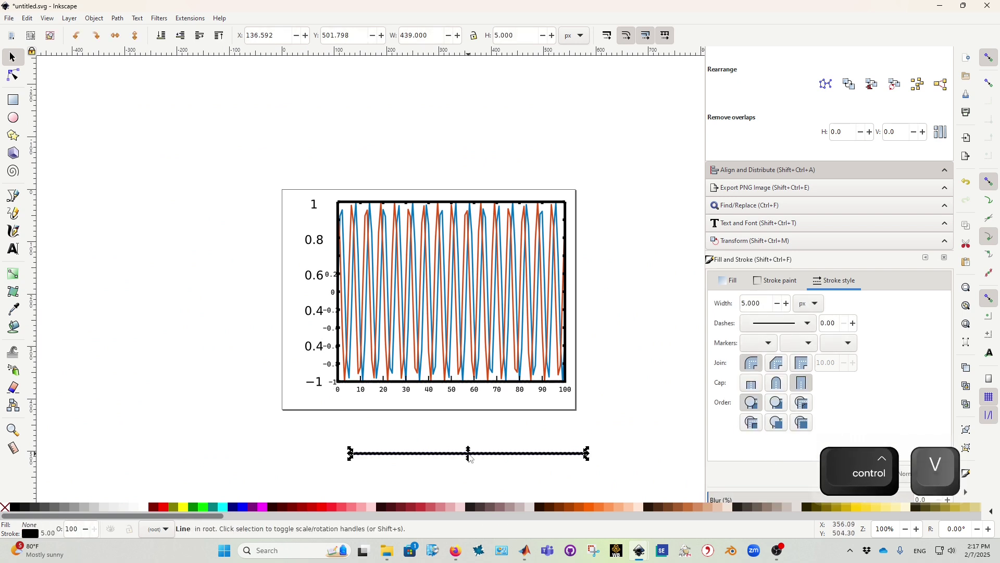
key(ctrl+shift+v)
key(ctrl+shift+v)
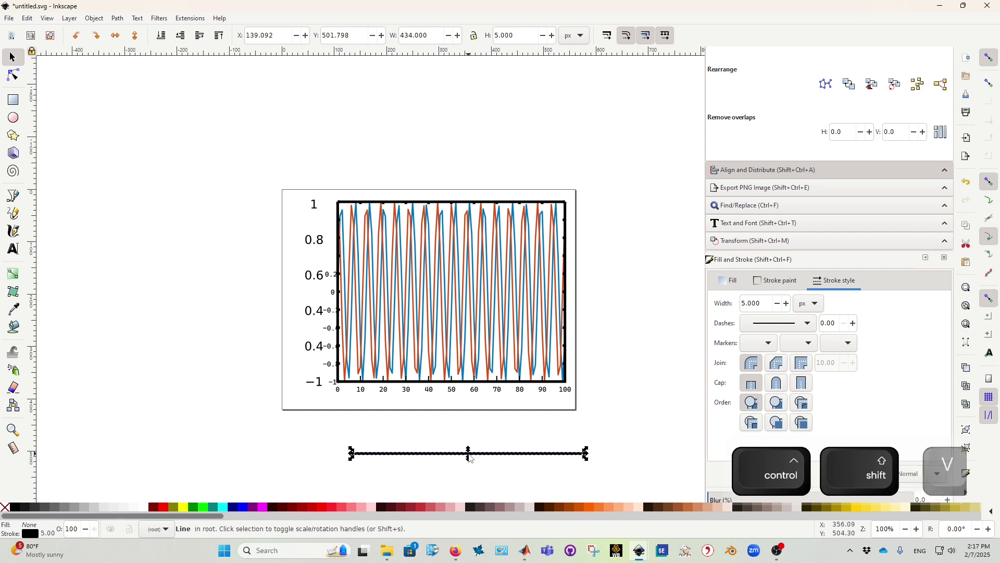
click(620, 440)
Send the orange and blue curves to the bottom of the stacking order, behind the axis lines.
ctrl+scroll(545, 370, up, 3)
ctrl+click(540, 363)
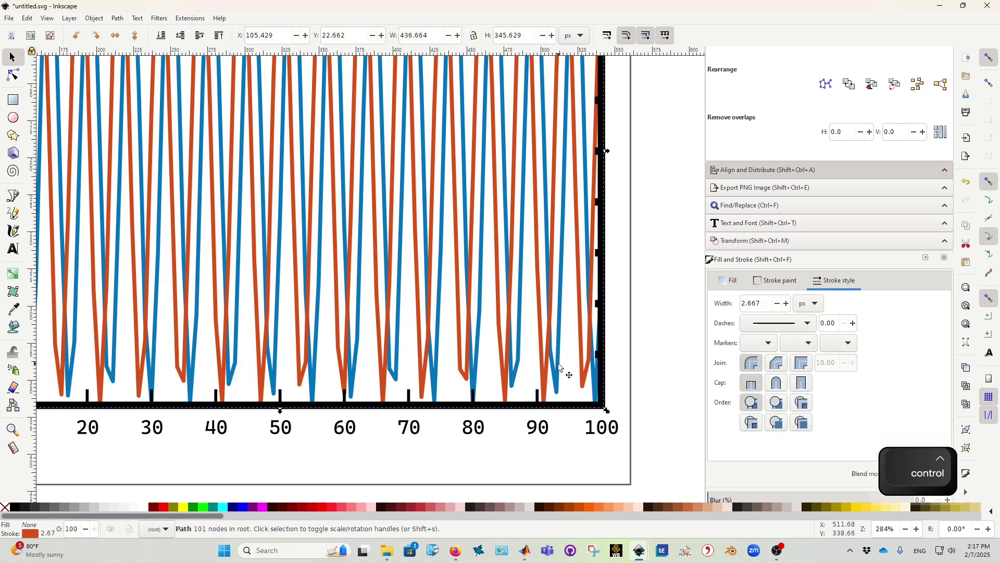
scroll(532, 355, up, 10)
scroll(523, 324, up, 1)
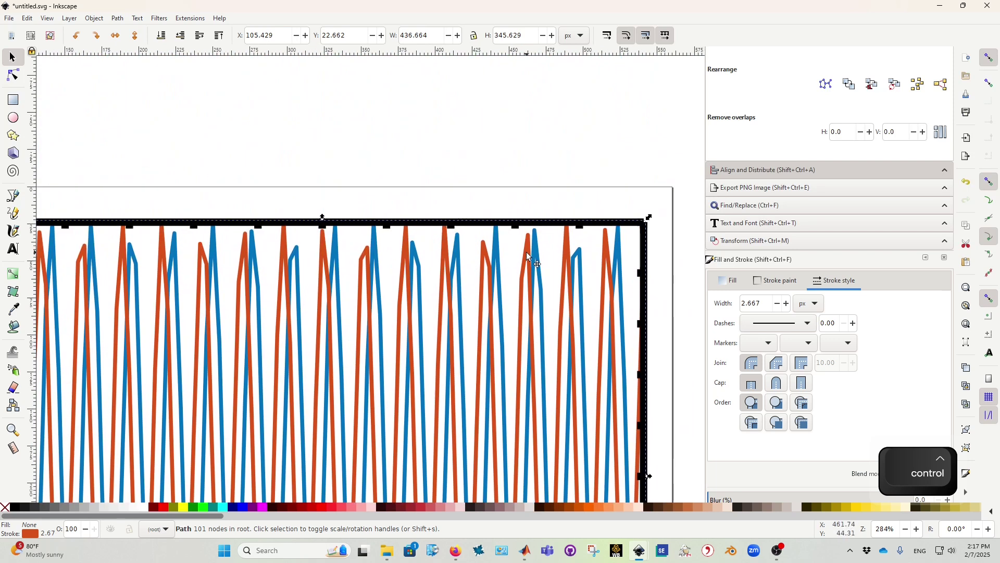
key(End)
click(532, 258)
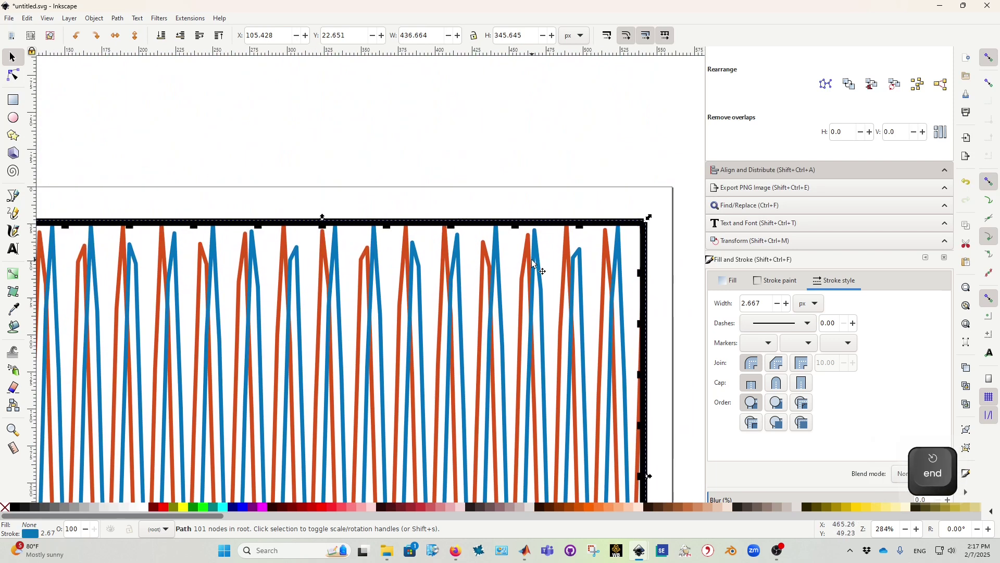
click(524, 263)
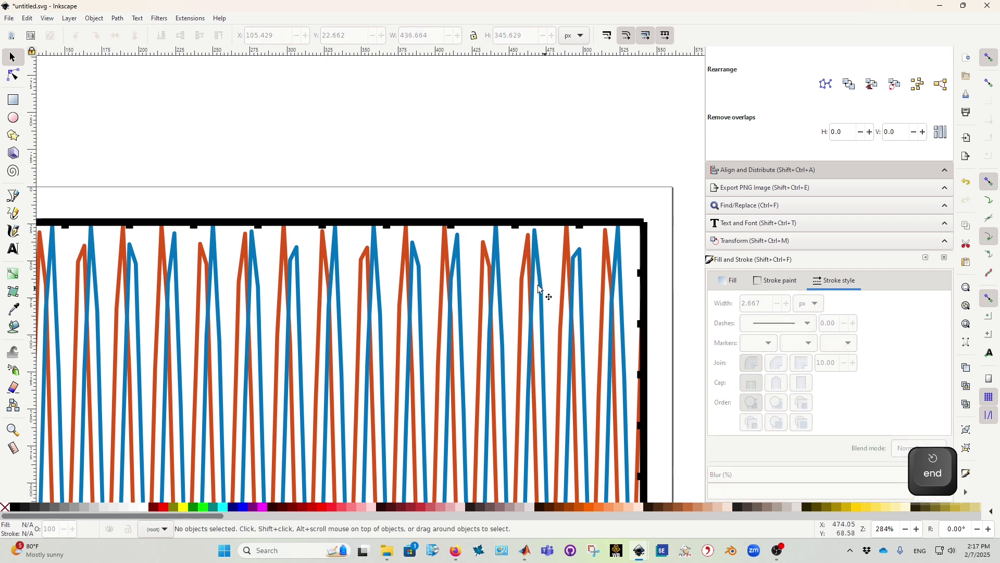
ctrl+scroll(380, 289, down, 2)
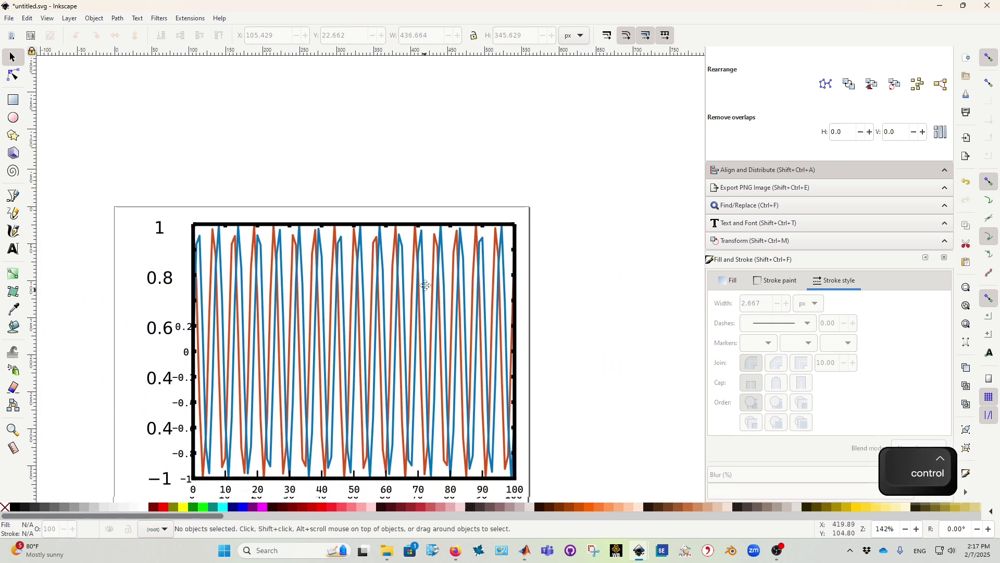
Draw an unfilled circle about 73 px across over the curves in the upper middle of the plot.
click(10, 120)
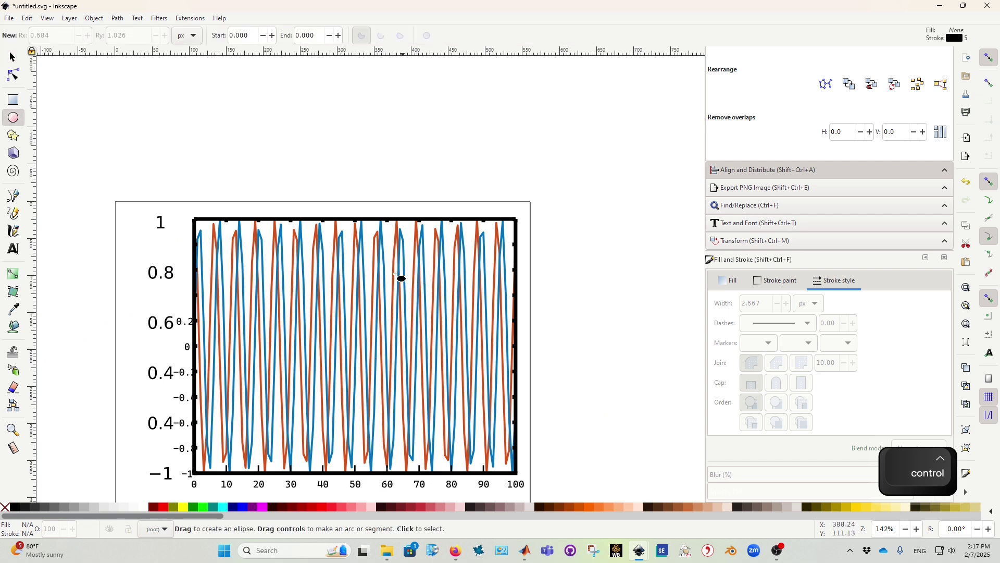
ctrl+scroll(403, 293, up, 5)
ctrl+scroll(412, 340, down, 3)
drag(444, 230, 336, 338)
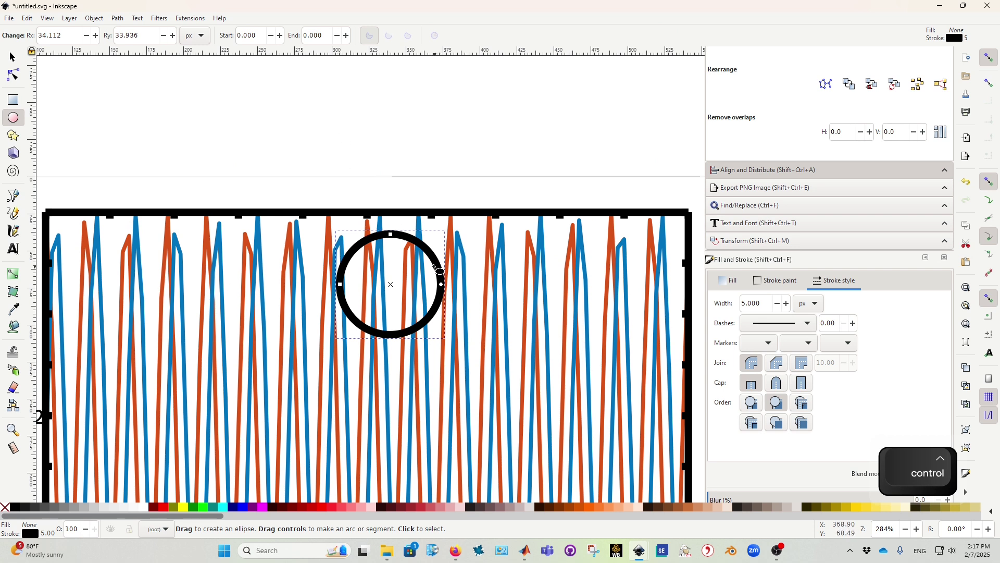
Set the circle's width and height to 75 px.
key(F1)
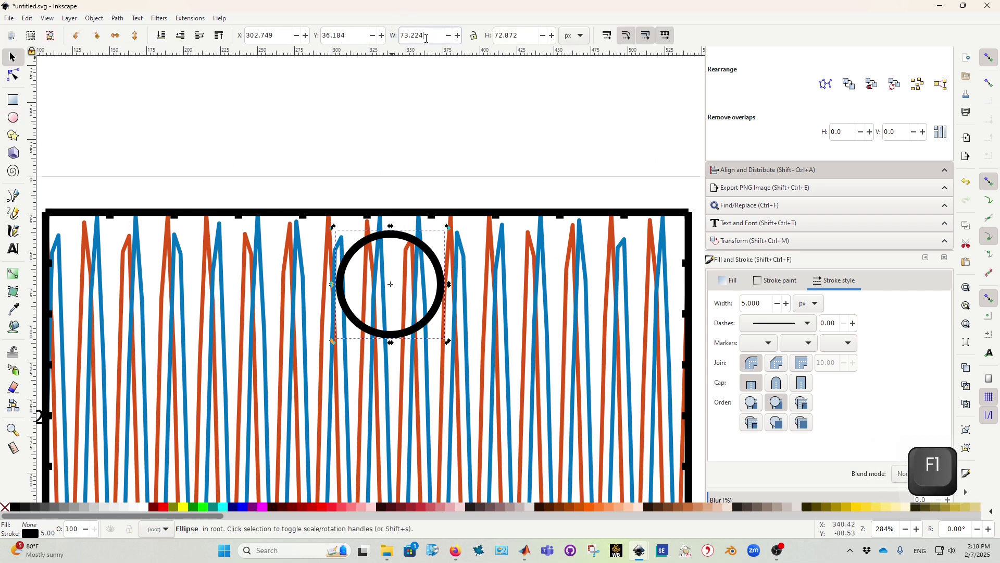
text(75)
key(Return)
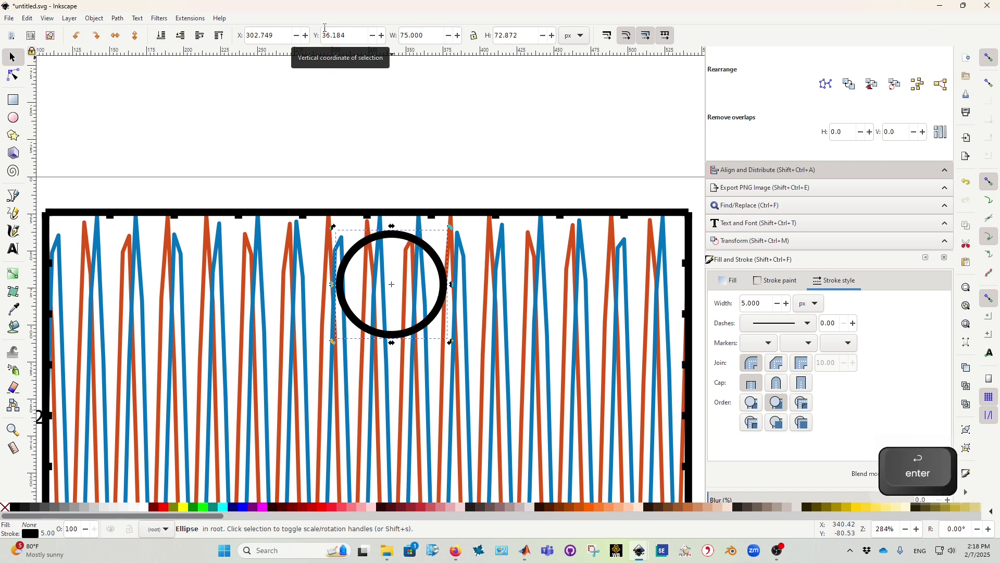
text(75)
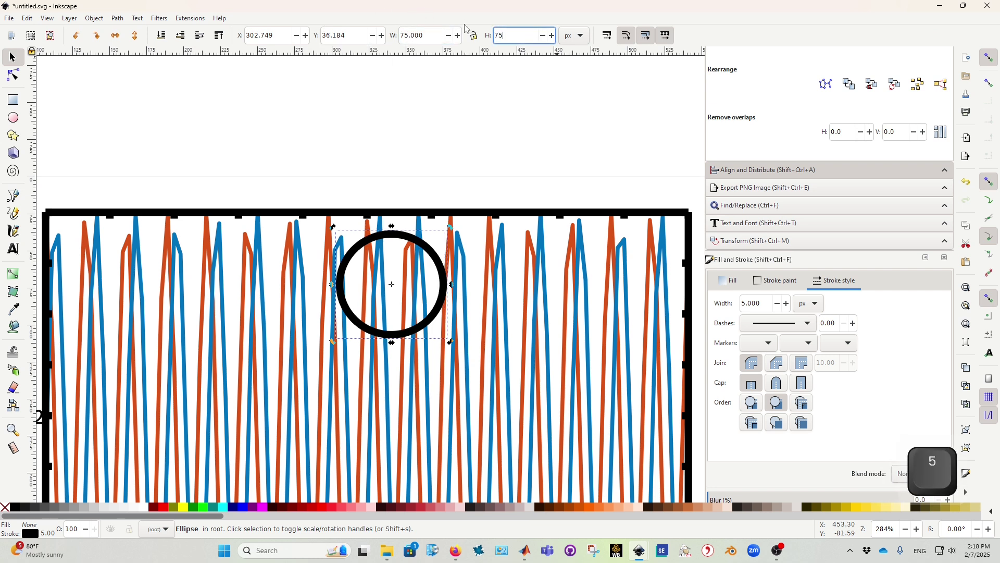
key(Return)
key(F1)
Duplicate the 75 px circle by pasting a copy near the plot's top axis line.
click(452, 179)
click(428, 256)
key(ctrl+c)
key(ctrl+v)
key(ctrl+c)
key(ctrl+v)
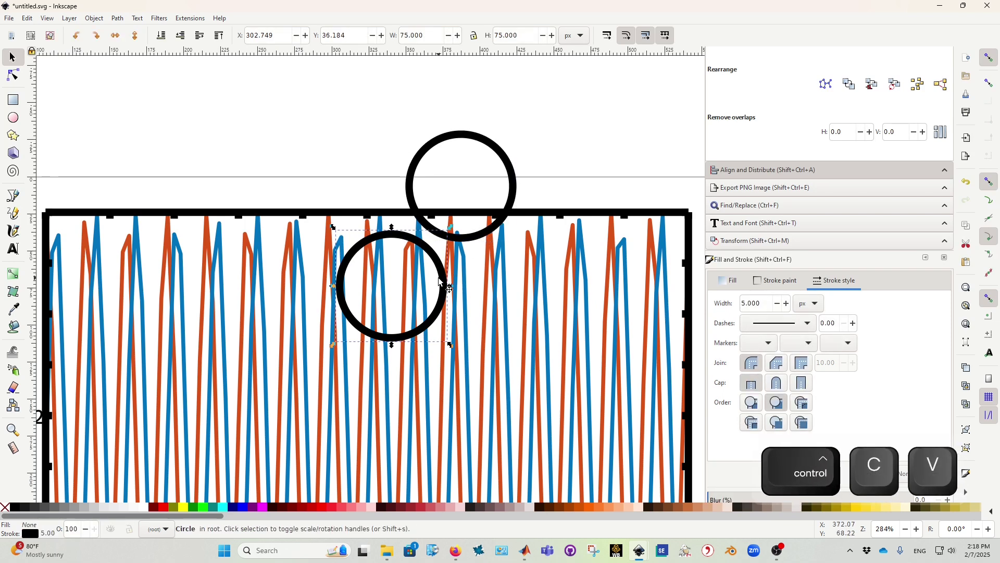
Select both circles and align their centres horizontally and vertically relative to the first selected.
shift+click(446, 286)
click(943, 173)
key(ctrl+shift+a)
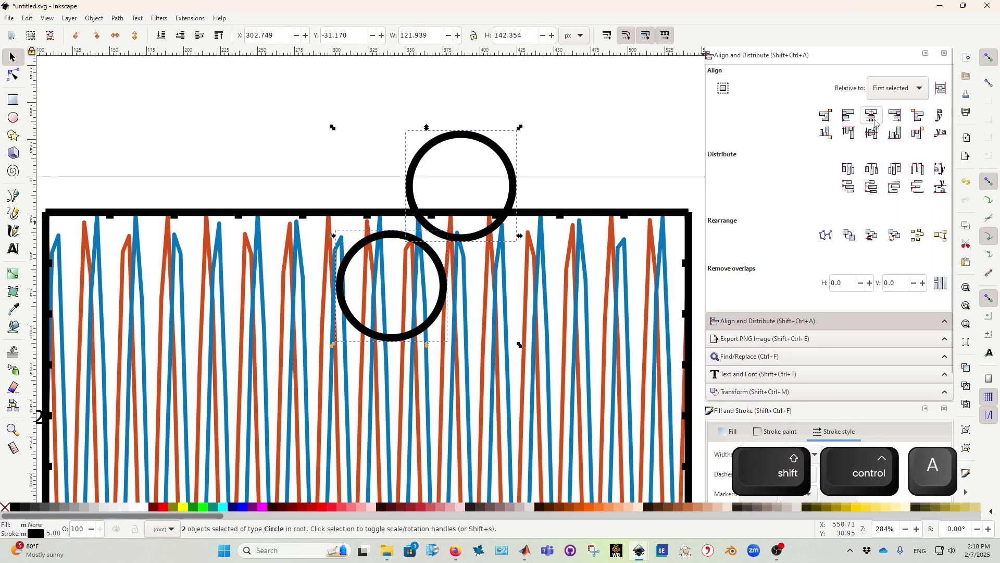
click(871, 115)
click(872, 133)
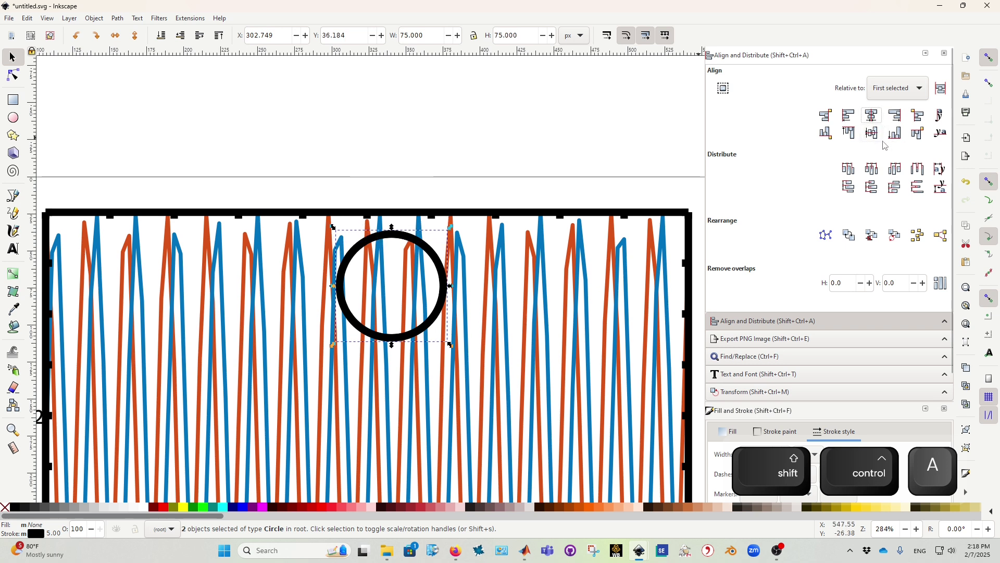
click(498, 163)
scroll(498, 163, down, 3)
drag(592, 151, 335, 369)
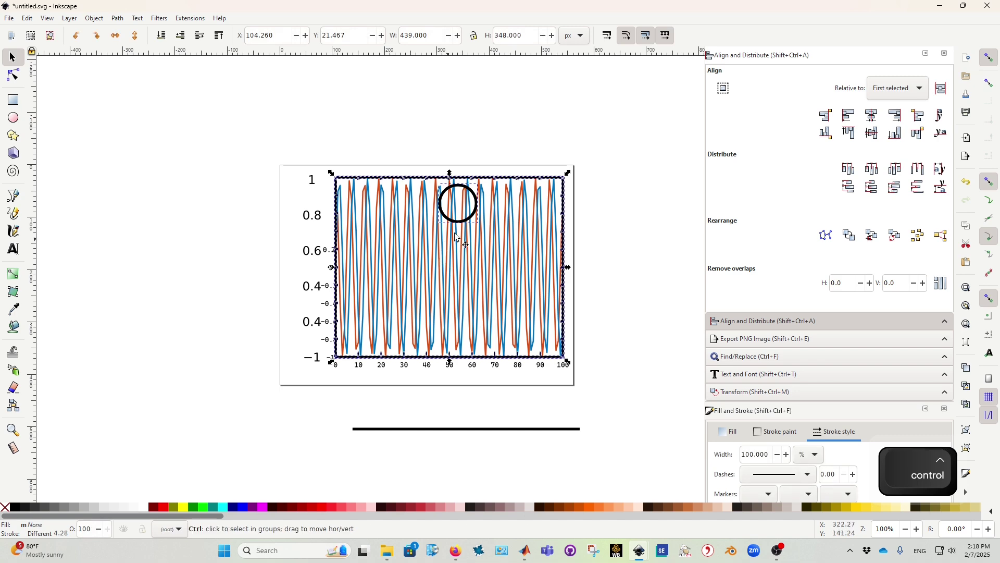
ctrl+scroll(459, 227, up, 3)
shift+click(479, 220)
scroll(540, 193, up, 3)
click(522, 114)
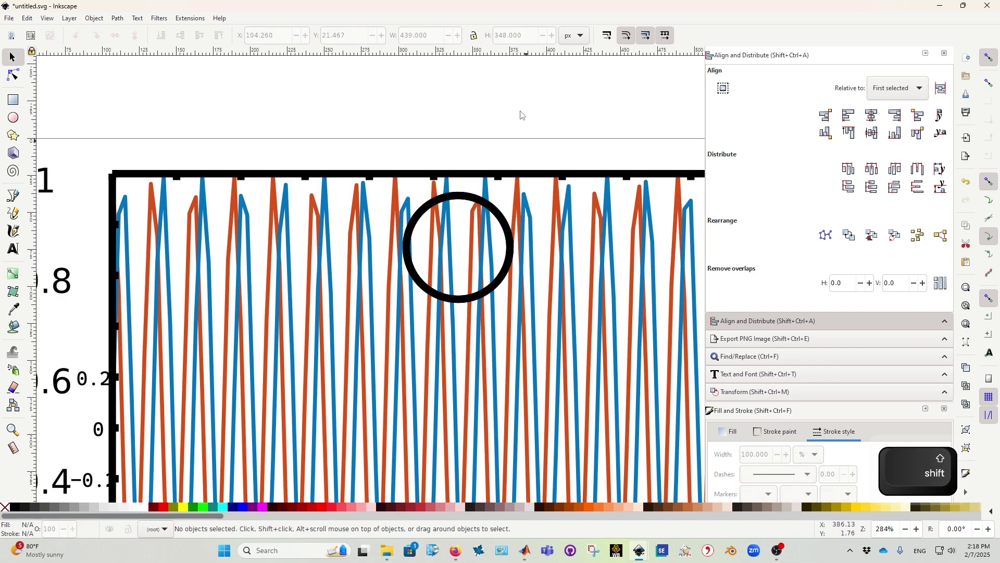
Move both circles out of the plot into the empty area above the page.
drag(495, 211, 494, 98)
drag(510, 230, 457, 201)
ctrl+scroll(572, 141, down, 2)
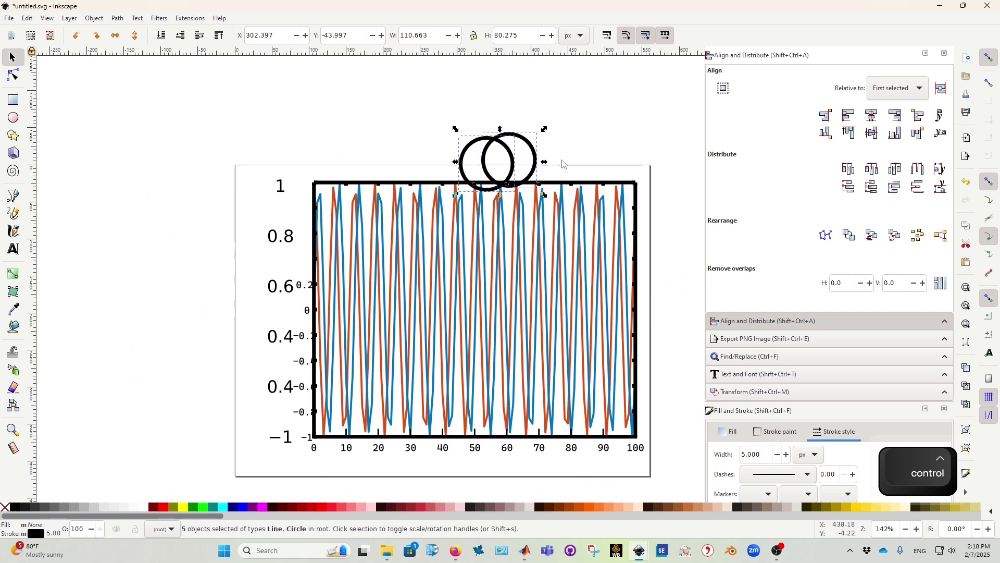
drag(516, 180, 517, 99)
Select the plot's axis lines, ticks and curves together and group them.
drag(655, 168, 307, 451)
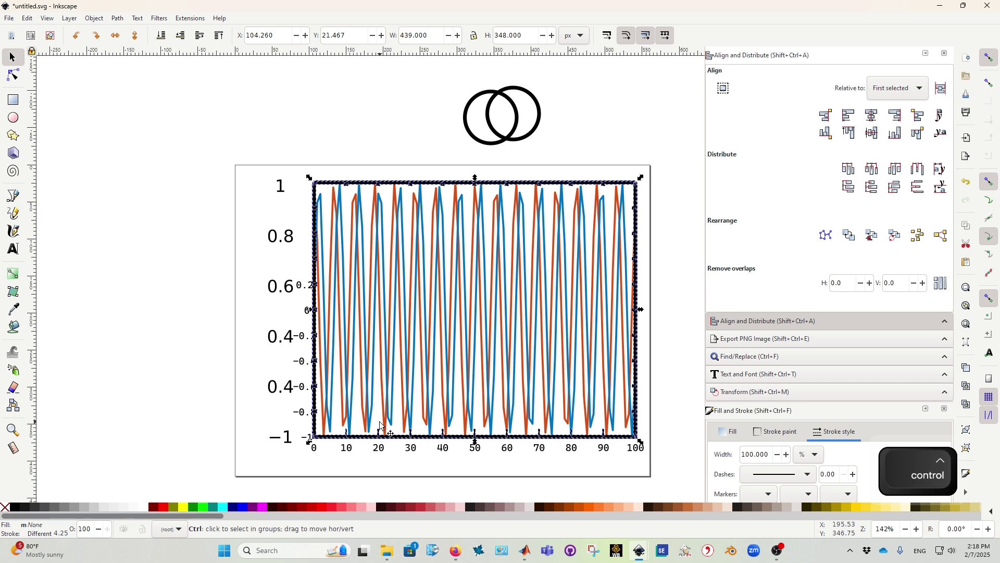
key(ctrl+g)
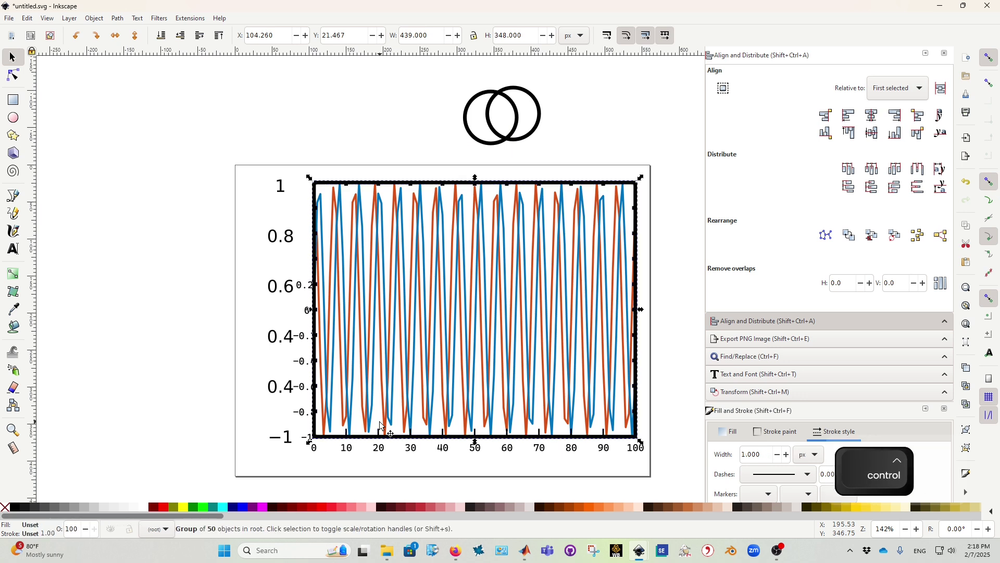
click(559, 129)
Move one of the circles above the page into the upper middle of the plot, at about X 325.6, Y 41.1 px.
click(528, 139)
drag(528, 139, 524, 241)
key(ctrl+z)
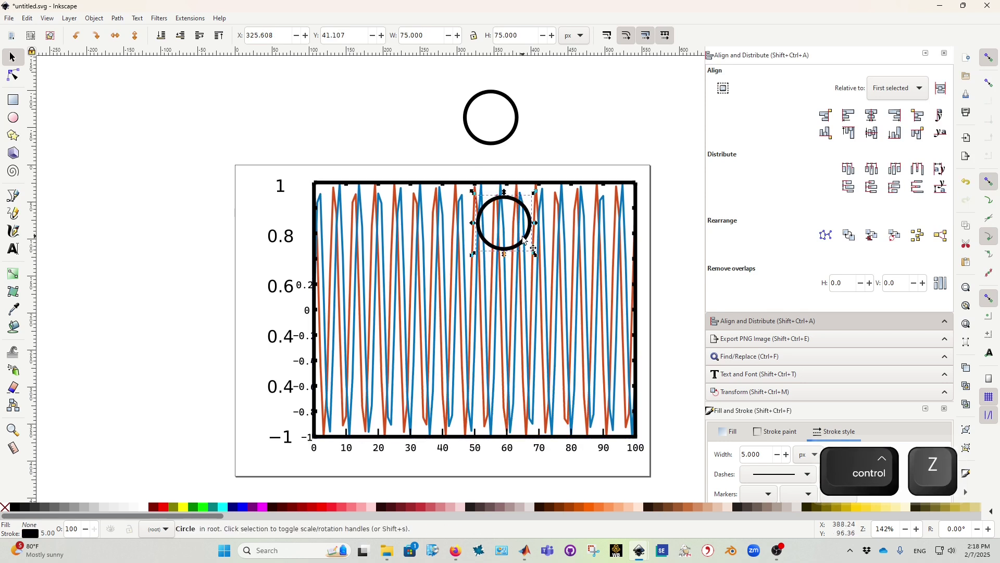
Align the circle above the page with the one in the plot, centring them both vertically and horizontally.
ctrl+scroll(525, 240, up, 1)
scroll(515, 224, up, 2)
click(503, 147)
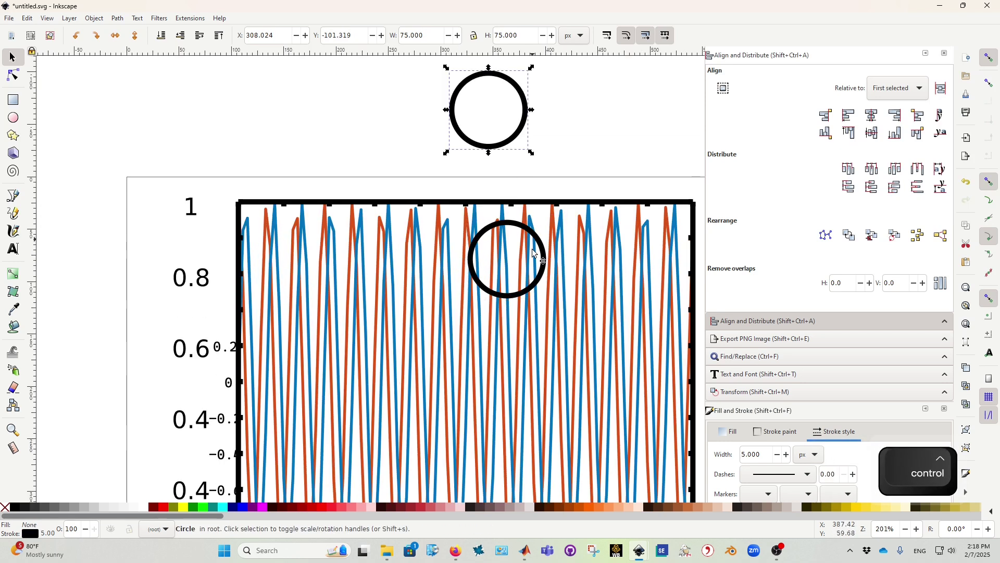
shift+click(533, 252)
click(873, 133)
key(ctrl+shift+a)
click(872, 116)
click(550, 150)
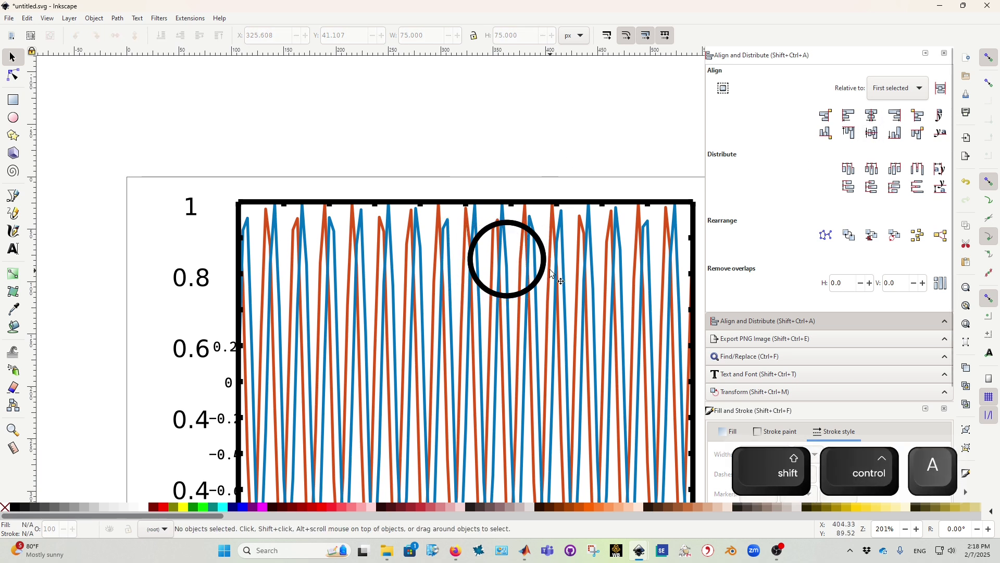
Clip the grouped plot to the circle in its upper middle.
click(602, 295)
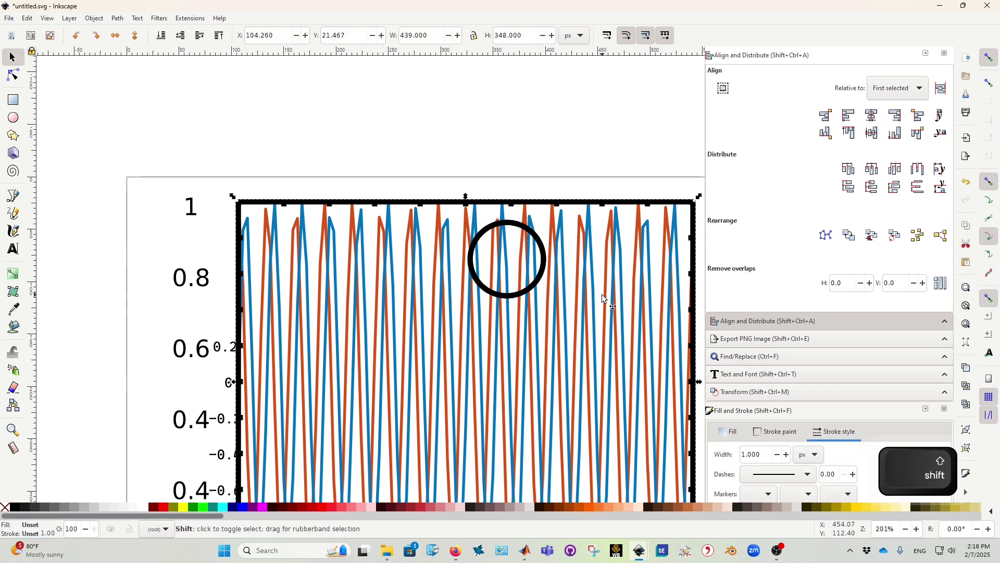
shift+click(542, 279)
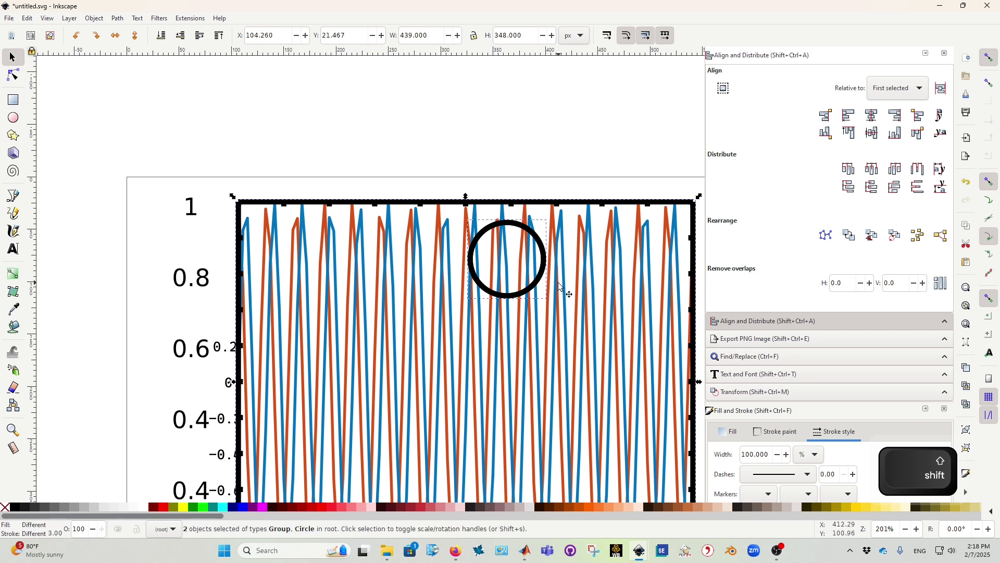
click(94, 19)
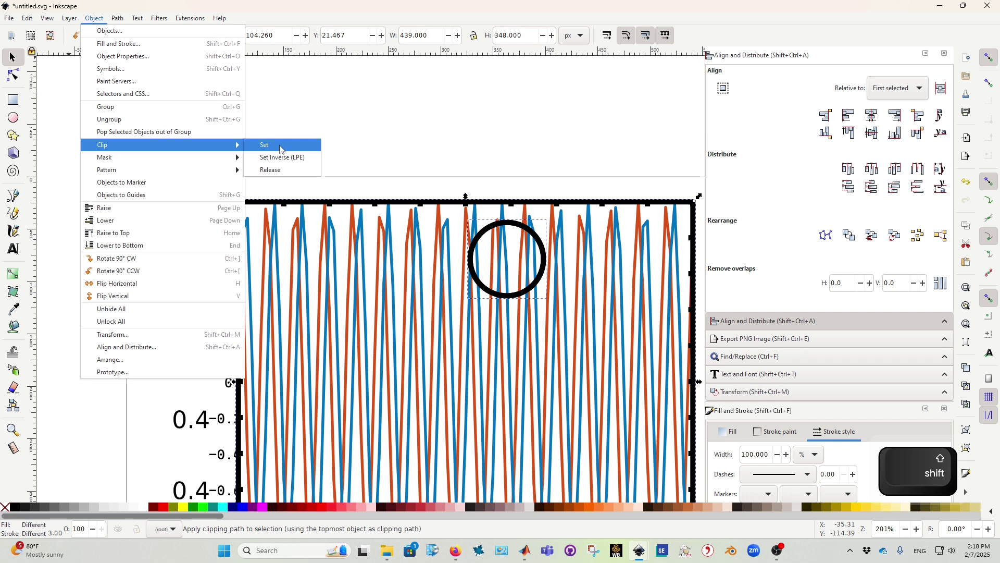
click(281, 149)
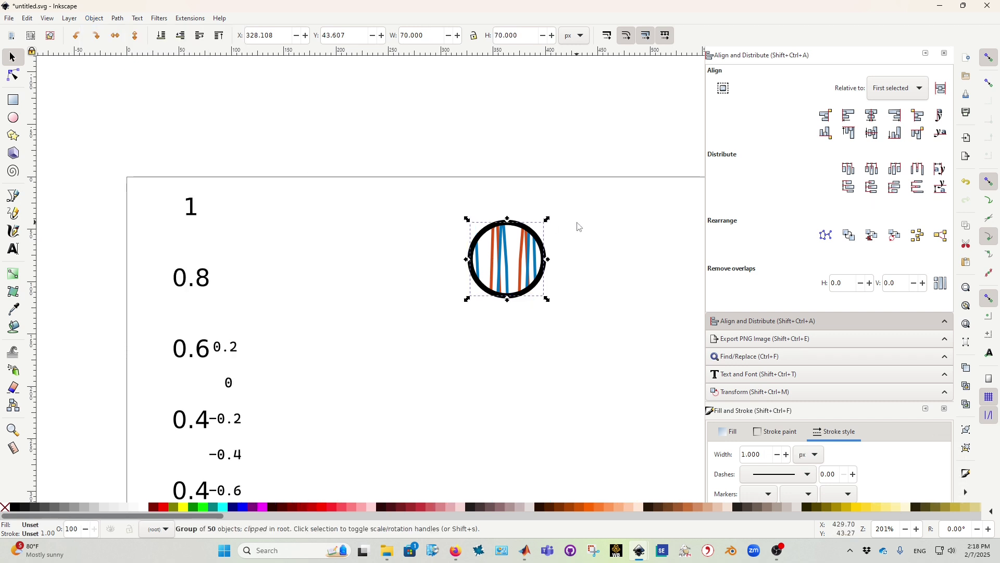
Undo the clipping of the plot group.
click(578, 243)
key(ctrl+z)
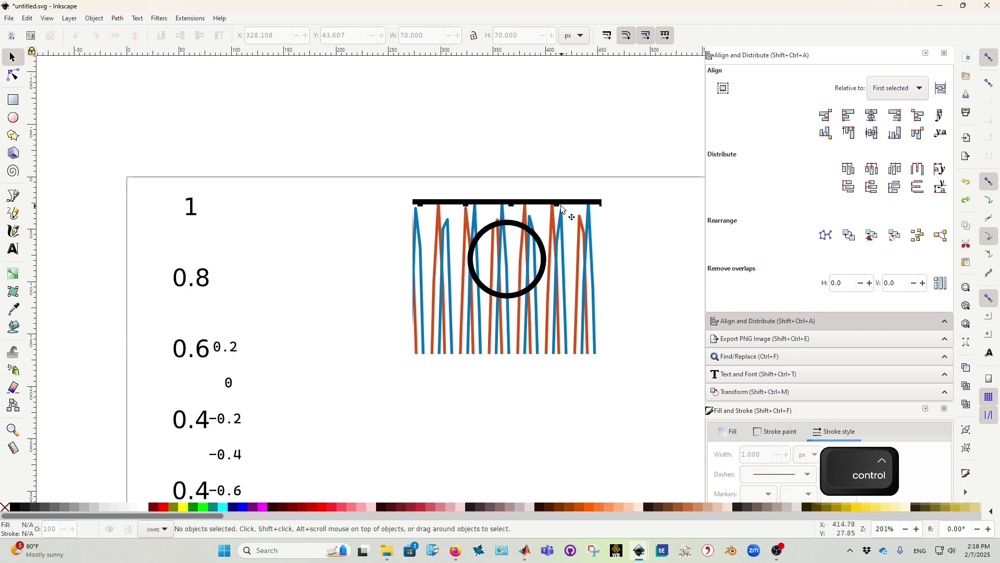
key(ctrl+z)
key(ctrl+z)
key(ctrl+z)
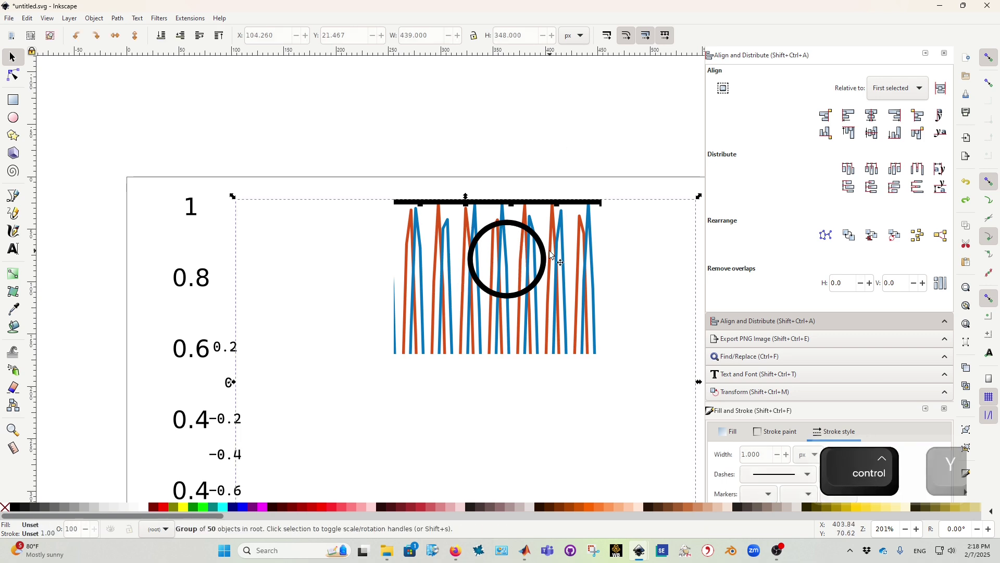
Duplicate the plot group and place the copy exactly over the original, at X 104.260, Y 21.467 px.
ctrl+scroll(549, 250, down, 1)
ctrl+scroll(552, 254, up, 1)
key(Escape)
click(580, 259)
key(ctrl+c)
key(ctrl+v)
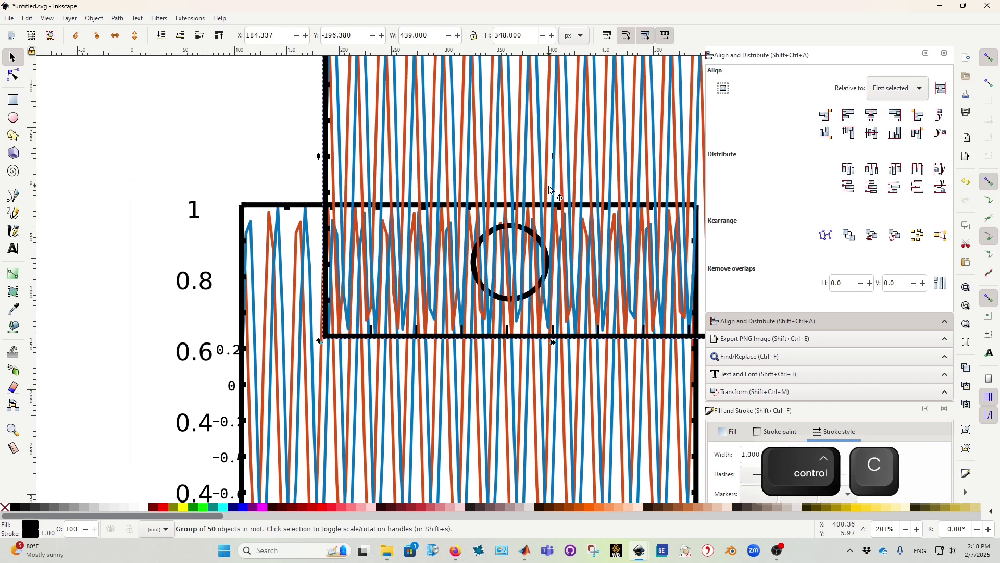
ctrl+scroll(561, 180, down, 2)
drag(458, 252, 452, 306)
ctrl+scroll(569, 174, up, 4)
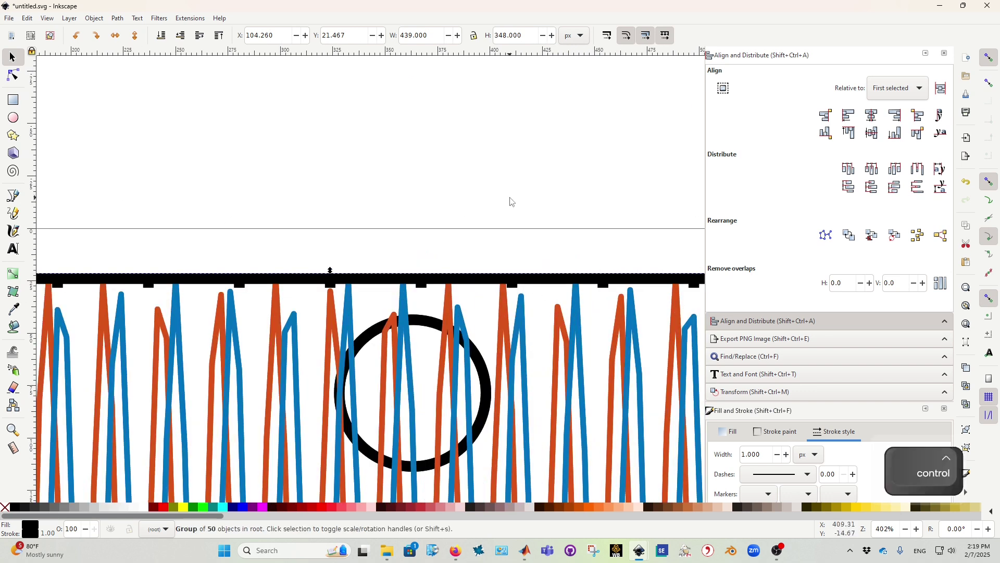
Send the copied plot group to the bottom of the stacking order, behind the circles.
click(510, 336)
key(End)
click(503, 260)
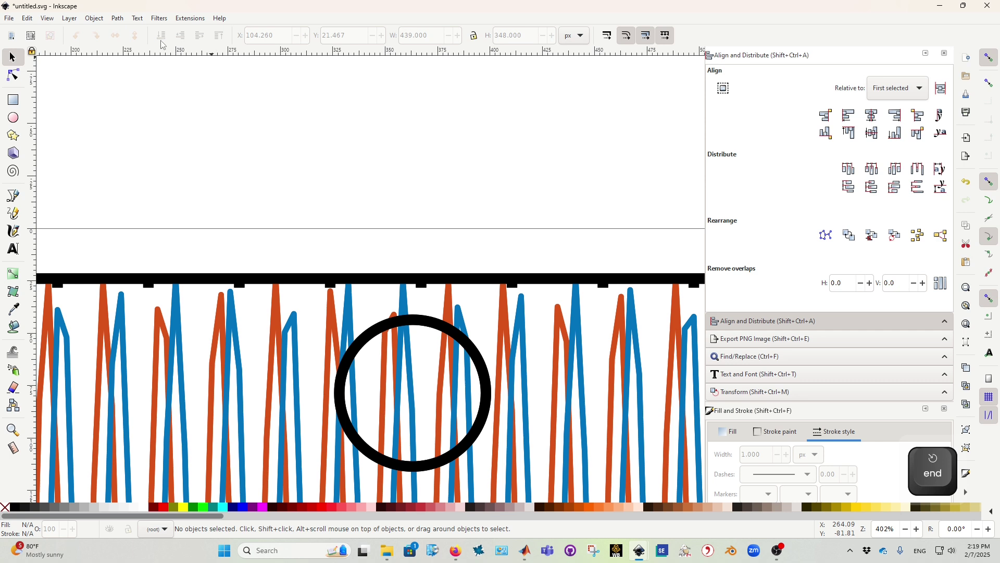
Set the upper circle as the clipping shape for the plot group beneath it.
click(495, 339)
shift+click(482, 360)
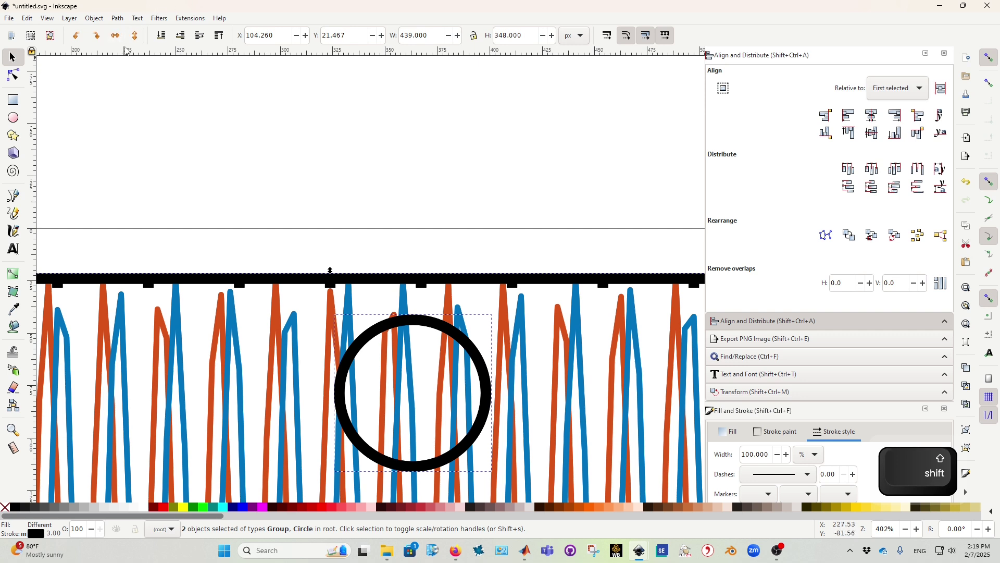
click(94, 18)
mouse_move(224, 138)
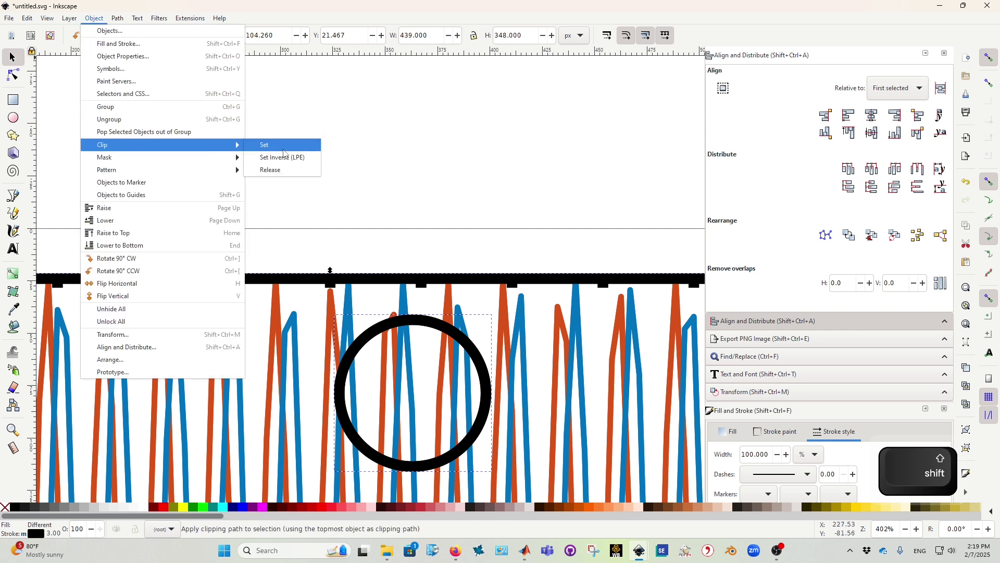
click(286, 151)
scroll(393, 192, down, 4)
drag(404, 245, 468, 237)
key(ctrl+z)
scroll(414, 253, up, 2)
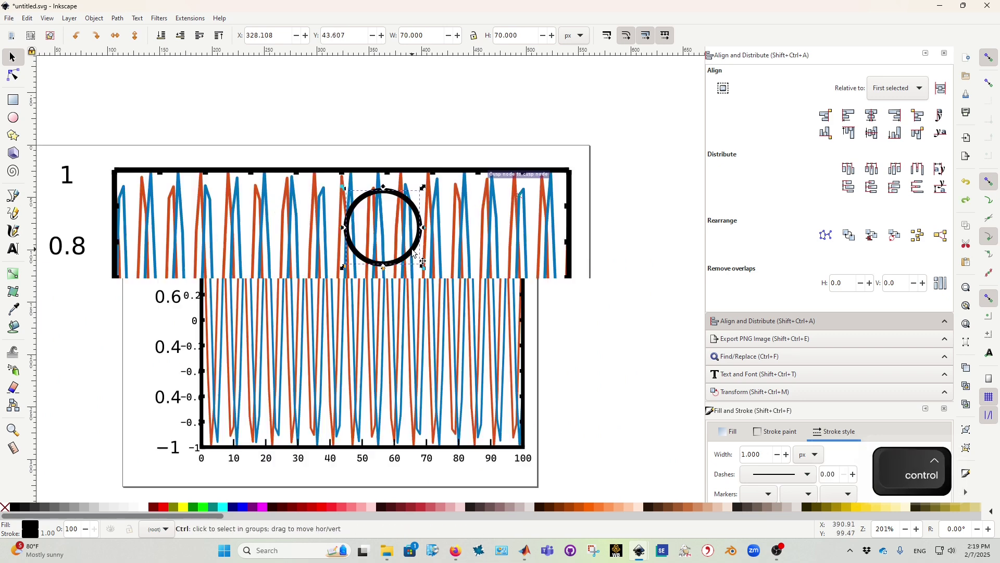
Select the clipped plot piece with its circle outline and move both right of the page, to about X 633.7, Y 42.4 px.
scroll(414, 252, up, 2)
shift+click(410, 262)
scroll(411, 261, down, 3)
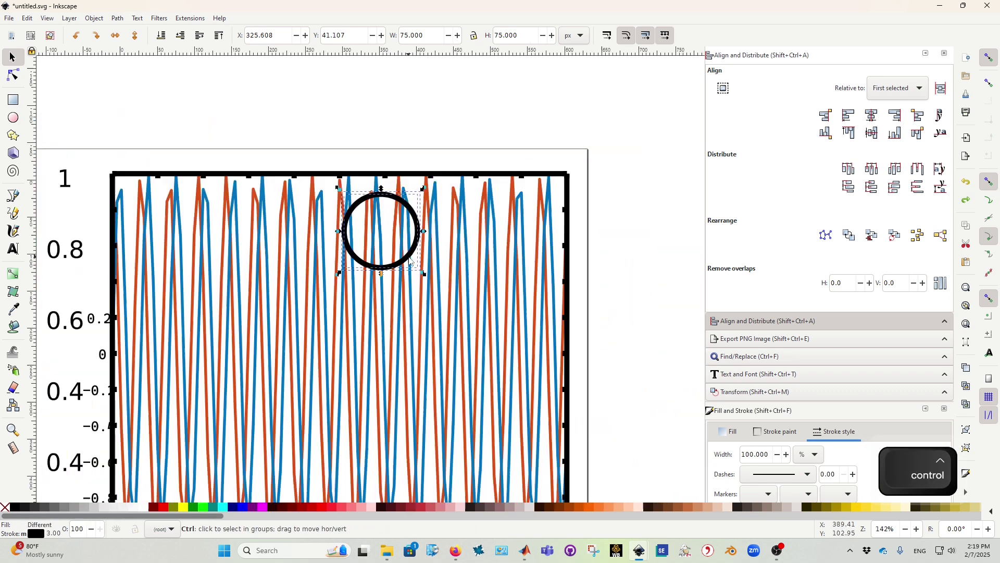
drag(410, 260, 648, 262)
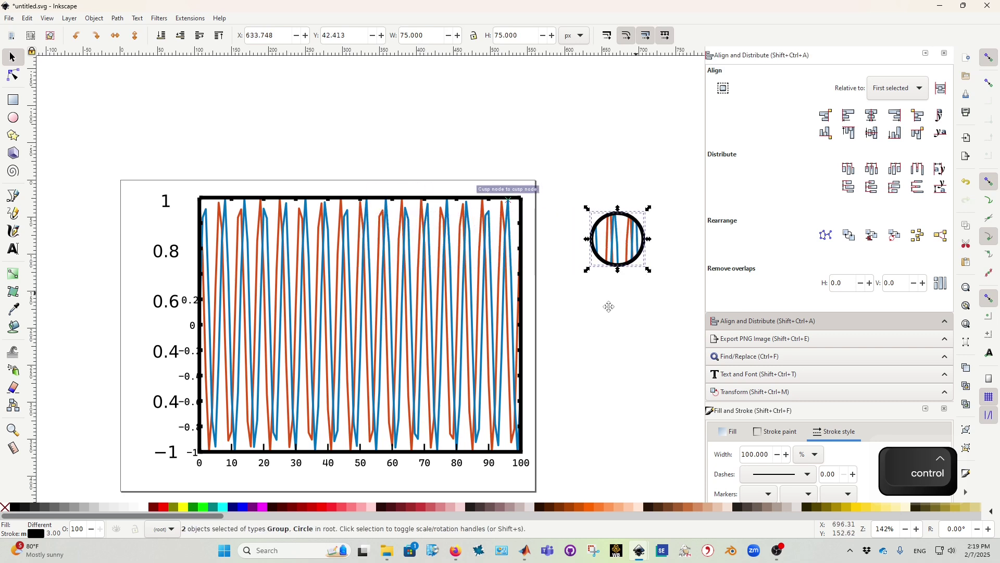
Enlarge the clipped plot piece and its circle outline together to about 204 px wide and high.
scroll(607, 306, right, 2)
scroll(608, 306, up, 1)
drag(604, 300, 687, 409)
scroll(454, 313, right, 4)
scroll(455, 313, down, 1)
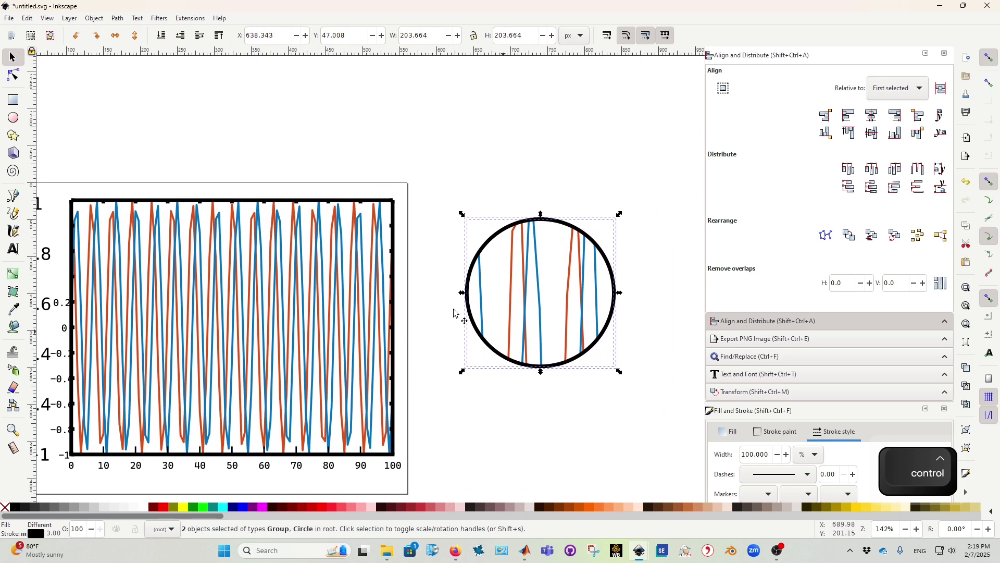
Draw a near-circular ellipse of about 29 px radius in the plot's upper middle and connect it to the magnified circle with two straight lines.
click(13, 121)
drag(228, 219, 271, 261)
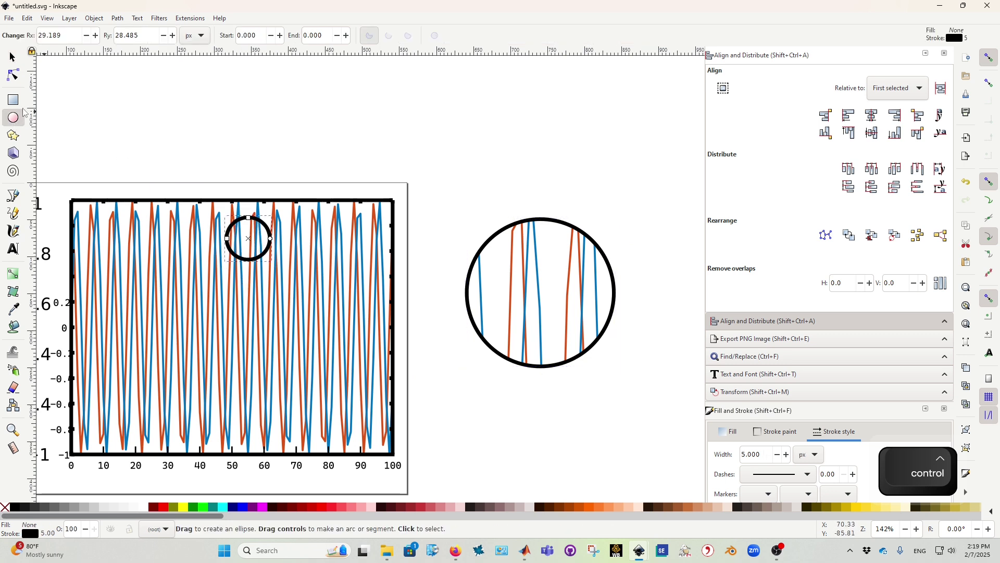
click(13, 196)
click(252, 218)
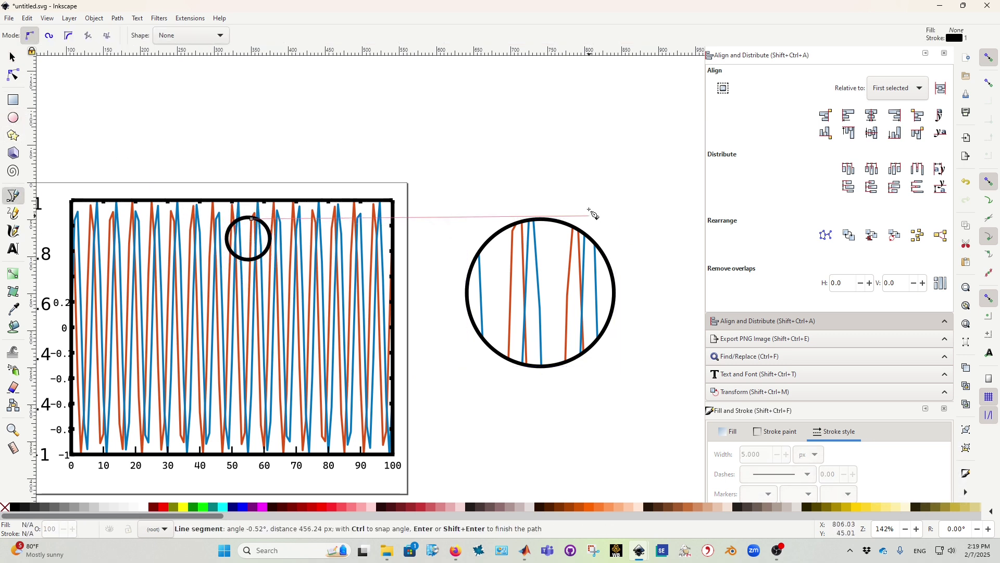
double_click(540, 220)
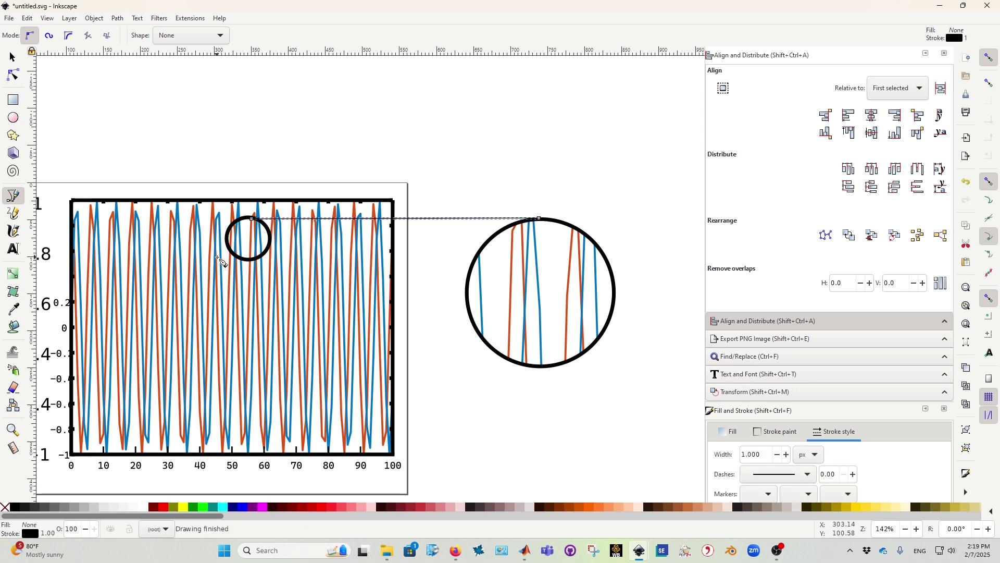
click(245, 261)
double_click(526, 366)
ctrl+scroll(570, 286, down, 2)
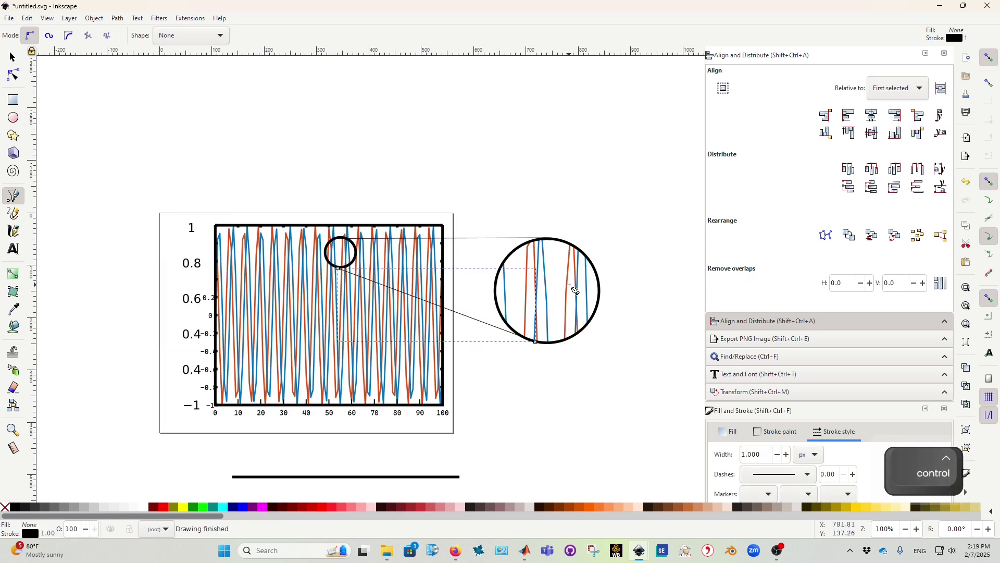
Delete the stray thick horizontal line below the page.
key(F1)
ctrl+scroll(583, 283, down, 2)
drag(662, 212, 521, 371)
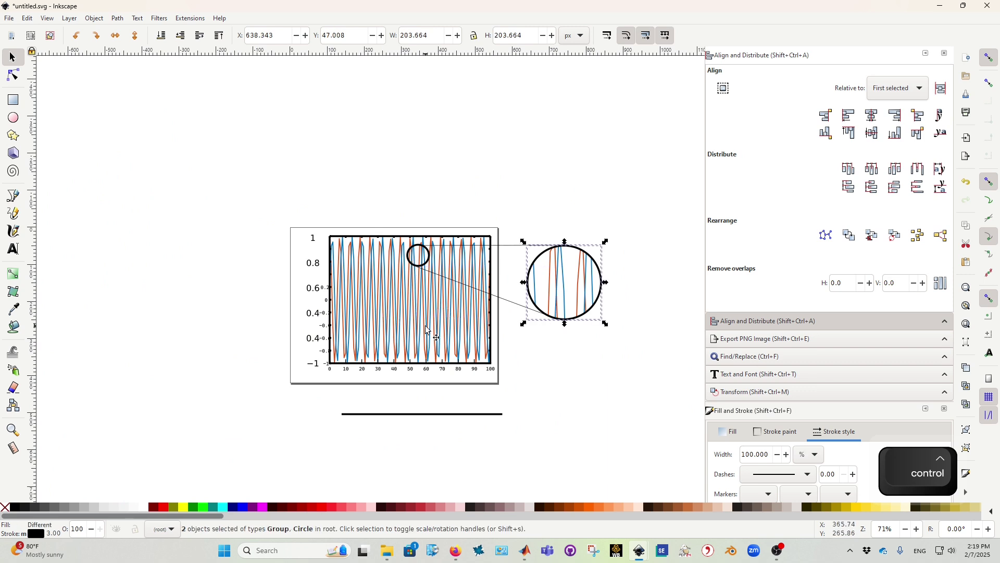
drag(555, 404, 276, 455)
key(Delete)
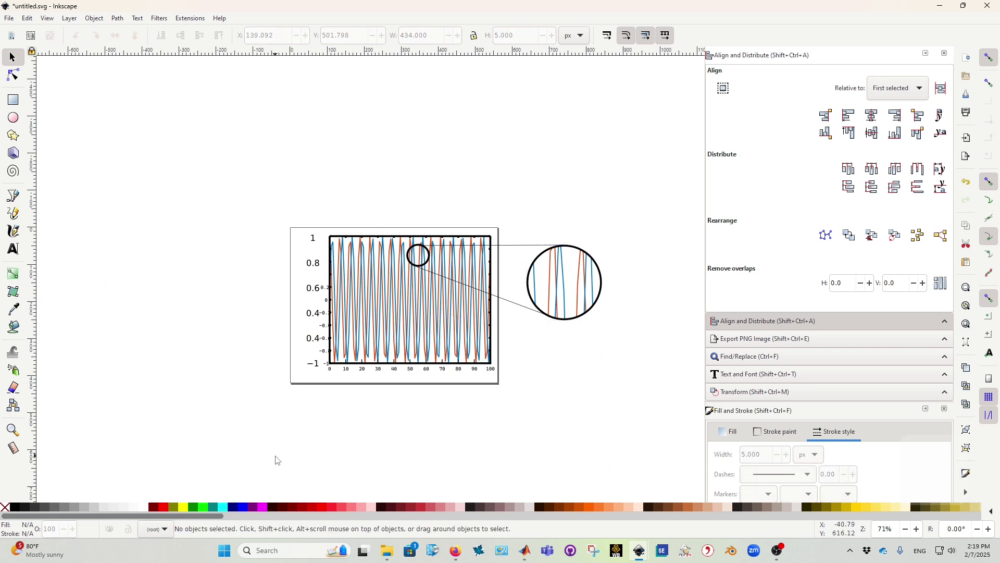
ctrl+scroll(529, 401, up, 3)
ctrl+scroll(558, 352, down, 4)
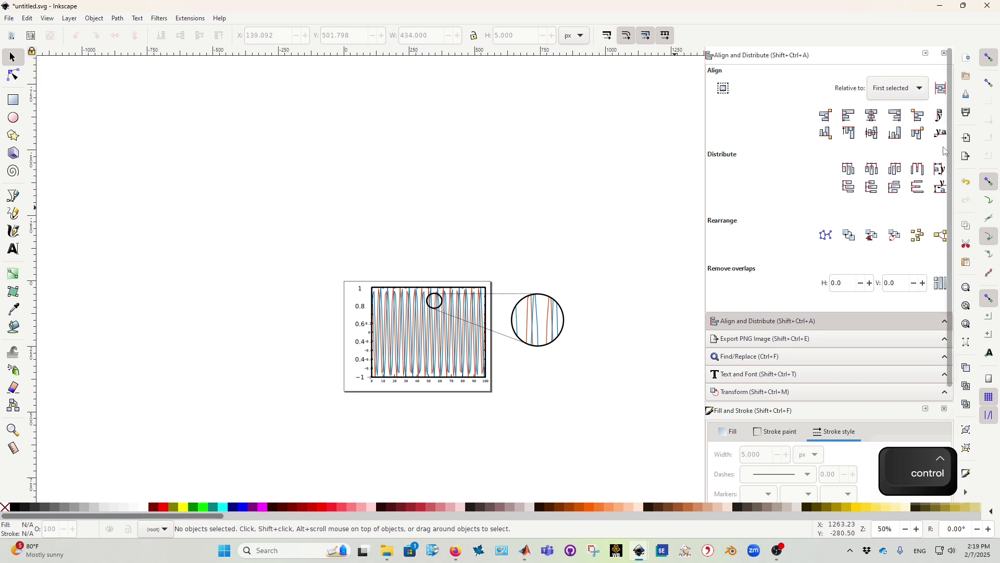
ctrl+click(516, 314)
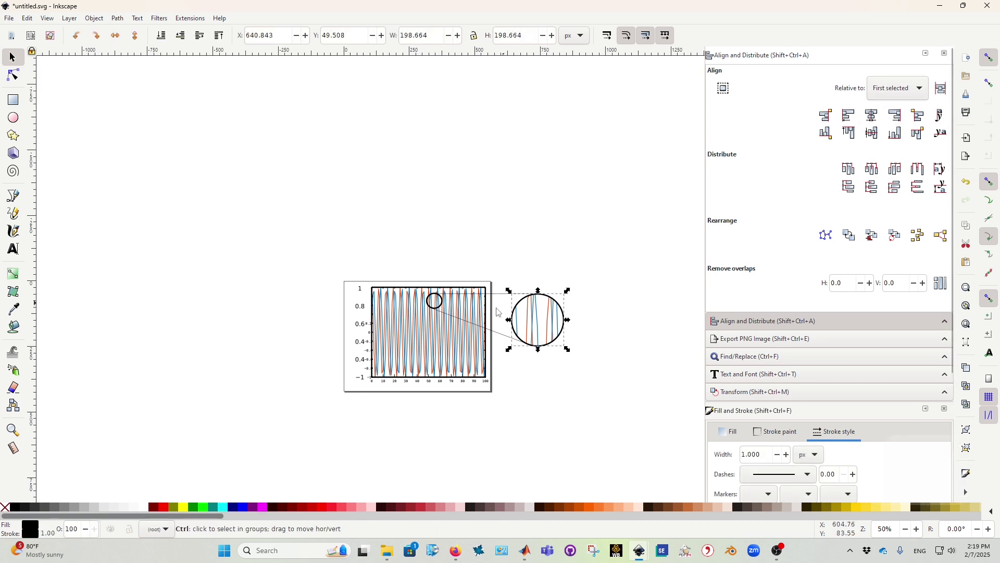
Copy the 1 and 0.8 axis labels into the empty area above the magnified circle and move the copied 0.8 closer to the 1.
scroll(497, 311, up, 3)
ctrl+click(111, 250)
ctrl+click(111, 250)
shift+click(111, 302)
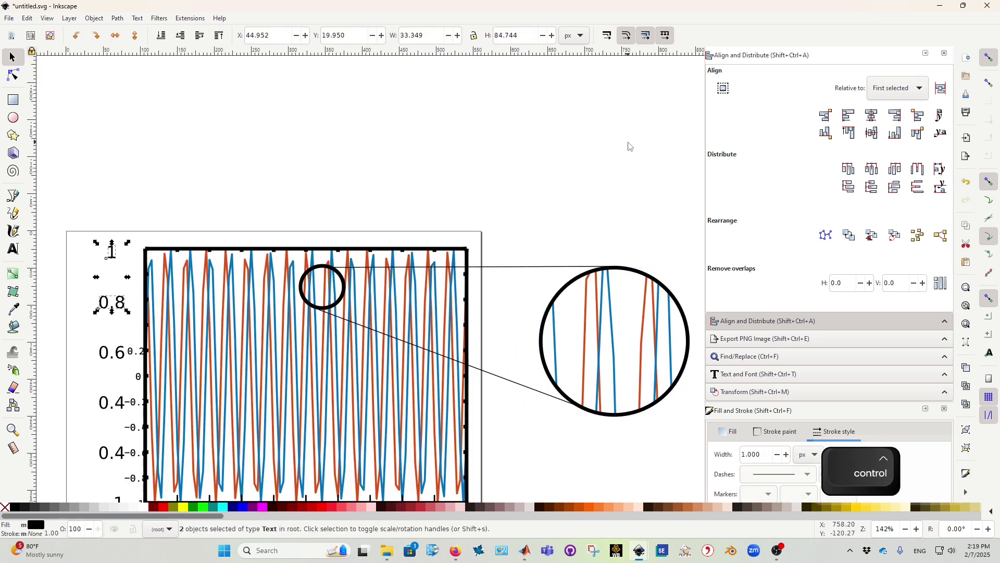
key(ctrl+v)
click(442, 222)
drag(401, 232, 415, 204)
Try different alignments on the copied 1 and 0.8 labels, ending with 0.8 centred on 1 both horizontally and vertically.
click(400, 201)
shift+click(386, 188)
shift+click(410, 206)
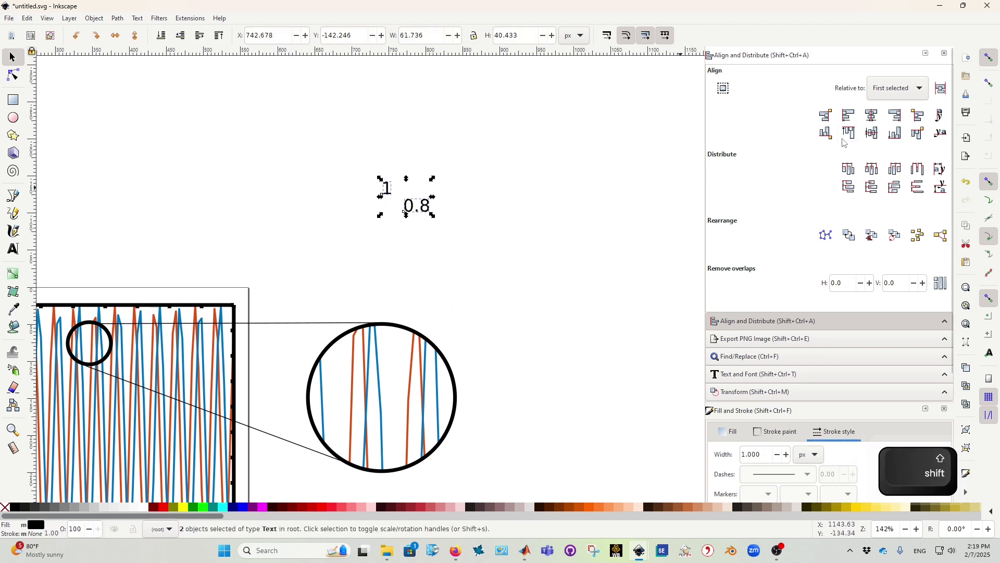
click(919, 119)
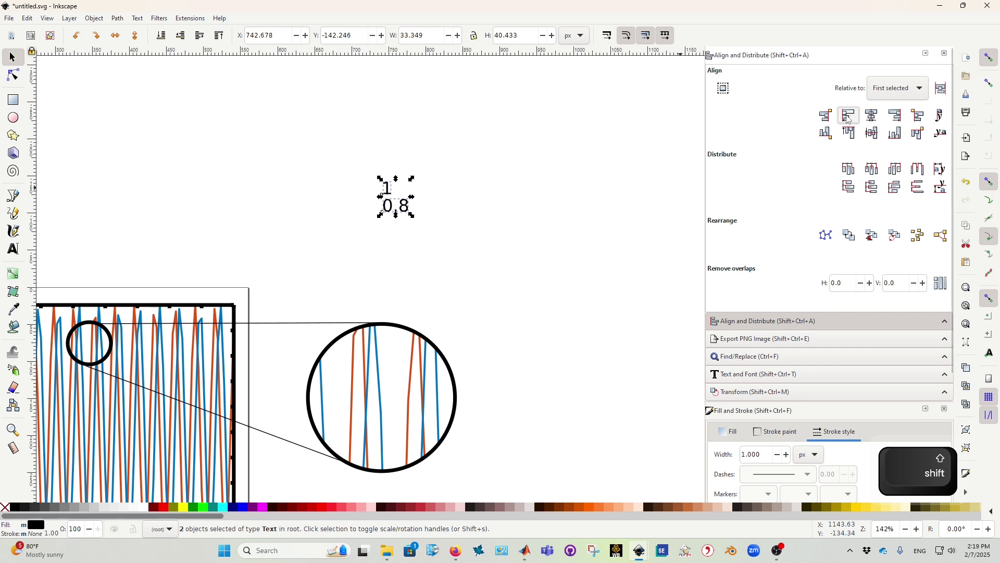
click(917, 133)
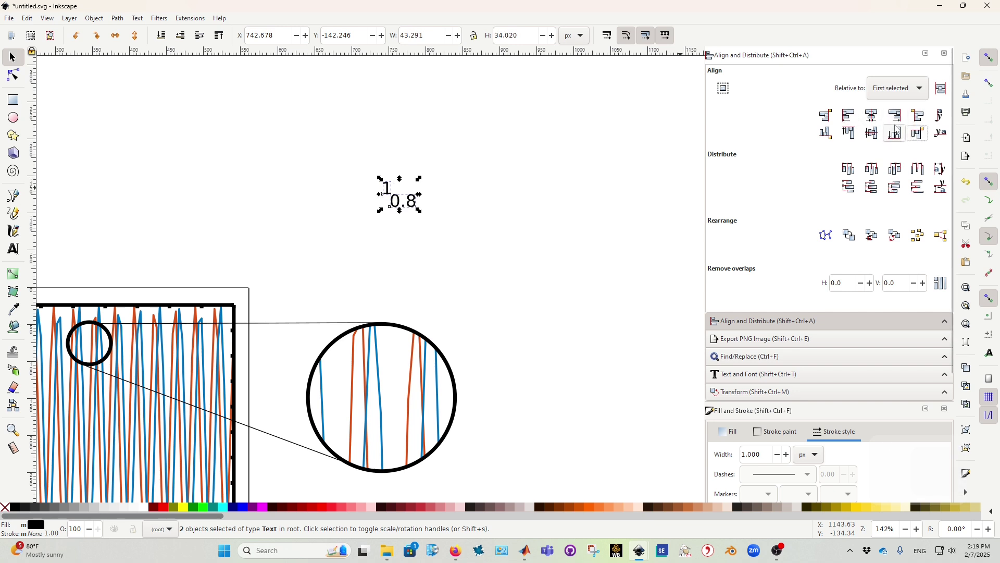
click(871, 116)
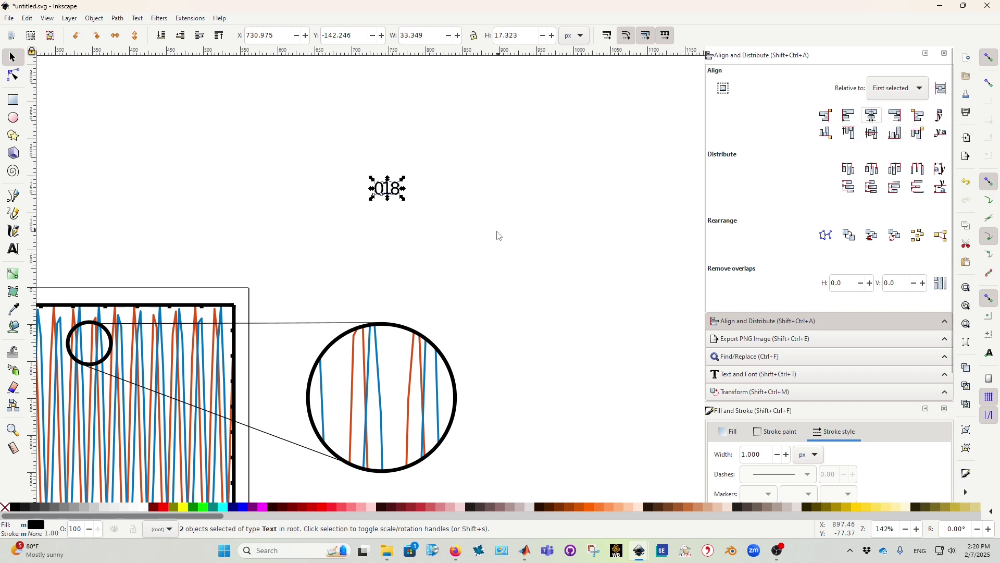
Move the copied 0.8 label straight down below the 1, to about Y -79.6 px.
click(425, 224)
scroll(428, 254, left, 3)
scroll(427, 254, up, 1)
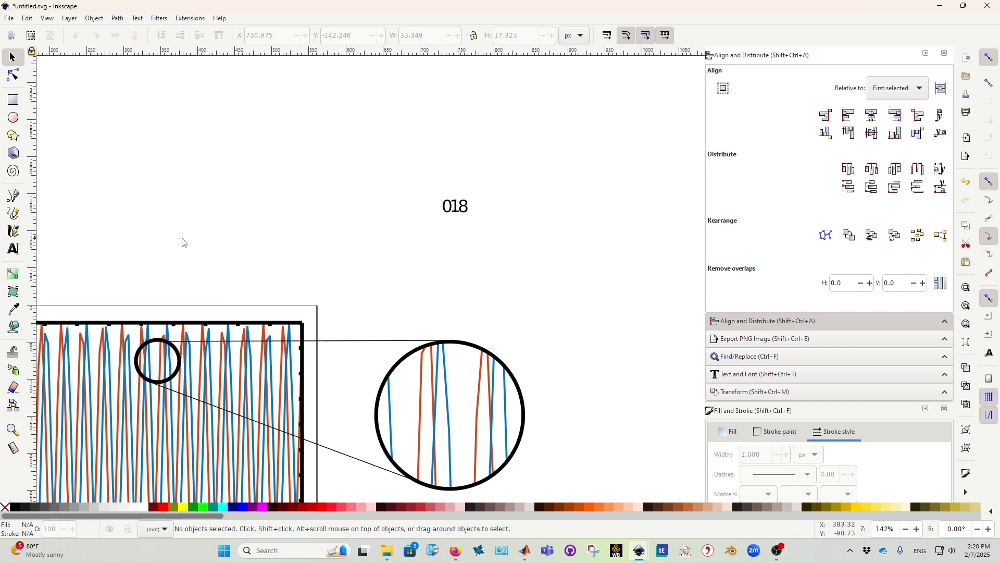
scroll(441, 250, up, 2)
drag(487, 163, 489, 265)
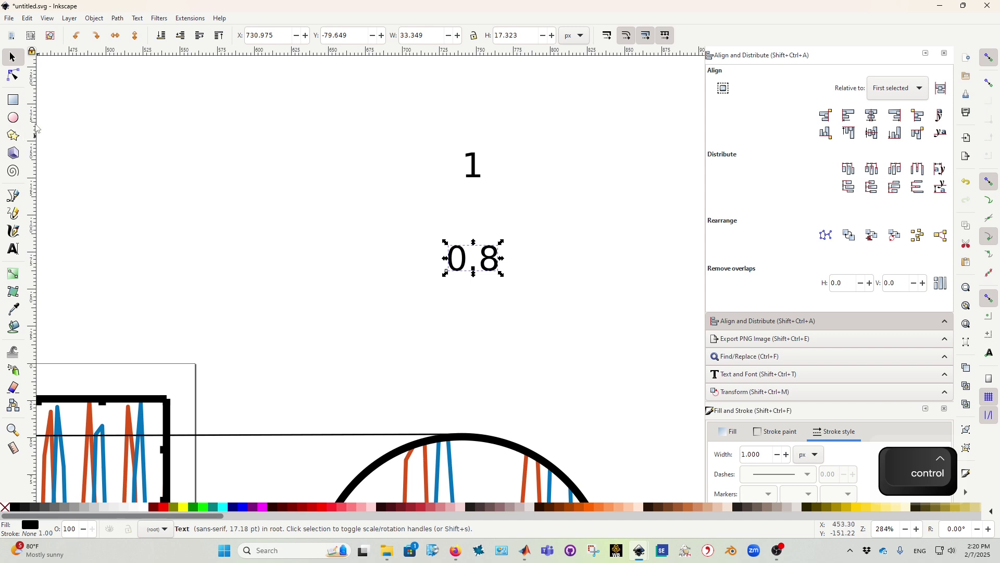
click(118, 19)
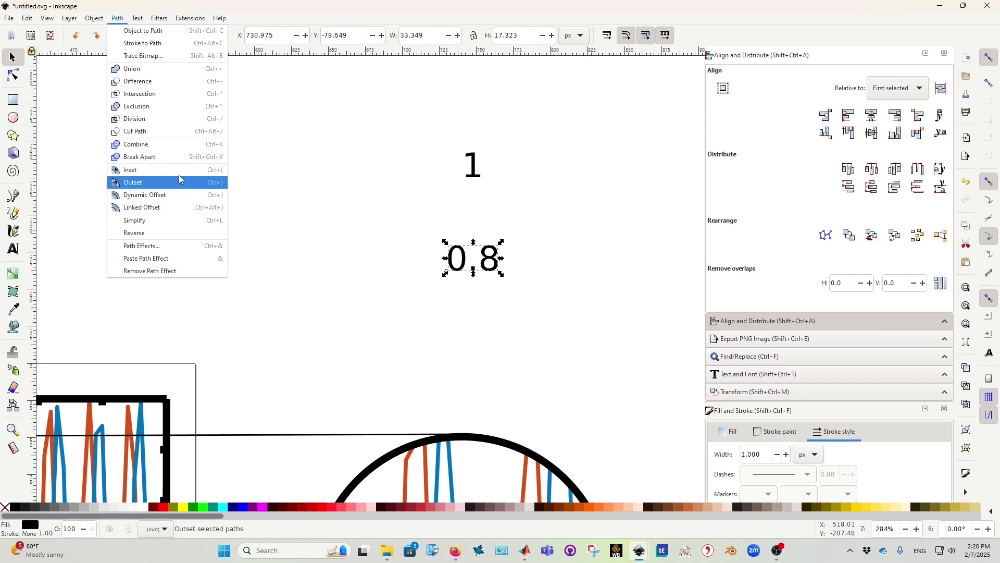
click(558, 277)
click(415, 242)
scroll(373, 239, down, 5)
ctrl+scroll(364, 257, down, 4)
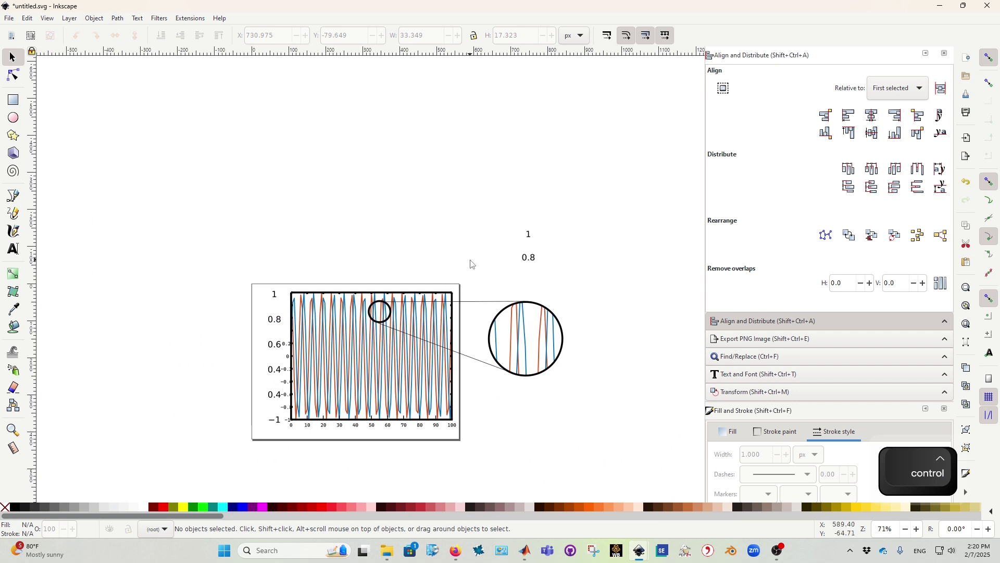
Open the document properties to view the page size settings, leaving them as they are.
key(ctrl+shift+d)
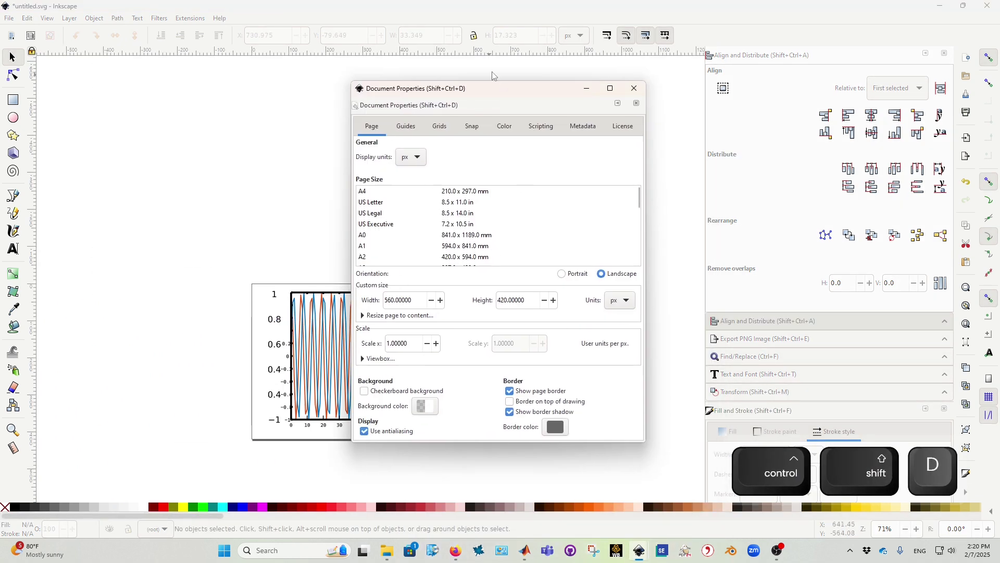
click(634, 88)
scroll(526, 241, down, 2)
scroll(525, 241, left, 2)
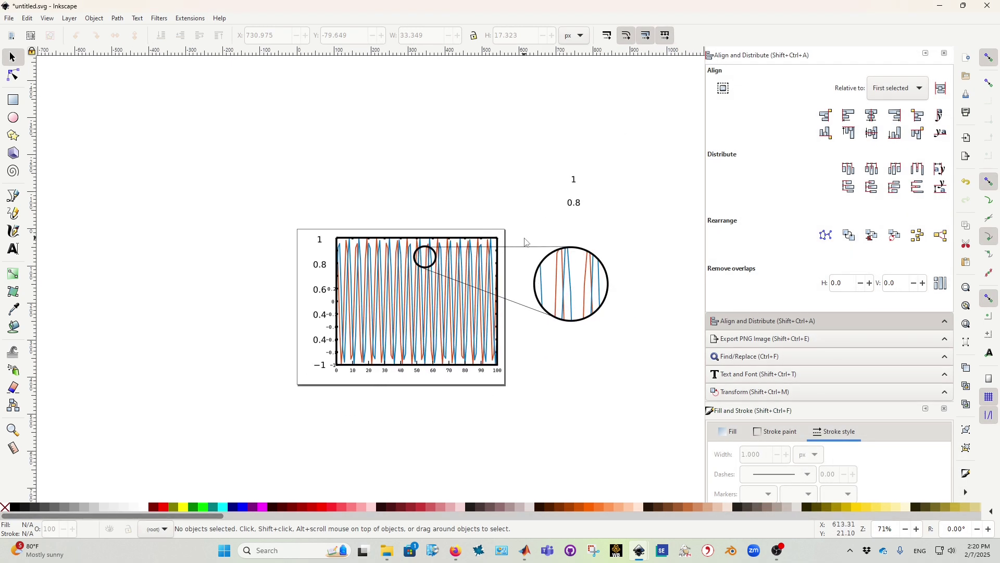
drag(525, 201, 297, 433)
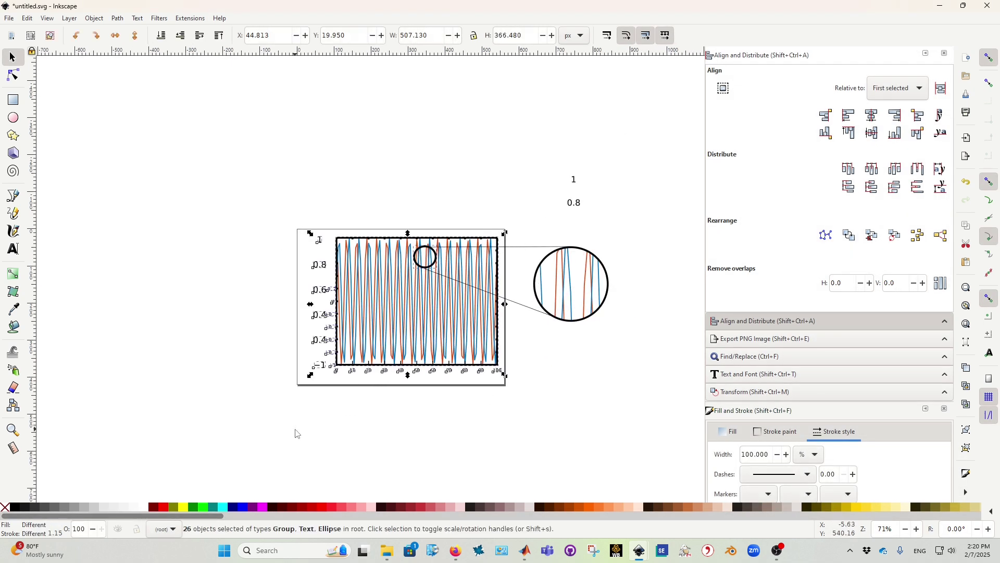
click(532, 210)
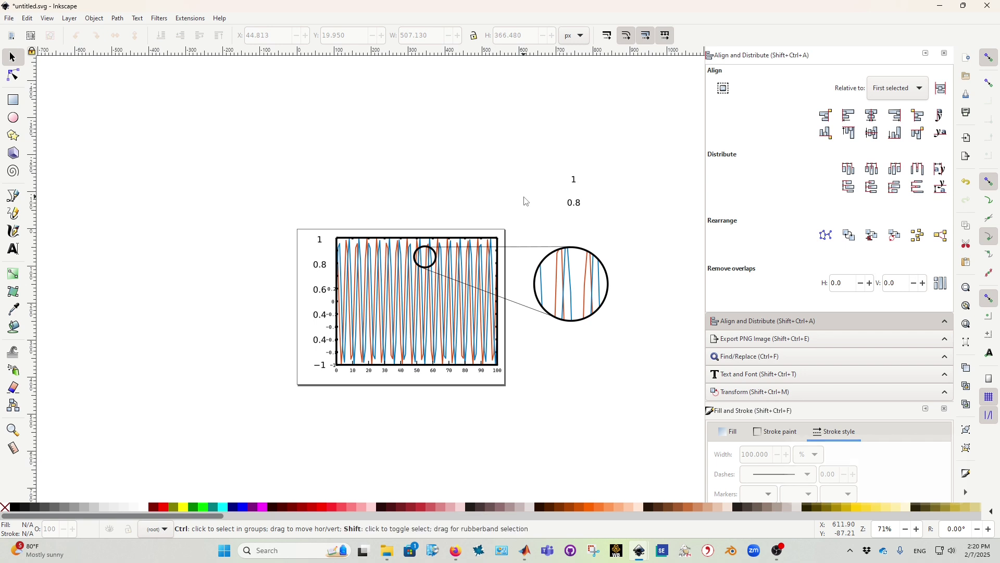
Select the plot, magnified inset and copied labels, and export the selection at 100 dpi as the PNG file pngpic in 3_Videos.
key(ctrl+shift+e)
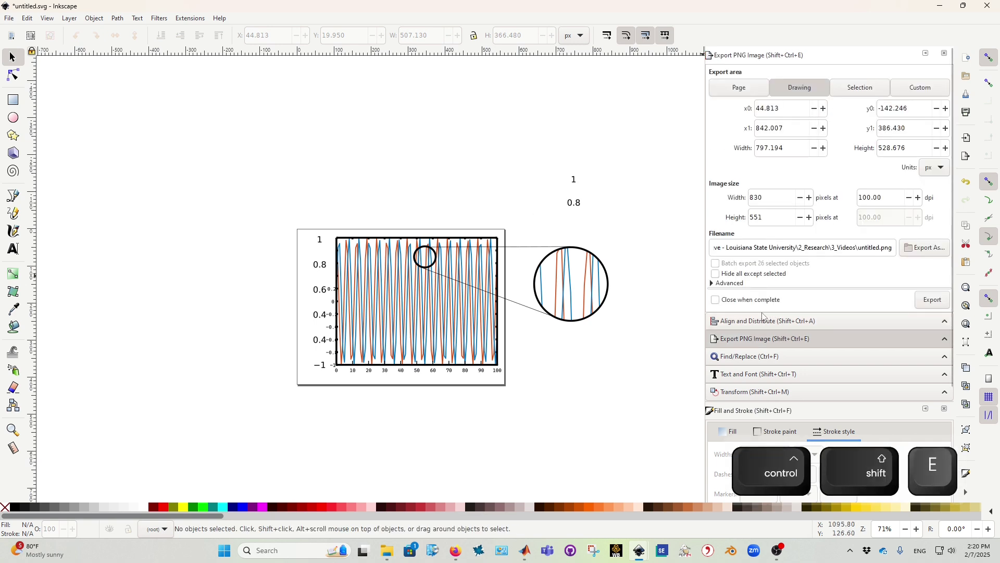
key(ctrl+shift+e)
drag(663, 144, 144, 472)
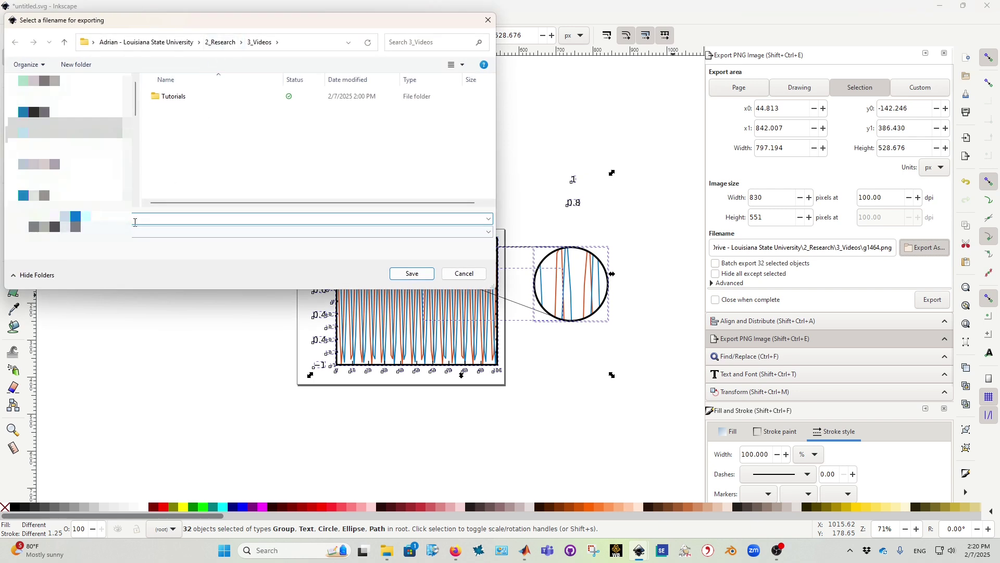
text(gic)
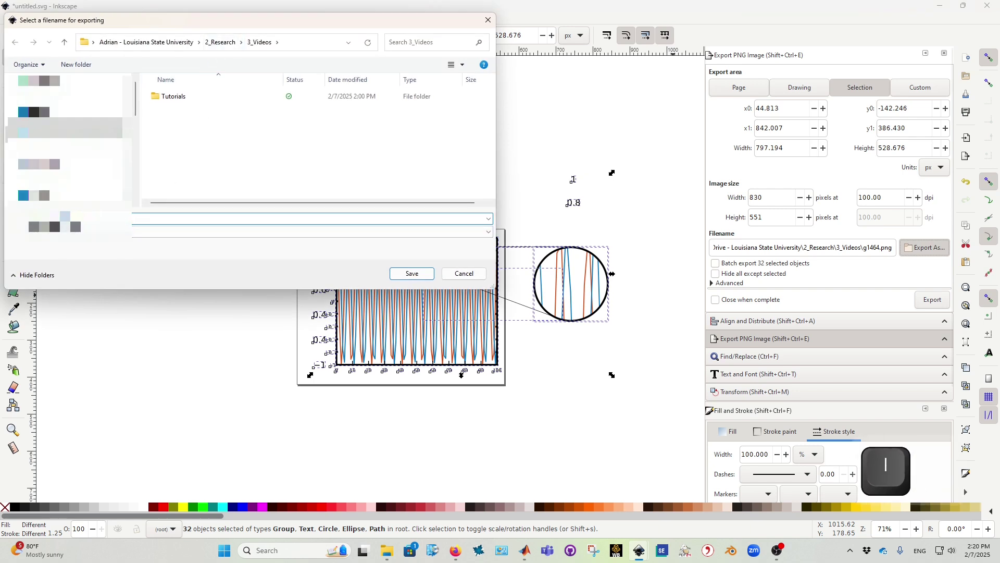
click(404, 274)
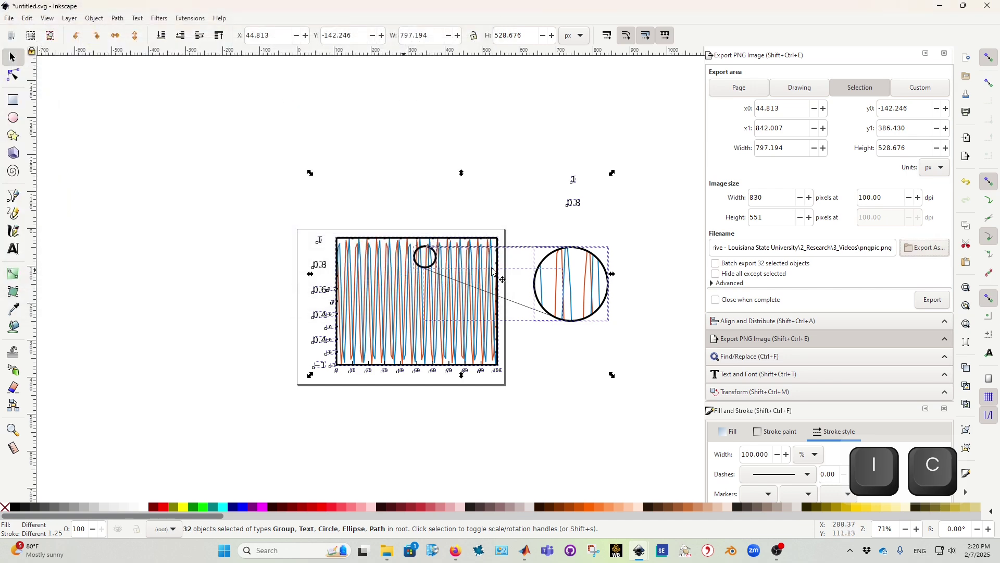
click(927, 304)
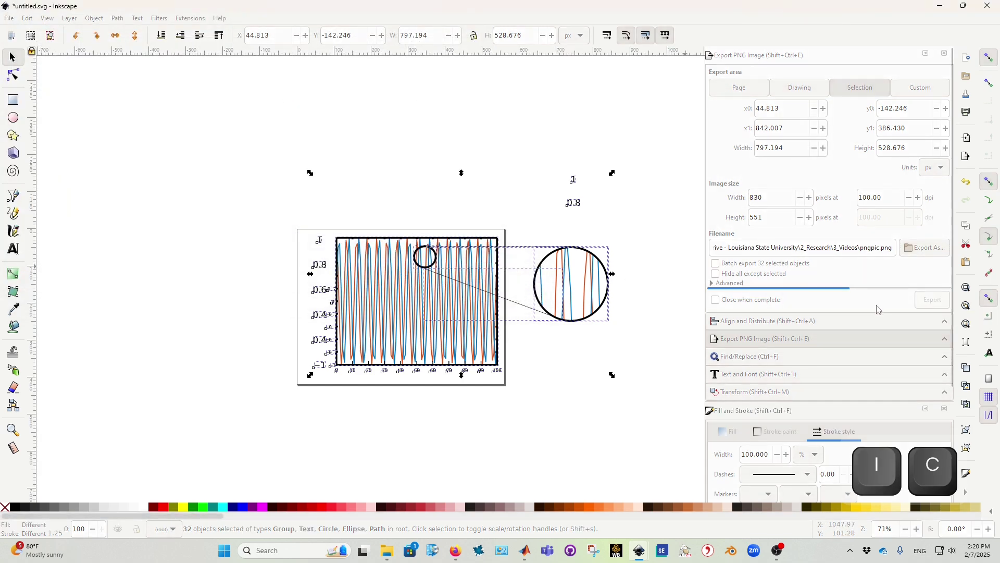
Open the exported pngpic image from File Explorer to check its background, and return to the plot document in Inkscape with nothing selected.
click(387, 551)
click(211, 143)
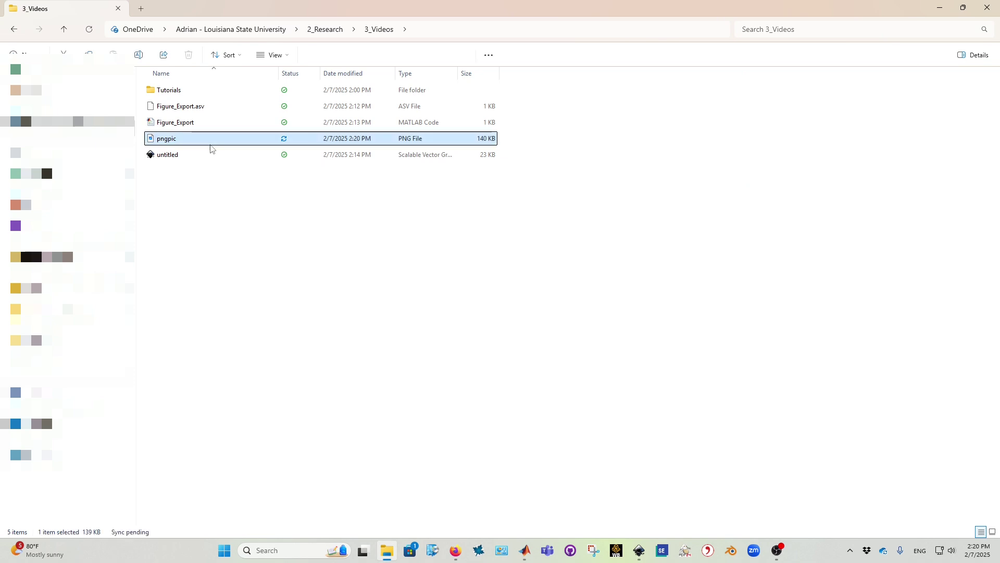
key(Return)
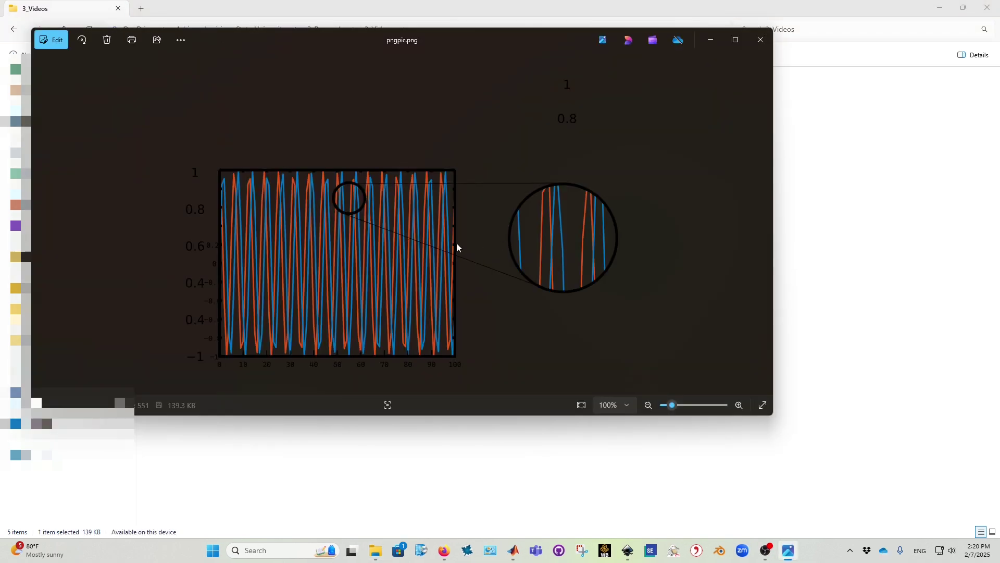
key(ctrl)
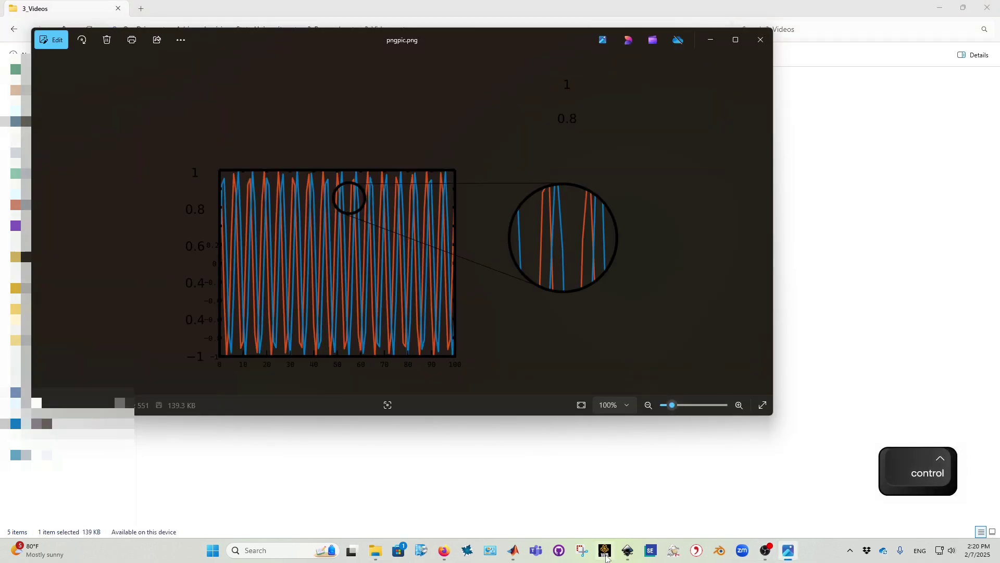
mouse_move(630, 559)
click(707, 502)
click(146, 201)
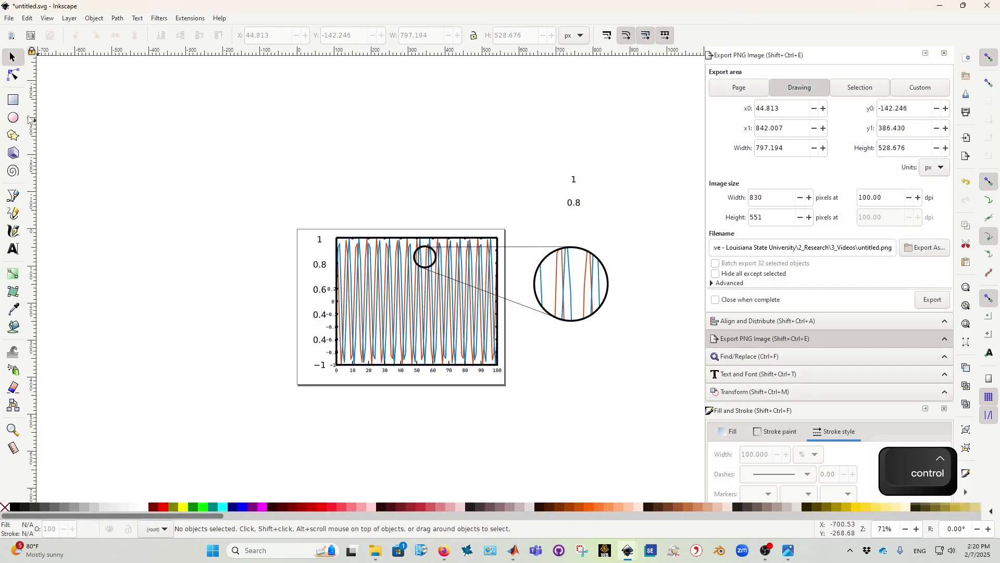
Draw a rectangle about 973 by 719 px enclosing the whole plot, the magnified inset and the copied labels.
click(13, 99)
mouse_move(269, 147)
mouse_down()
mouse_move(445, 343)
mouse_move(641, 424)
mouse_move(630, 412)
mouse_up()
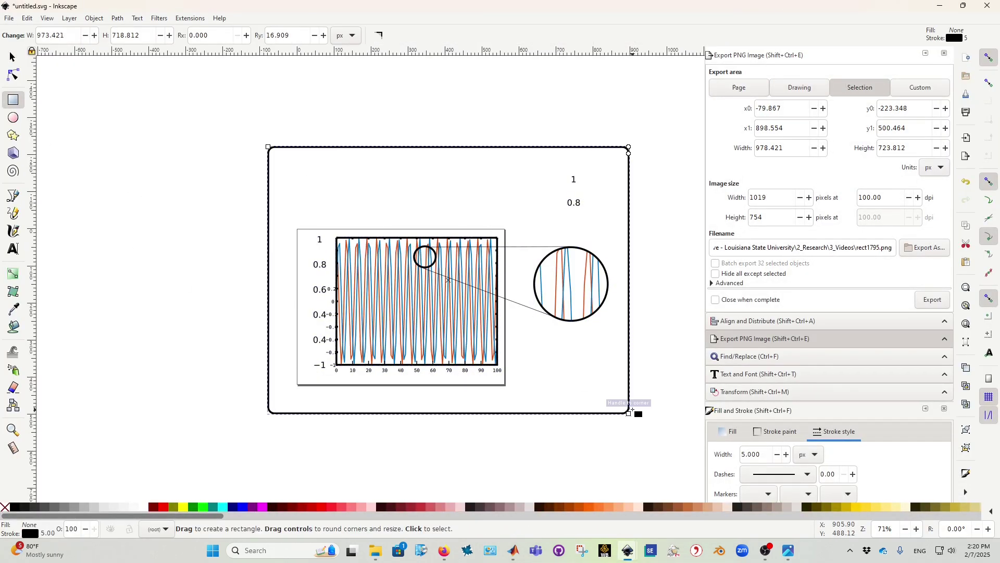
key(F1)
click(636, 217)
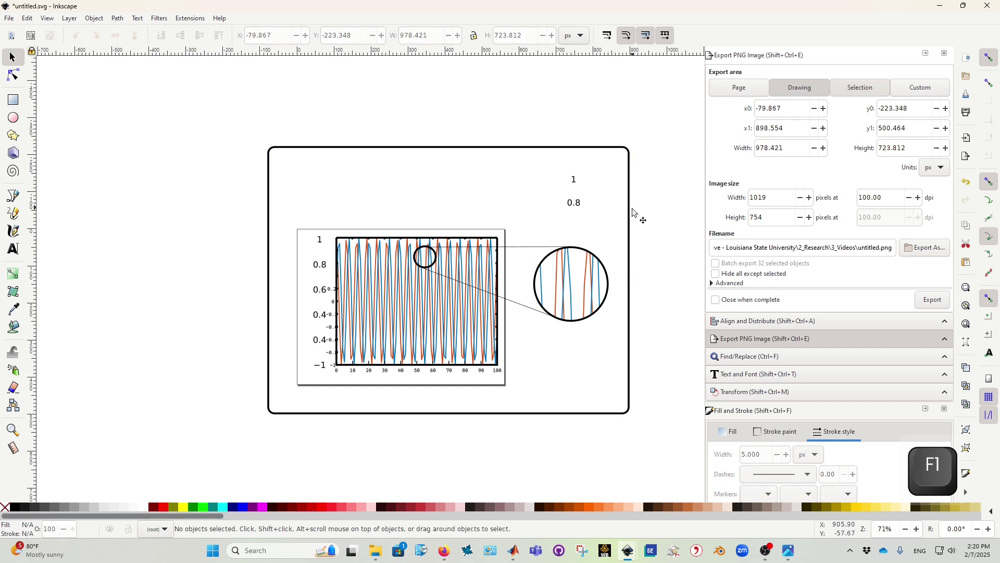
Fill the enclosing rectangle with flat white (RGB 255, 255, 255) and lower it to the bottom, behind all other objects.
ctrl+click(631, 223)
key(ctrl+shift+f)
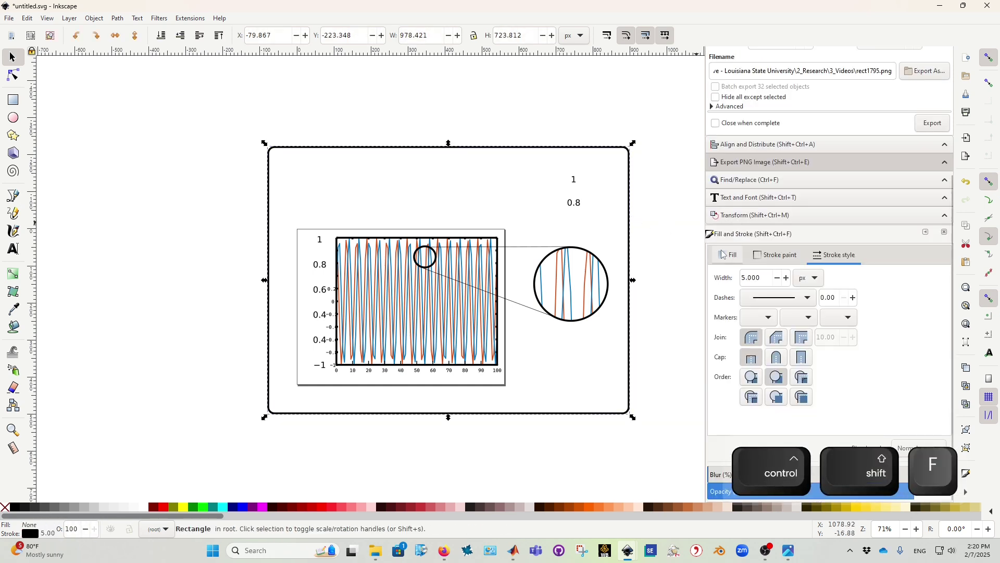
click(740, 281)
click(902, 329)
click(902, 349)
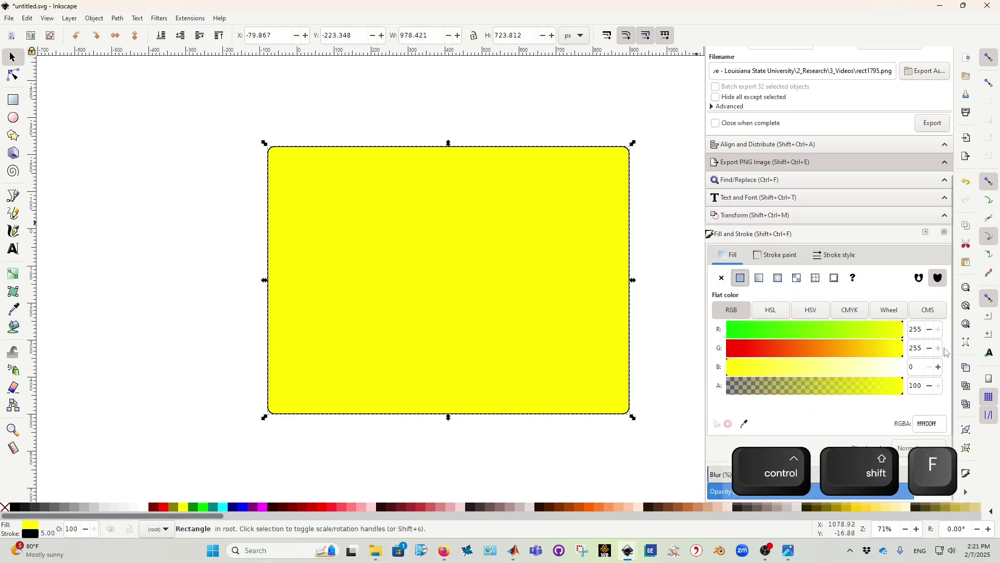
click(880, 367)
key(End)
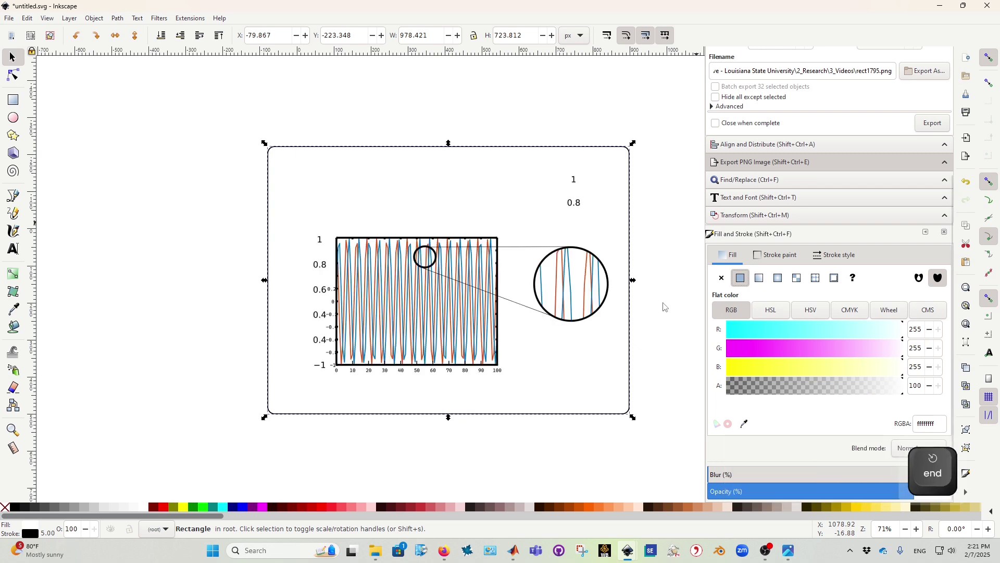
Export the whole drawing together with its white background rectangle as a PNG, overwriting pngpic.
drag(659, 130, 144, 490)
key(ctrl+shift+e)
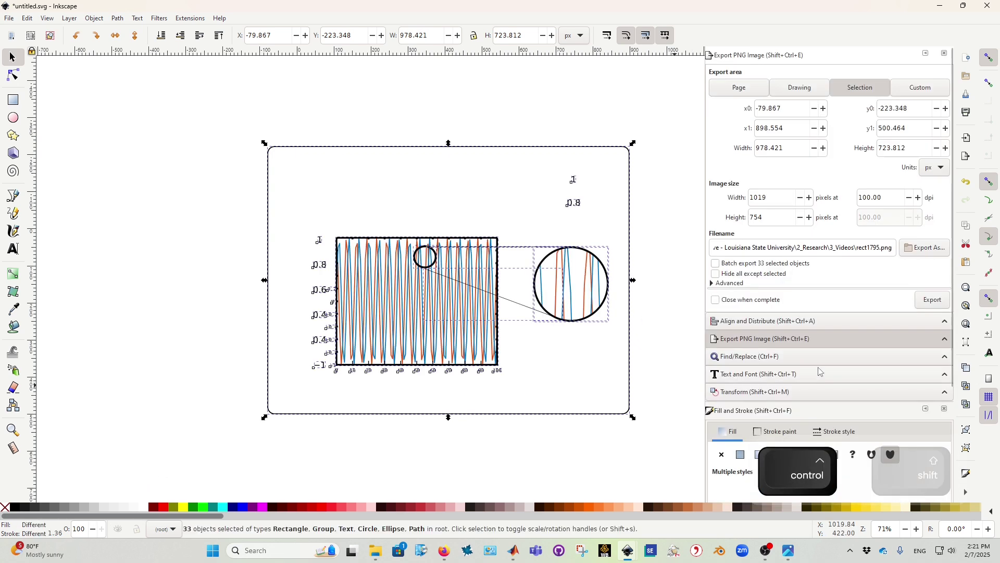
click(927, 250)
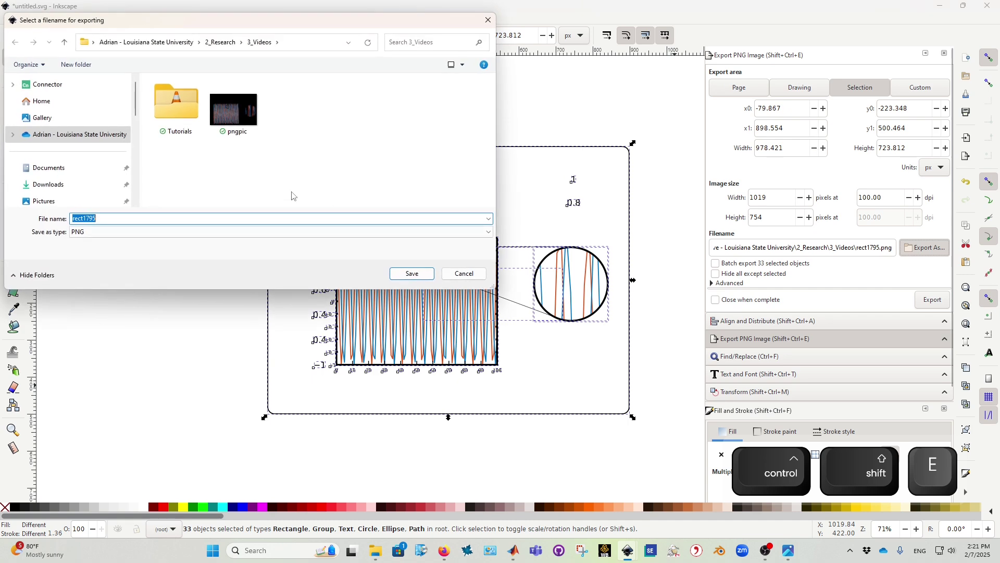
click(231, 120)
click(401, 274)
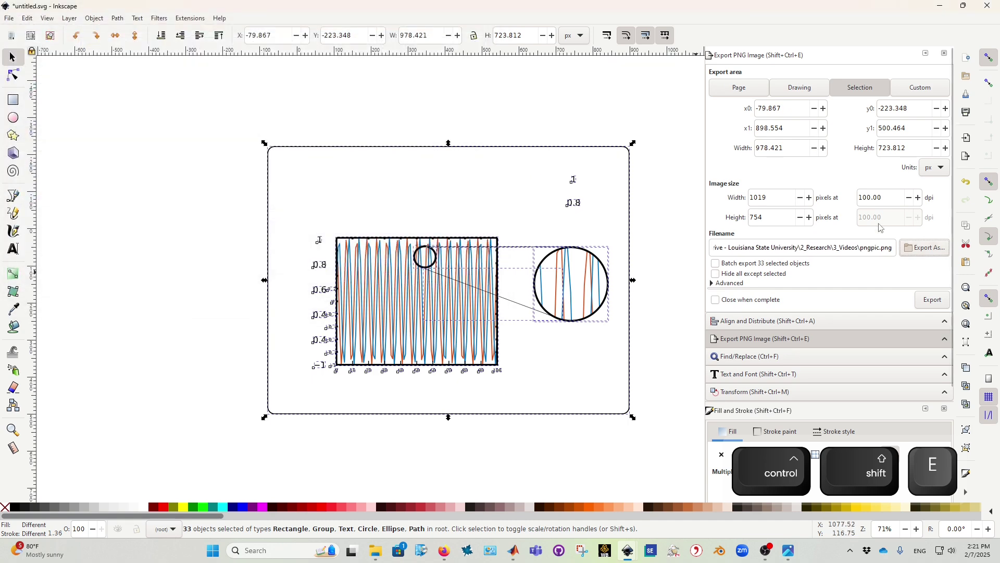
click(570, 323)
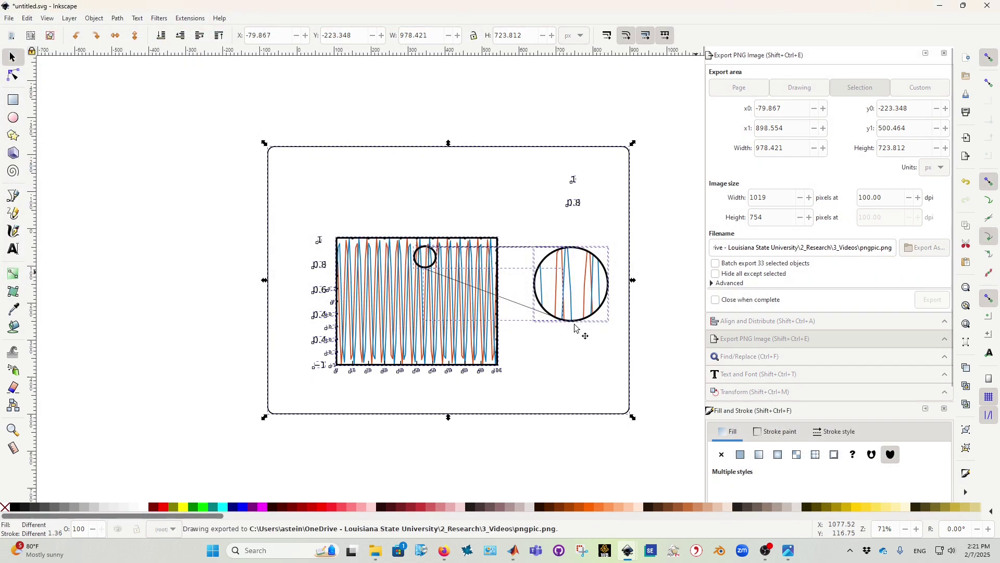
Open pngpic from File Explorer to check the white background in the exported image, and return to Inkscape.
click(376, 550)
double_click(226, 140)
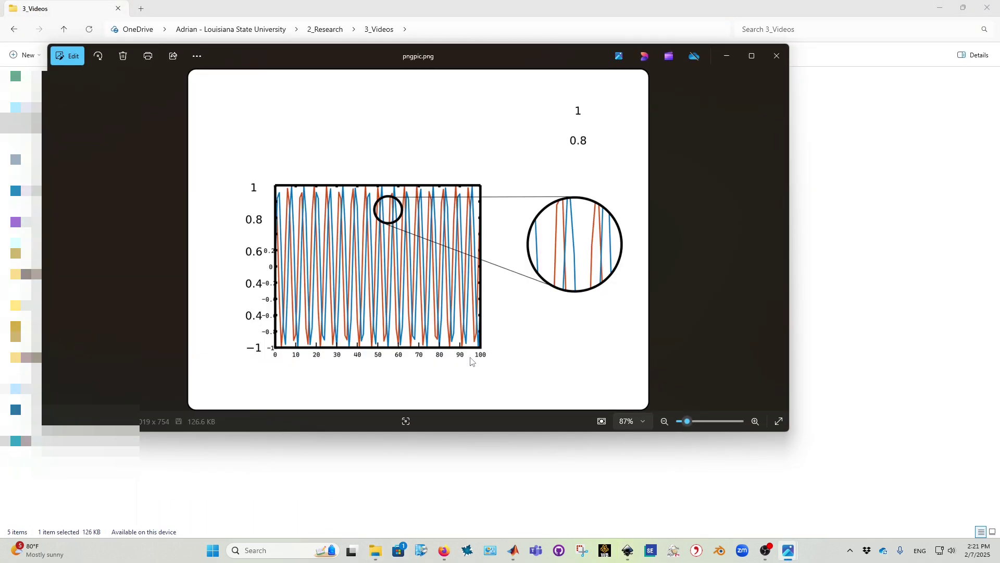
mouse_move(626, 554)
click(704, 500)
Delete the white background rectangle enclosing the plot and the magnified inset.
click(654, 230)
click(628, 211)
key(Delete)
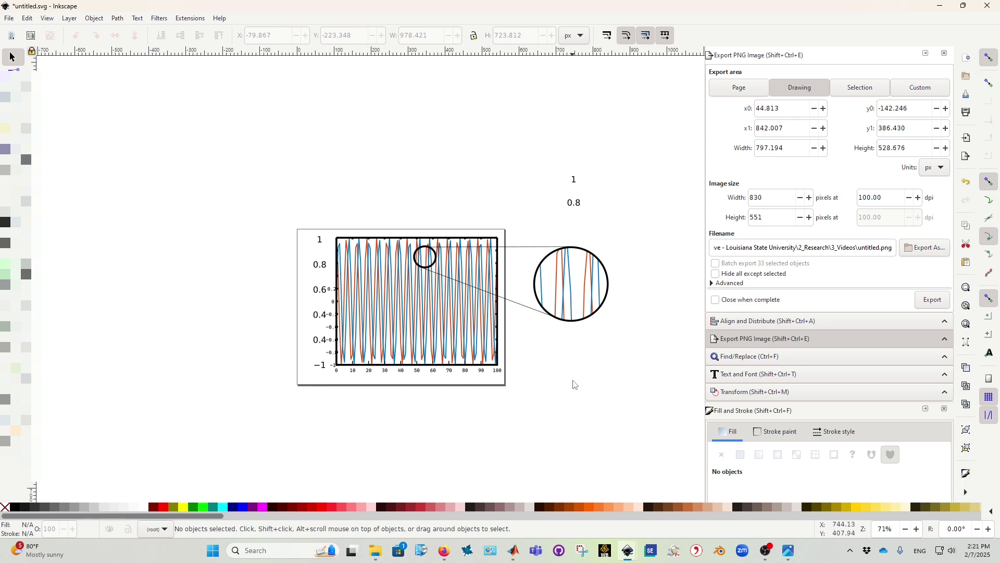
Zoom in closely on the exported pngpic image to check the sharpness of its lines, and close it to return to Inkscape.
click(375, 551)
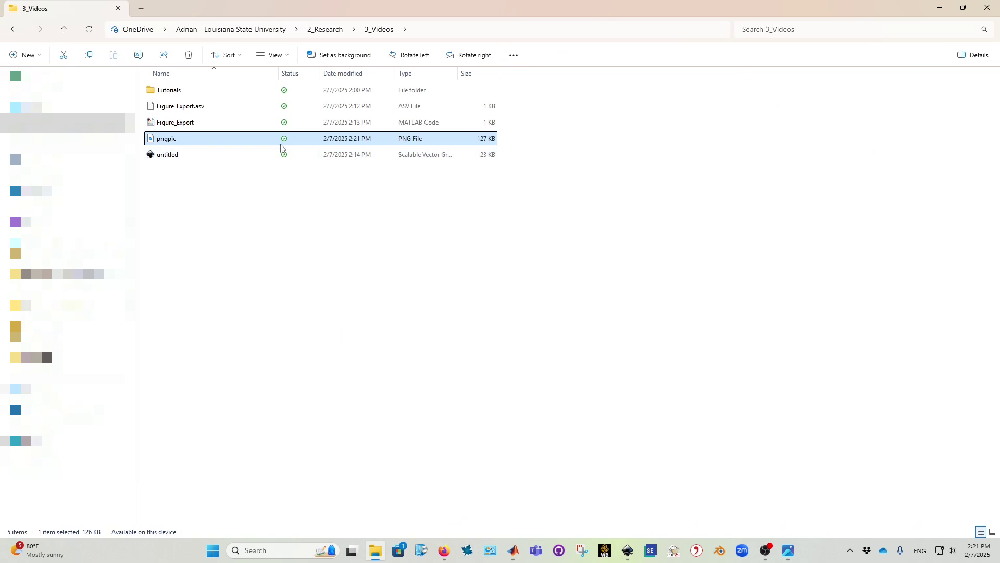
scroll(556, 286, up, 8)
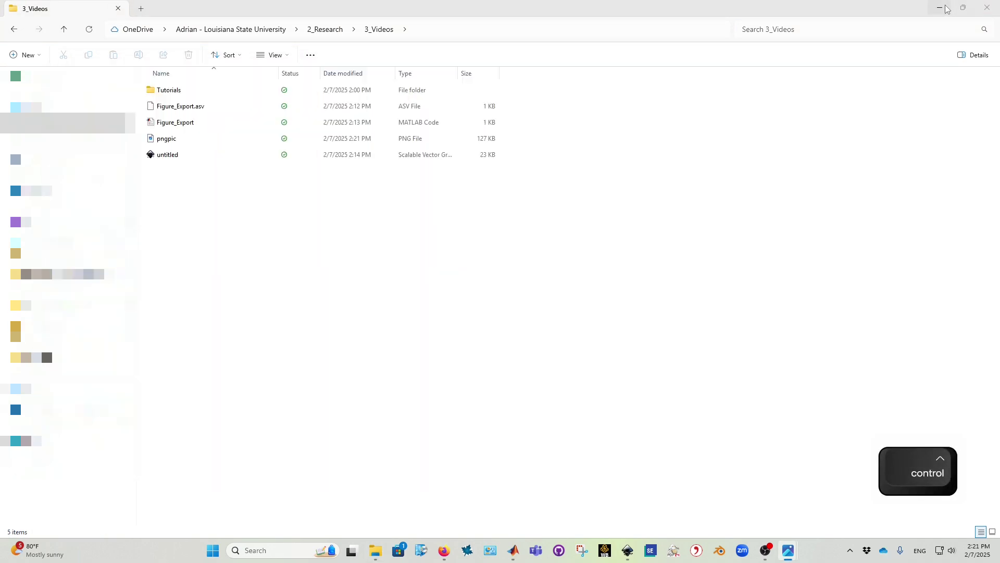
click(987, 6)
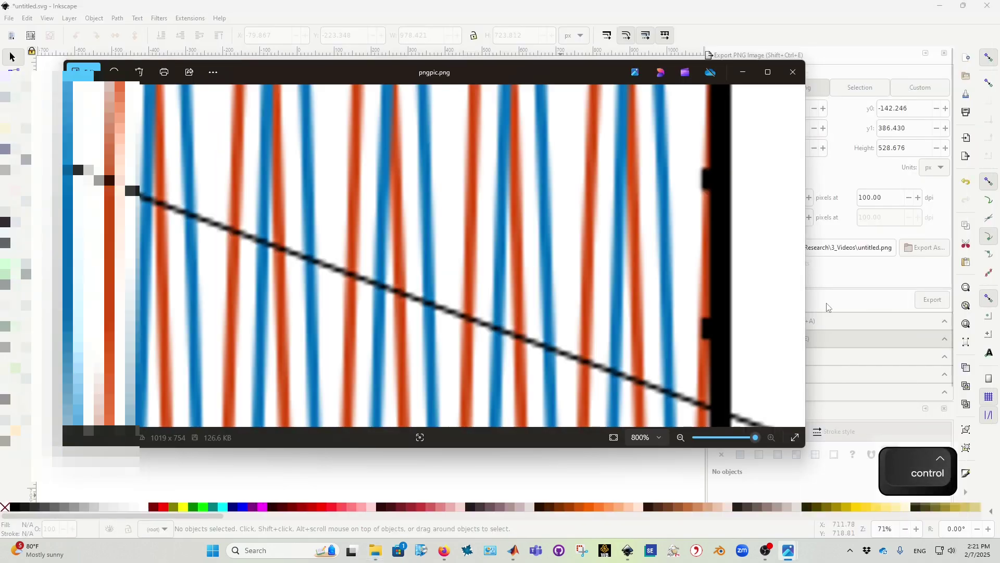
Select the plot, magnified inset and copied labels, and export them as a PNG at 250 dpi, overwriting pngpic.
double_click(896, 197)
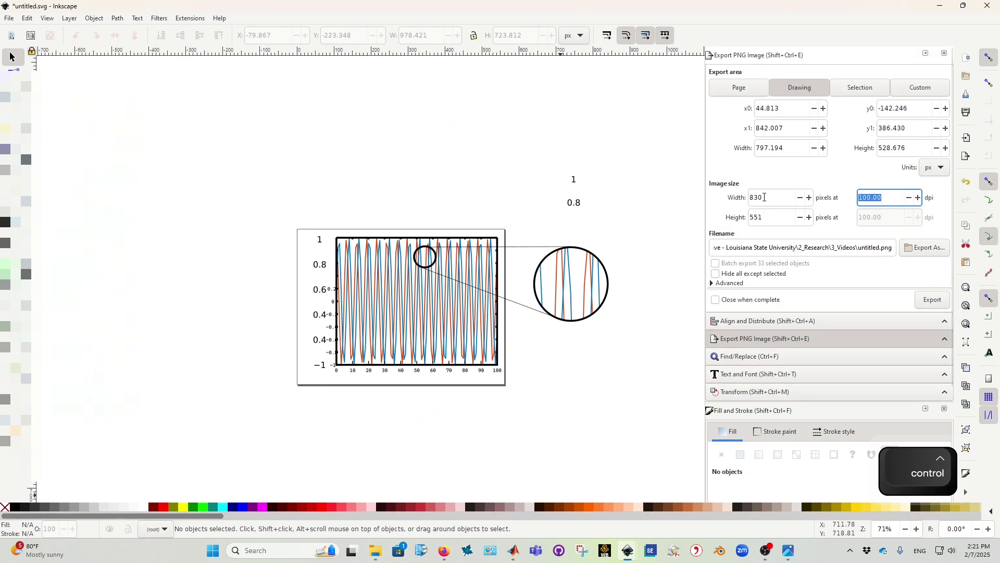
drag(647, 162, 139, 456)
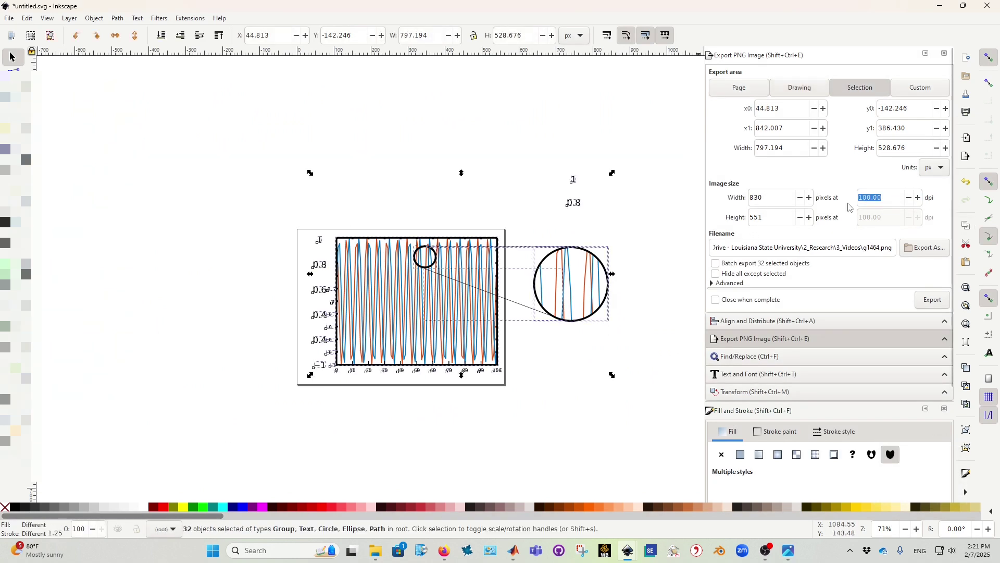
text(250)
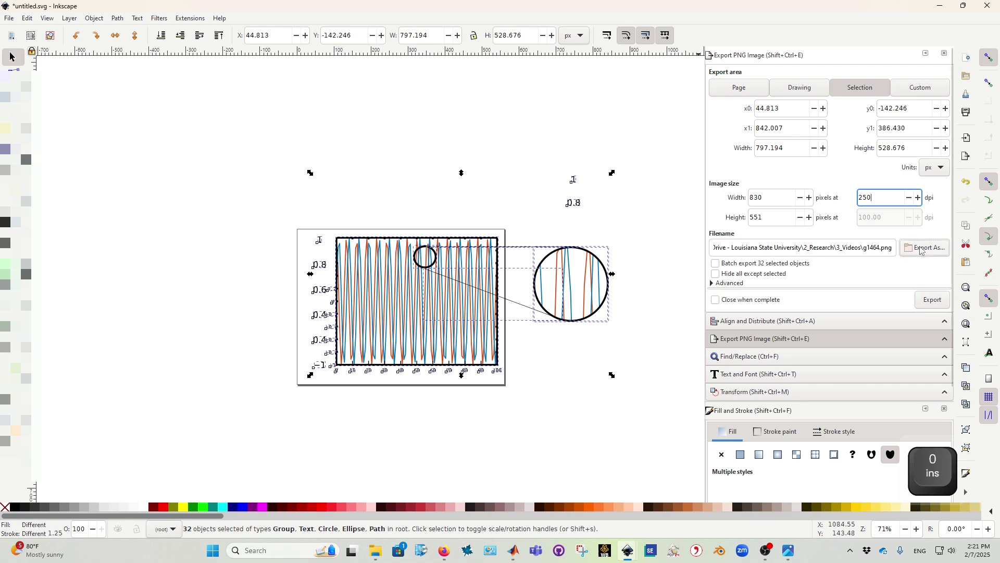
click(924, 247)
click(234, 110)
click(412, 273)
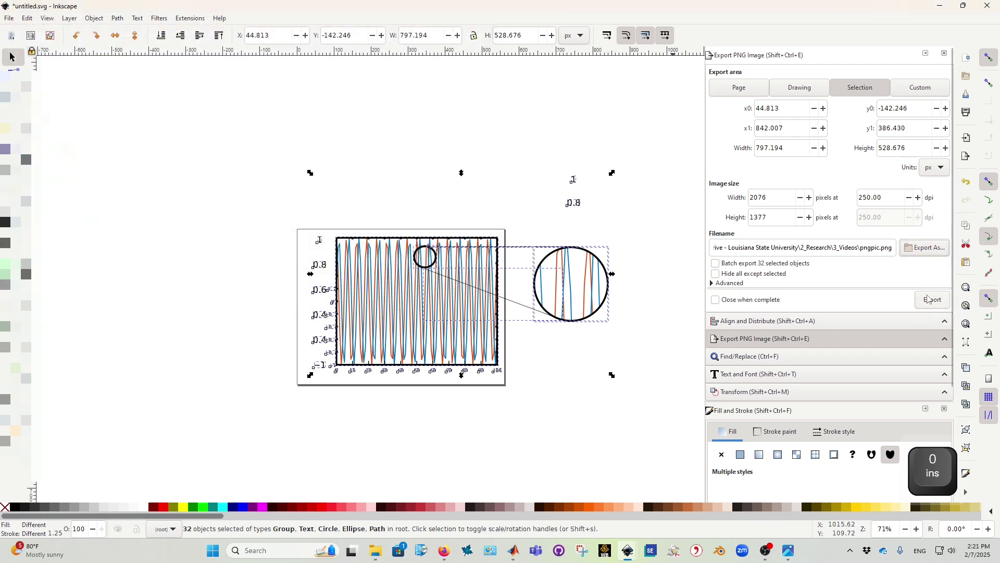
click(556, 322)
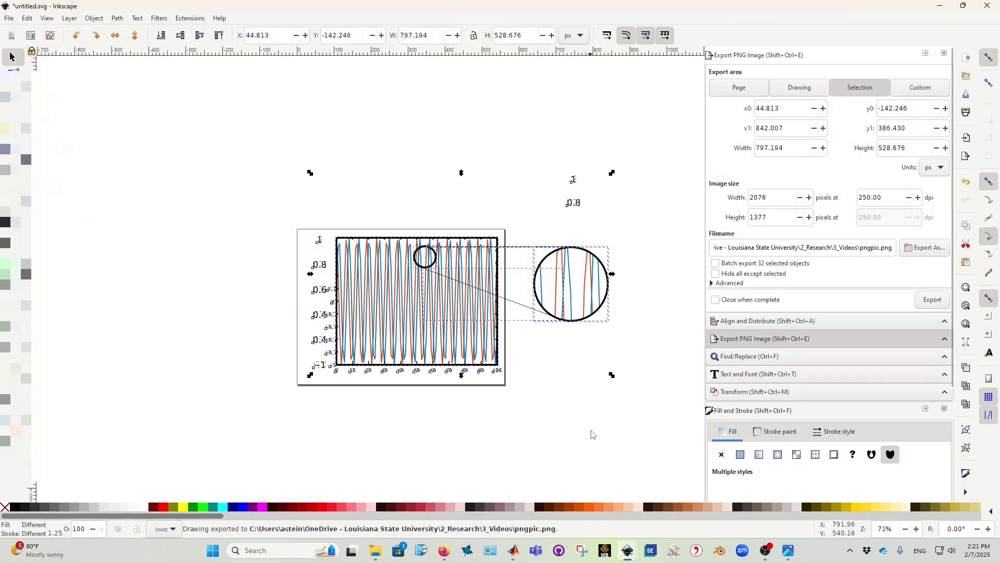
click(653, 370)
Open the 250 dpi pngpic from File Explorer, zoom in to inspect its line sharpness, and close the image viewer.
click(375, 551)
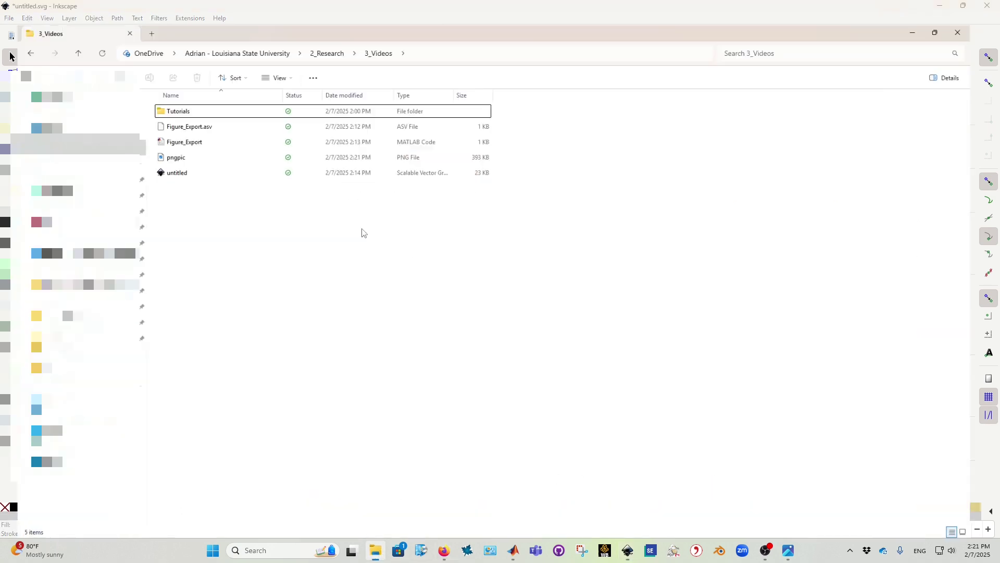
double_click(268, 137)
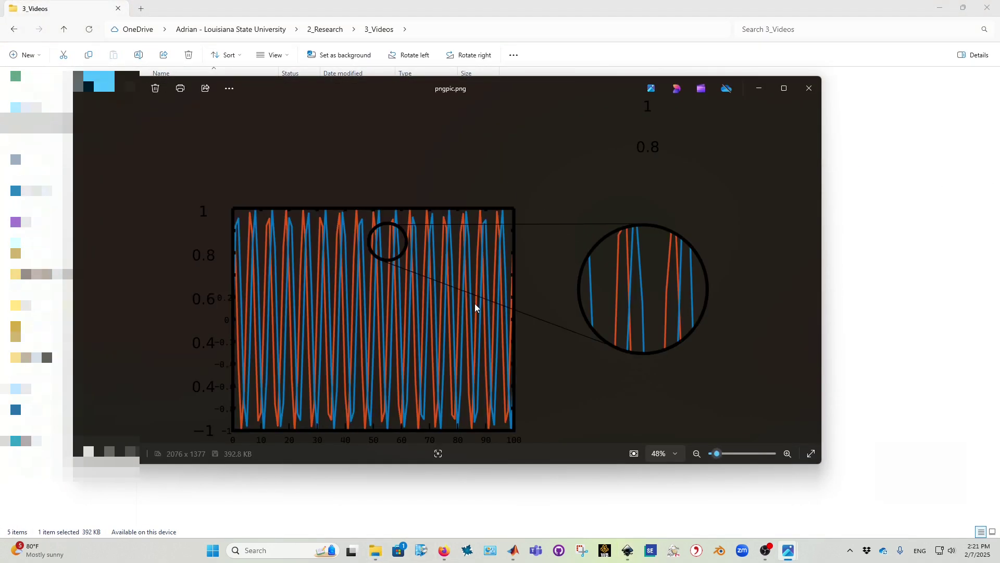
scroll(474, 303, up, 10)
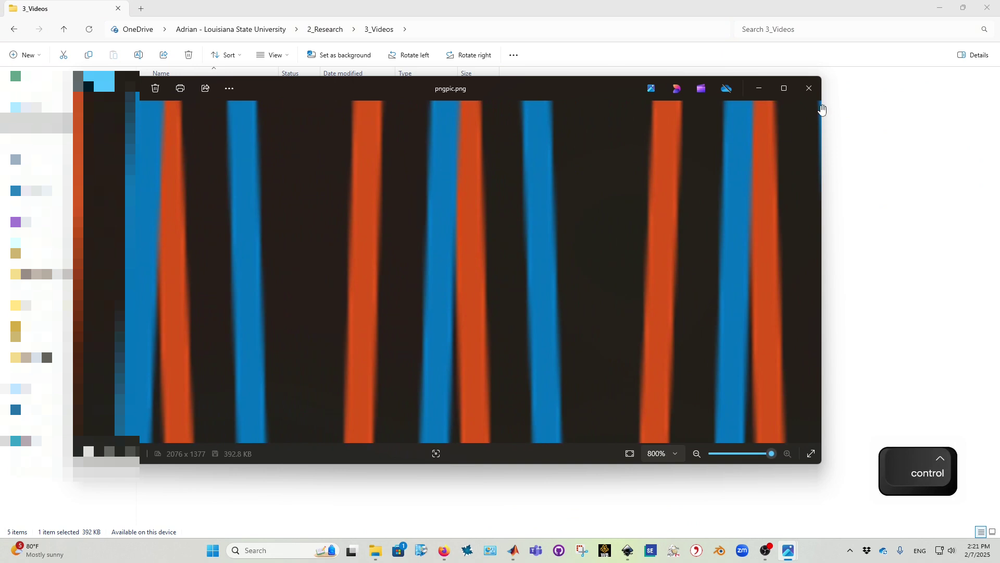
click(809, 88)
click(639, 548)
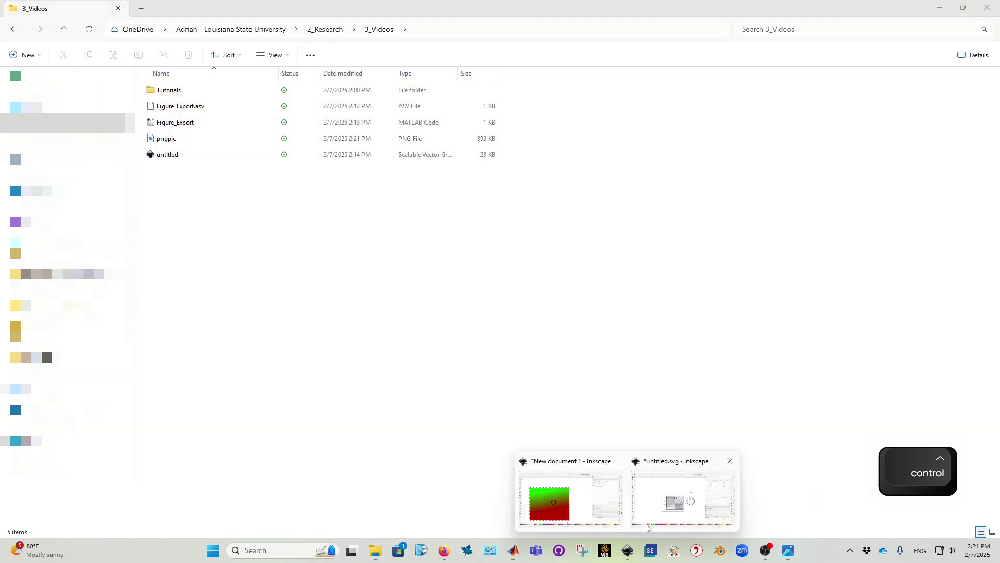
Switch to the untitled.svg drawing in Inkscape, select all its objects, and resize the page to fit them.
click(679, 502)
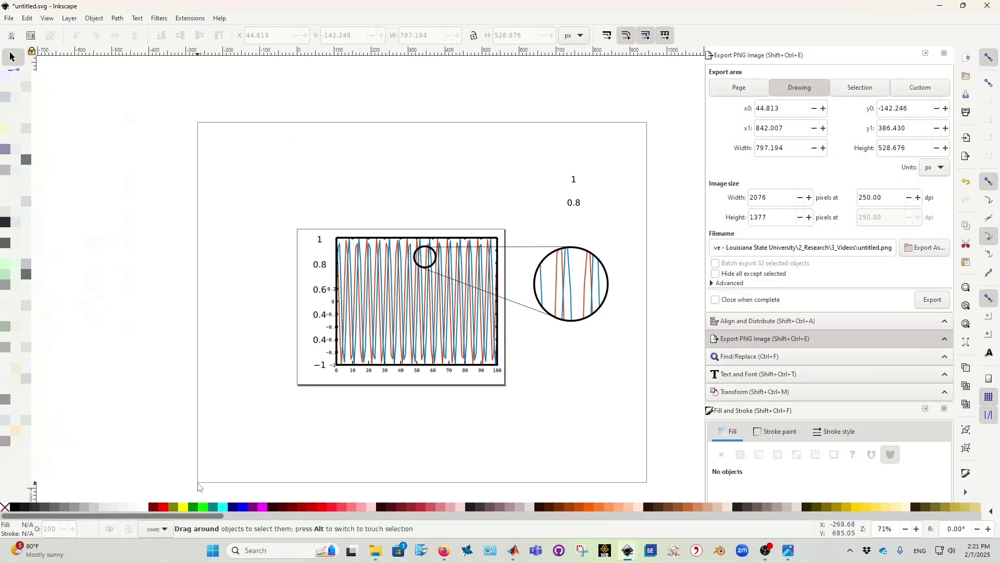
drag(639, 135, 190, 482)
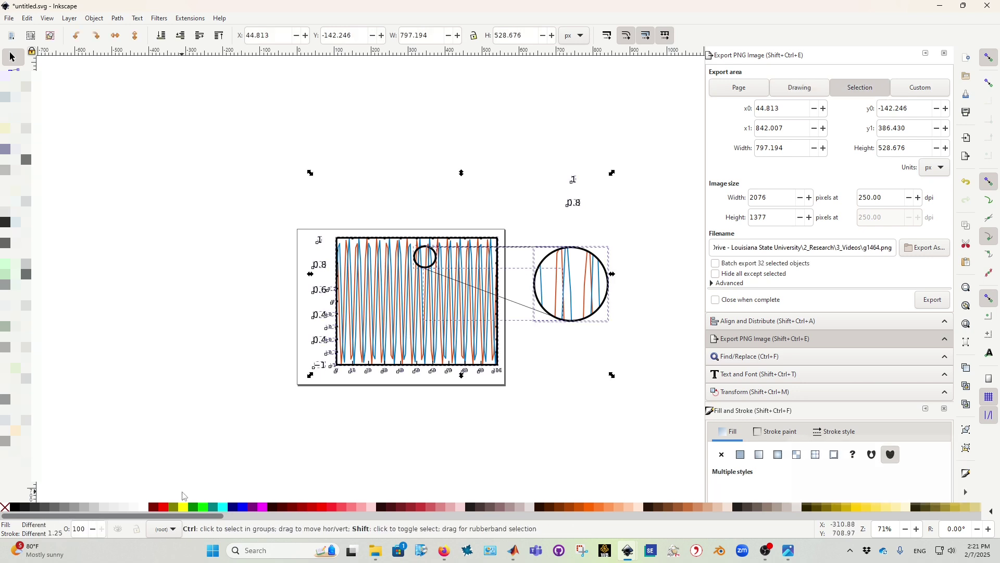
key(ctrl+shift+r)
key(ctrl+shift+r)
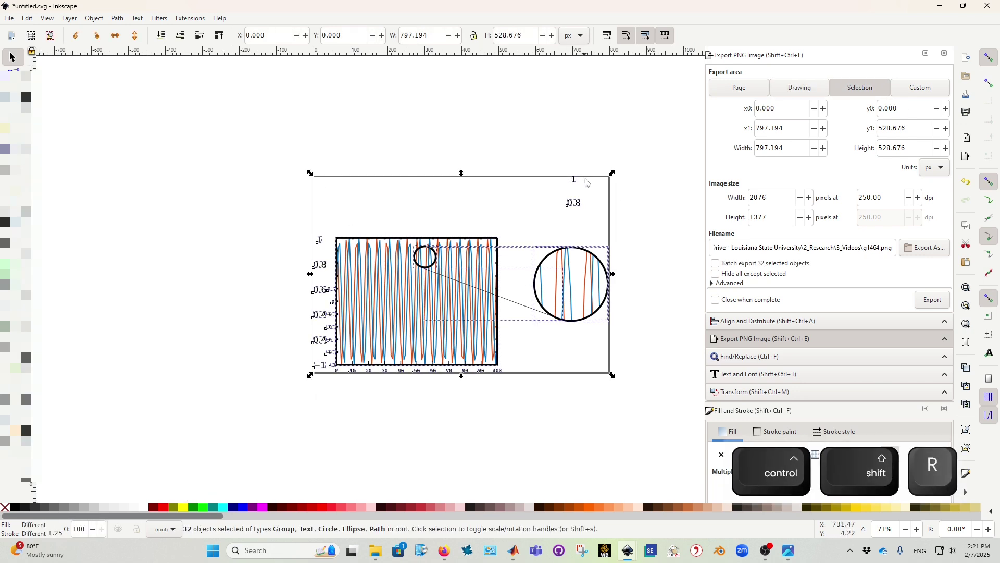
Move the magnified circular inset and the copied 1 and 0.8 labels closer to the plot.
click(603, 337)
drag(625, 137, 517, 375)
drag(558, 284, 534, 290)
click(627, 256)
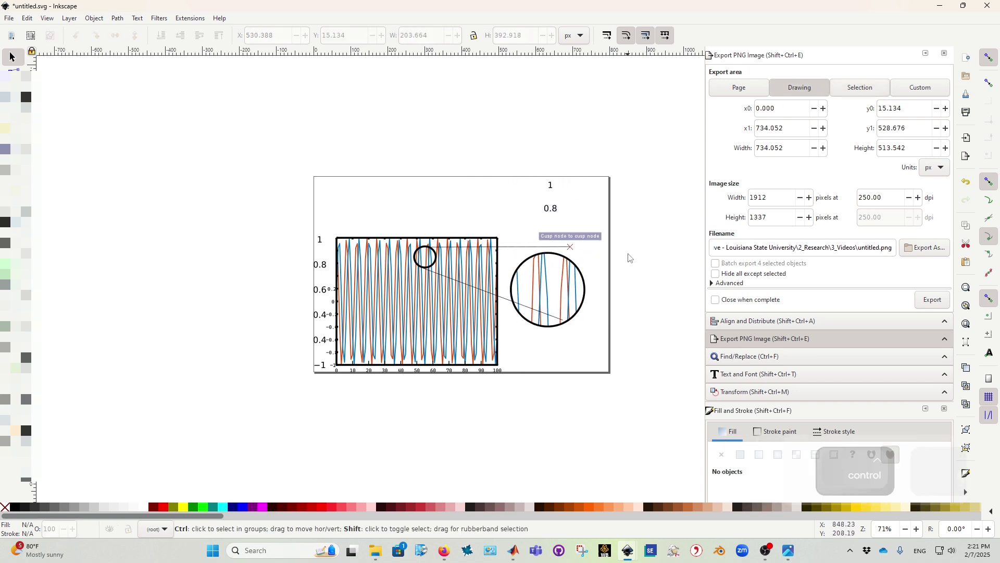
Refit the page to the rearranged drawing and clear the selection.
key(ctrl+shift+r)
key(ctrl+shift+r)
drag(621, 159, 141, 500)
click(261, 357)
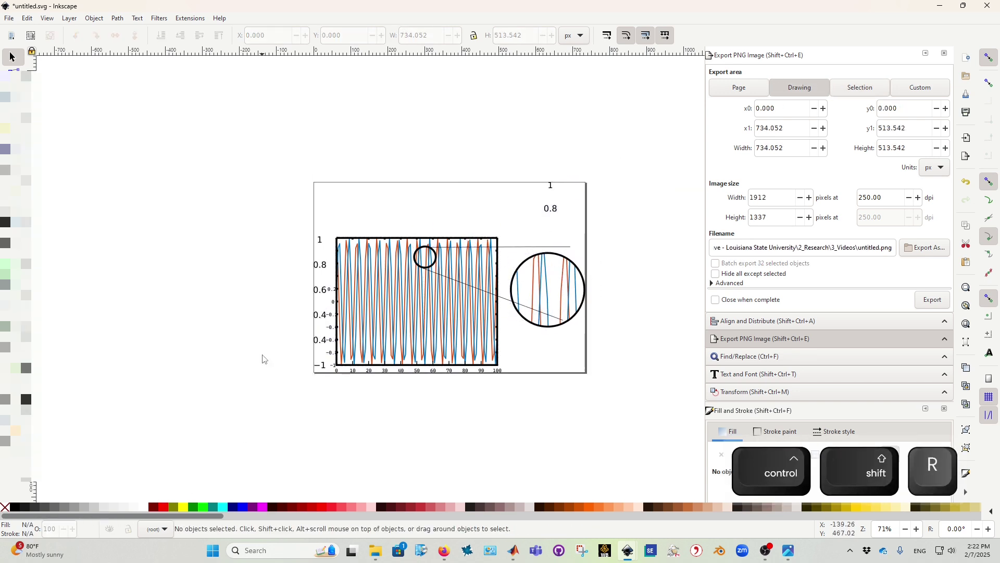
Save the drawing as untitled in Portable Document Format (*.pdf), accepting the default PDF options.
click(9, 18)
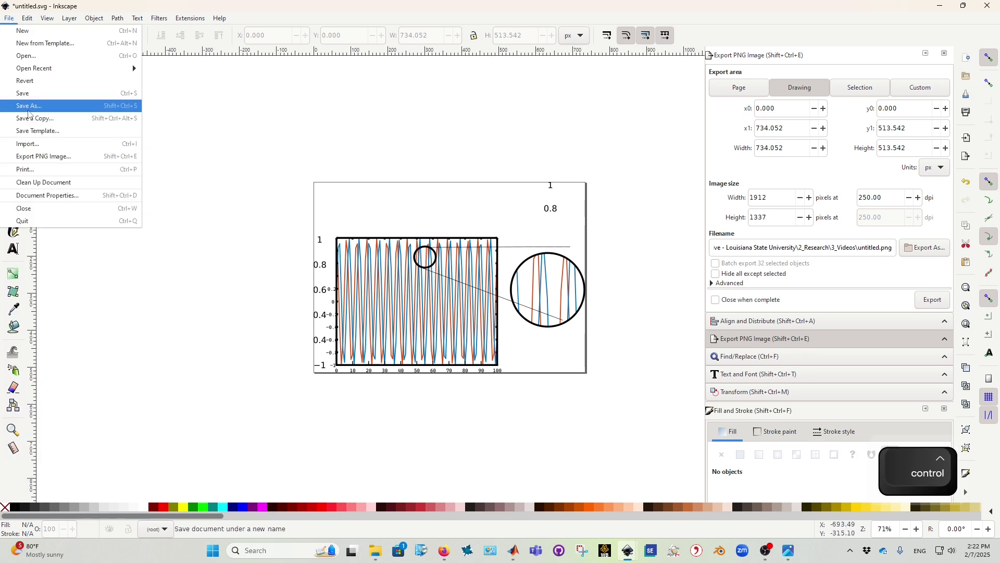
click(224, 275)
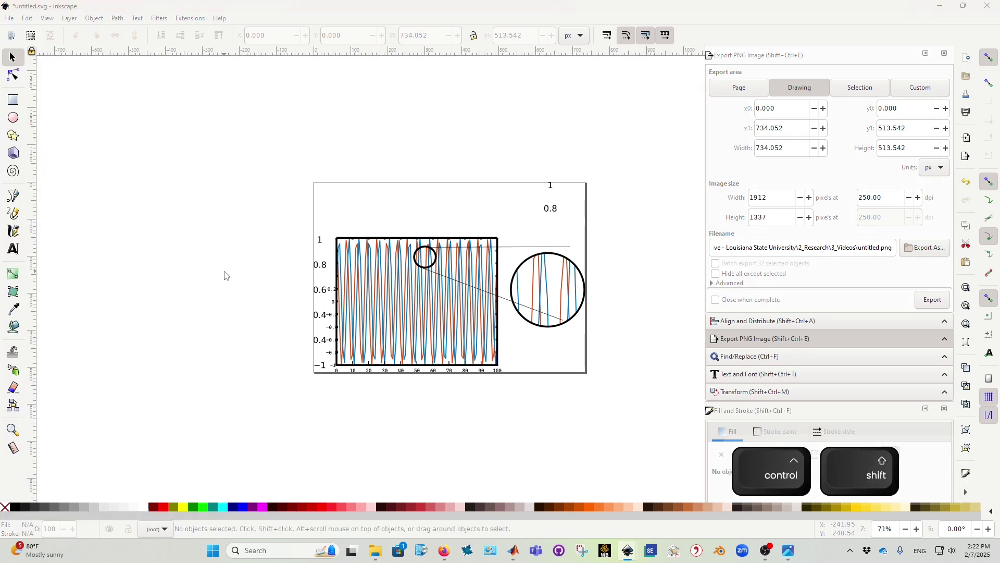
key(ctrl+shift+s)
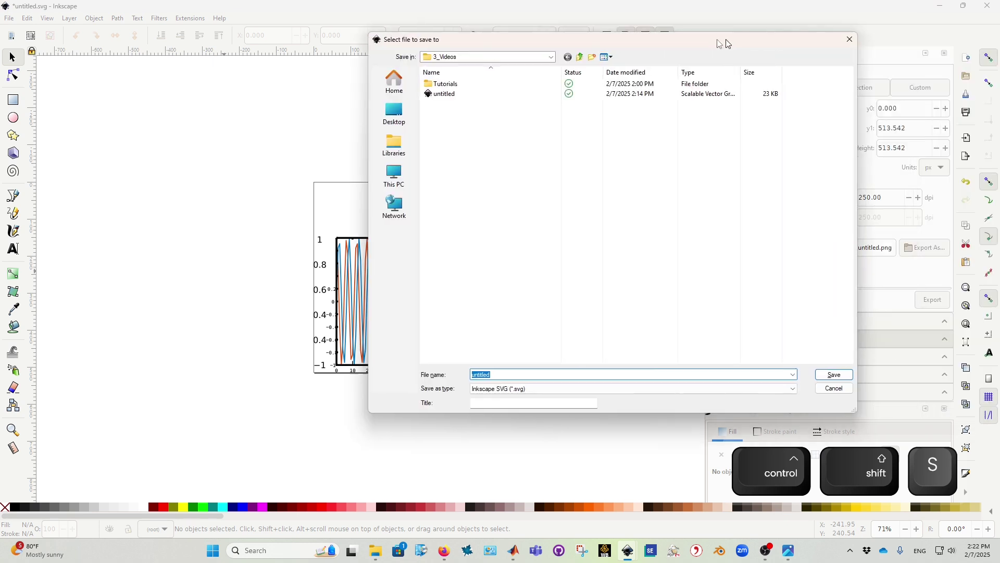
click(513, 398)
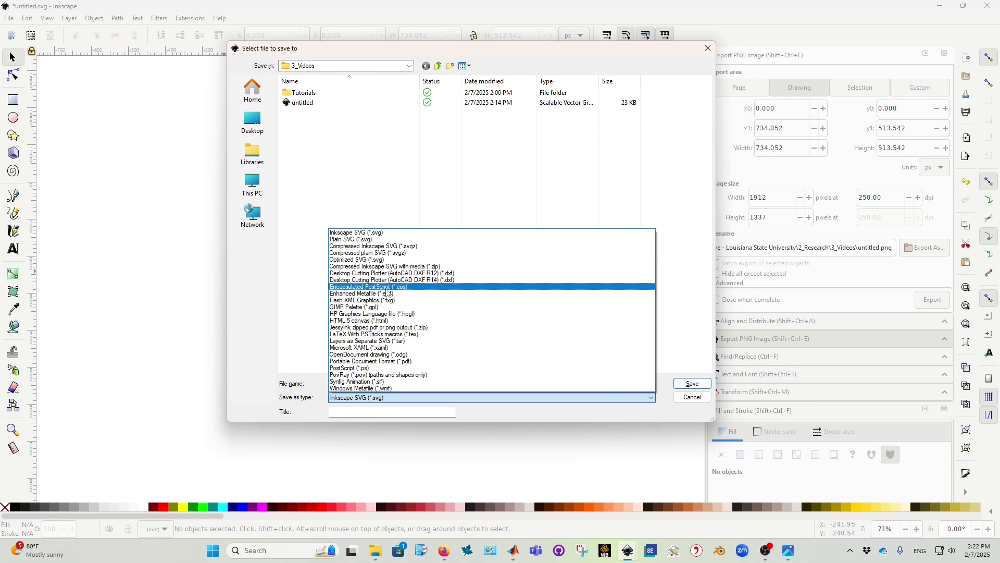
click(405, 361)
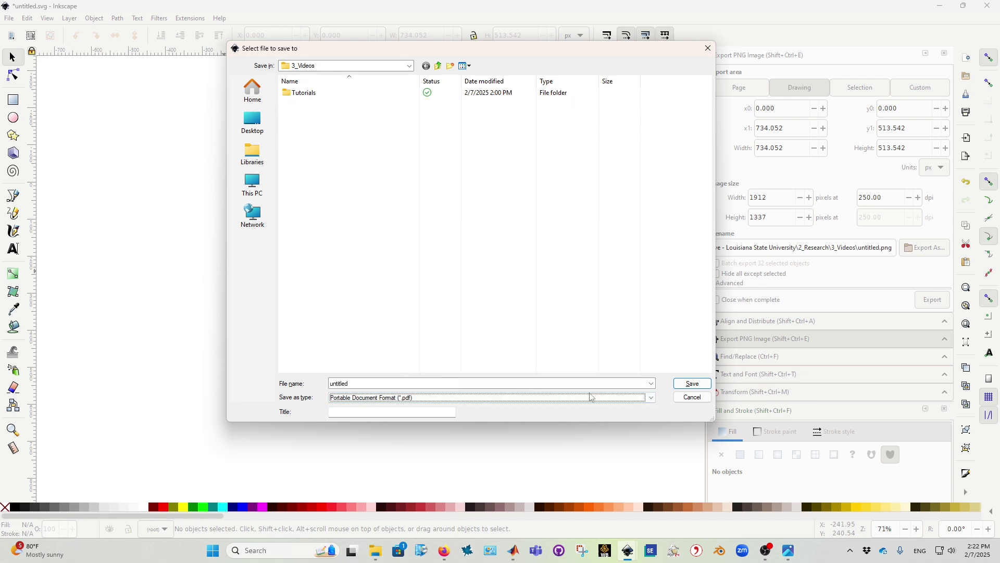
click(693, 385)
click(578, 371)
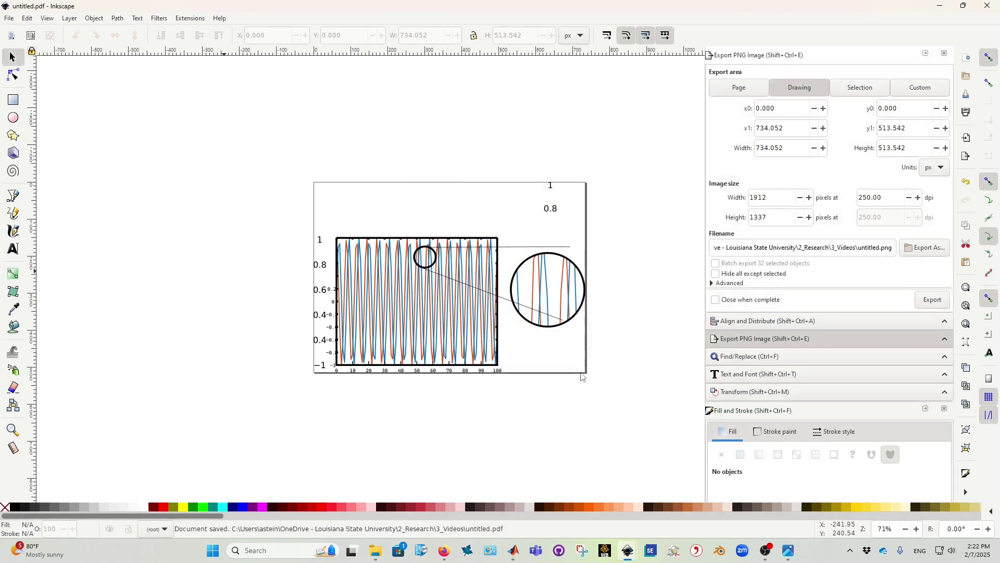
Open the untitled PDF from File Explorer, zoom in to inspect its line sharpness, and close the PDF viewer.
click(376, 551)
click(242, 155)
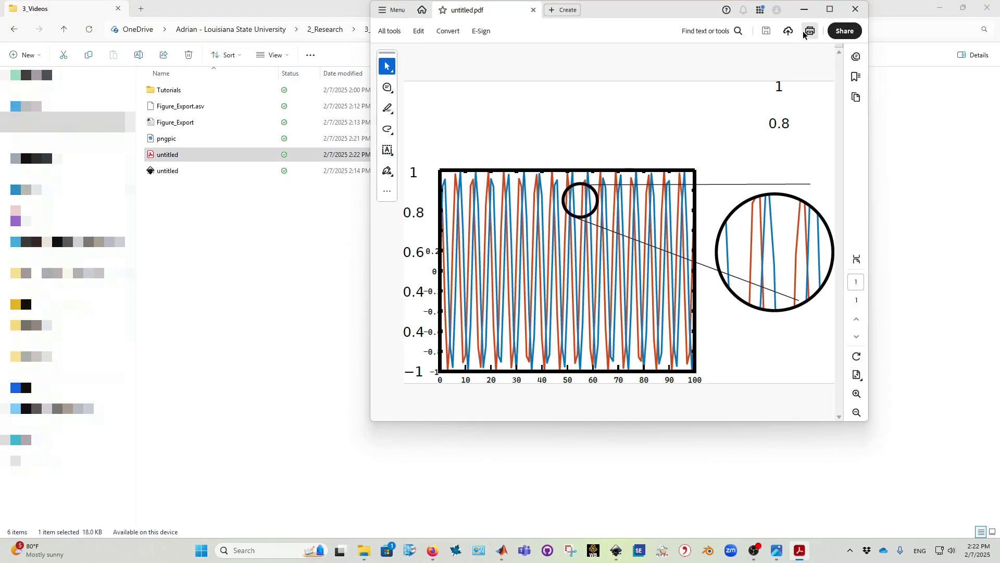
click(471, 156)
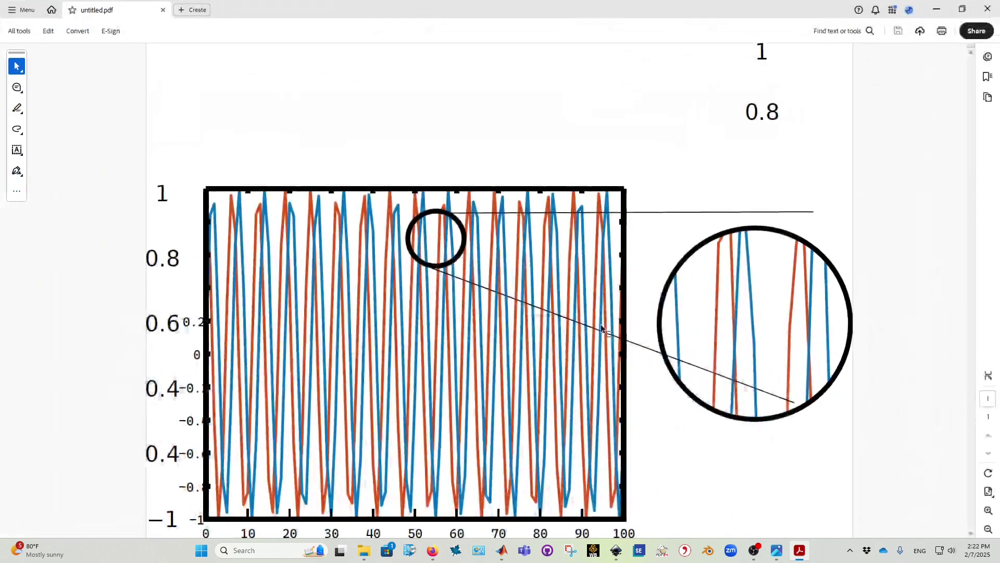
scroll(625, 305, up, 5)
scroll(625, 305, up, 2)
scroll(566, 297, down, 4)
scroll(799, 344, up, 2)
scroll(799, 343, down, 8)
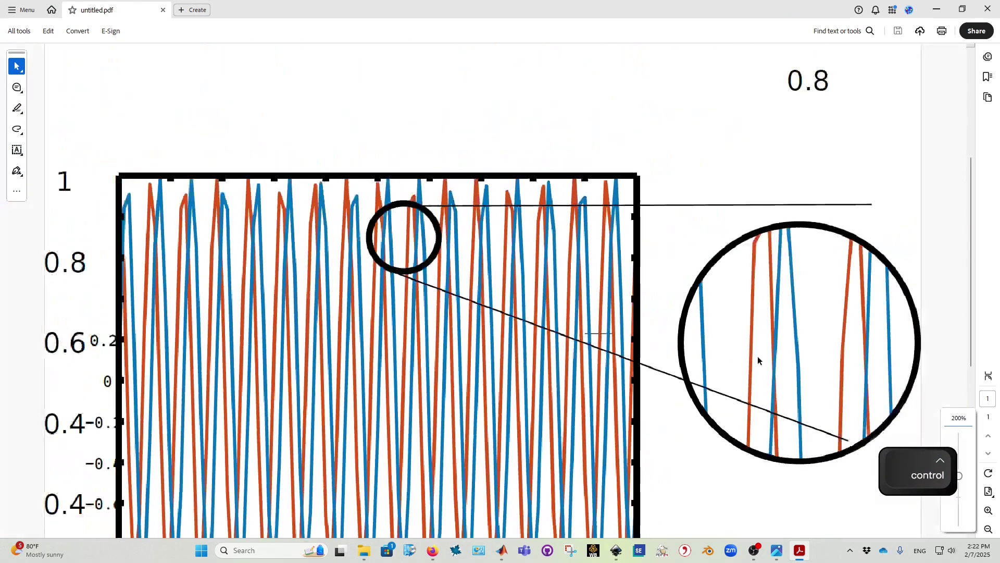
scroll(737, 232, up, 2)
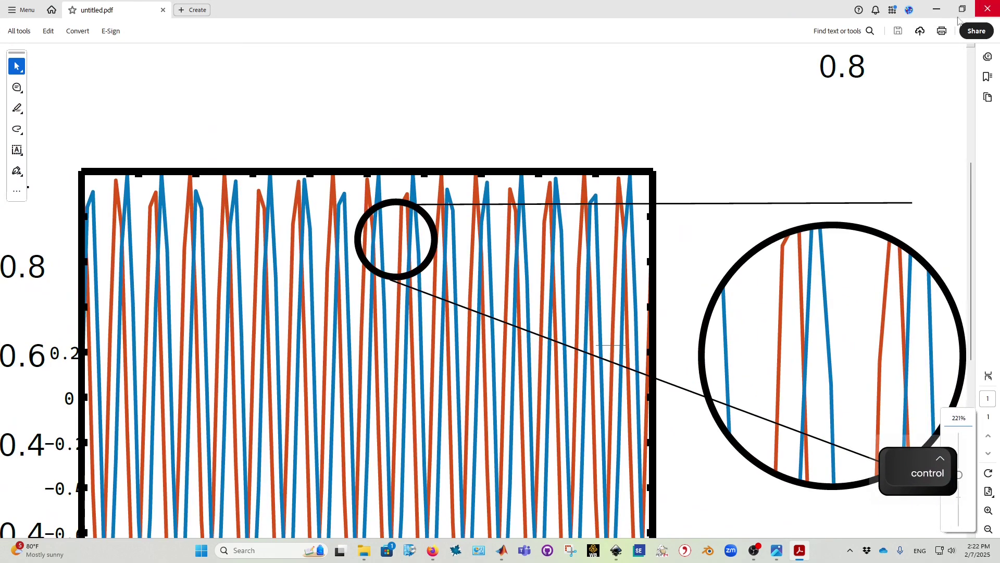
click(988, 9)
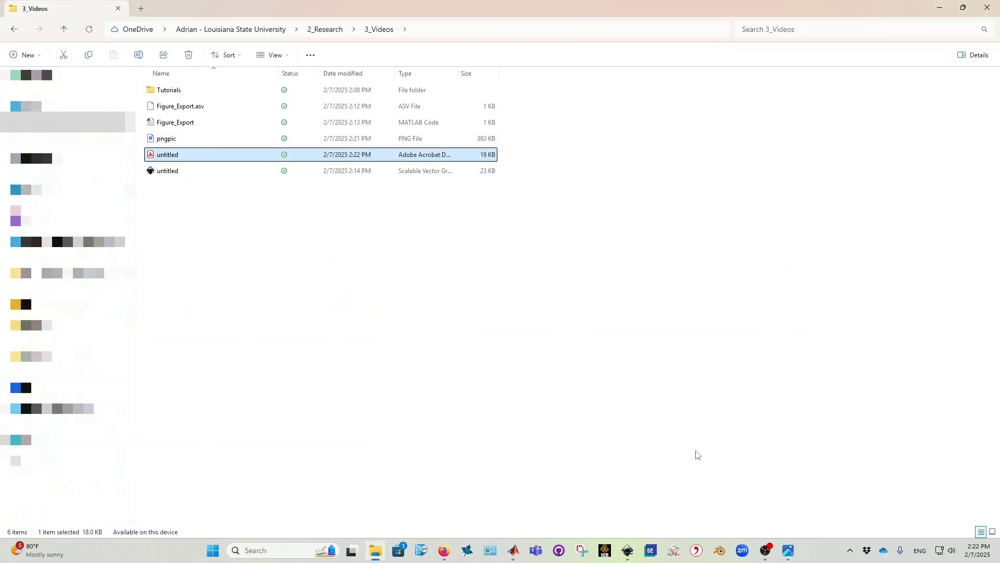
Return to the drawing in Inkscape and save it as untitled in Encapsulated PostScript (*.eps) with the default options.
mouse_move(628, 550)
click(677, 482)
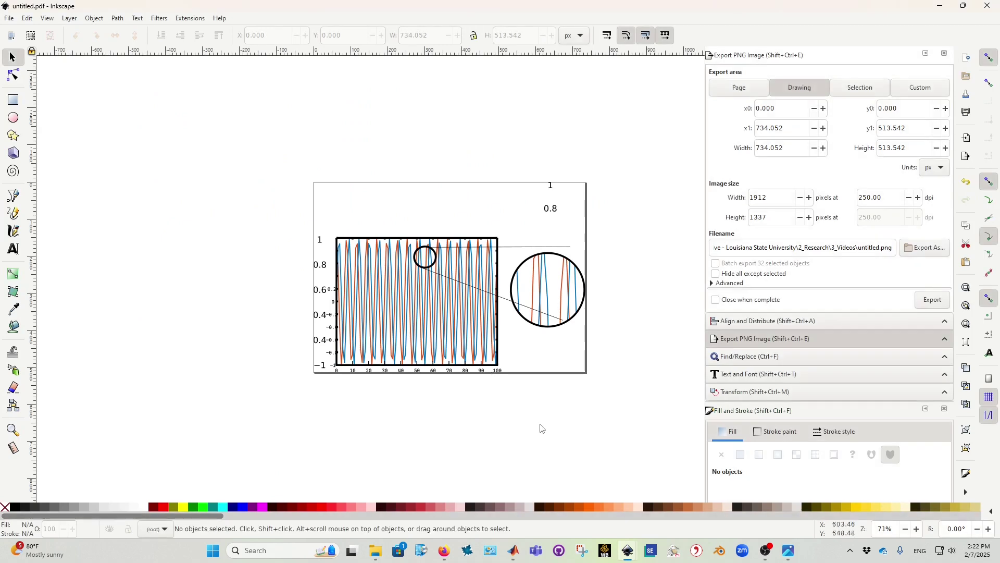
key(ctrl+shift+s)
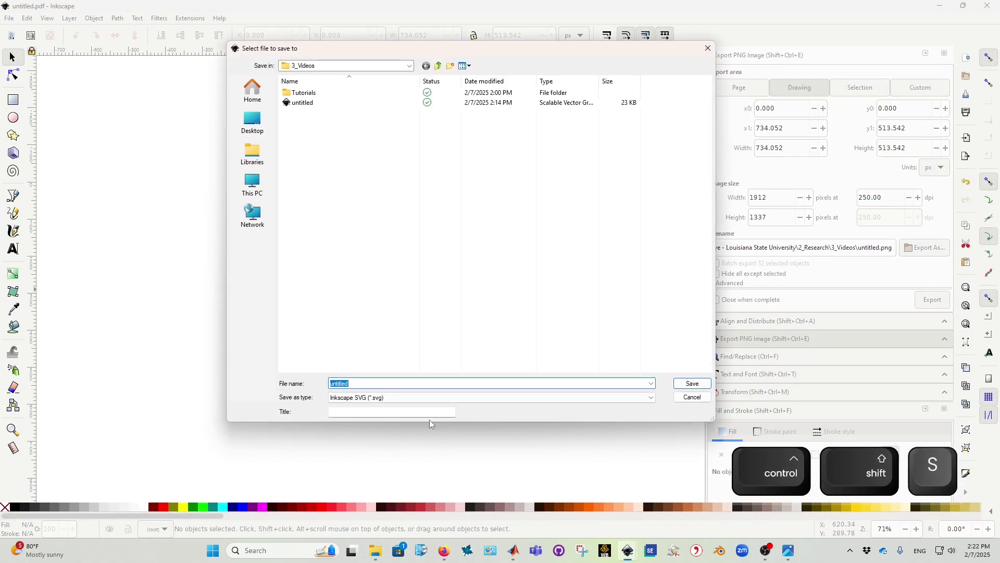
click(417, 398)
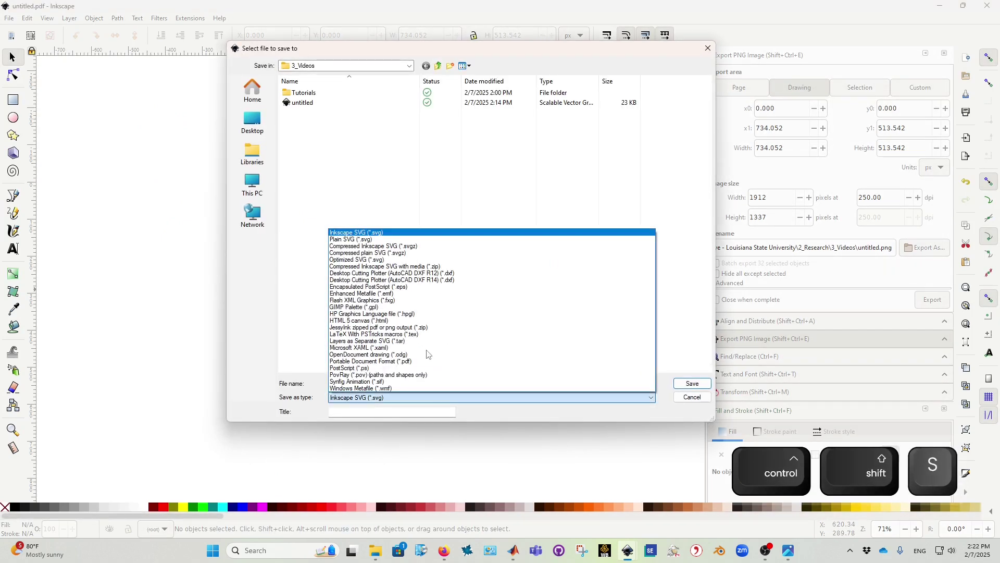
click(392, 287)
click(693, 384)
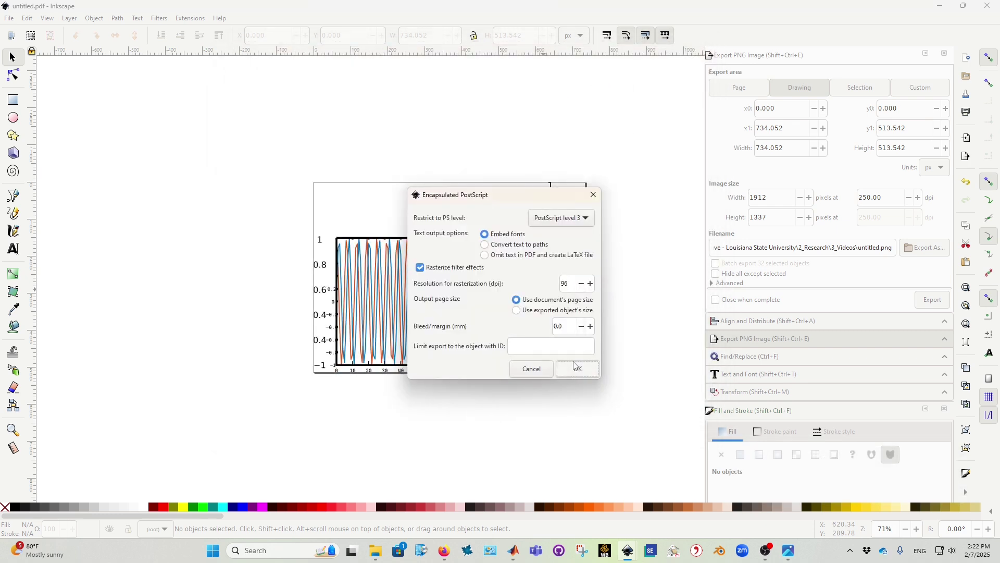
click(585, 372)
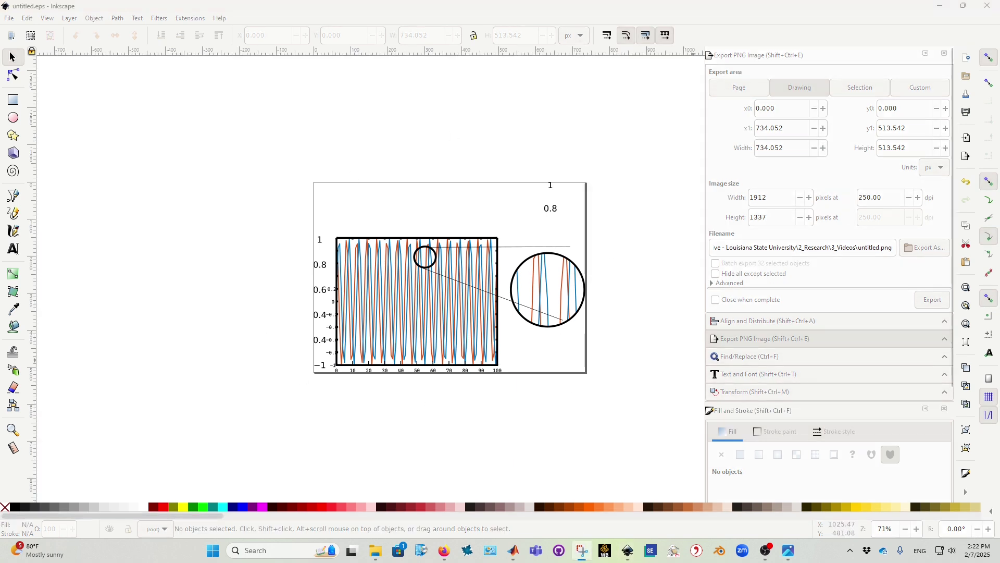
Capture a screen snip of the plot and inset, zoom in to check its line sharpness, and close Snipping Tool.
drag(644, 160, 176, 411)
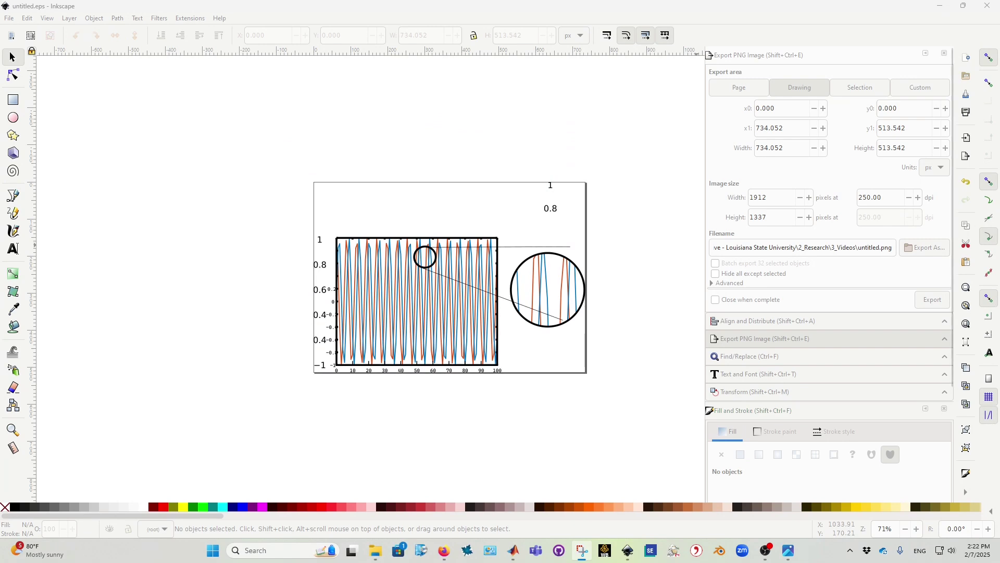
scroll(464, 270, up, 5)
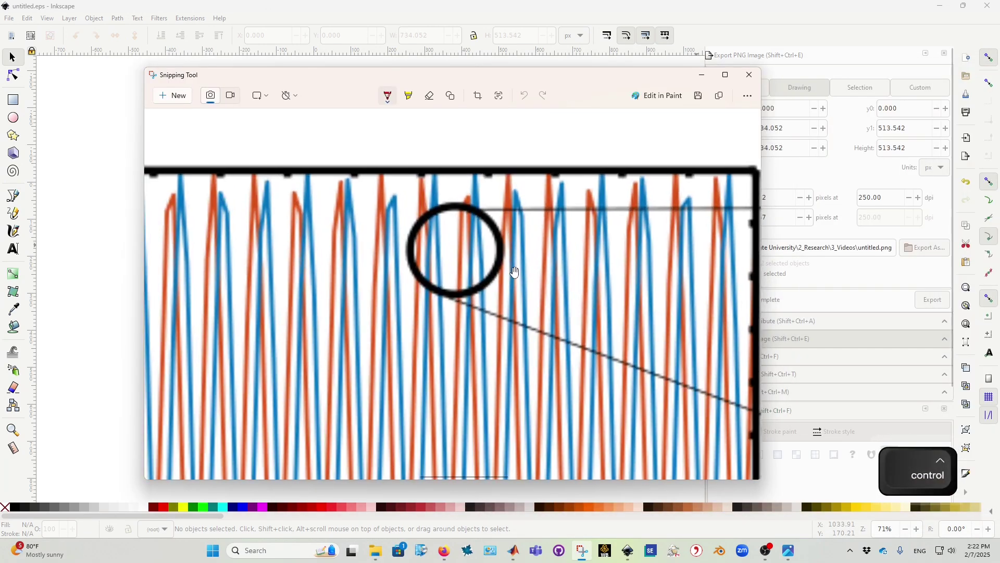
click(772, 54)
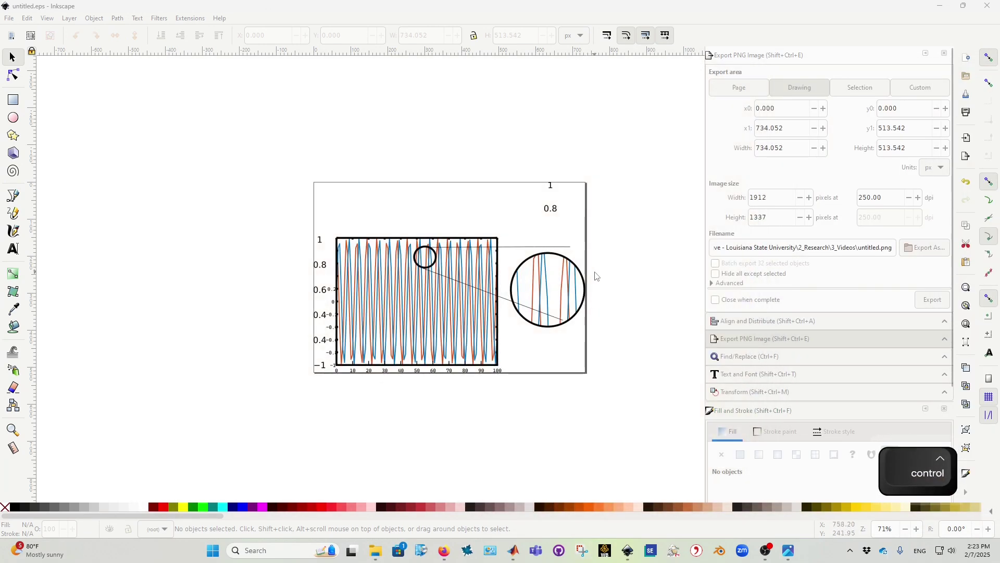
drag(614, 149, 243, 485)
key(ctrl+shift+s)
click(466, 396)
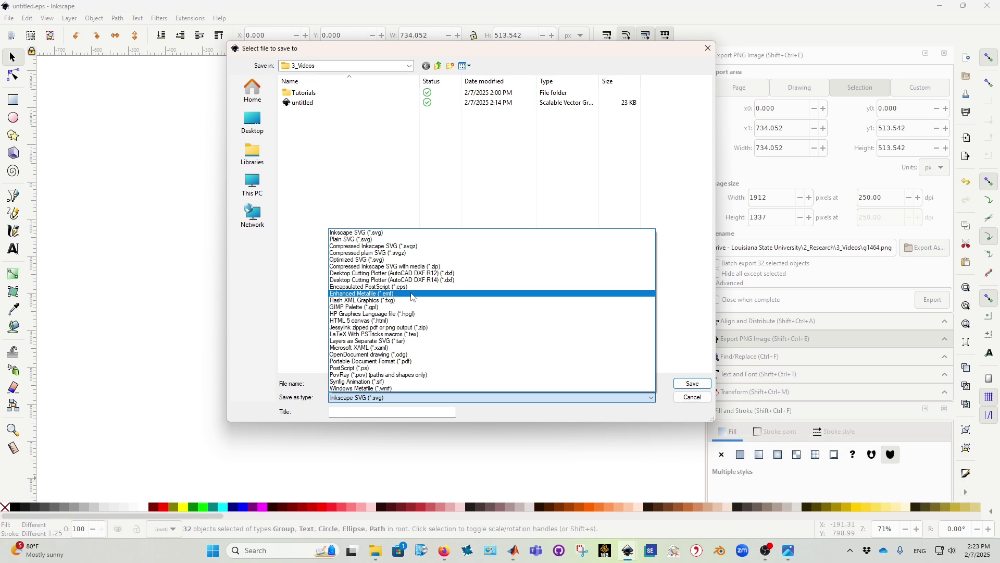
click(684, 398)
click(684, 398)
key(Escape)
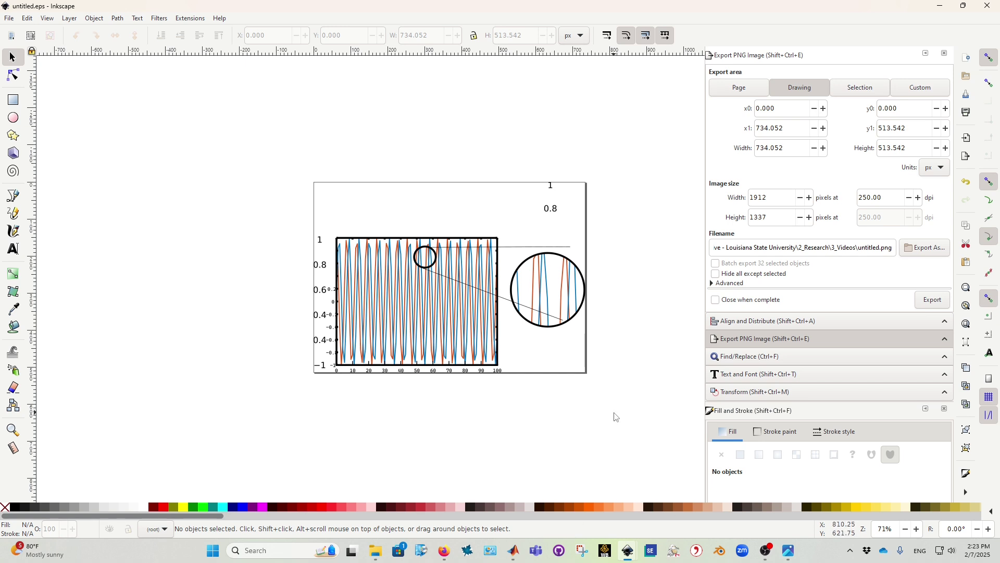
Switch to MATLAB and add the line z= cos(x) below the y2 definition in the Figure_Export script.
mouse_move(514, 550)
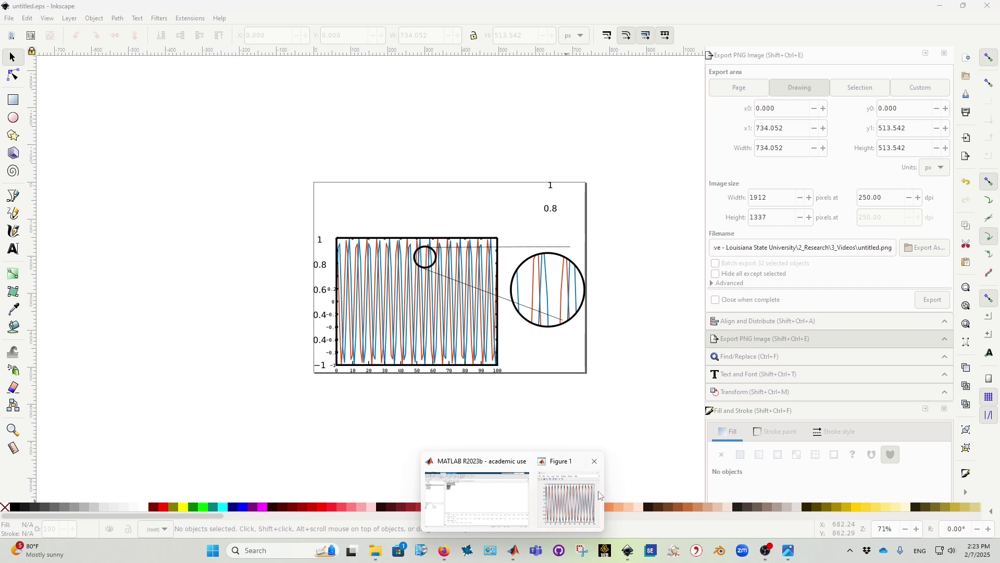
click(523, 505)
click(382, 240)
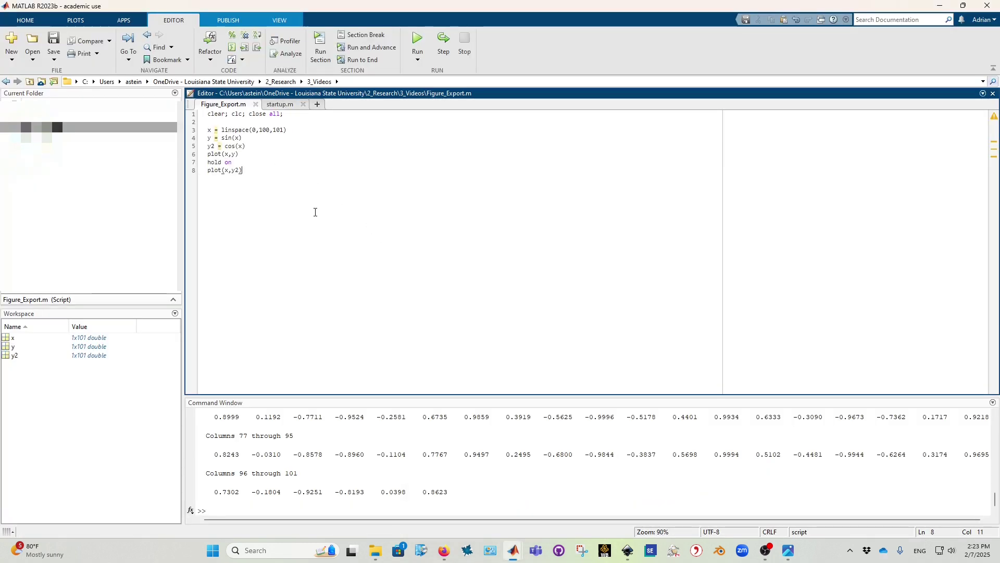
key(Up)
key(Return)
text(z= )
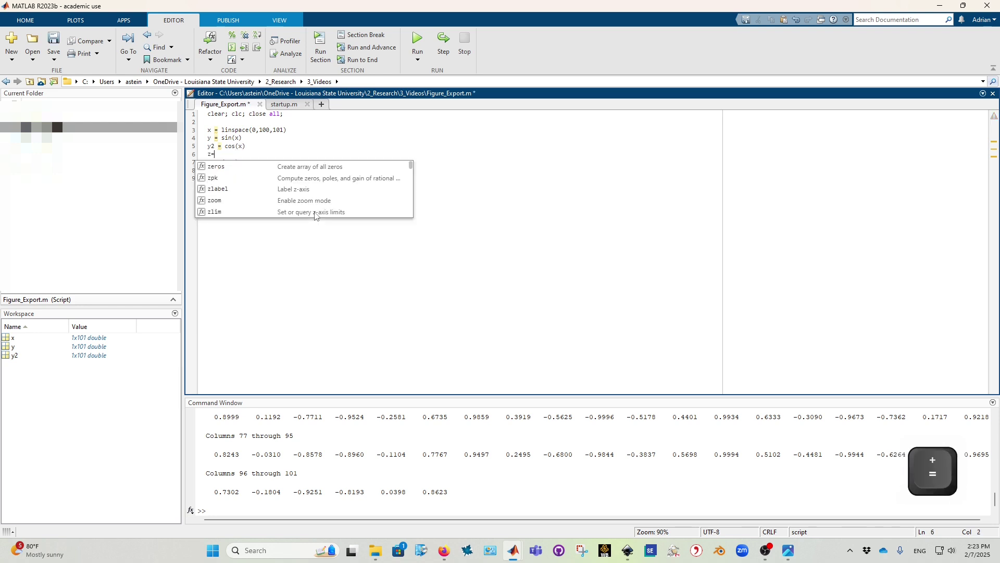
text(cos(x))
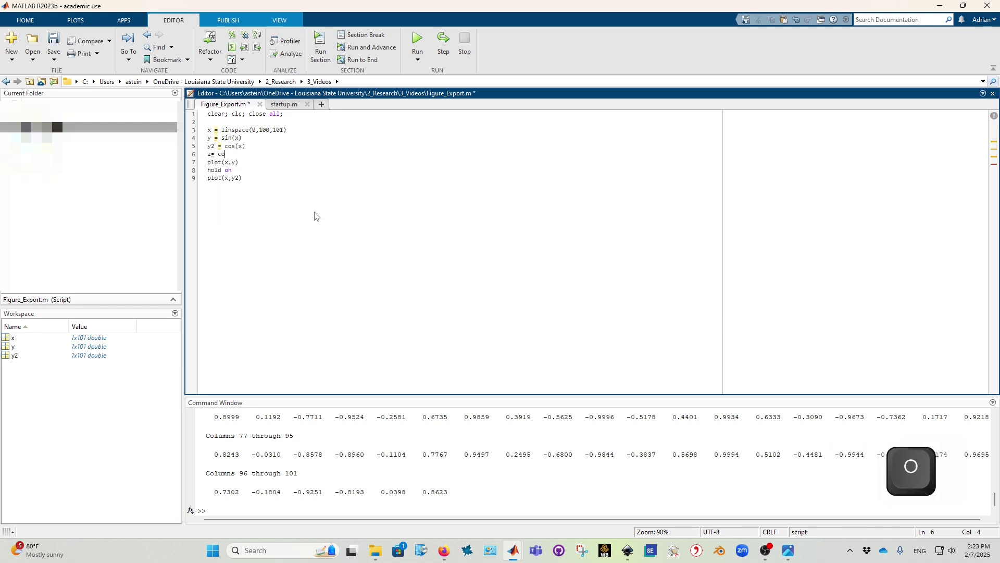
Change the last plot call in the script to surf(x,y2,z).
key(Down)
key(Down)
key(Down)
key(Left)
key(Left)
key(Left)
key(Left)
key(Left)
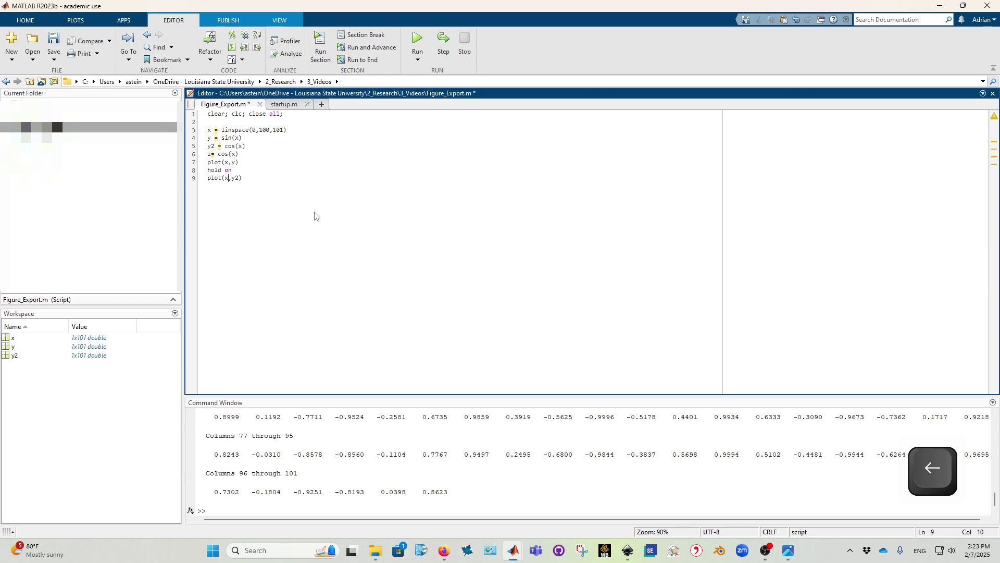
key(BackSpace)
key(BackSpace)
key(BackSpace)
key(BackSpace)
text(surf)
key(Right)
text(,z)
key(Right)
Try running the surf line alone, and the script from the x definition through the surf call.
key(F9)
drag(250, 178, 207, 179)
key(F9)
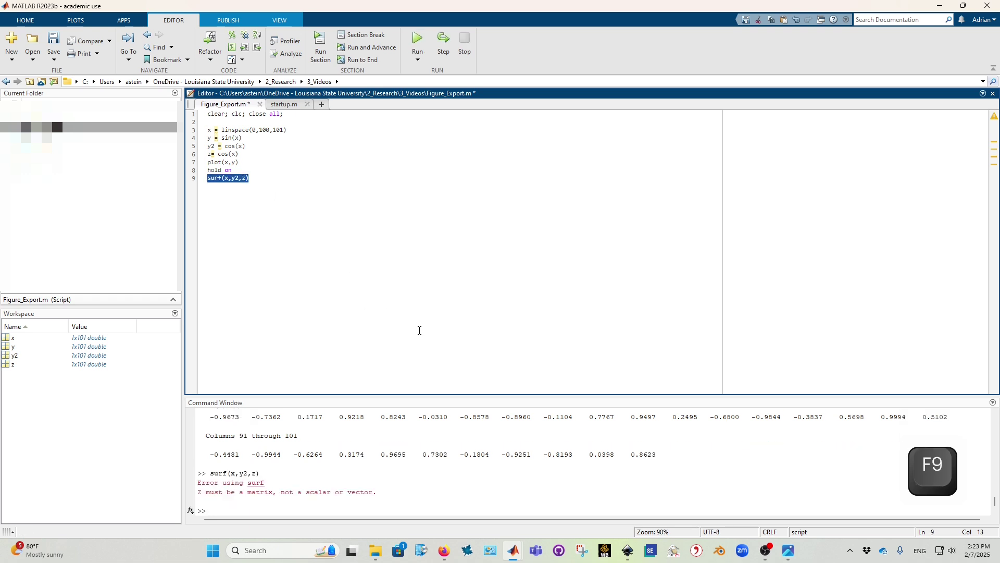
drag(286, 196, 206, 130)
key(F9)
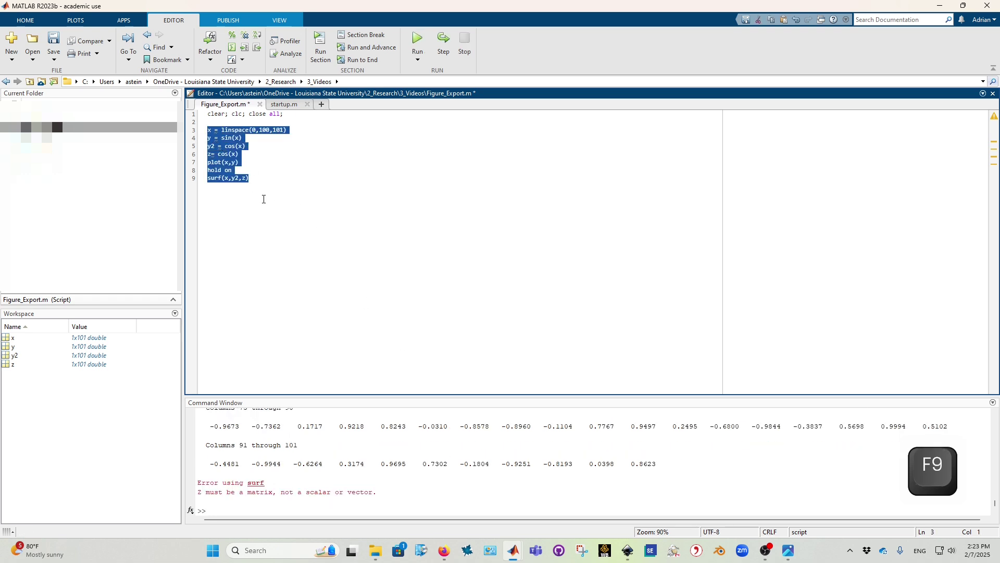
Replace the surf function in the script's last line with plot3.
click(259, 187)
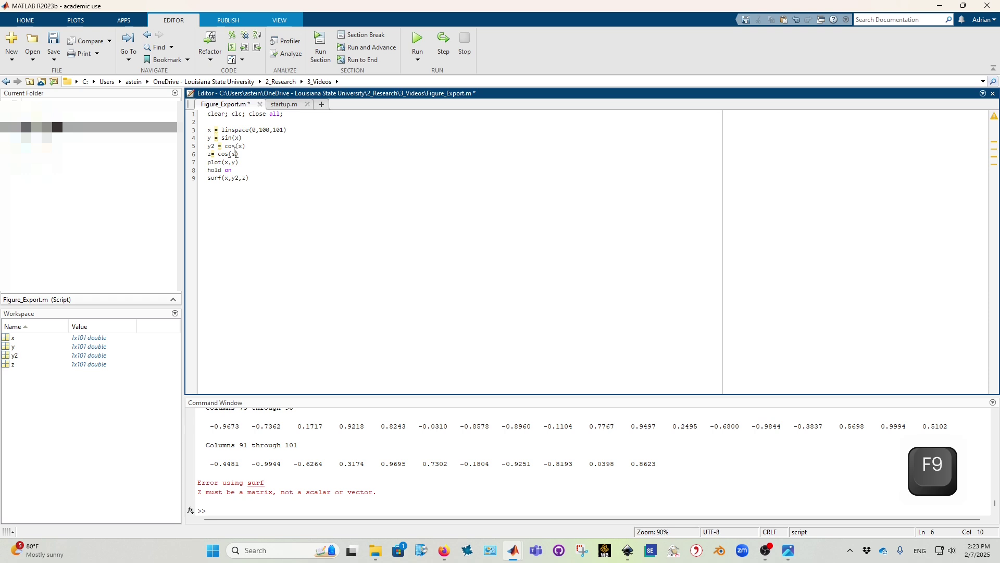
double_click(215, 177)
text(plot3)
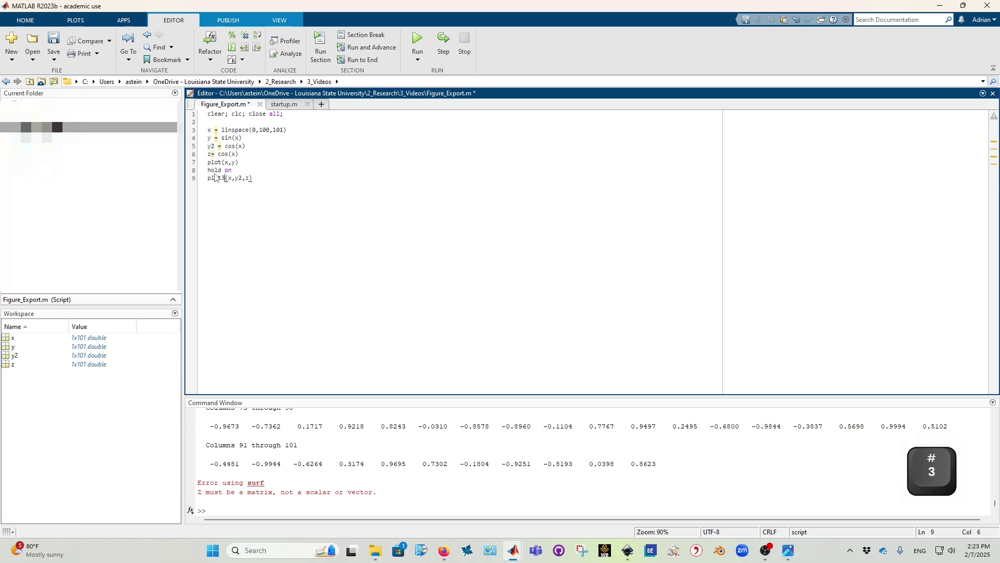
Insert the line [x_mat, y_mat] = meshgrid(x,y) above the plot3 call, surrounded by blank lines, and run it alone.
key(Return)
key(Return)
key(Return)
key(Up)
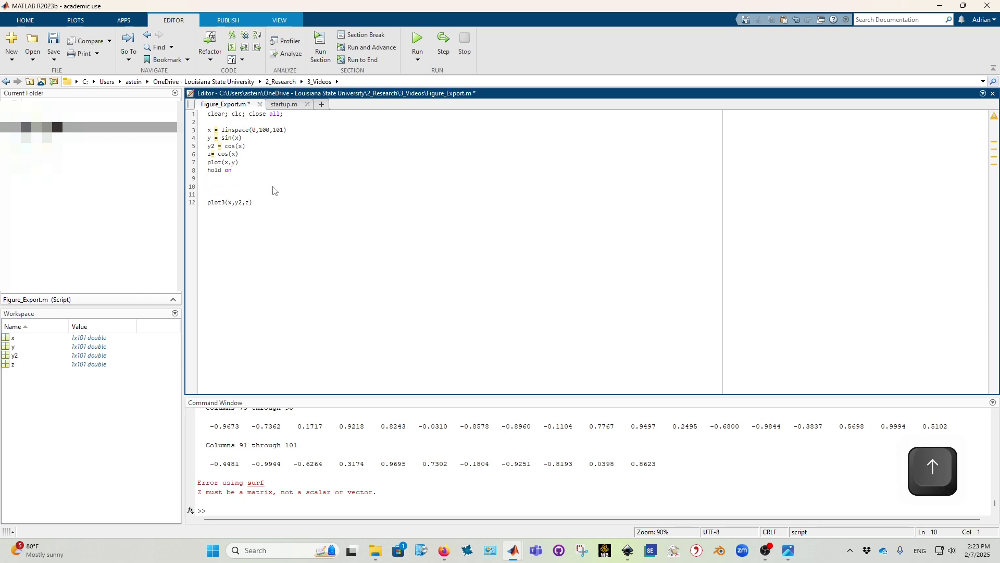
text(x_mat)
key(BackSpace)
text(, y_mat)
text([)
text( =)
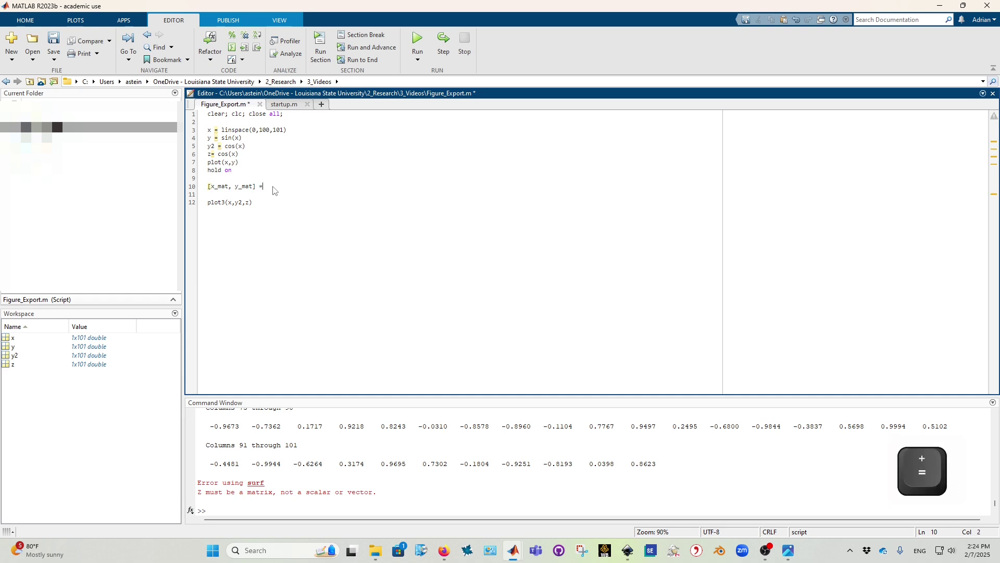
text( meshgrid(x,y)
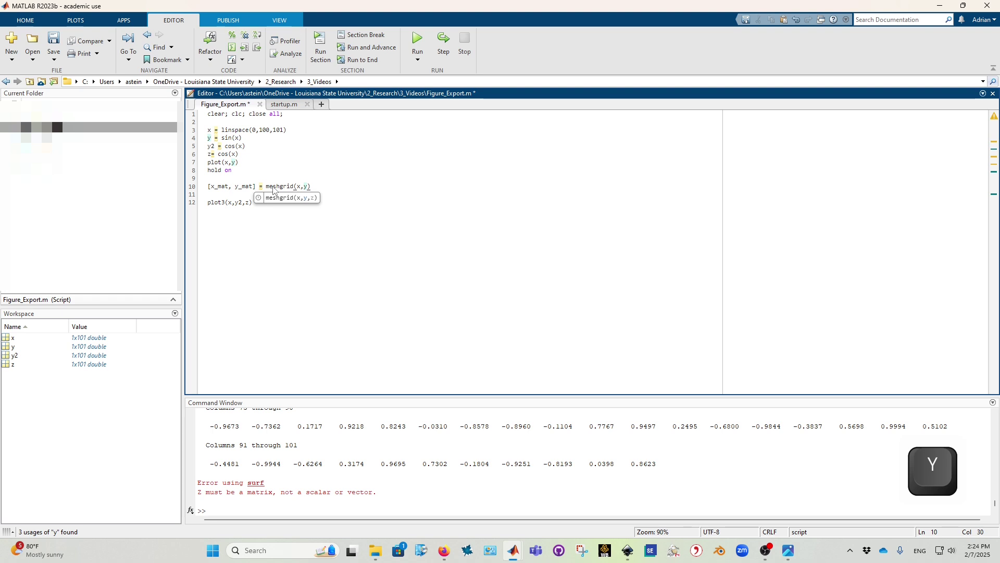
drag(353, 188, 207, 186)
key(F9)
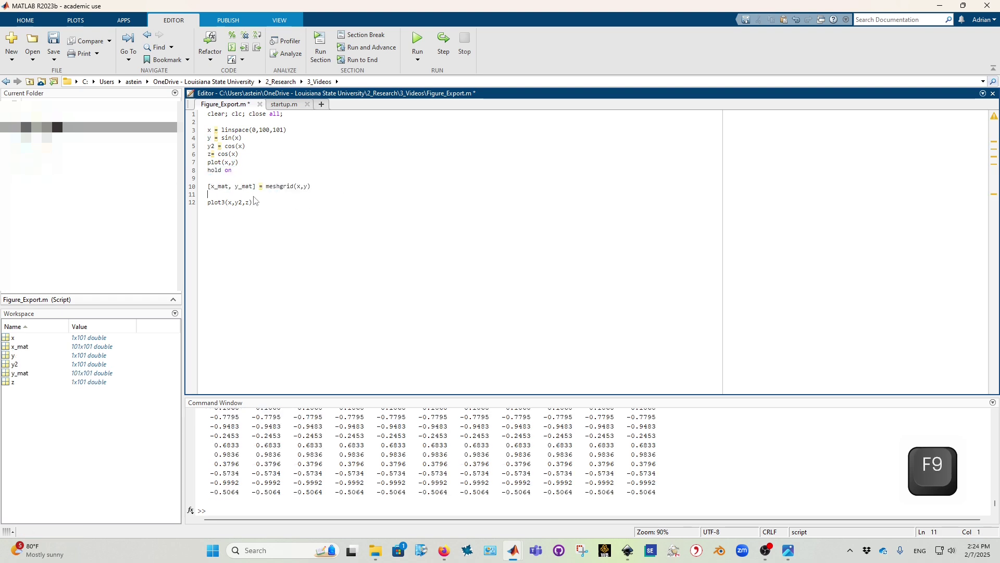
Add z = rand(101,101) below the meshgrid line and run the block from meshgrid through plot3.
text(z = )
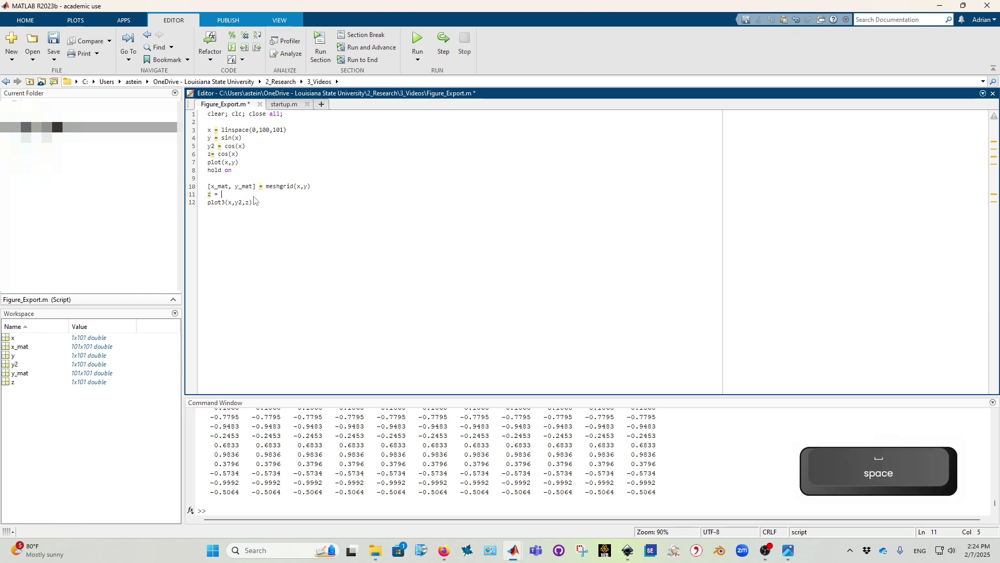
text(rand(1)
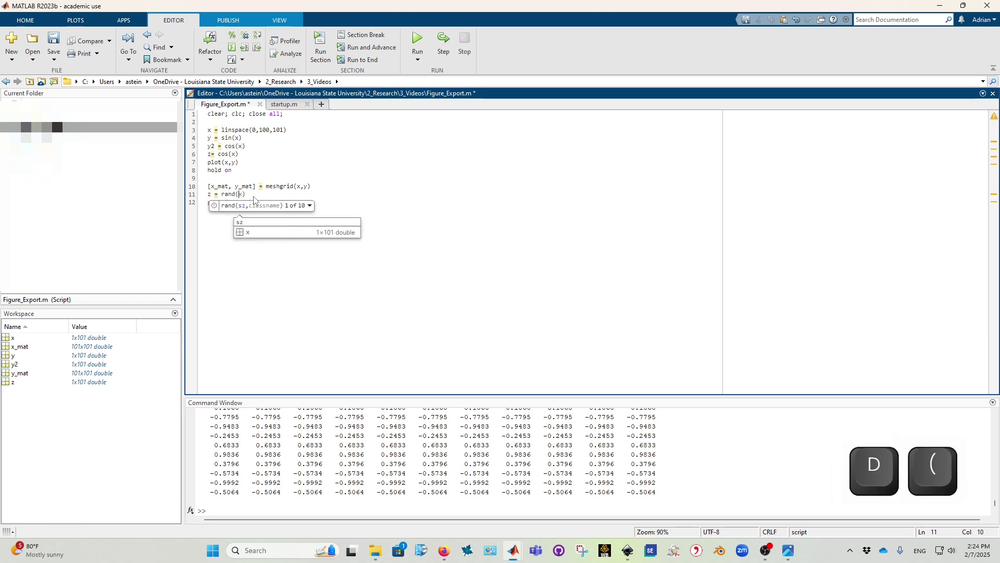
text(01,101)
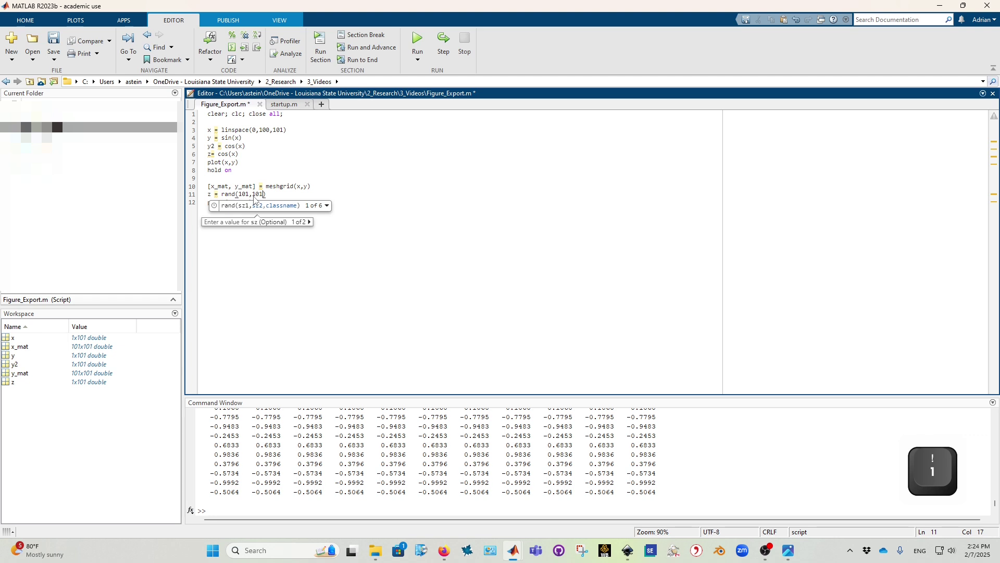
drag(303, 211, 180, 186)
key(F9)
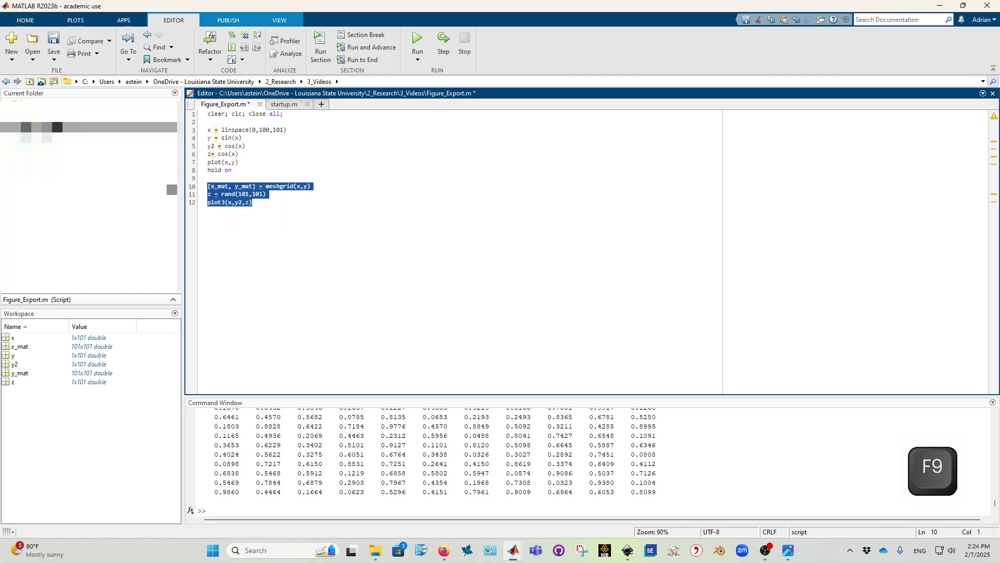
View the resulting figure, and replace the plot3 function in the script's last line with surf.
double_click(218, 188)
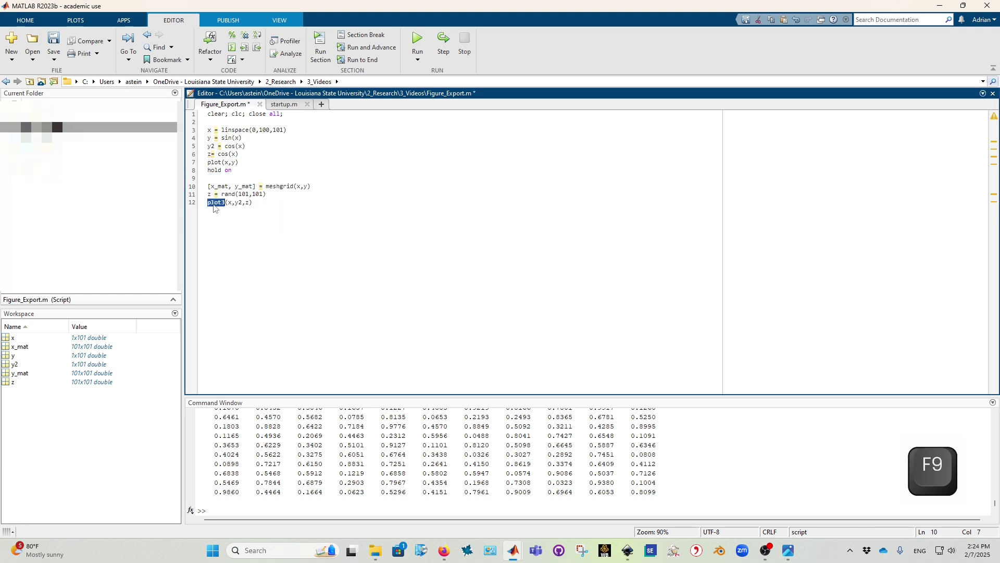
mouse_move(513, 550)
click(558, 480)
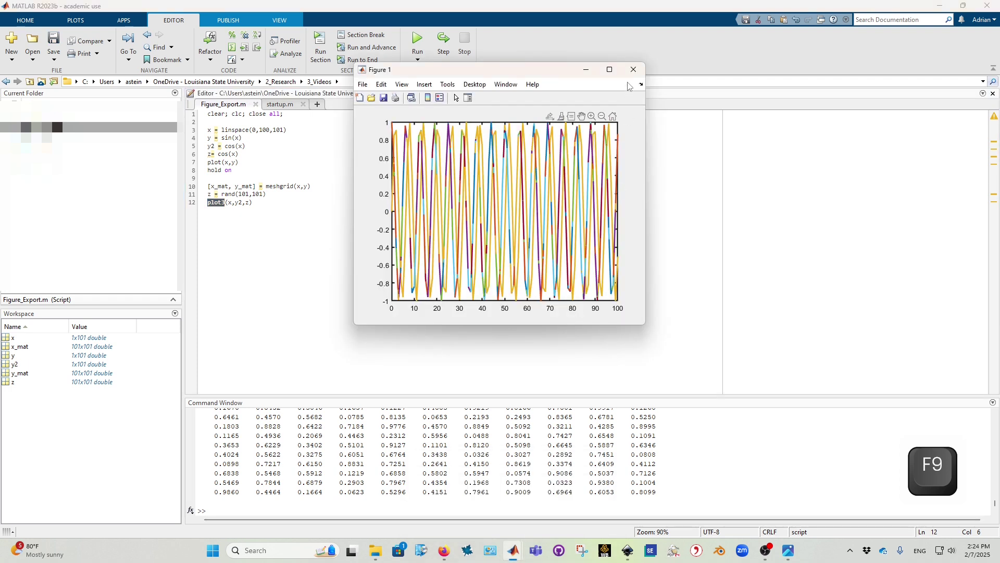
click(280, 229)
text(urf)
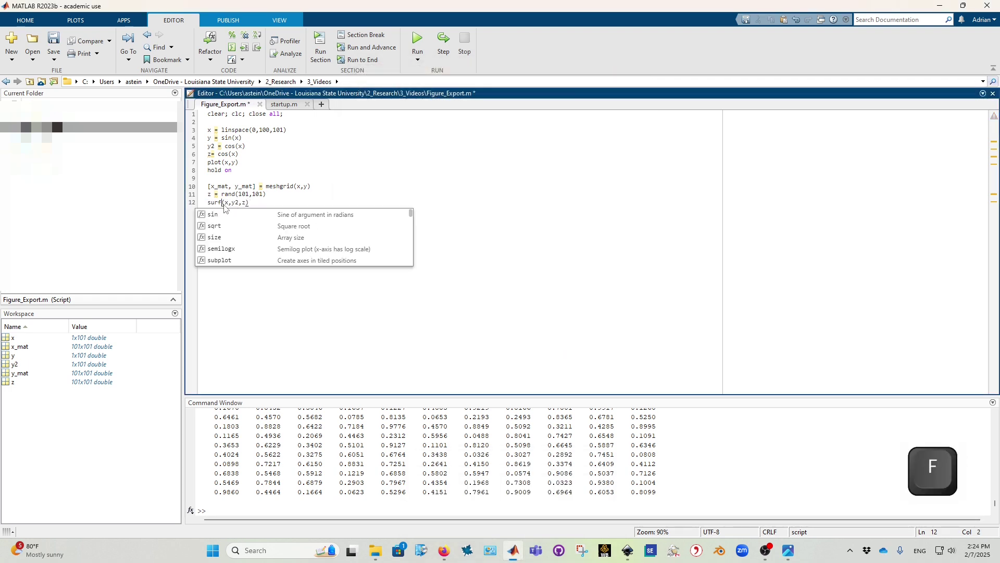
Replace the surf call's x and y2 arguments with x_mat and y_mat, and run only that line.
double_click(216, 186)
key(ctrl+c)
double_click(226, 203)
key(ctrl+v)
double_click(244, 186)
key(ctrl+c)
double_click(249, 203)
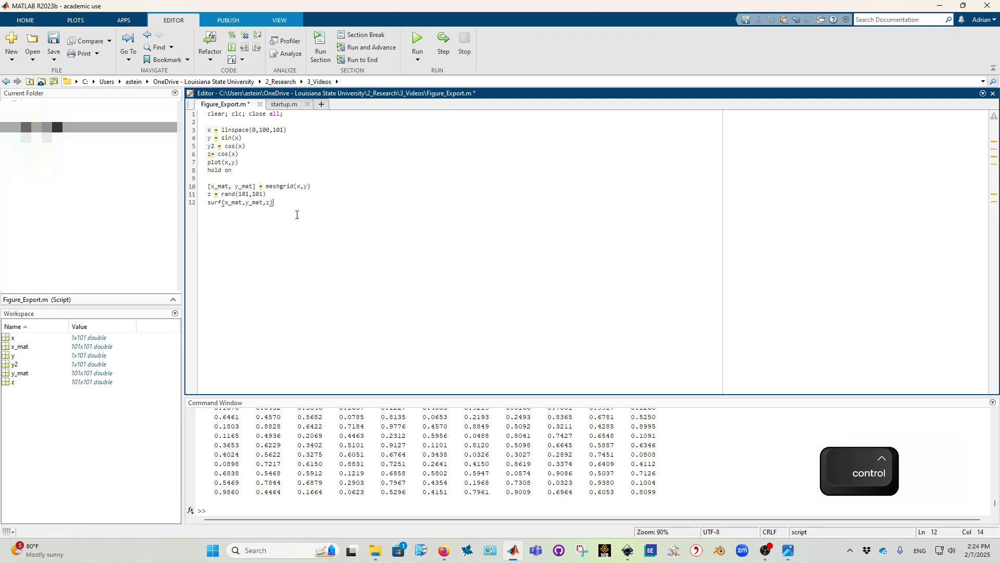
key(ctrl+v)
key(shift+Home)
key(F9)
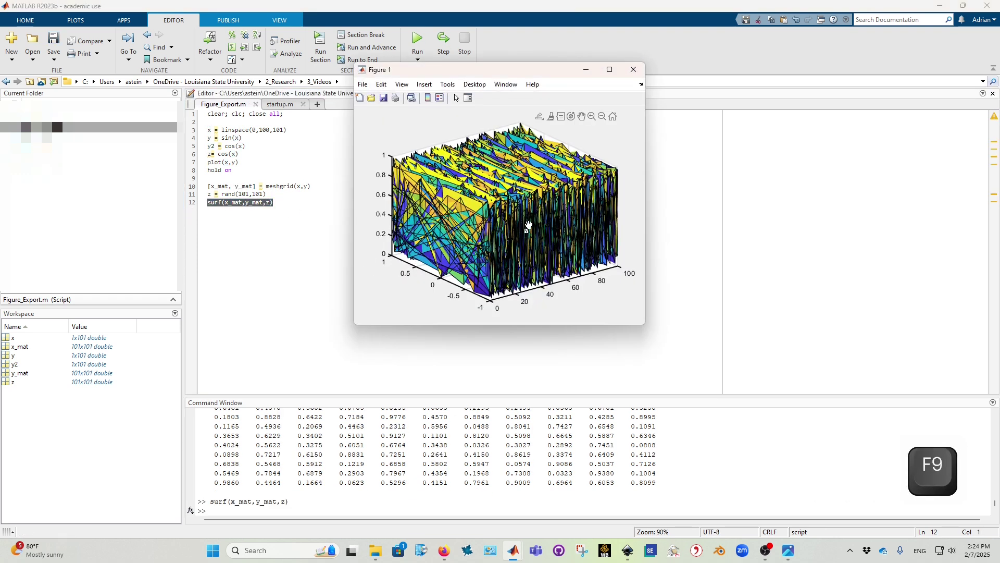
Save the dense surface figure as an SVG file named untitled in 3_Videos, replacing the existing file.
click(363, 84)
click(376, 150)
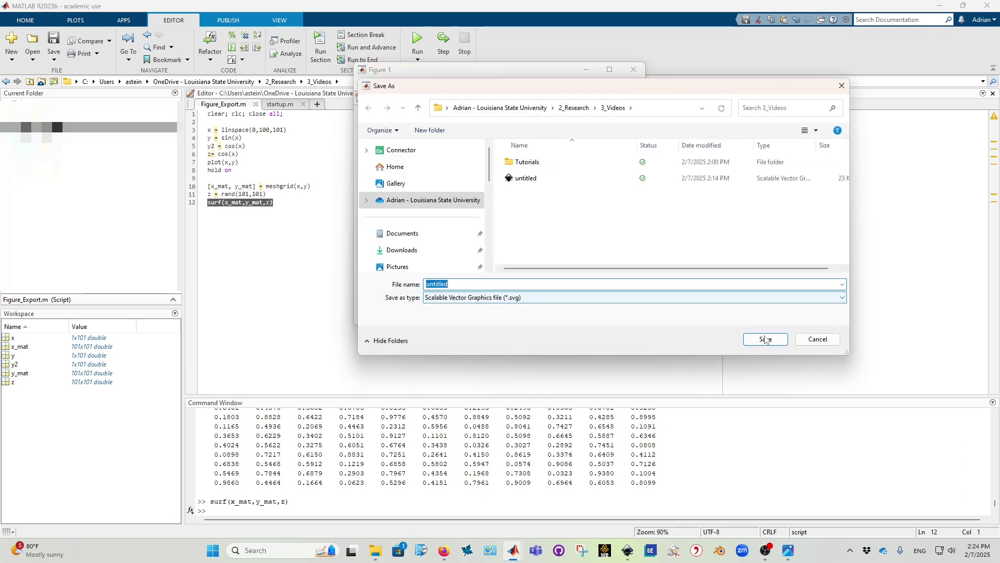
click(766, 339)
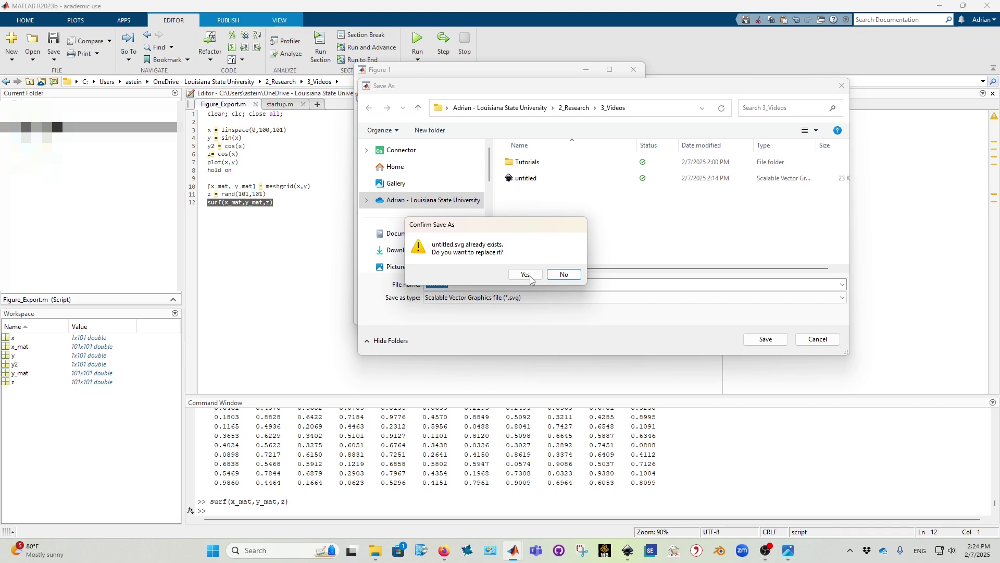
click(532, 281)
Open the exported untitled SVG from the 3_Videos folder in Inkscape, examine how sharp the surface is up close, and close it.
click(376, 550)
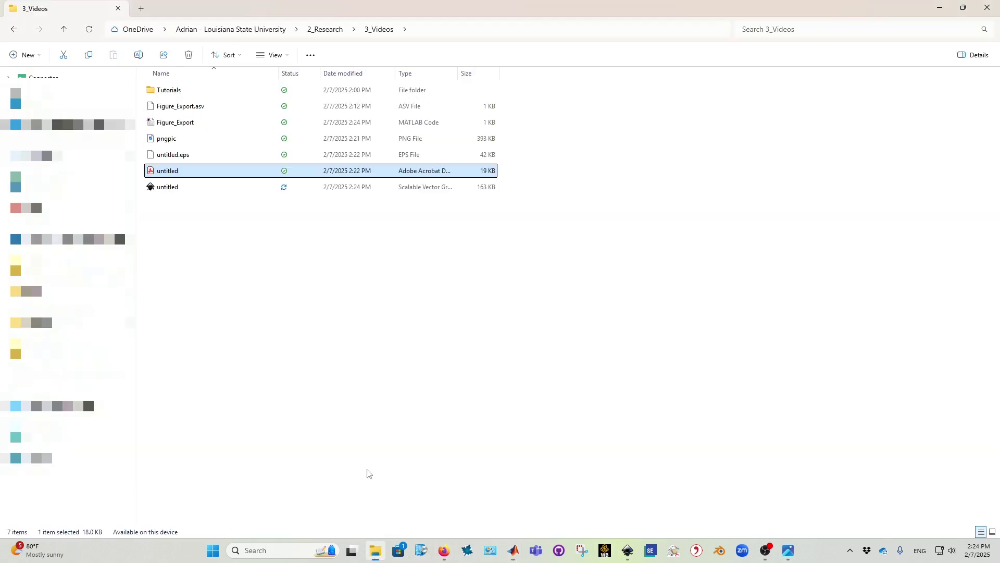
click(289, 189)
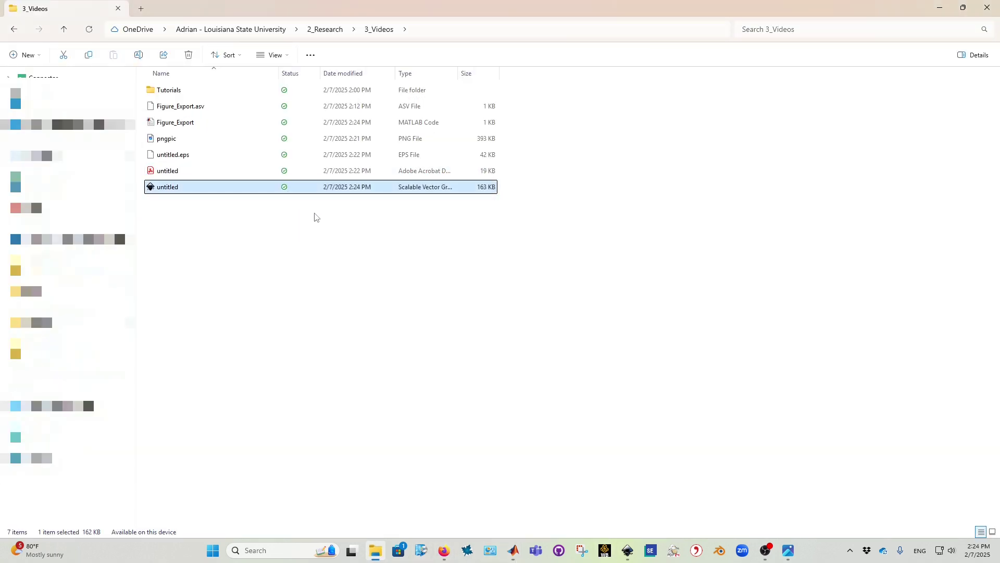
key(Return)
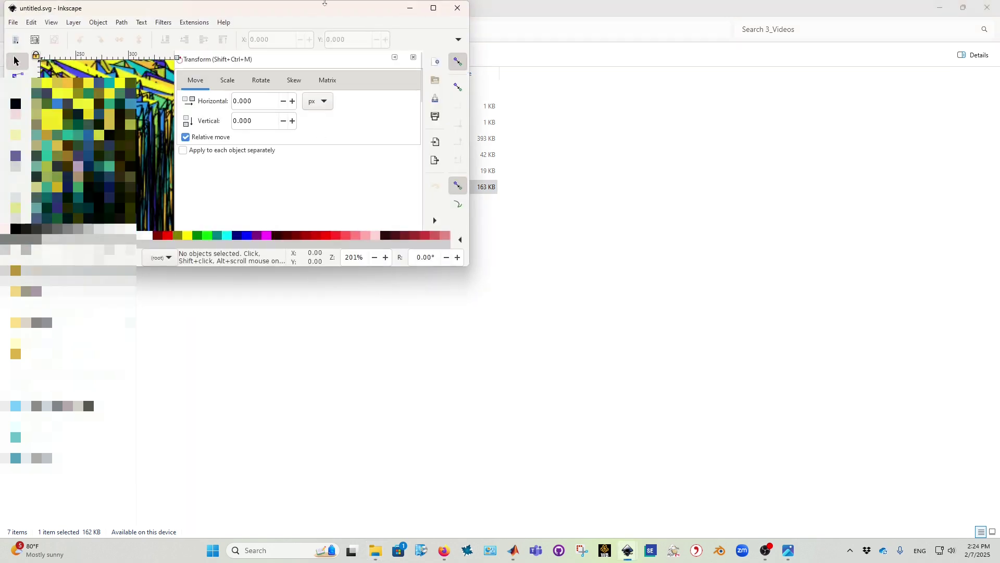
click(445, 12)
ctrl+scroll(568, 246, up, 2)
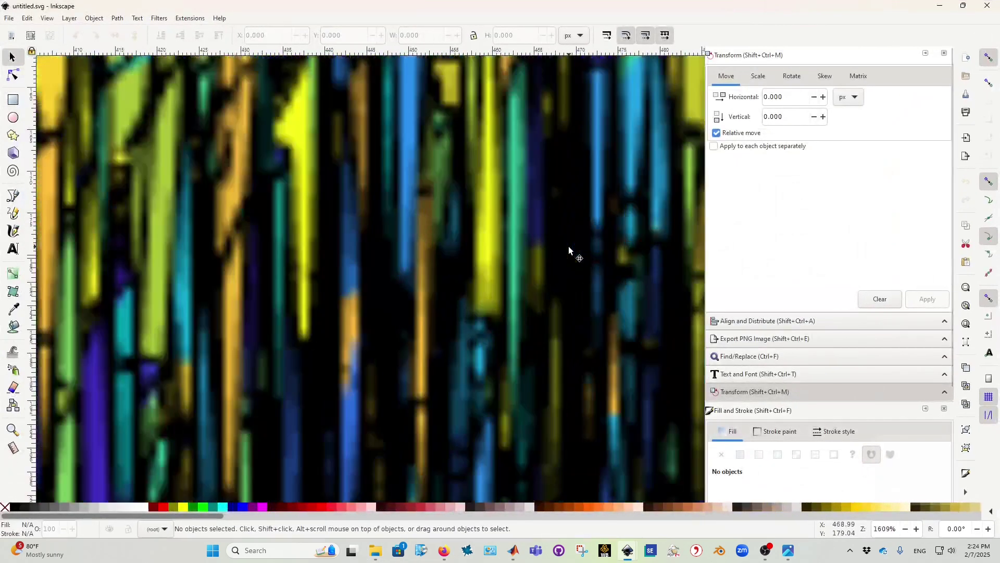
ctrl+scroll(568, 246, down, 2)
click(987, 6)
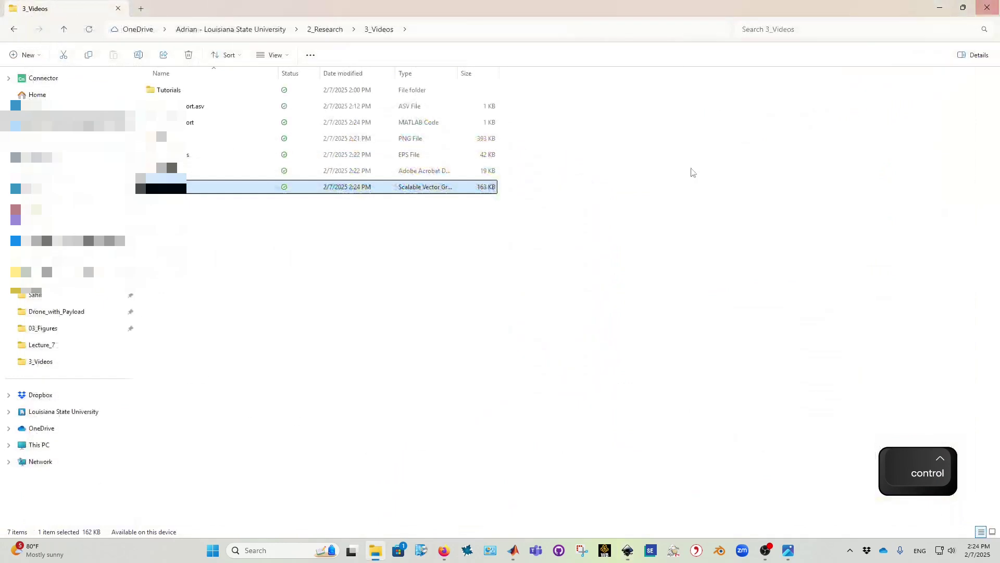
Switch back to MATLAB and run the startup.m line that sets the current figure's Renderer to painters, moving the figure aside.
click(475, 495)
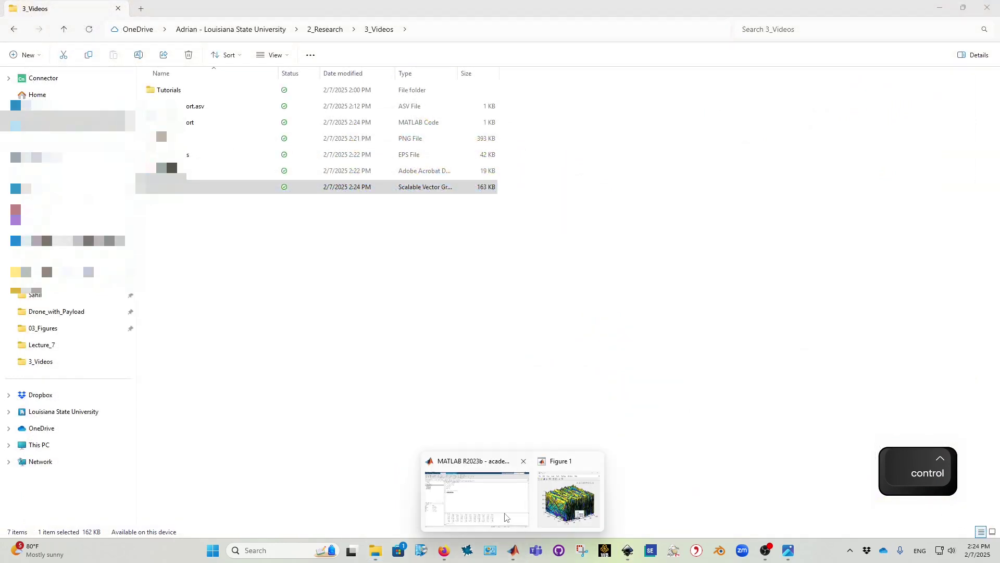
click(280, 104)
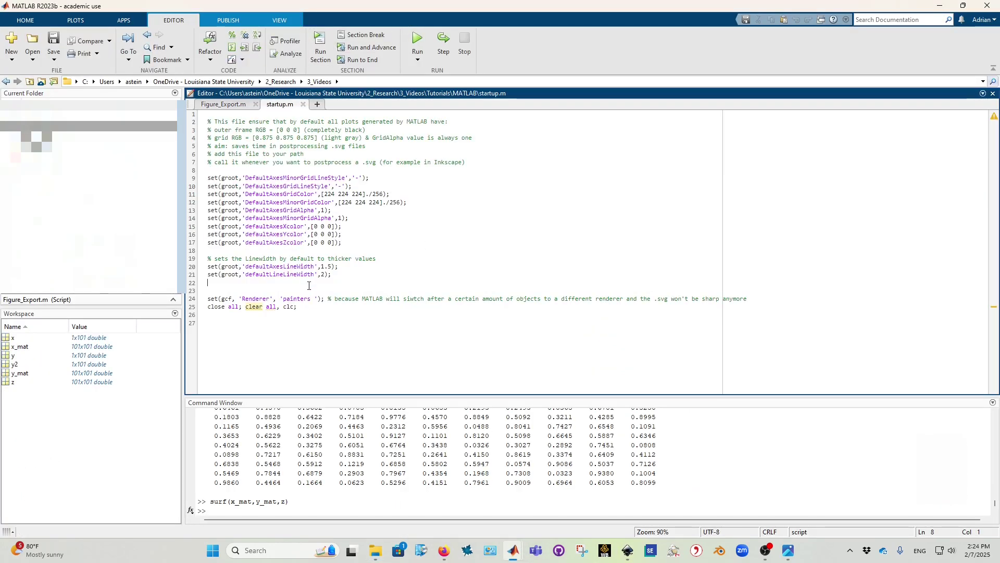
triple_click(334, 299)
mouse_move(514, 550)
click(573, 469)
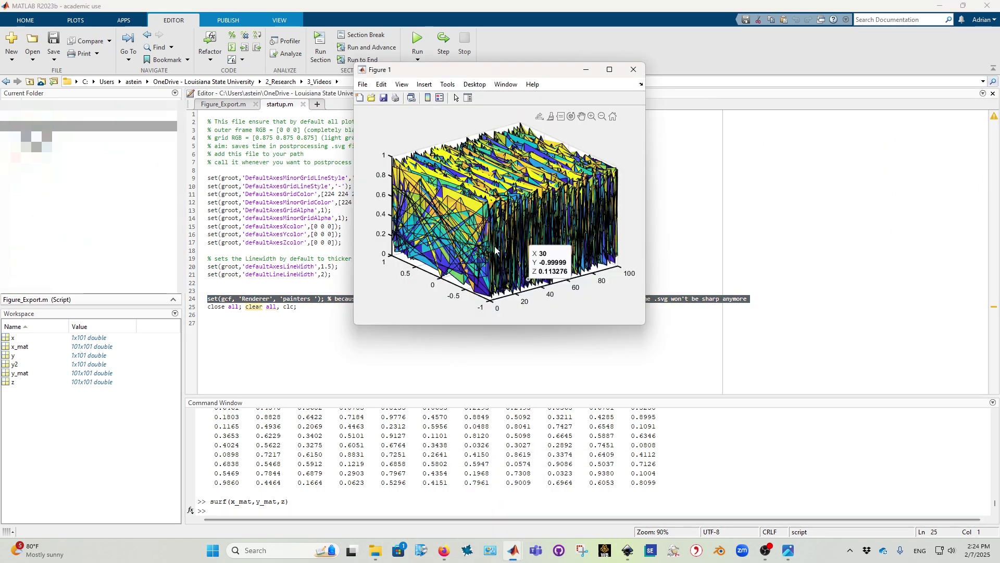
drag(494, 75, 808, 173)
click(904, 165)
key(F9)
Bring the surface figure forward to check it with the painters renderer, and return to the editor.
mouse_move(514, 550)
click(589, 500)
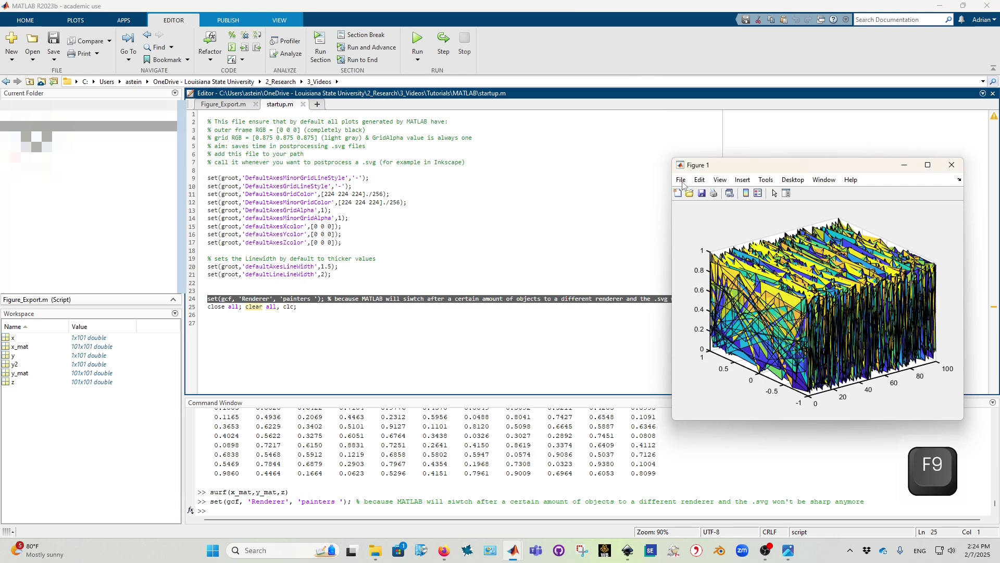
click(670, 298)
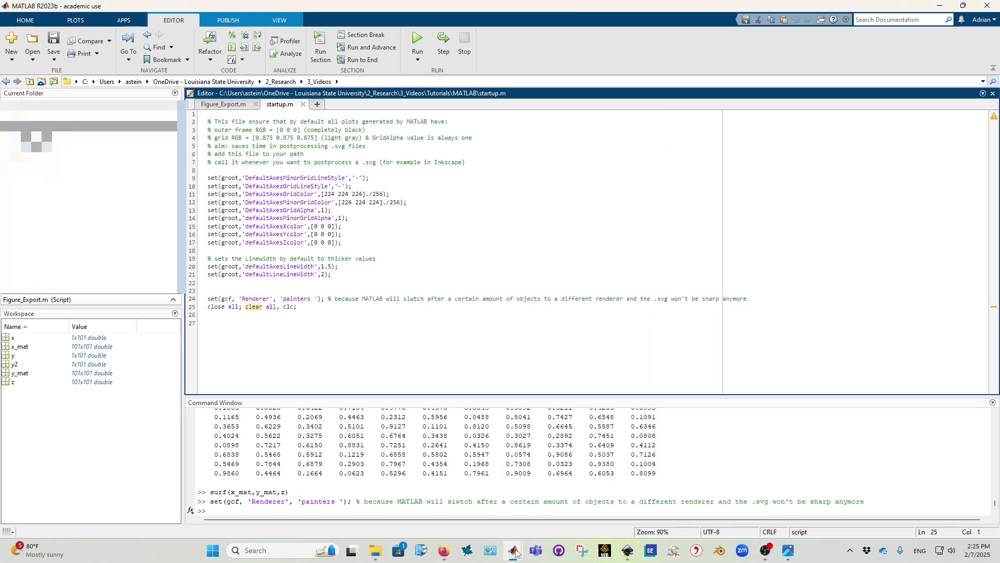
mouse_move(515, 553)
click(588, 500)
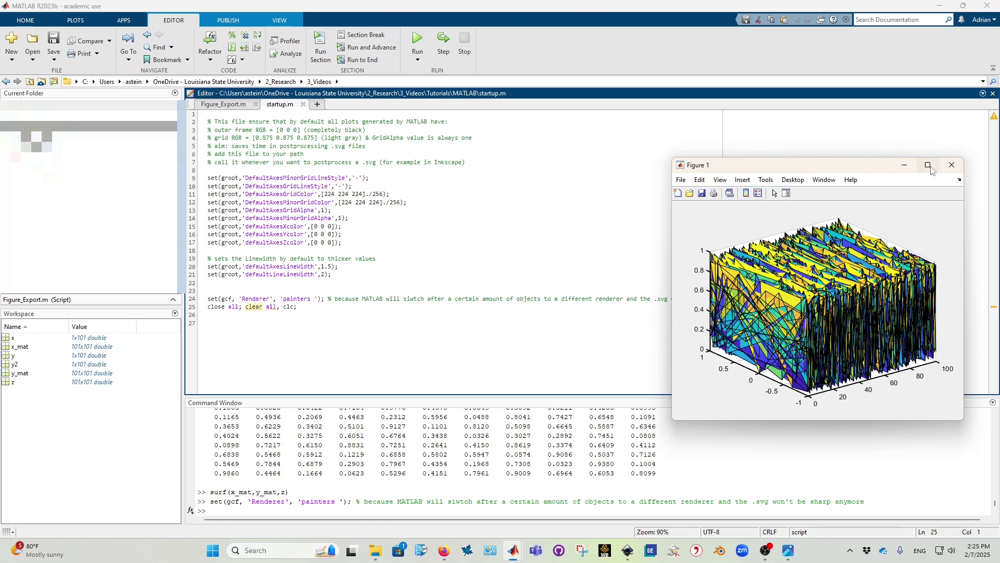
click(564, 474)
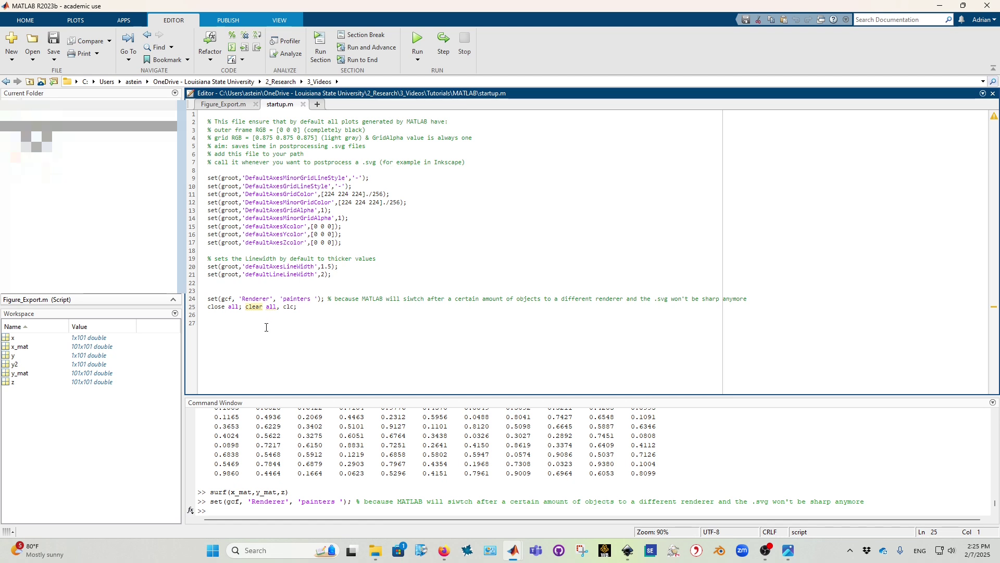
In Figure_Export.m, reduce the x definition to linspace(0,100,11) and the z matrix to rand(11,11).
click(223, 104)
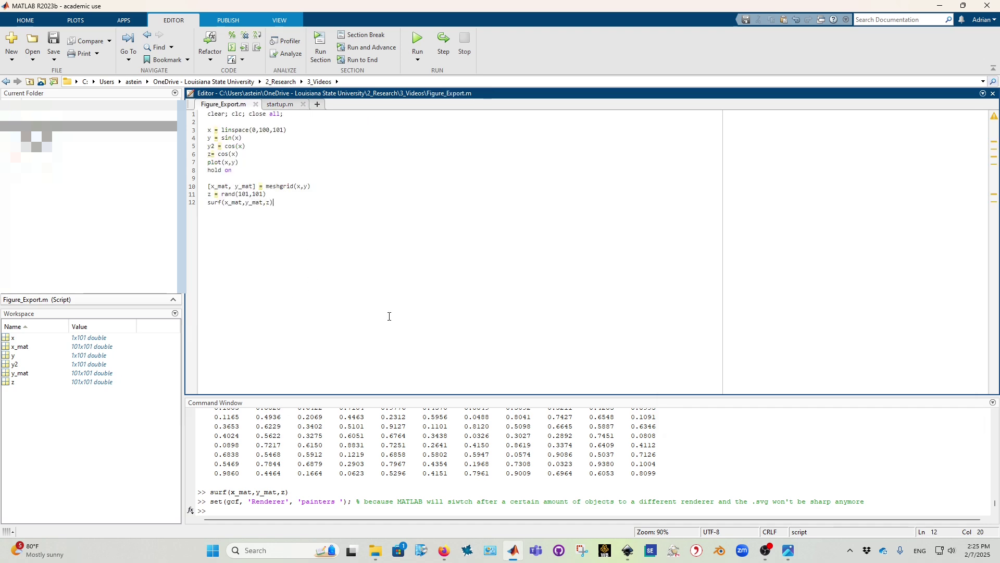
click(267, 202)
key(BackSpace)
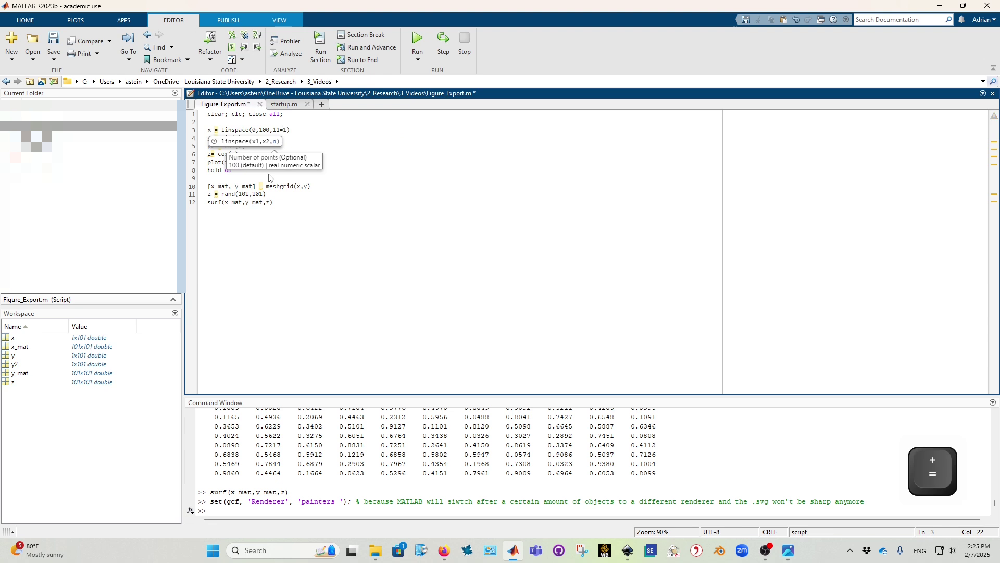
key(BackSpace)
click(245, 194)
key(BackSpace)
key(Down)
key(End)
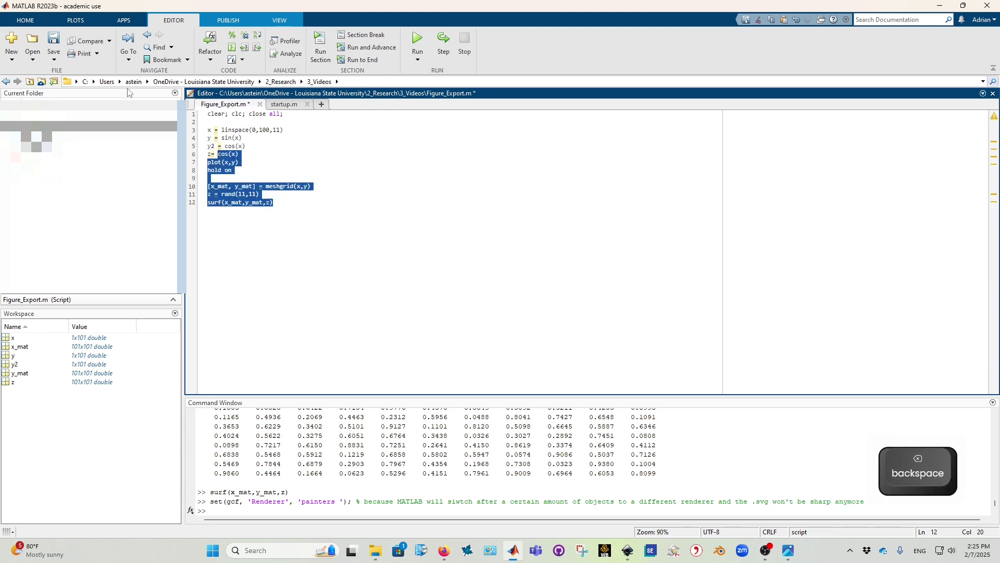
Run the whole Figure_Export script and rotate the plot to a 3D view at about azimuth -16, elevation 37.
key(ctrl+a)
key(F9)
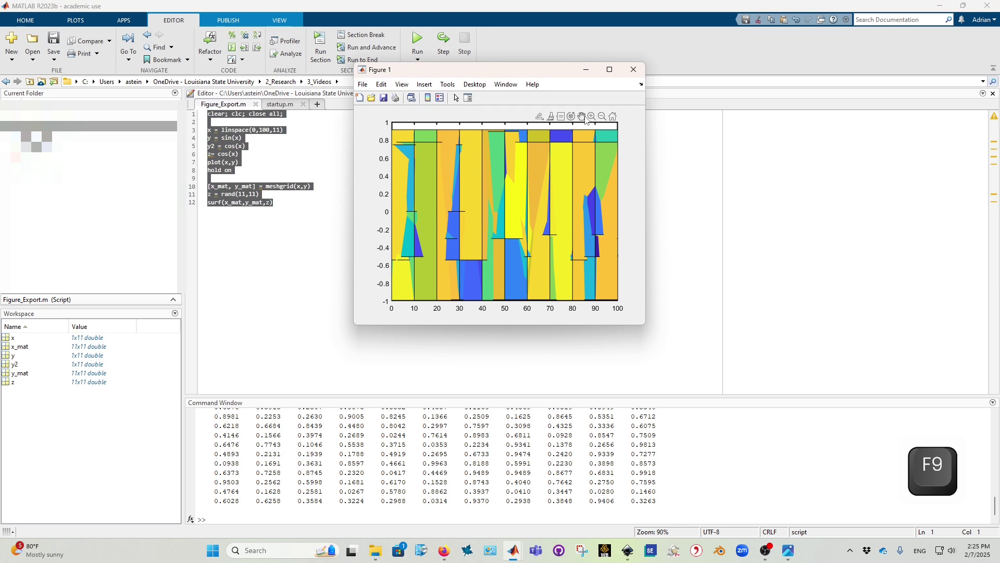
click(571, 116)
drag(469, 234, 461, 139)
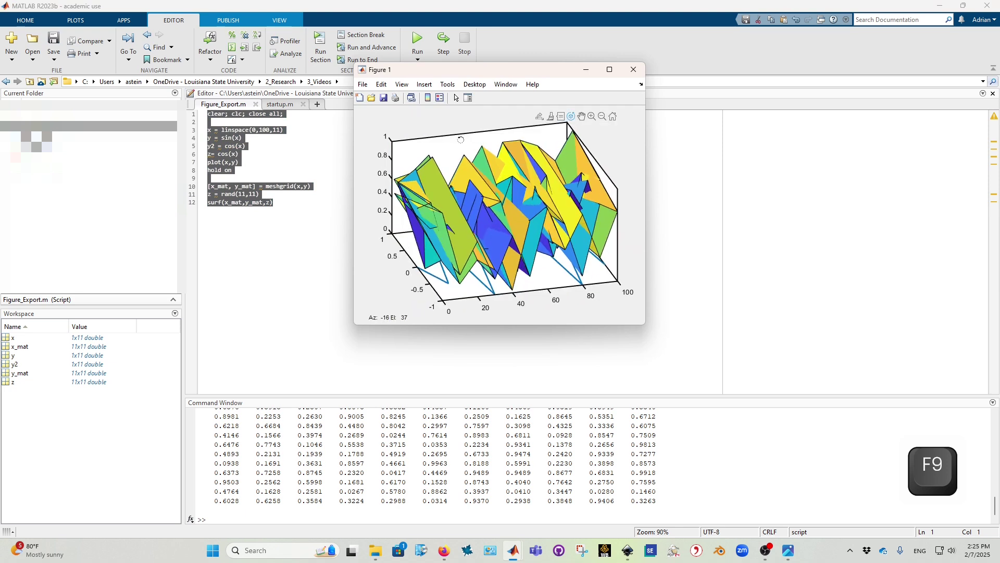
Save the rotated 11-point surface figure as an SVG over the existing untitled file in 3_Videos.
click(364, 87)
click(396, 147)
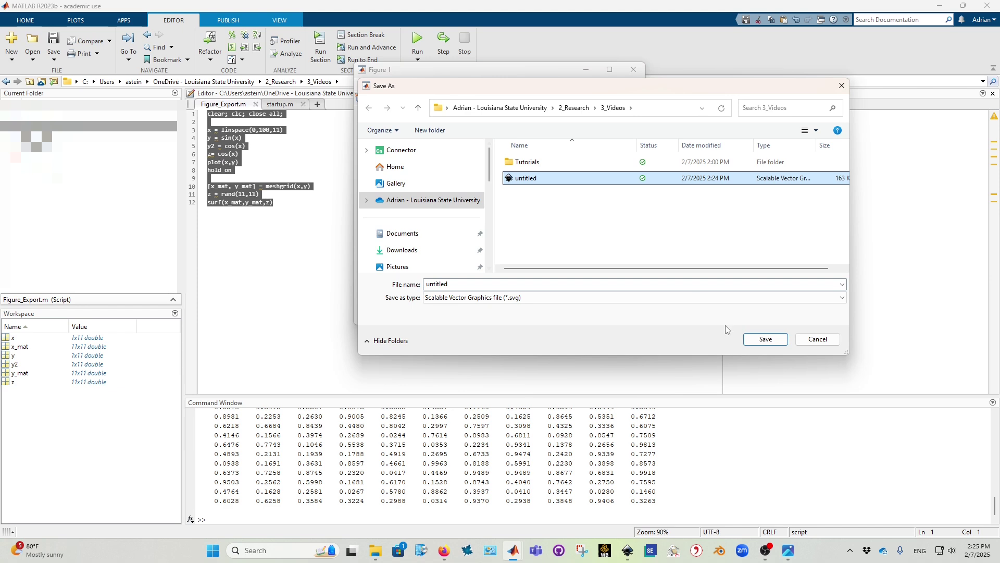
click(749, 340)
click(525, 275)
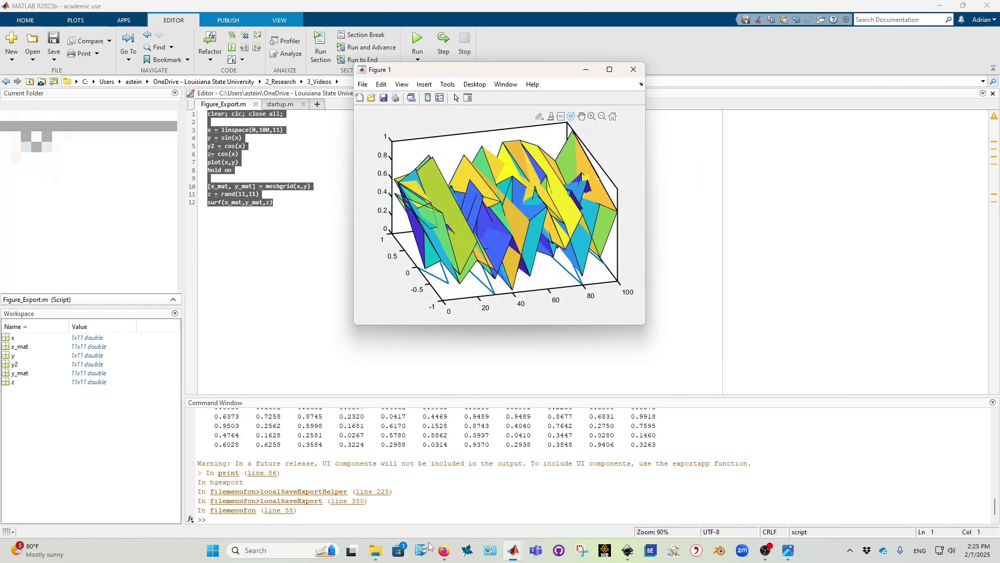
drag(351, 513, 394, 491)
click(469, 511)
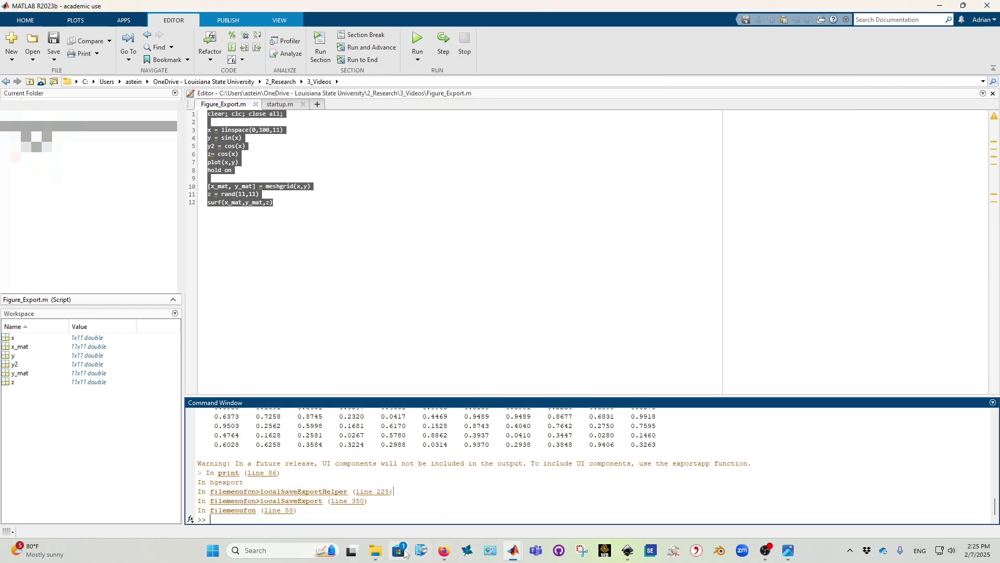
Open the untitled SVG from the 3_Videos folder in Inkscape to check its sharpness, and switch back to MATLAB.
click(376, 551)
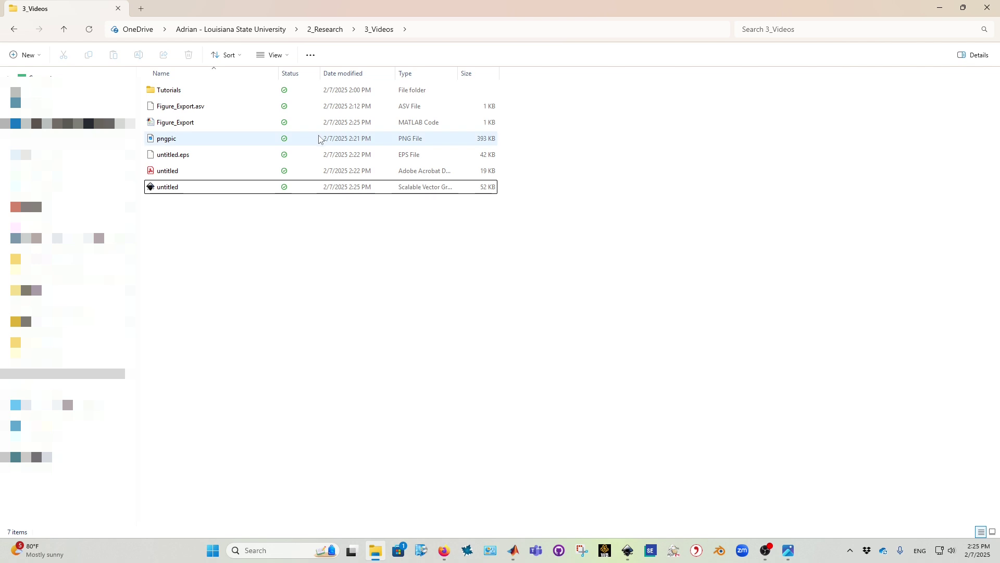
double_click(352, 191)
click(537, 309)
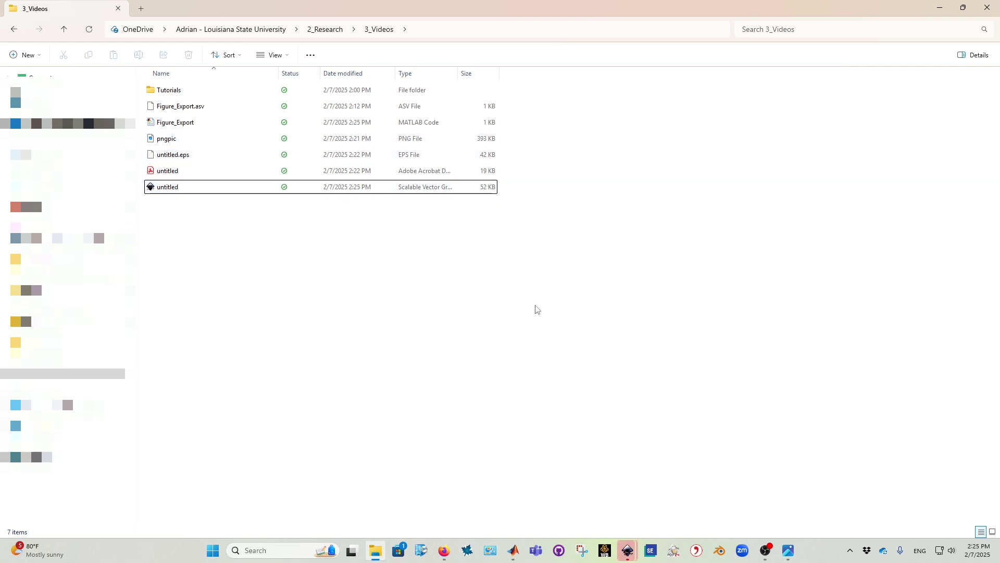
mouse_move(628, 550)
click(654, 500)
key(ctrl)
scroll(139, 177, down, 2)
mouse_move(513, 550)
click(474, 495)
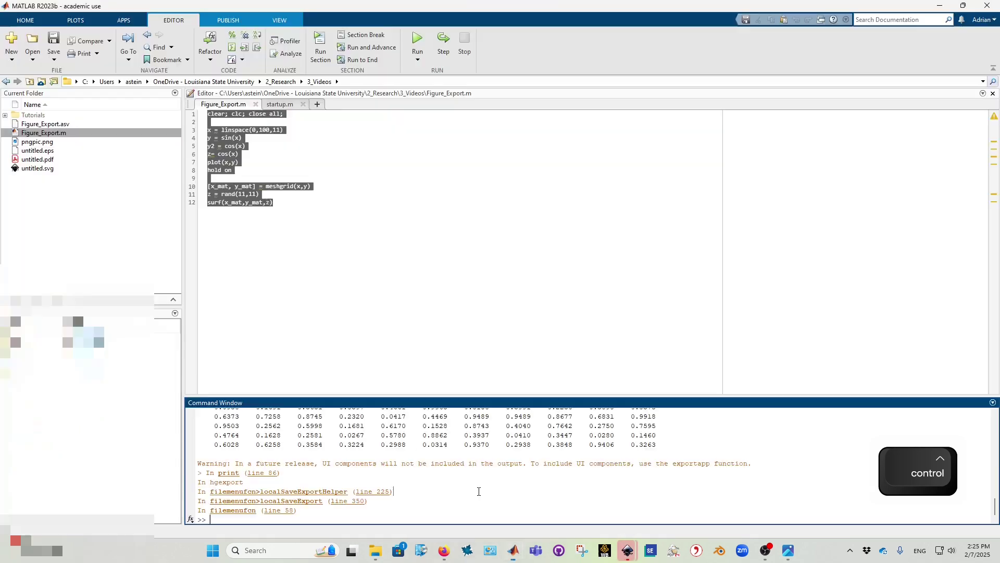
Run only the set(gcf, 'Renderer', 'painters ') line of startup.m on the current surface figure.
click(280, 104)
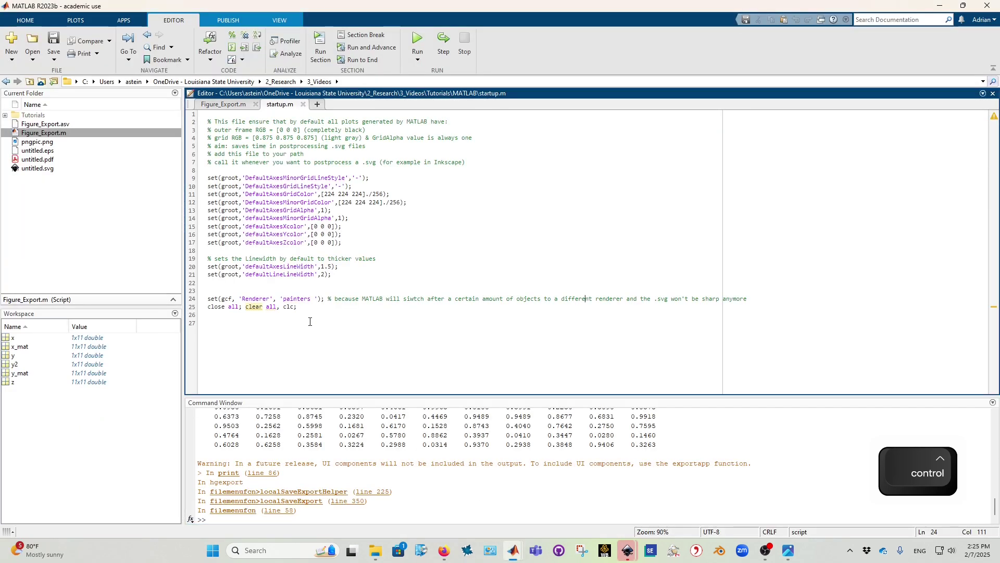
triple_click(289, 301)
key(F9)
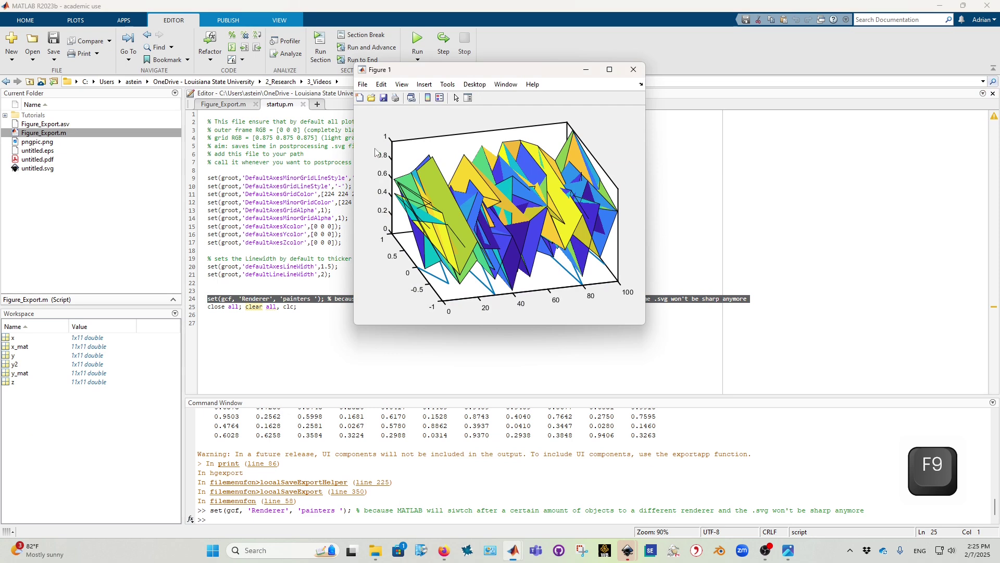
Save the surface figure as an SVG in 3_Videos, replacing the existing untitled file.
click(364, 84)
mouse_move(373, 102)
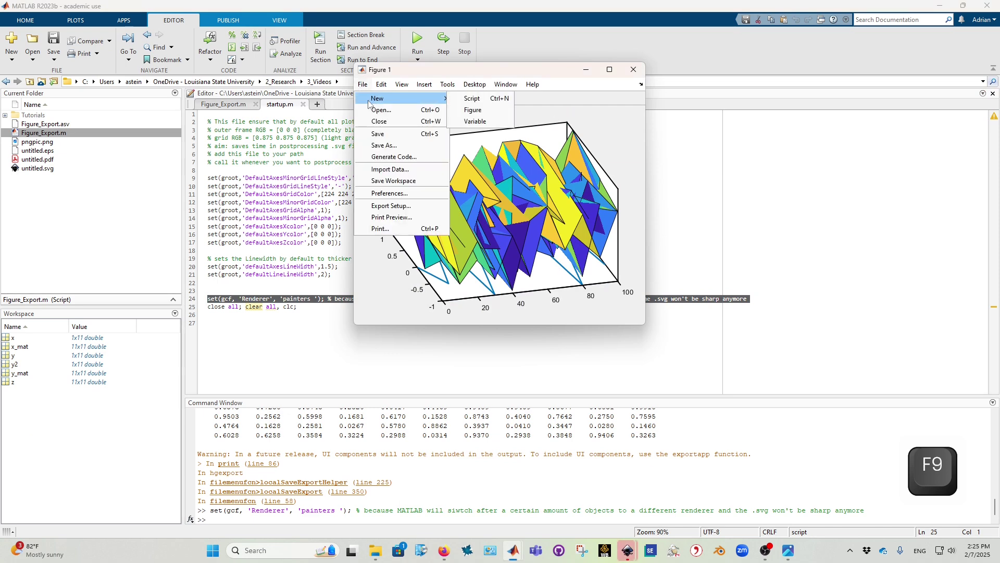
click(378, 133)
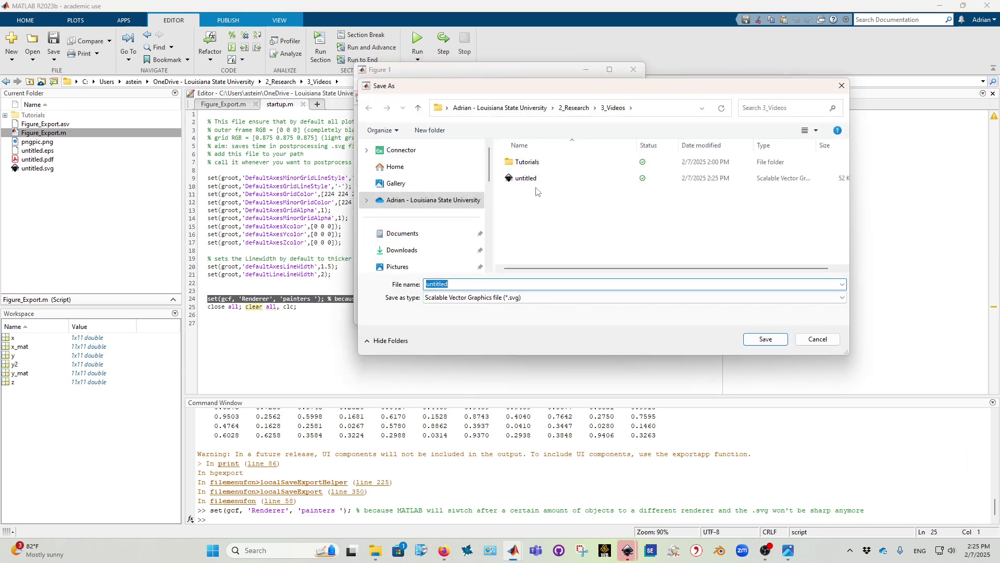
click(529, 178)
click(765, 339)
click(527, 274)
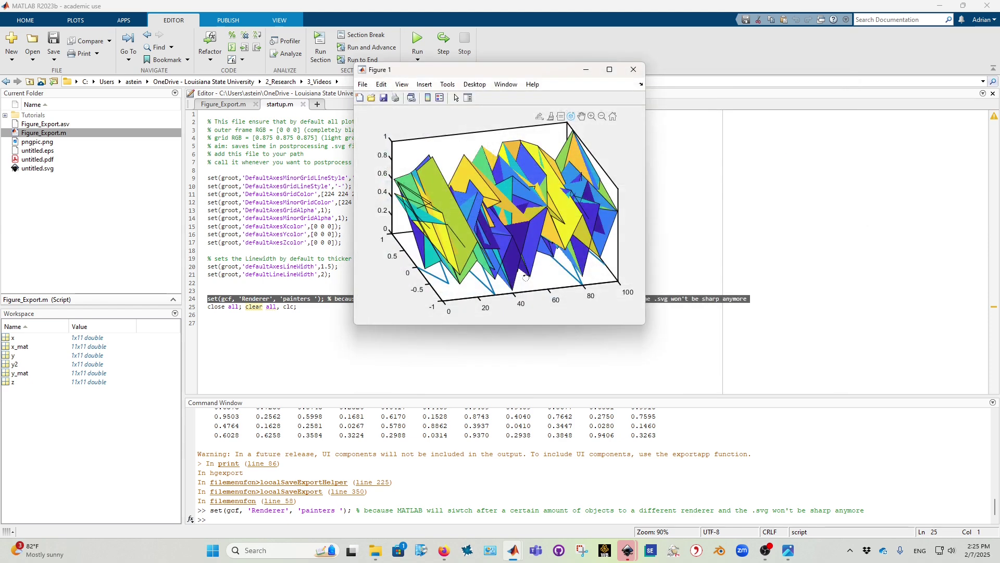
Open the re-saved untitled SVG from 3_Videos in a maximized Inkscape window and examine the surface edges up close.
click(375, 550)
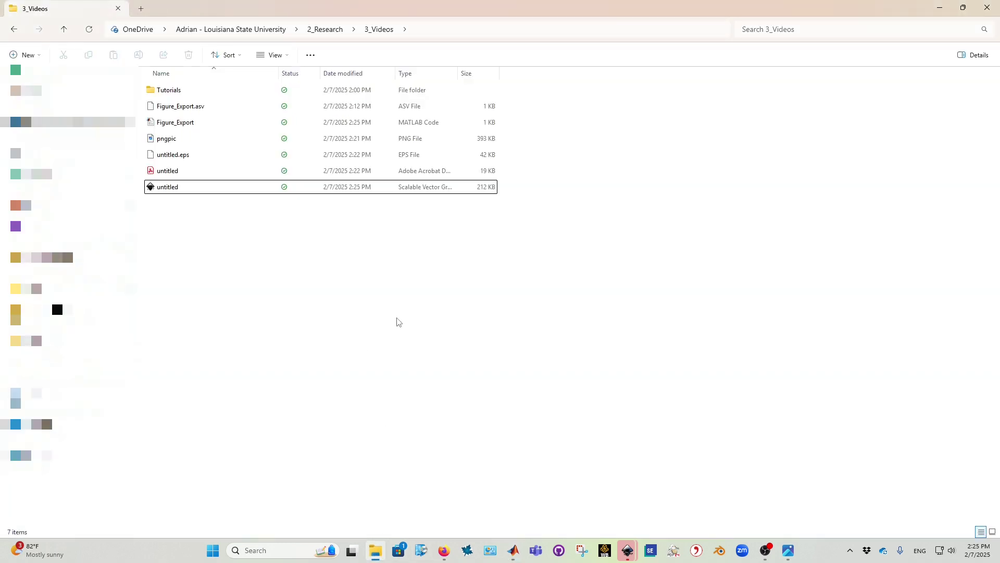
click(460, 191)
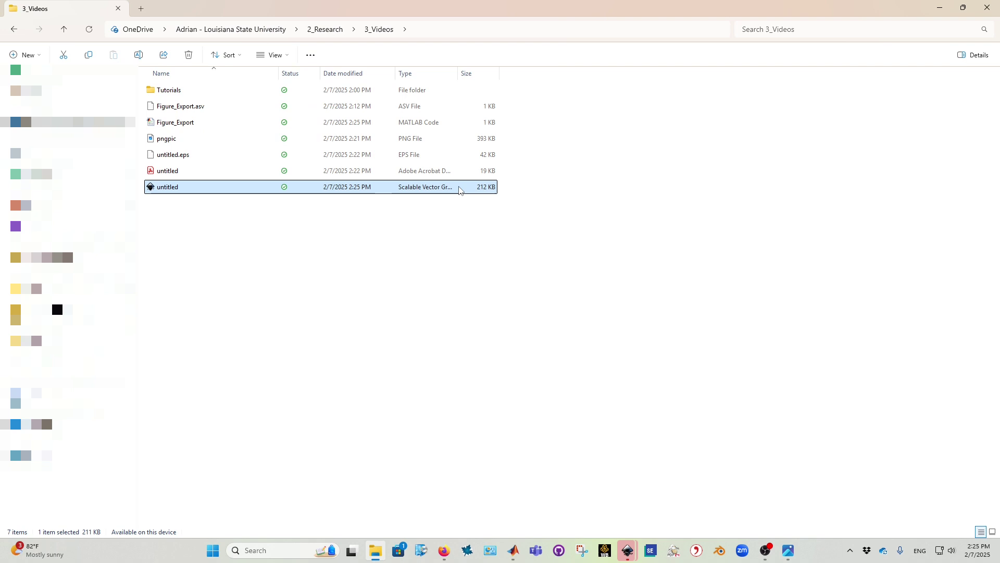
click(630, 549)
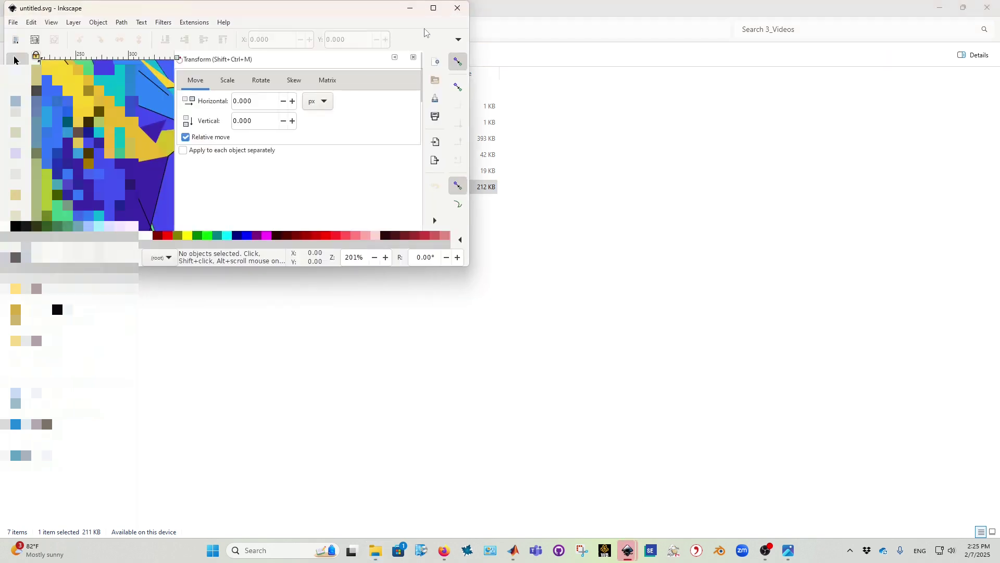
click(434, 8)
ctrl+scroll(461, 232, up, 3)
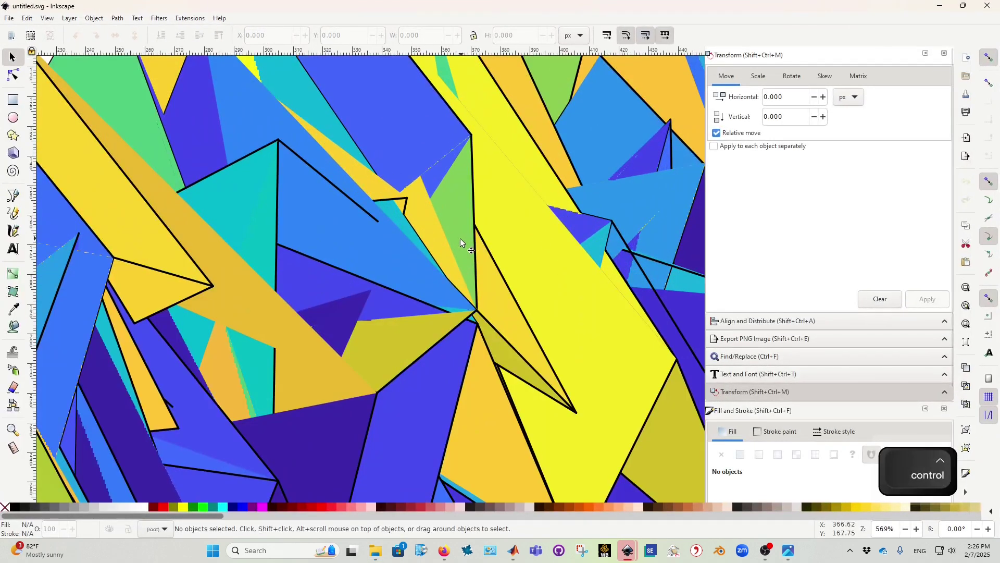
ctrl+scroll(461, 239, down, 4)
click(508, 279)
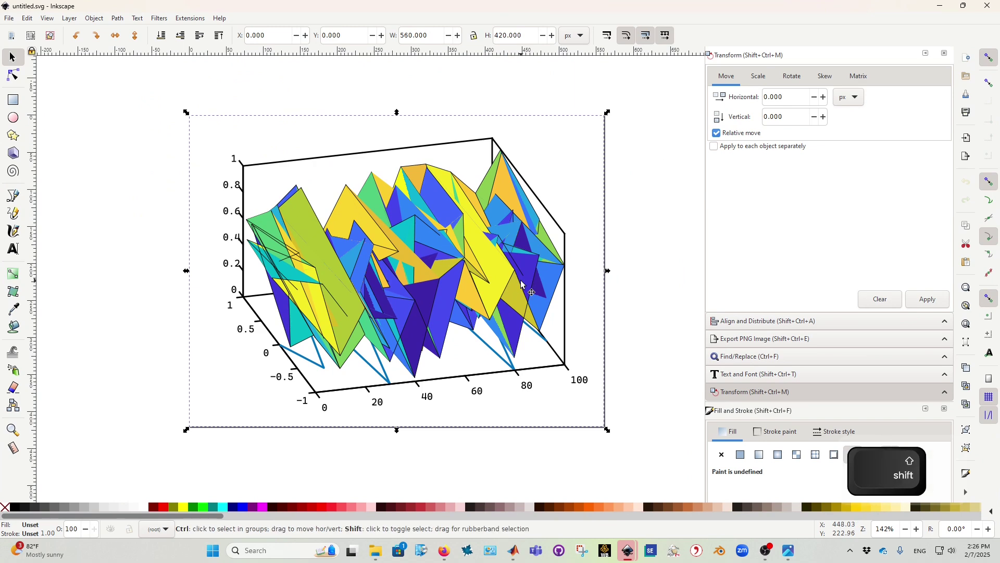
Save a copy of the surface plot in 3_Videos as untitled in Portable Document Format (*.pdf).
key(ctrl+shift+s)
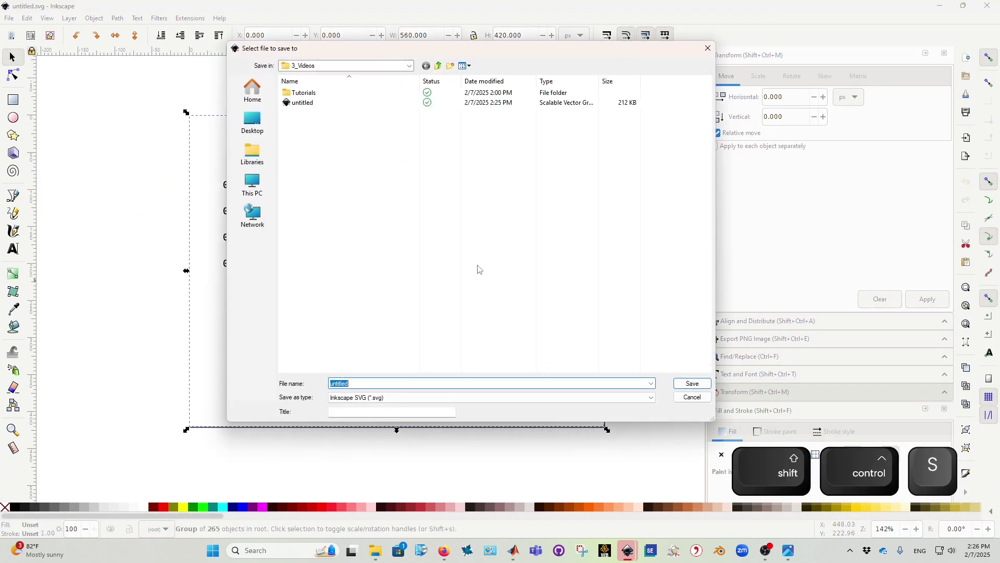
click(428, 396)
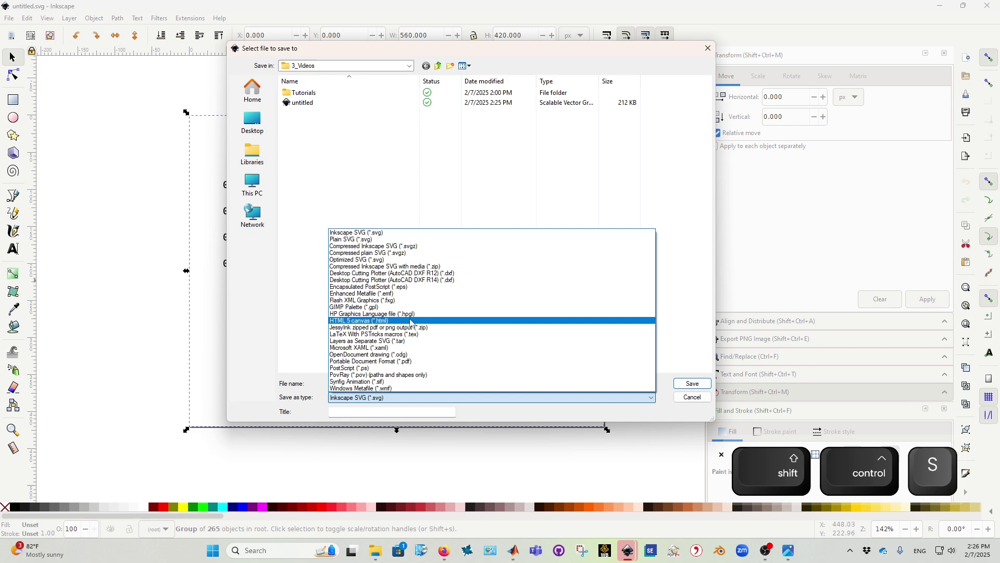
click(422, 355)
click(444, 397)
scroll(443, 365, down, 3)
click(396, 359)
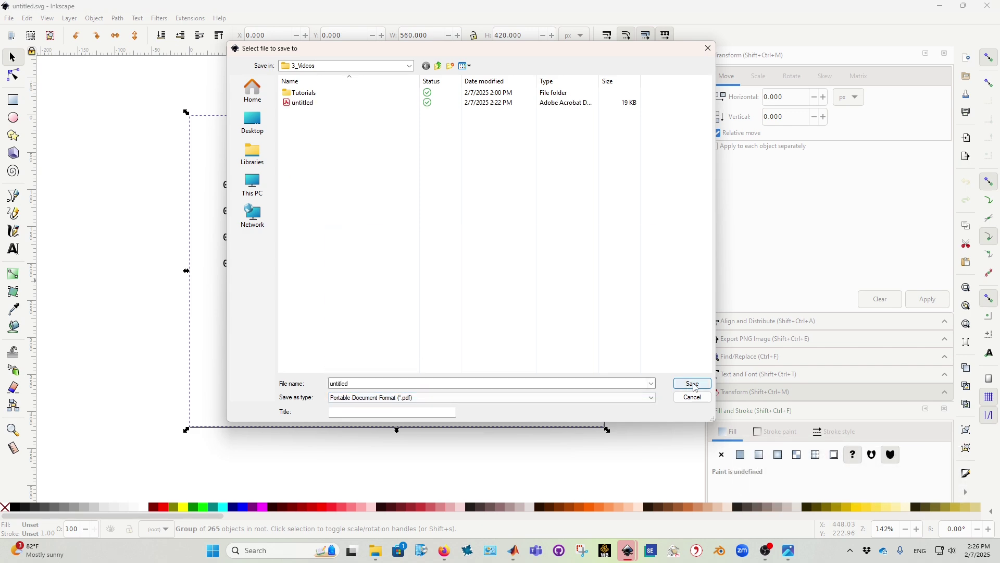